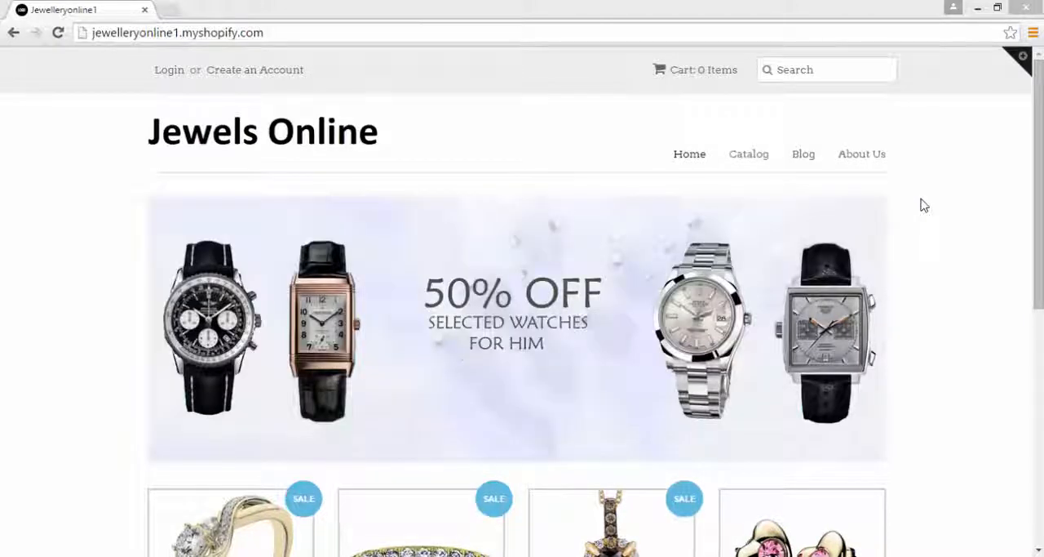
Step: Look over the storefront's home page and open the Gold Plated Ring product page
{"action": "left_click_drag", "start_coordinate": [1039, 245], "coordinate": [1038, 290]}
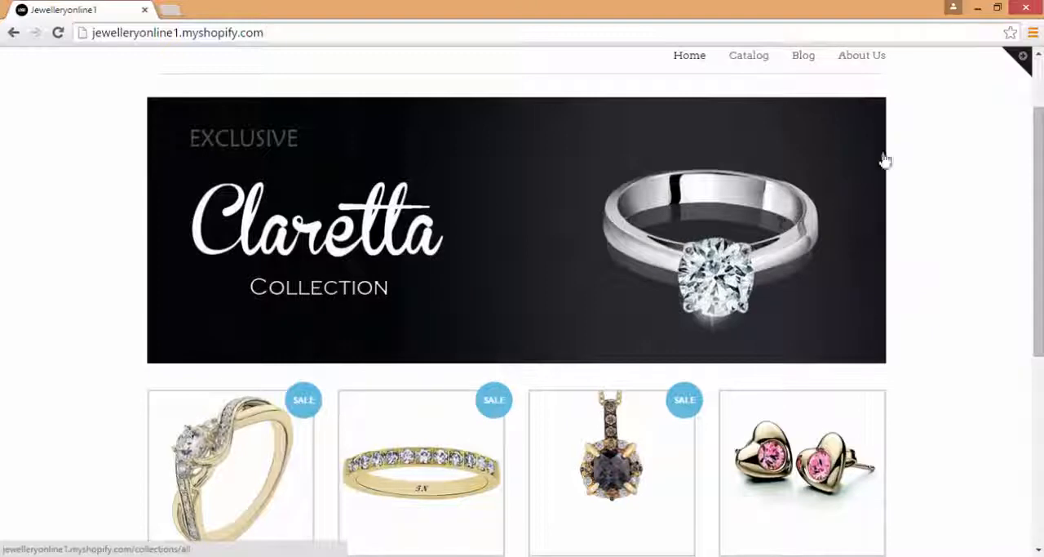
{"action": "left_click_drag", "start_coordinate": [1039, 178], "coordinate": [1039, 146]}
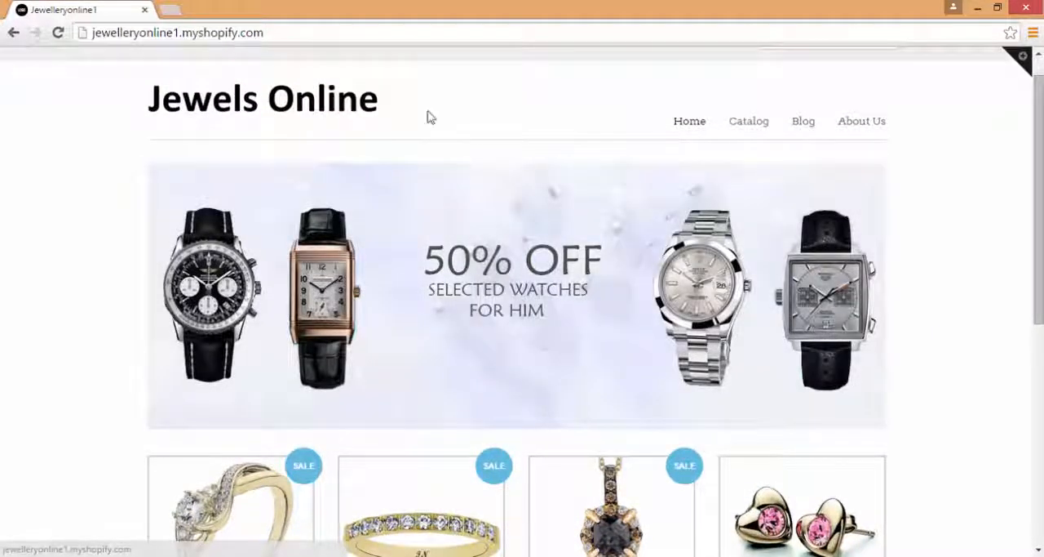
{"action": "left_click_drag", "start_coordinate": [1039, 111], "coordinate": [1040, 173]}
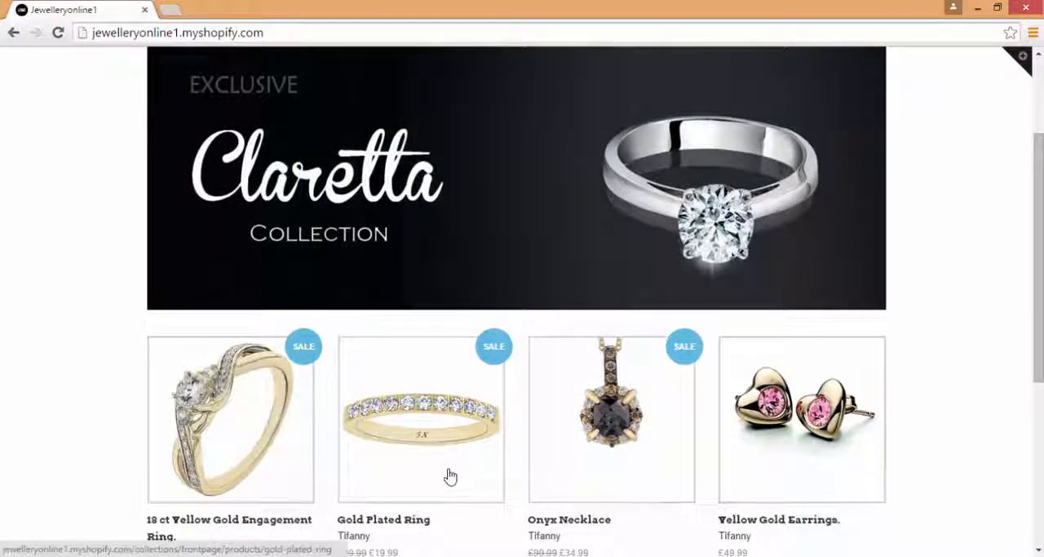
{"action": "left_click", "coordinate": [452, 423]}
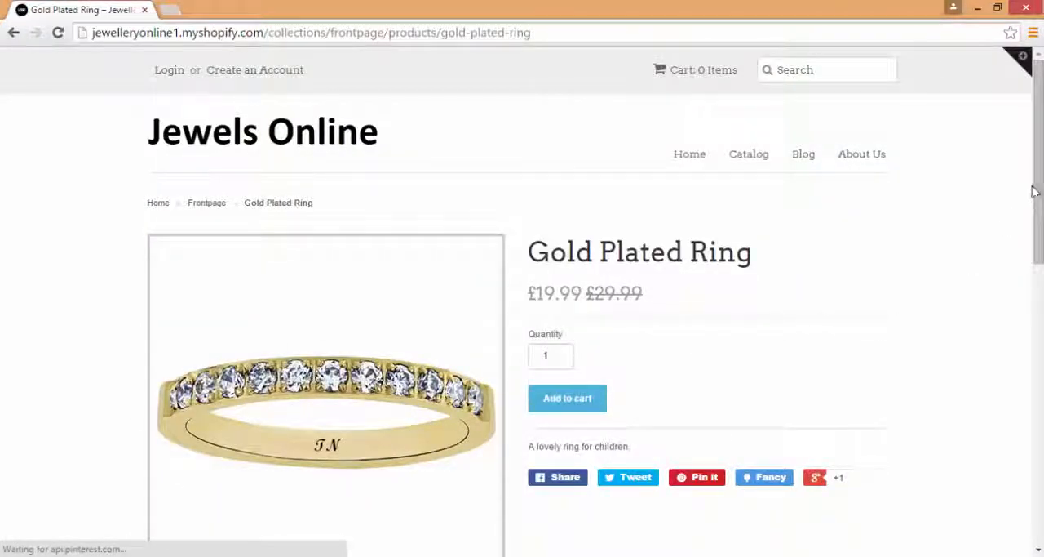
Step: Examine the Gold Plated Ring's product page and magnify its photo
{"action": "scroll", "coordinate": [1012, 243], "scroll_direction": "down", "scroll_amount": 1}
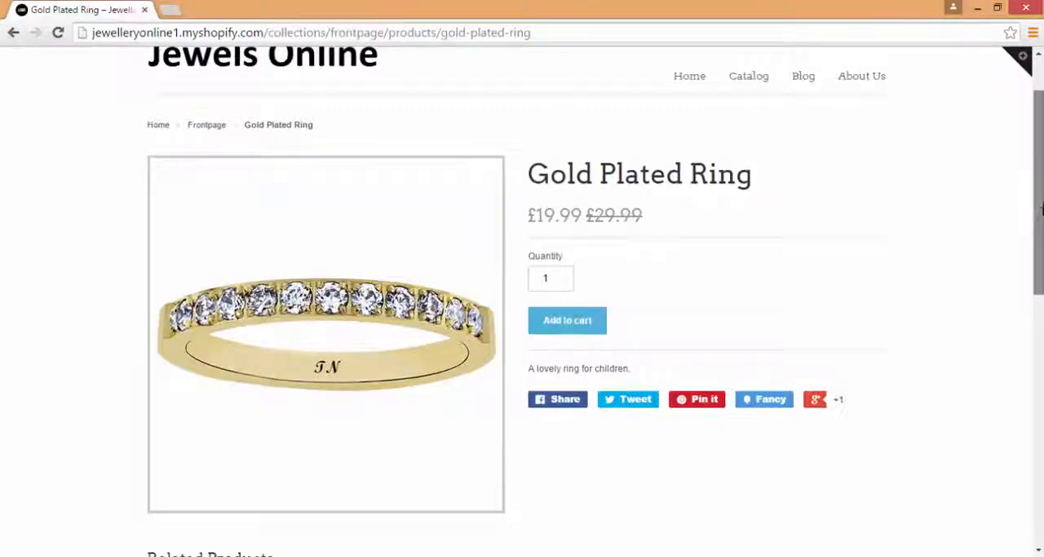
{"action": "scroll", "coordinate": [1030, 217], "scroll_direction": "down", "scroll_amount": 1}
{"action": "mouse_move", "coordinate": [354, 270]}
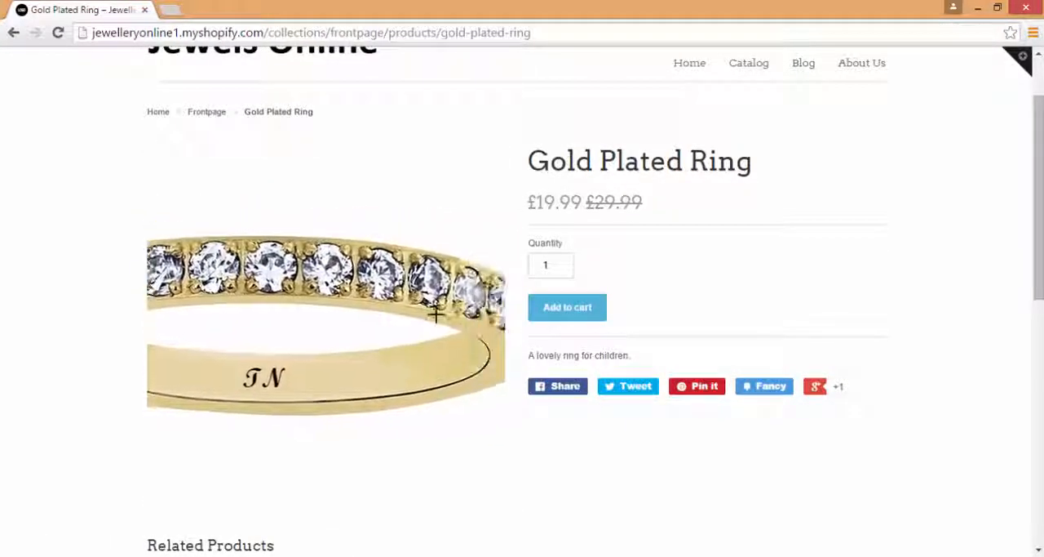
Step: View the store's Facebook page linked in the footer, and return to the Gold Plated Ring page
{"action": "left_click_drag", "start_coordinate": [1038, 164], "coordinate": [1038, 373]}
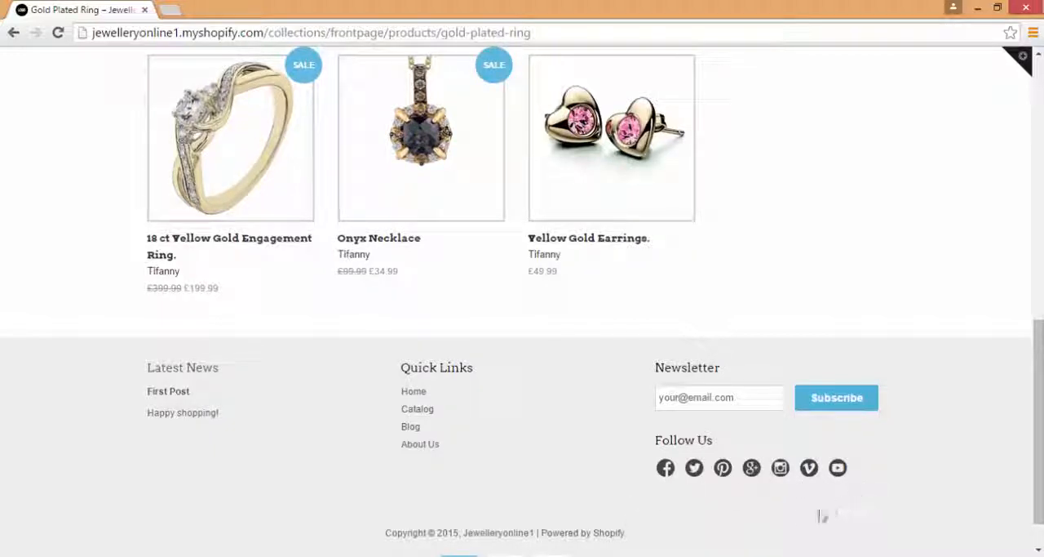
{"action": "left_click", "coordinate": [667, 471]}
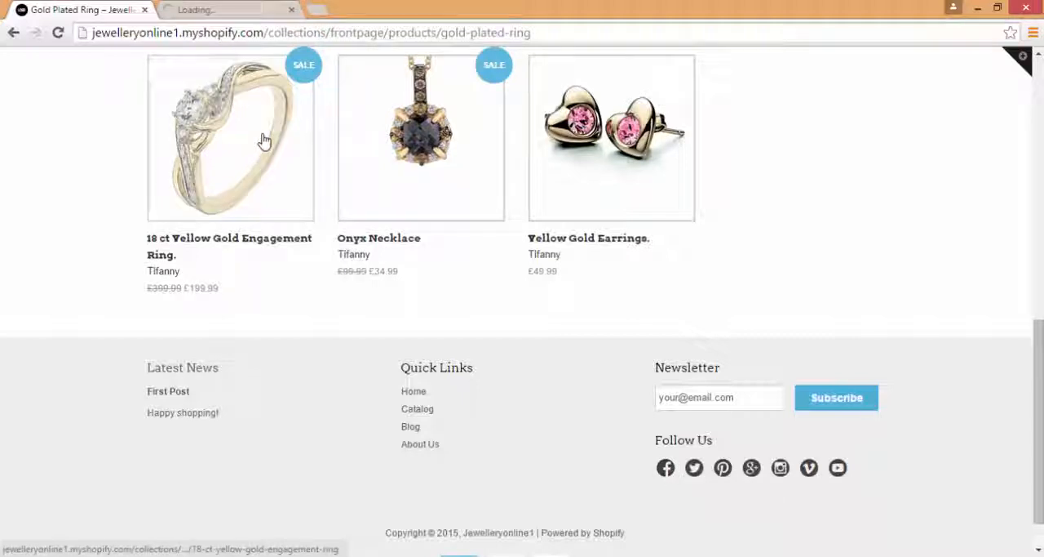
{"action": "left_click", "coordinate": [259, 7]}
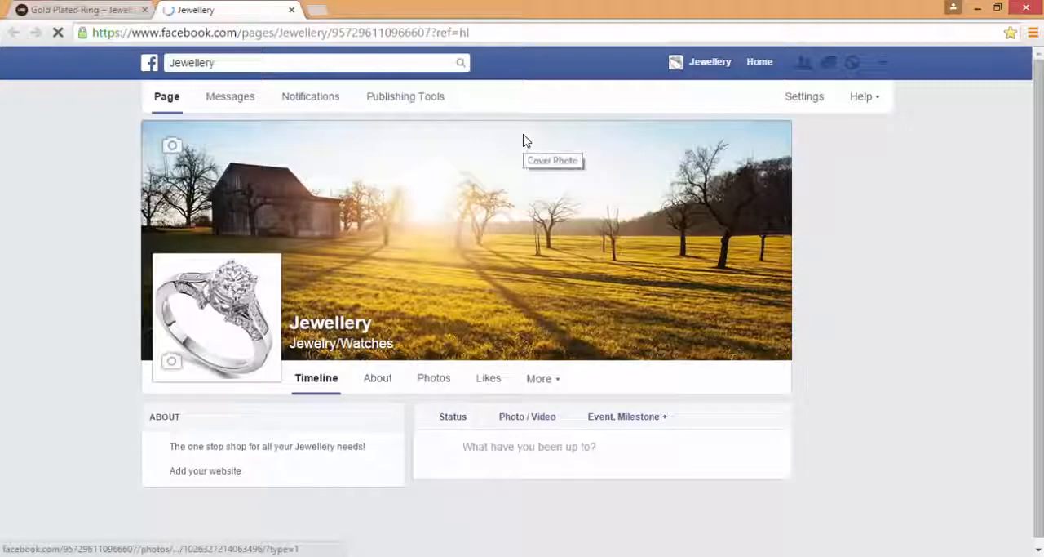
{"action": "left_click", "coordinate": [109, 6]}
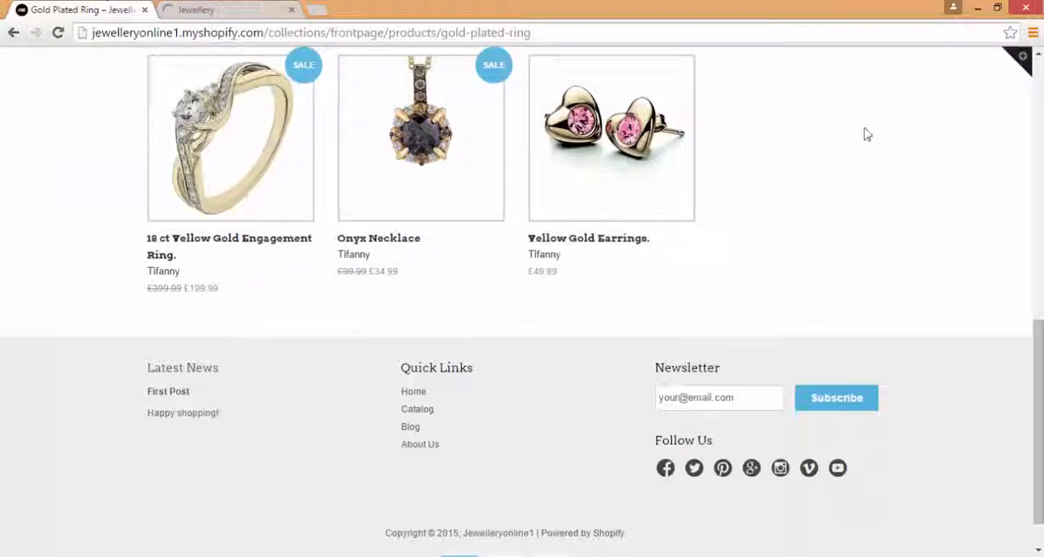
Step: Add one Gold Plated Ring to the shopping cart
{"action": "left_click_drag", "start_coordinate": [1039, 398], "coordinate": [1040, 151]}
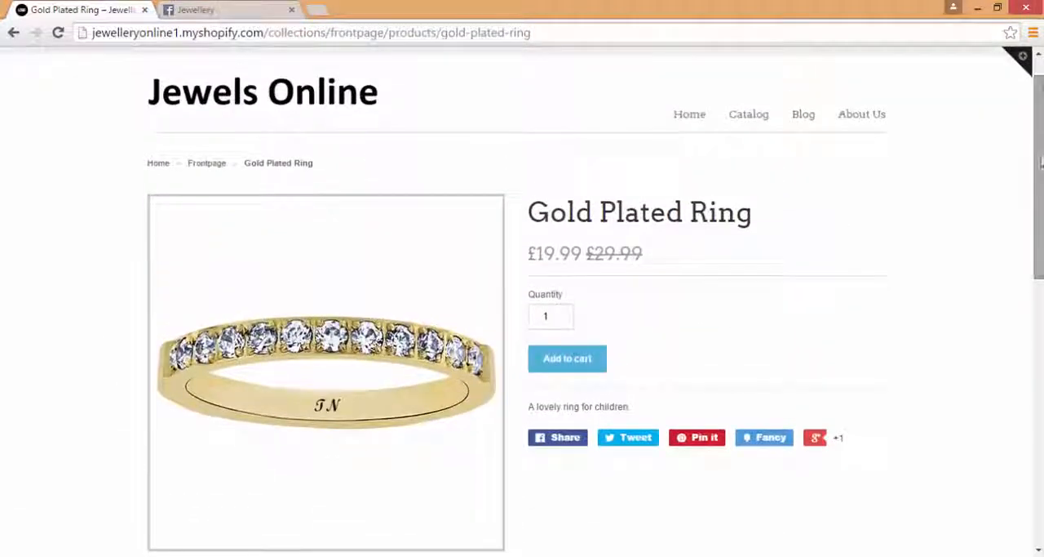
{"action": "left_click", "coordinate": [579, 374]}
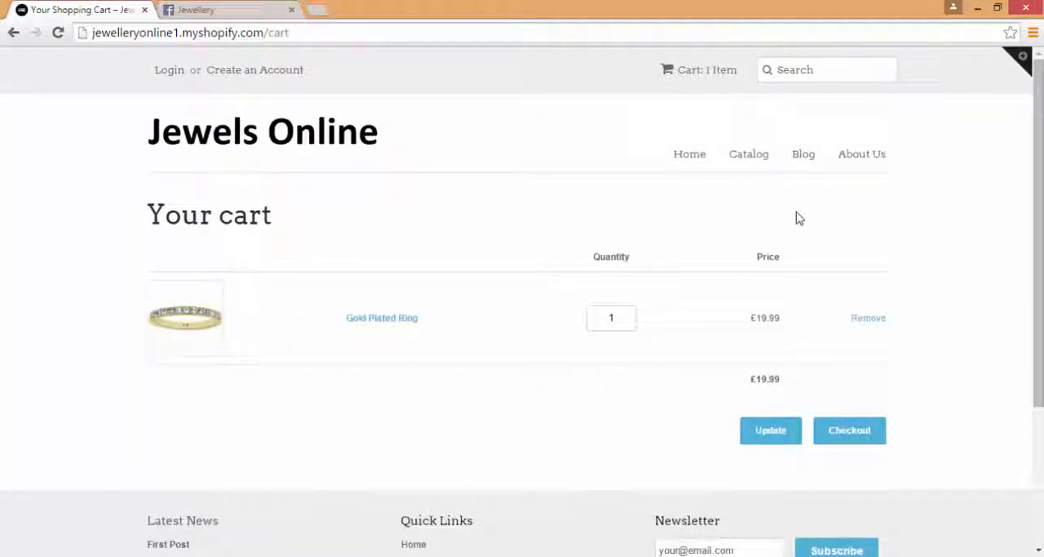
Step: View the storefront's Blog, About Us and Catalog pages
{"action": "left_click", "coordinate": [804, 155]}
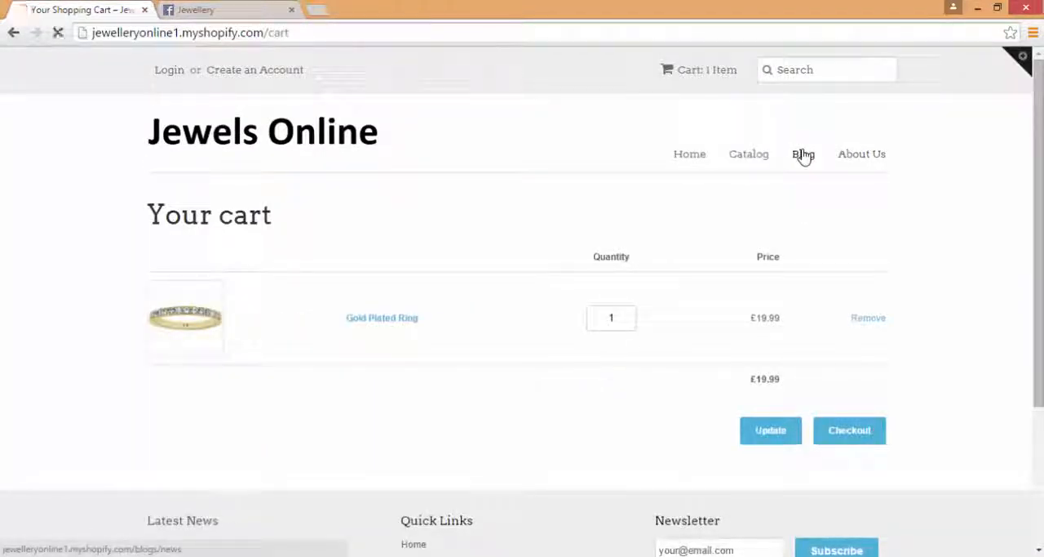
{"action": "left_click", "coordinate": [878, 157]}
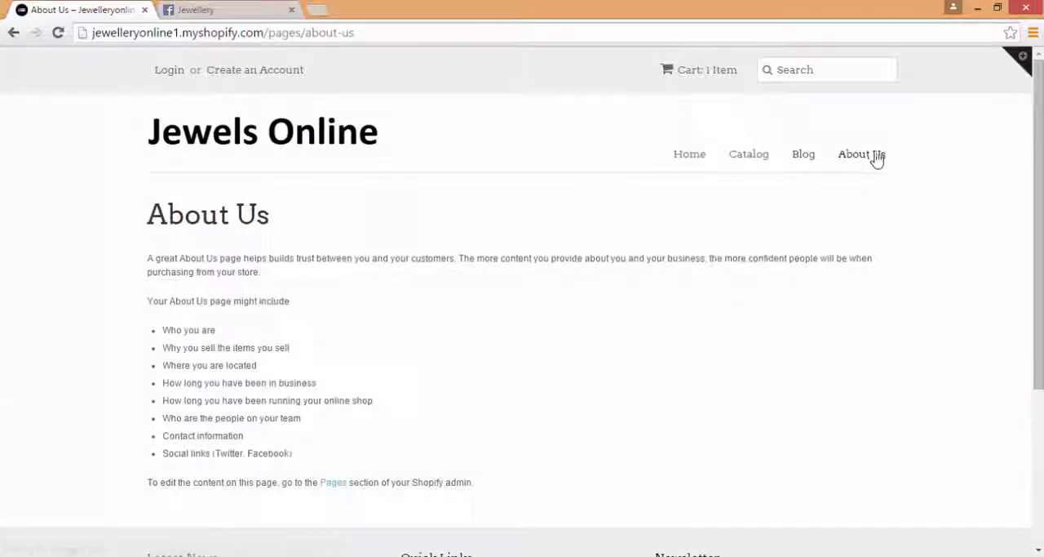
{"action": "left_click", "coordinate": [749, 157]}
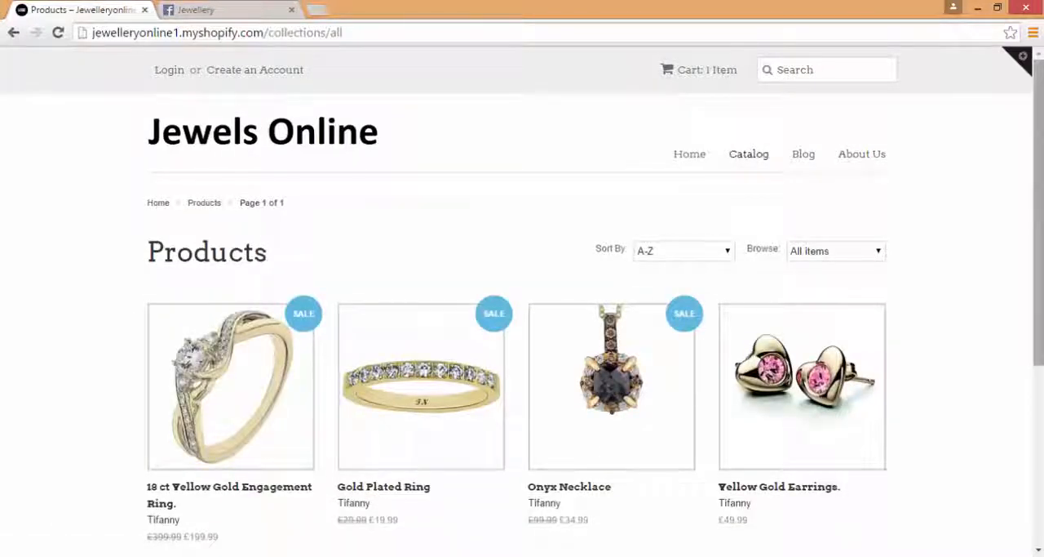
Step: Search the storefront for "ring"
{"action": "left_click", "coordinate": [835, 74]}
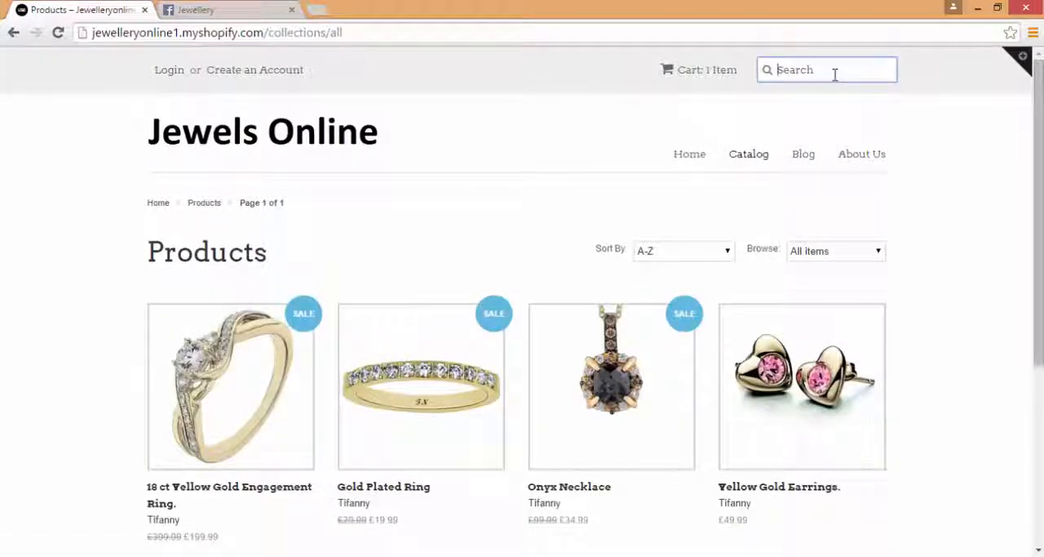
{"action": "type", "text": "ring"}
{"action": "key", "text": "Return"}
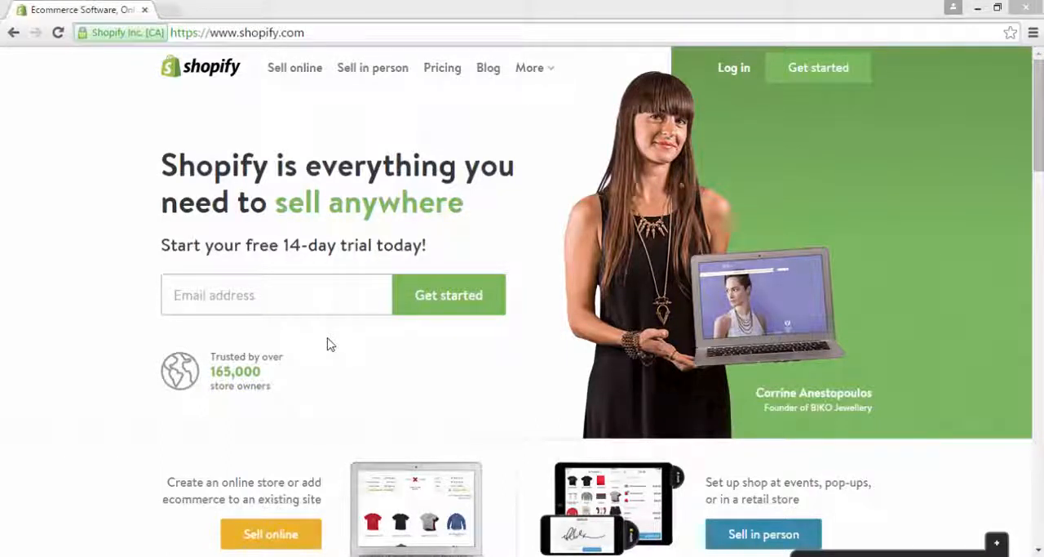
Step: Start the free 14-day Shopify trial with the owner's email address and fill in the account password
{"action": "left_click", "coordinate": [308, 297]}
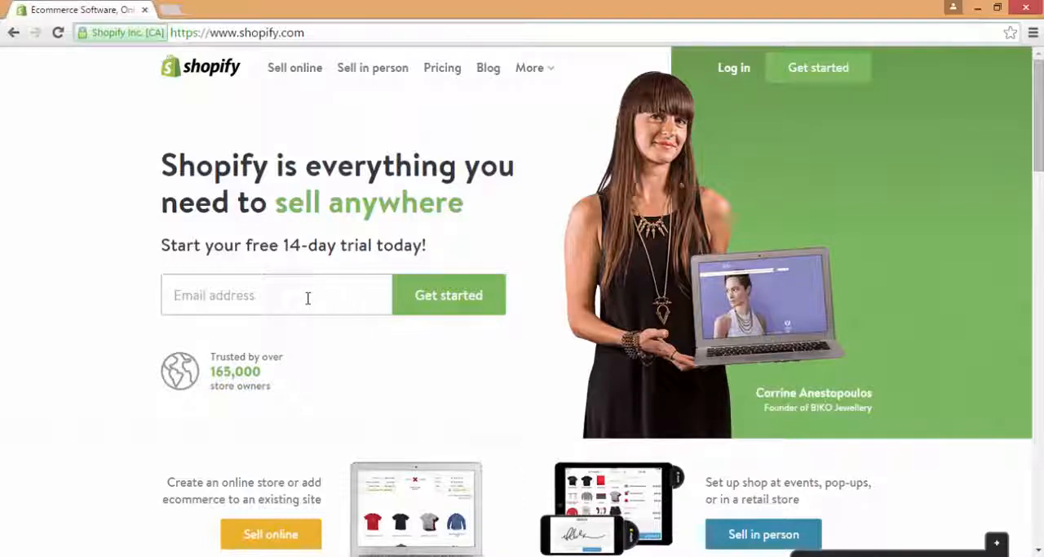
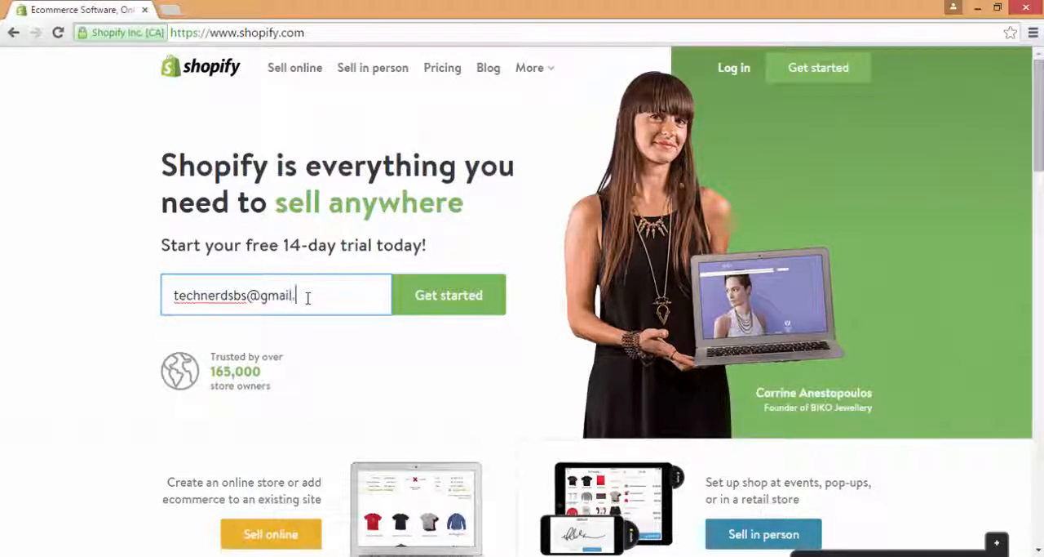
{"action": "left_click", "coordinate": [473, 298]}
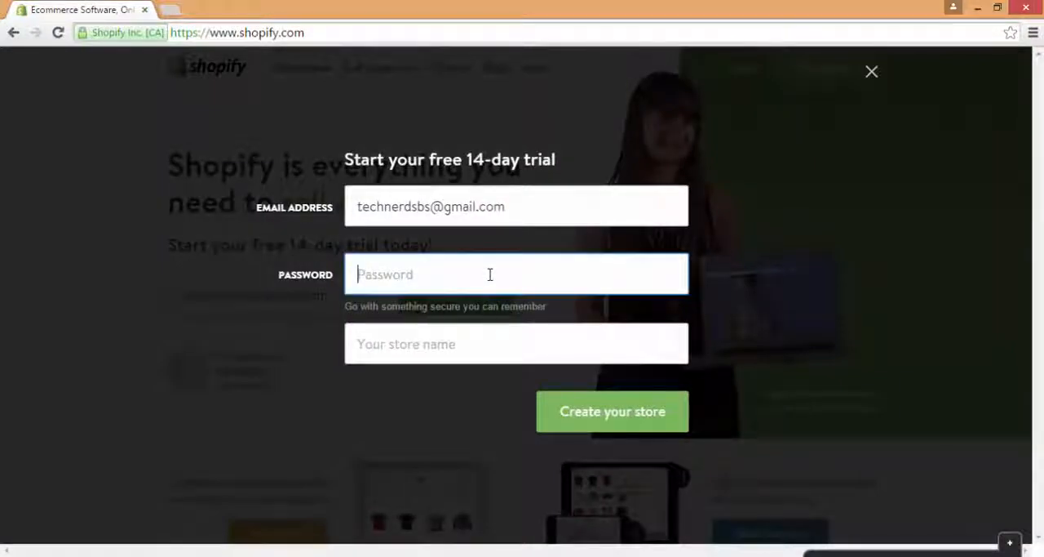
{"action": "type", "text": "****"}
{"action": "left_click", "coordinate": [441, 333]}
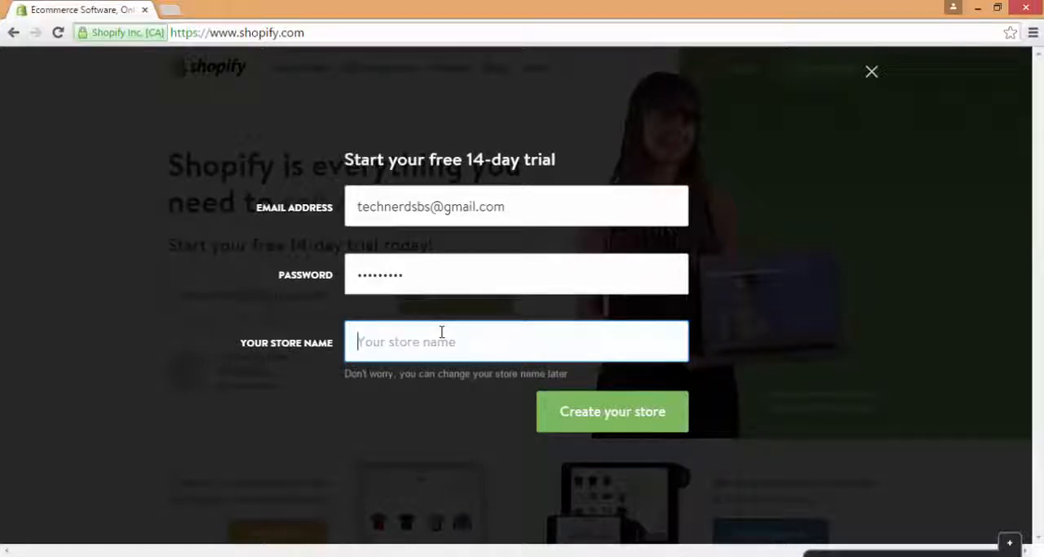
{"action": "type", "text": "cloth"}
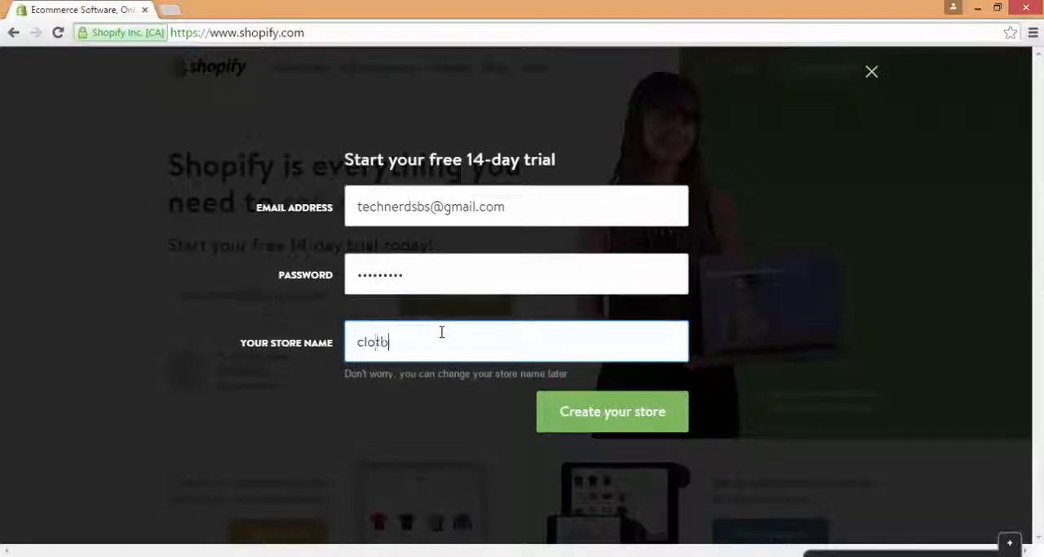
{"action": "type", "text": "ingstore"}
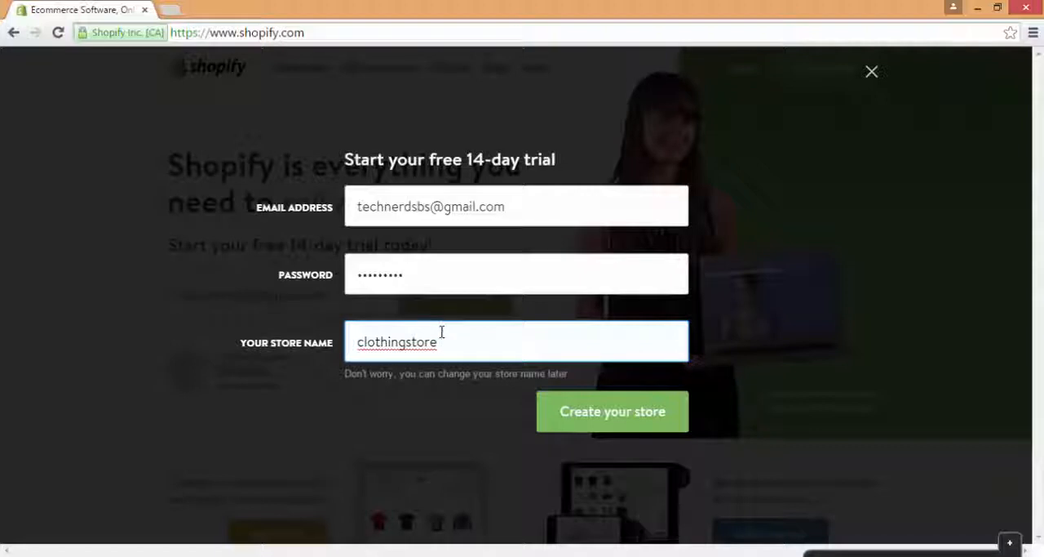
{"action": "type", "text": "clpot"}
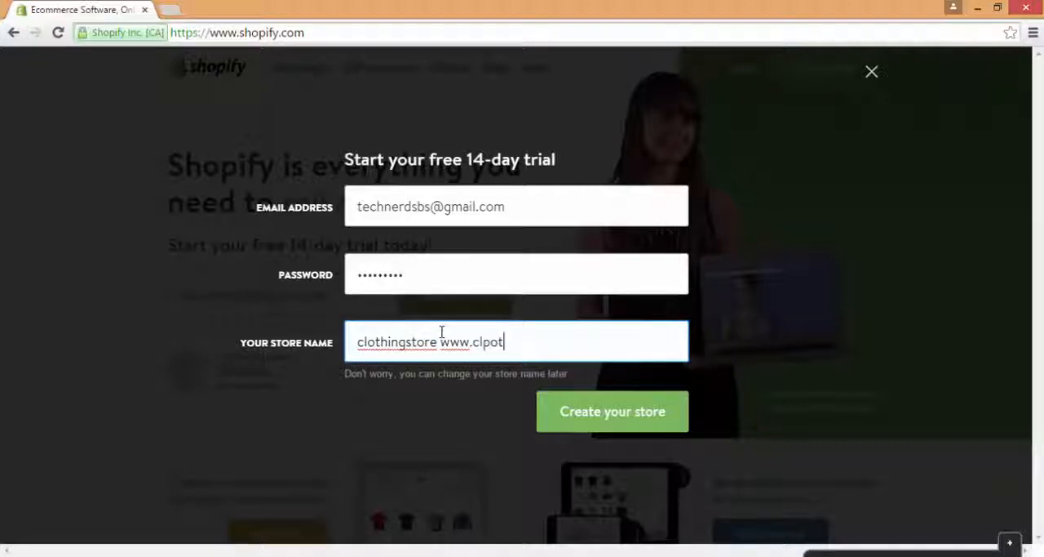
{"action": "key", "text": "BackSpace"}
{"action": "key", "text": "BackSpace"}
{"action": "key", "text": "BackSpace"}
{"action": "type", "text": "othingstore."}
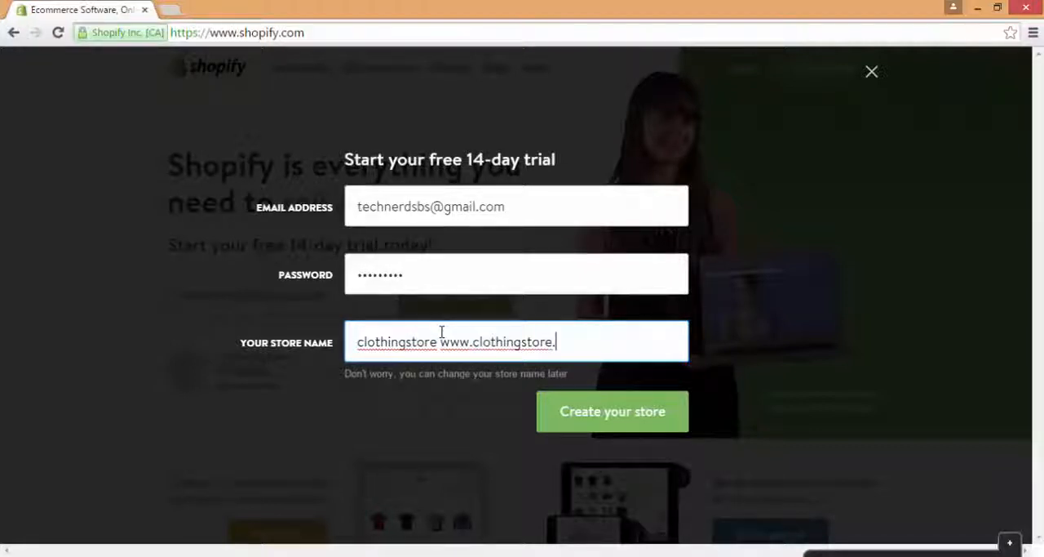
{"action": "type", "text": "myshio"}
{"action": "key", "text": "BackSpace"}
{"action": "key", "text": "BackSpace"}
{"action": "type", "text": "hop"}
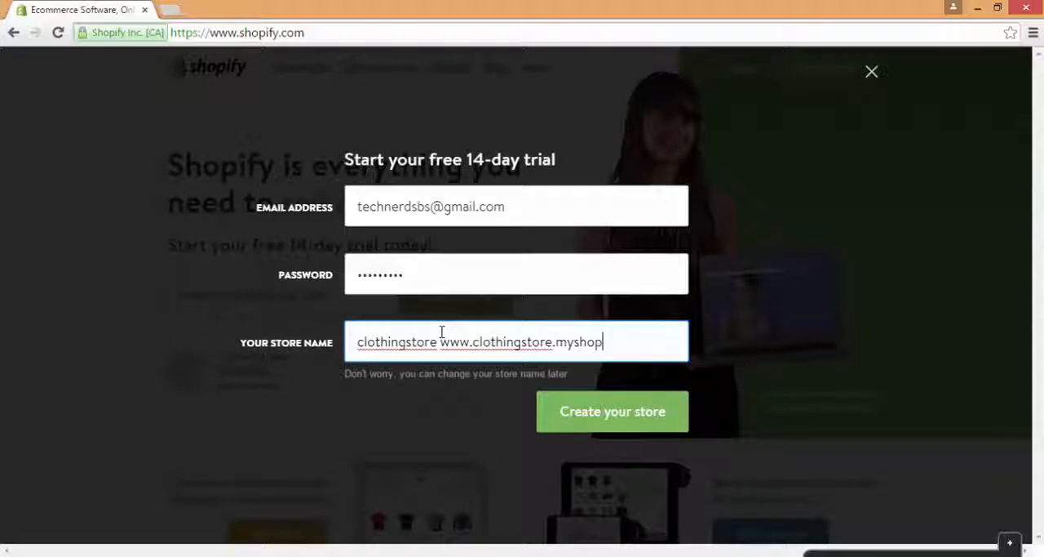
{"action": "type", "text": "ify.com"}
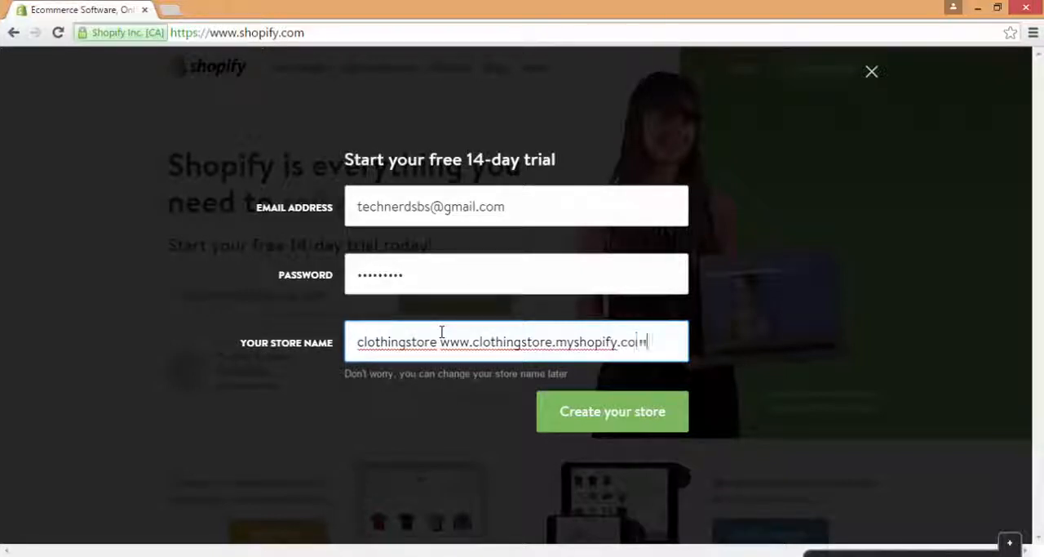
{"action": "left_click_drag", "start_coordinate": [653, 347], "coordinate": [441, 351]}
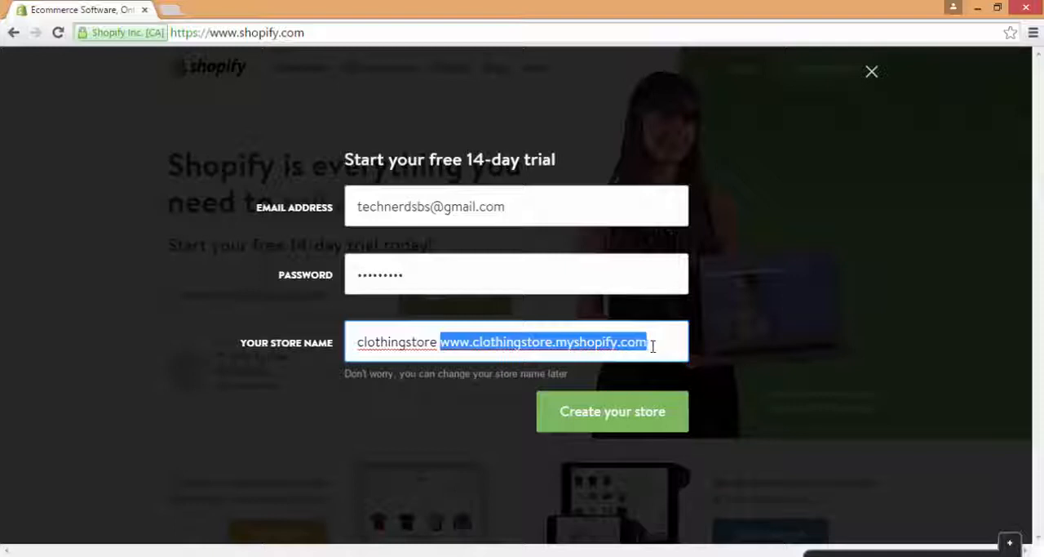
{"action": "left_click_drag", "start_coordinate": [653, 346], "coordinate": [559, 346]}
{"action": "key", "text": "BackSpace"}
{"action": "type", "text": "com"}
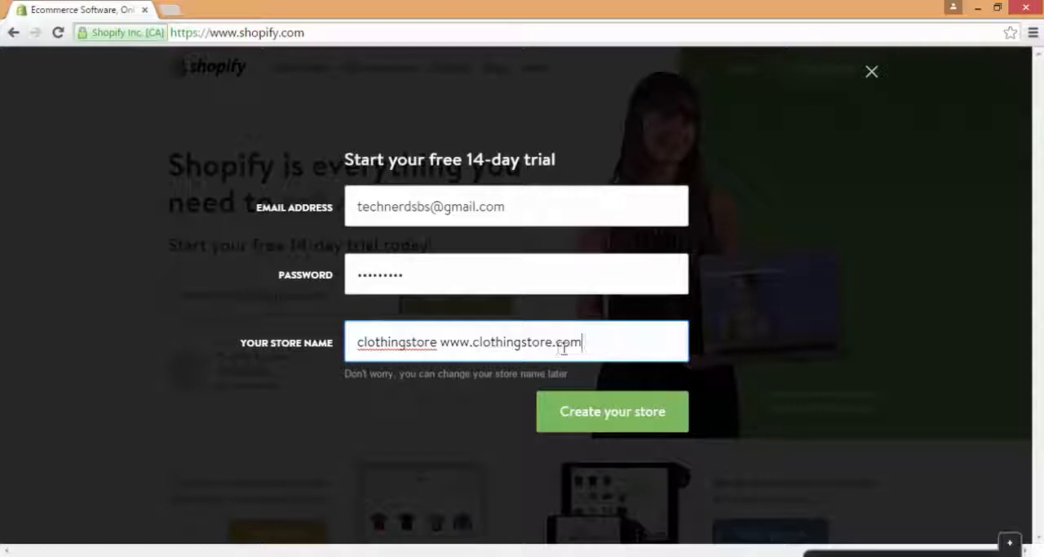
Step: Replace the store name with Jewelleryonline1 and create the store
{"action": "left_click_drag", "start_coordinate": [609, 350], "coordinate": [352, 348]}
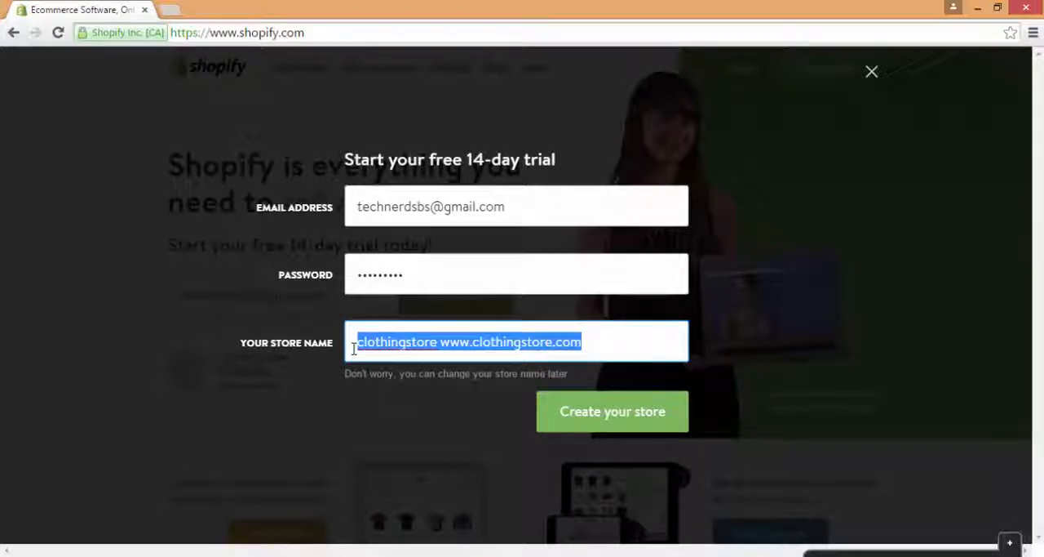
{"action": "type", "text": "Jewellery"}
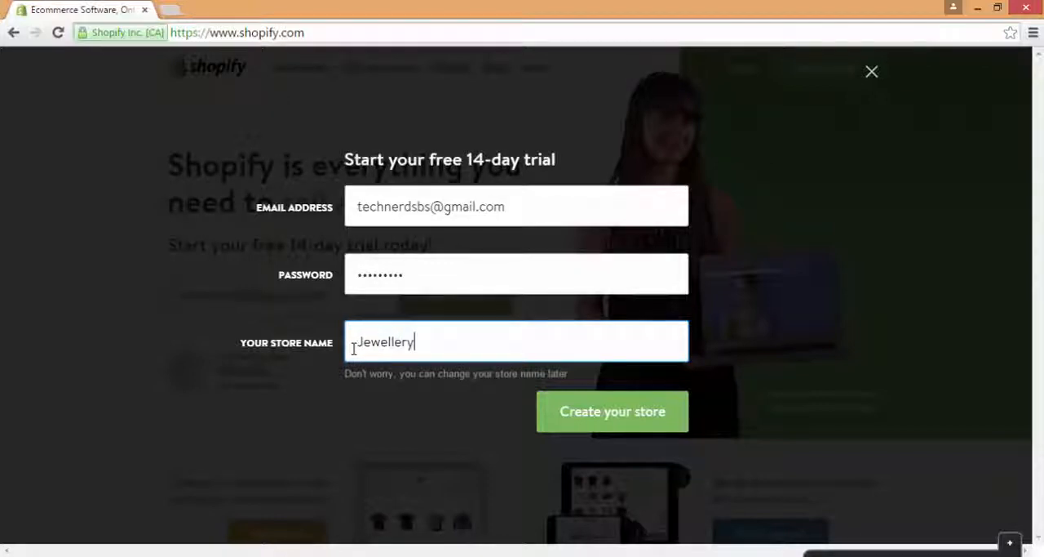
{"action": "type", "text": "online"}
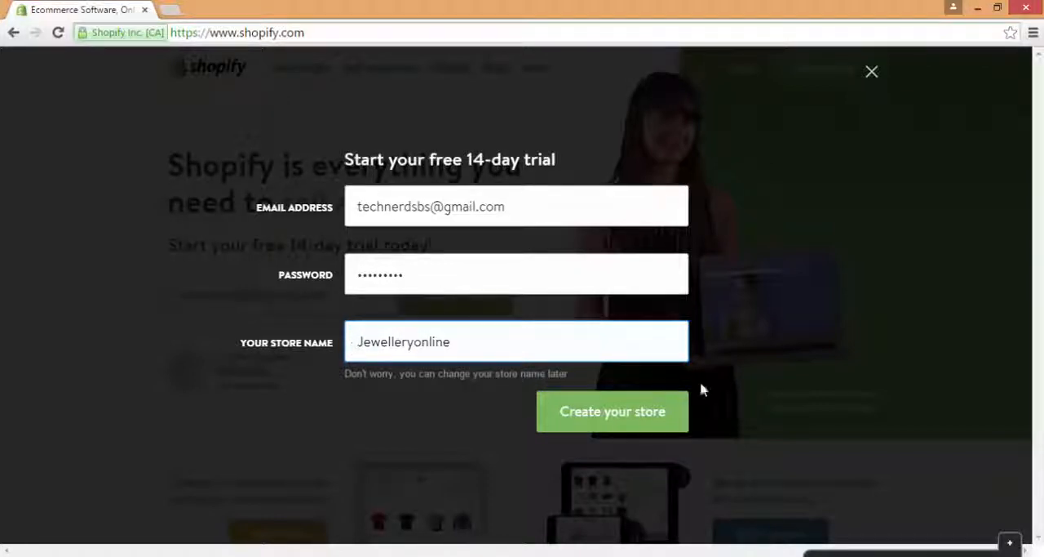
{"action": "left_click", "coordinate": [657, 413]}
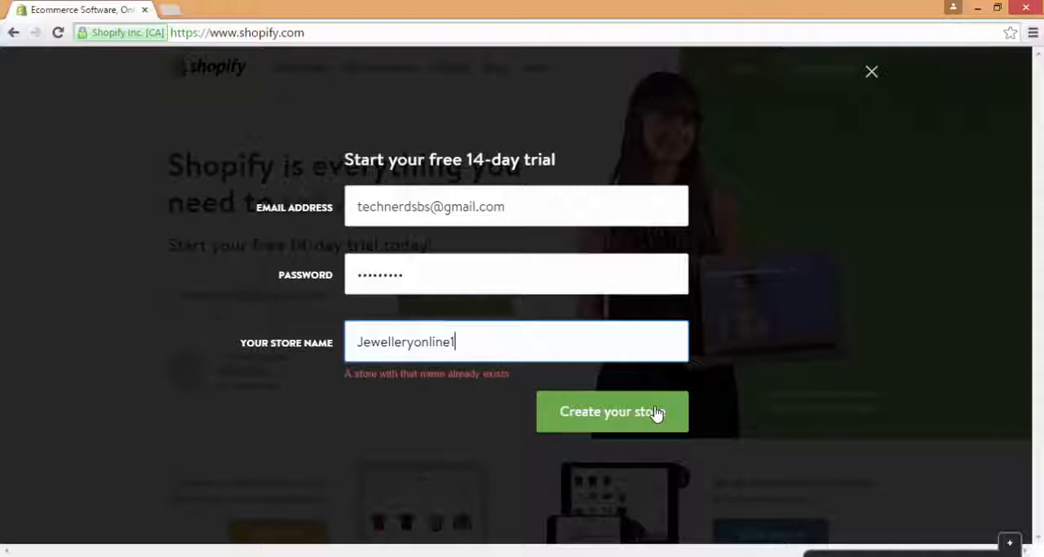
{"action": "left_click", "coordinate": [657, 413]}
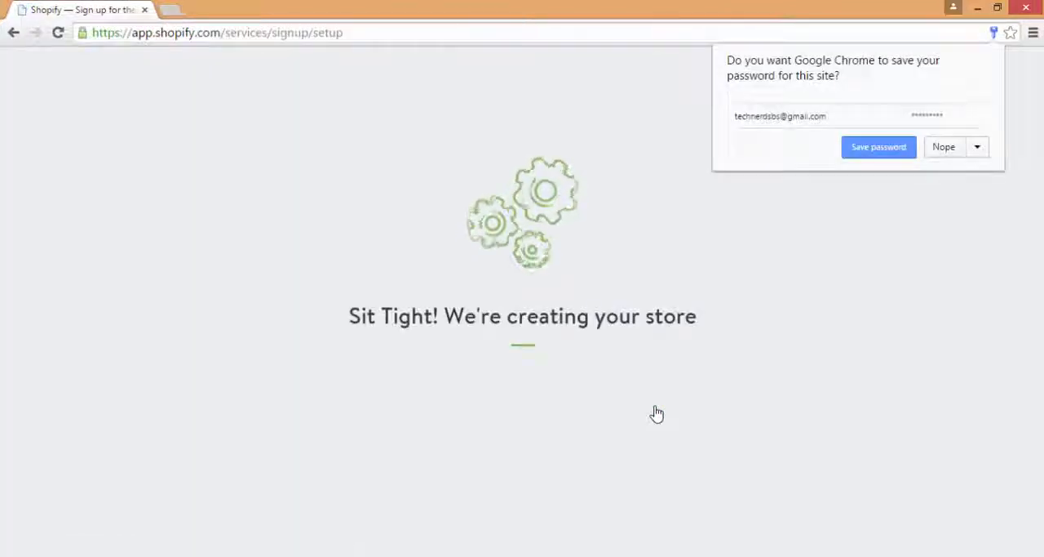
Step: Decline saving the browser password, continue with Online Store as the sales channel, and fill in the owner's name and address details
{"action": "left_click", "coordinate": [938, 147]}
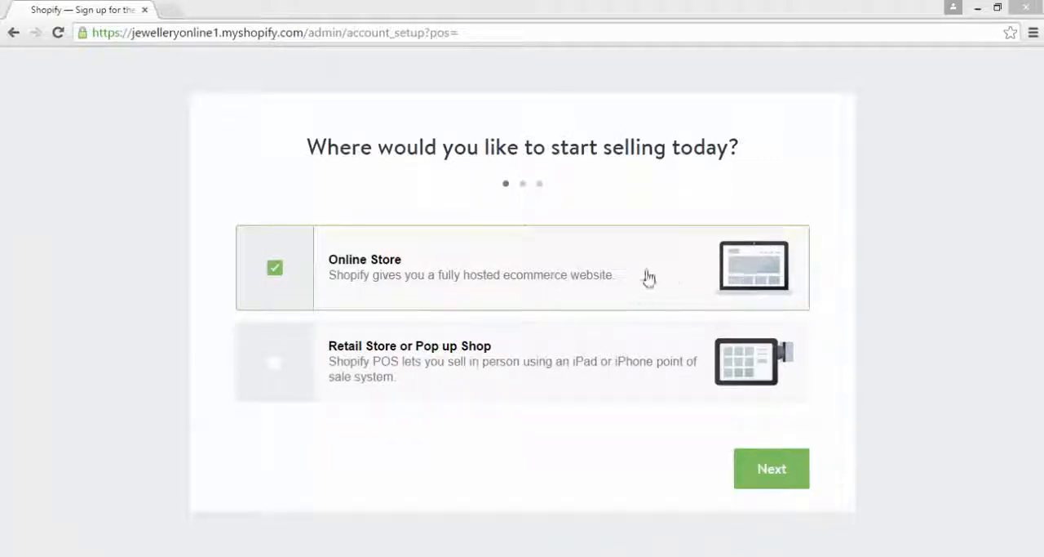
{"action": "left_click", "coordinate": [772, 469]}
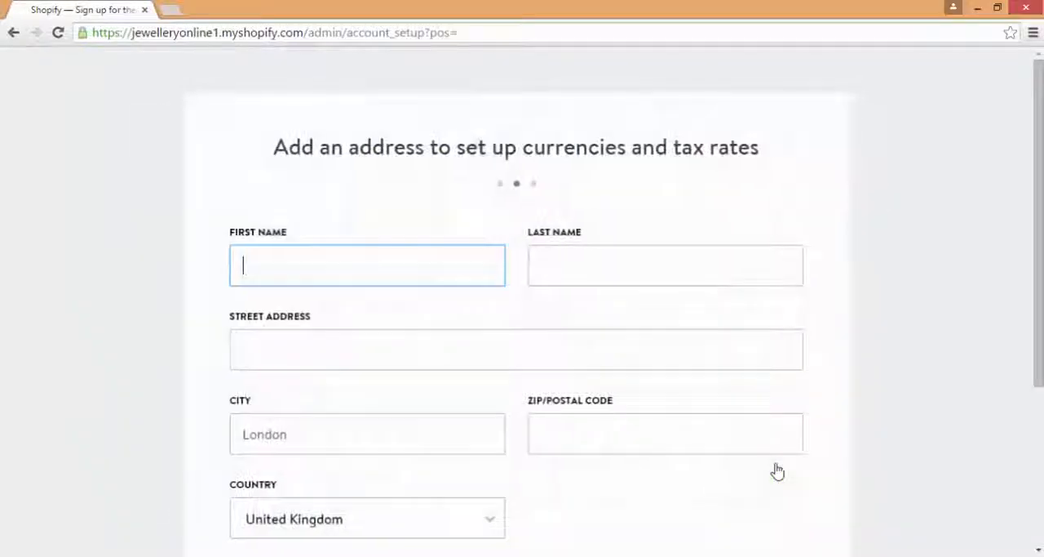
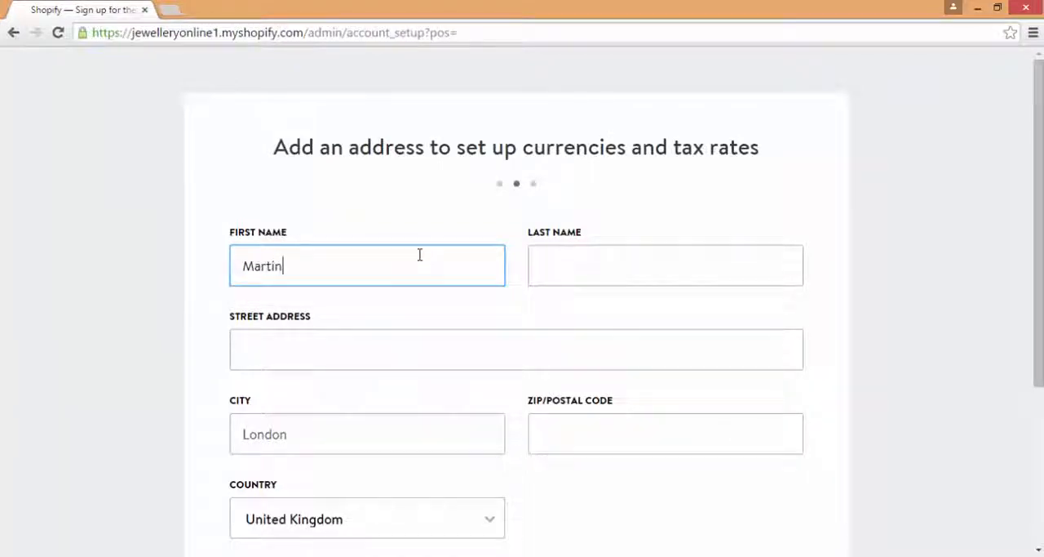
{"action": "key", "text": "Tab"}
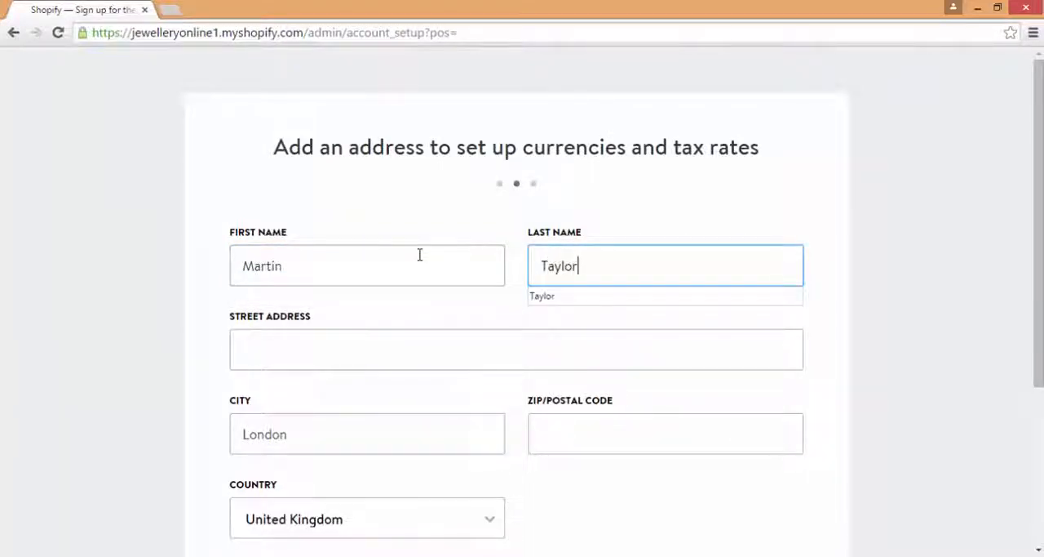
{"action": "left_click", "coordinate": [351, 334]}
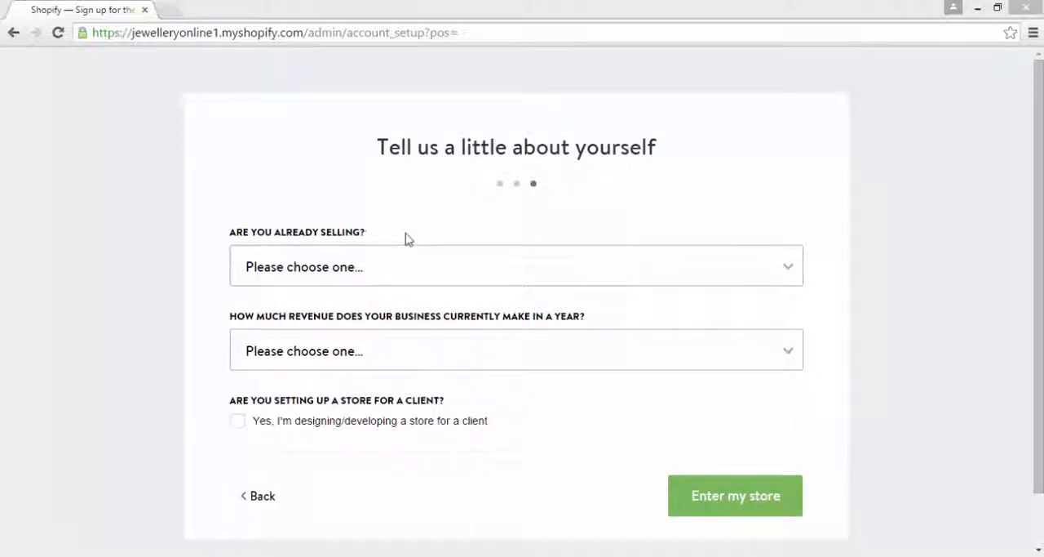
Step: Answer the business questions with "I'm just playing around" and "$0 (I'm just getting started)", and enter the new store
{"action": "left_click", "coordinate": [390, 263]}
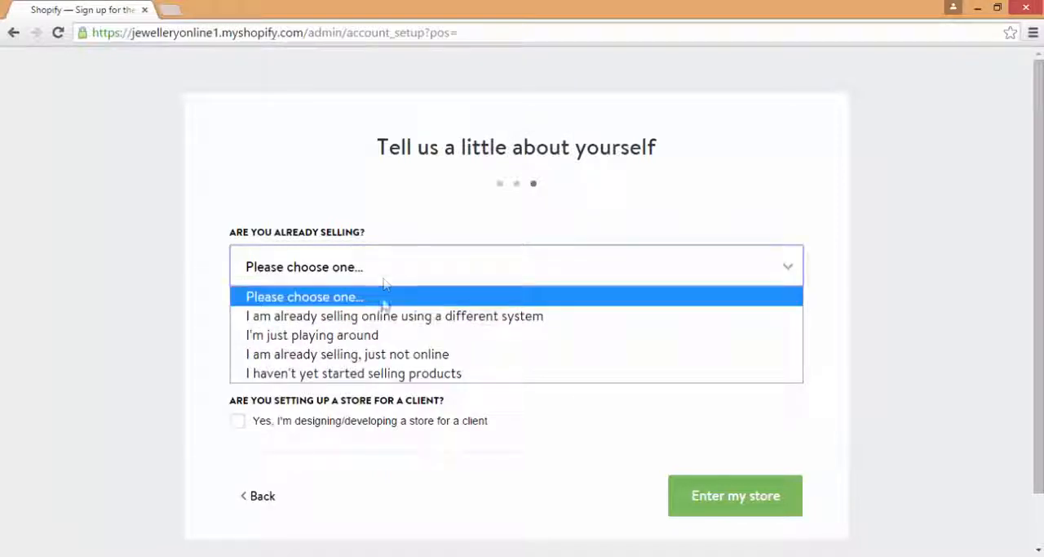
{"action": "left_click", "coordinate": [378, 336]}
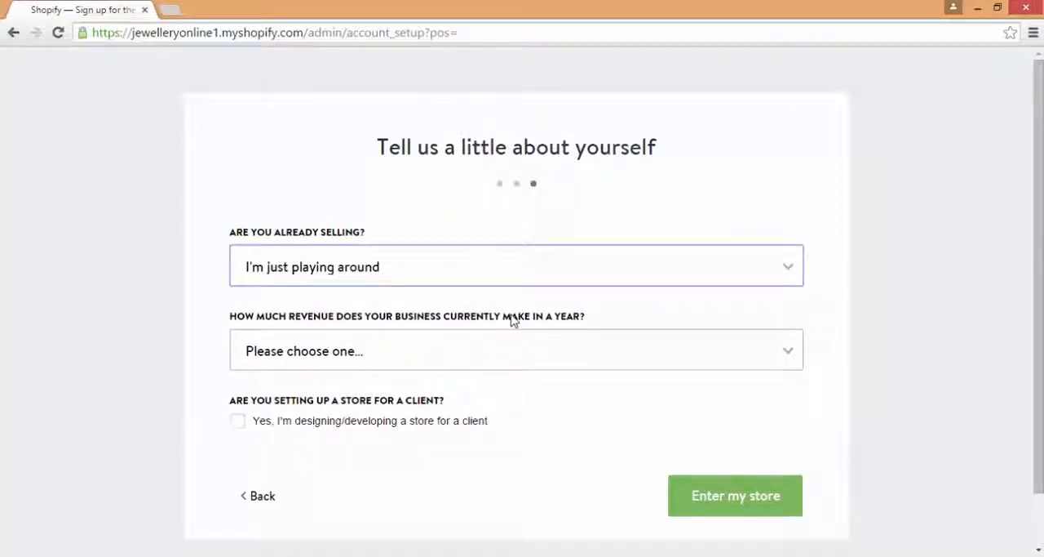
{"action": "left_click", "coordinate": [567, 345]}
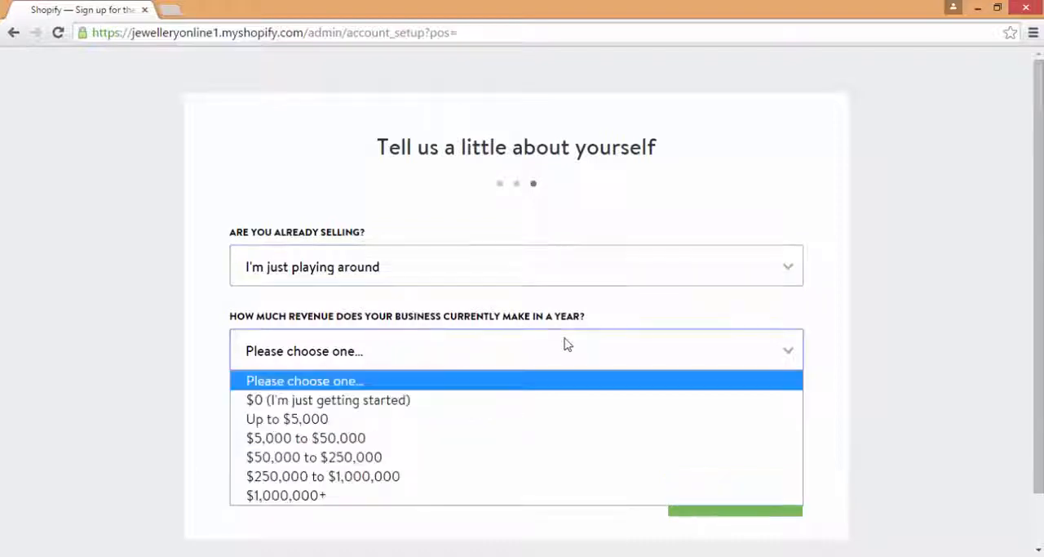
{"action": "left_click", "coordinate": [476, 400]}
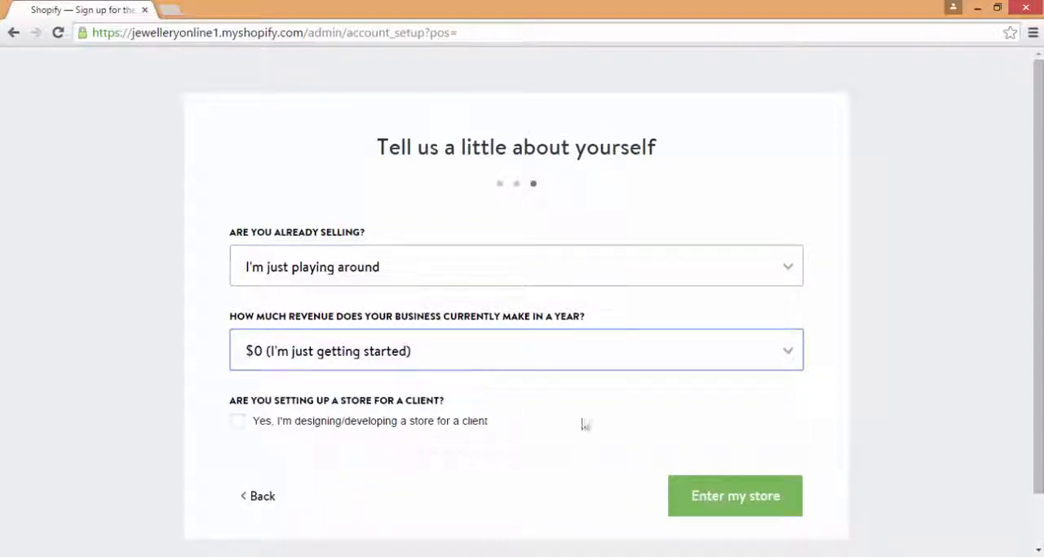
{"action": "left_click", "coordinate": [752, 501]}
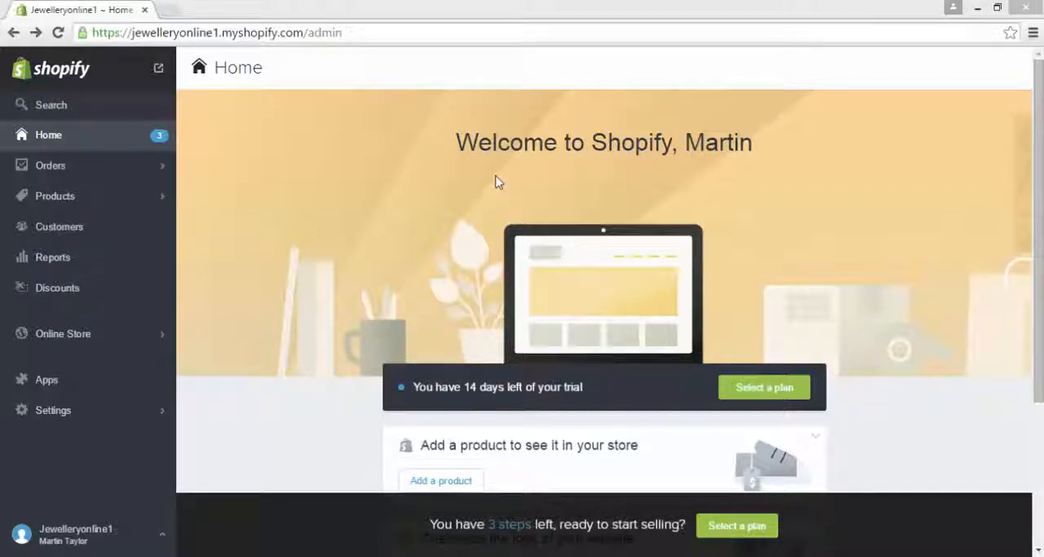
Step: Preview the new storefront's home page, cart and catalog with their placeholder content, and close the preview
{"action": "left_click", "coordinate": [158, 72]}
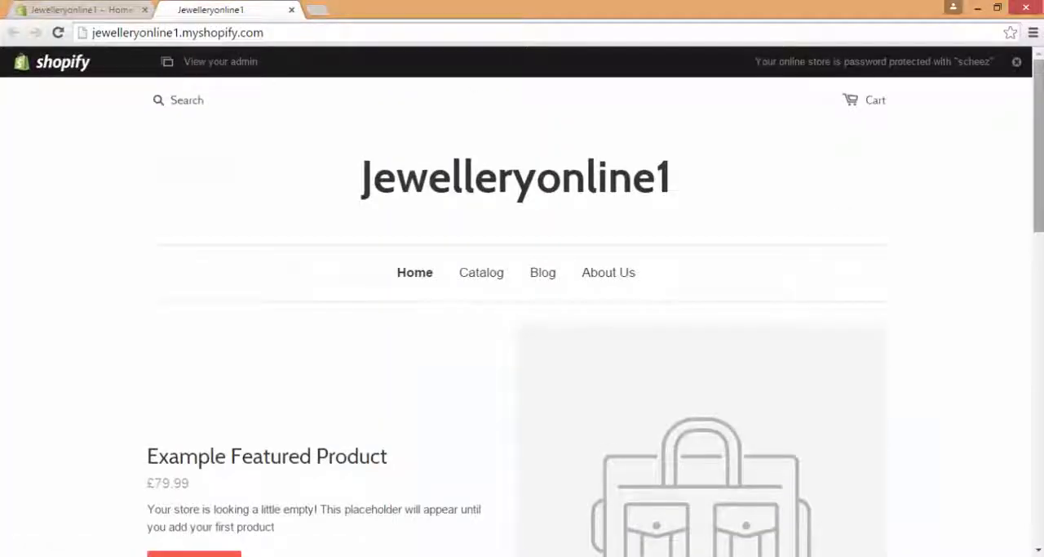
{"action": "scroll", "coordinate": [523, 327], "scroll_direction": "down", "scroll_amount": 3}
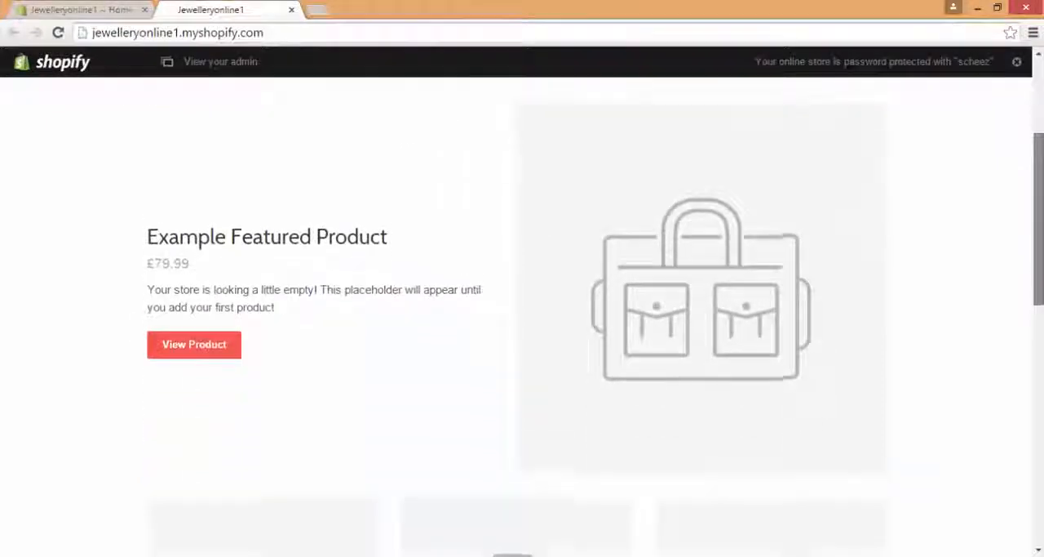
{"action": "scroll", "coordinate": [1040, 109], "scroll_direction": "up", "scroll_amount": 3}
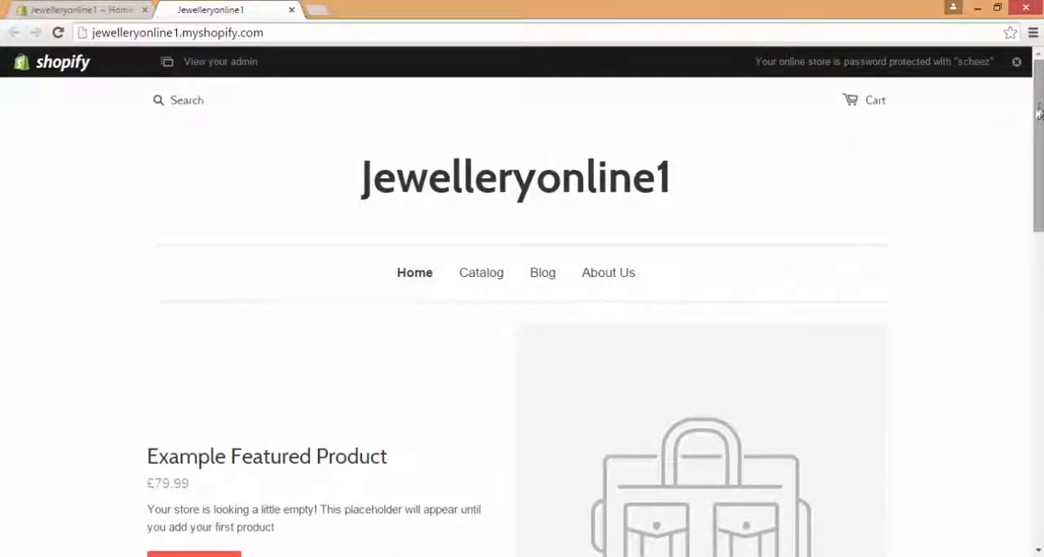
{"action": "left_click", "coordinate": [875, 103]}
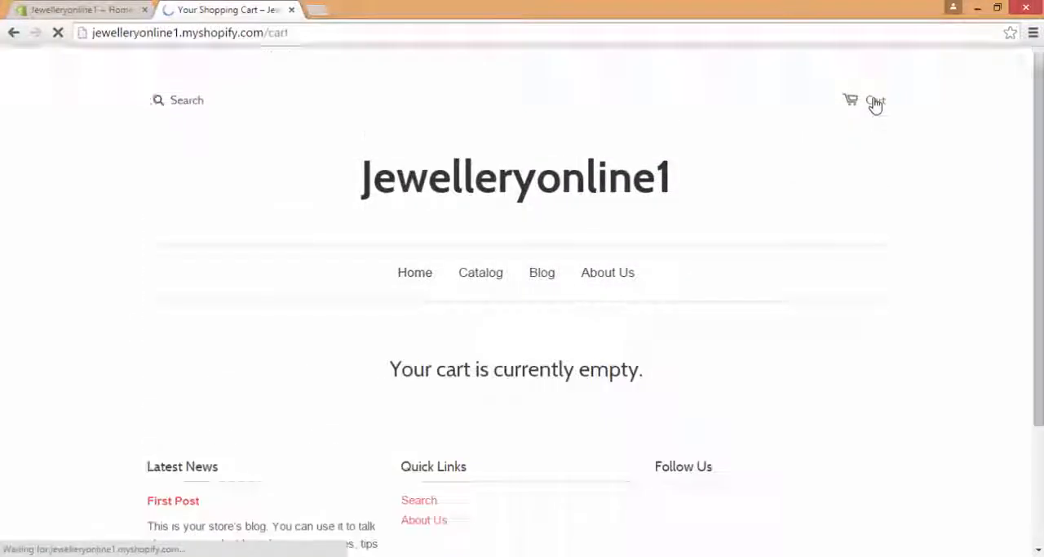
{"action": "left_click", "coordinate": [494, 283]}
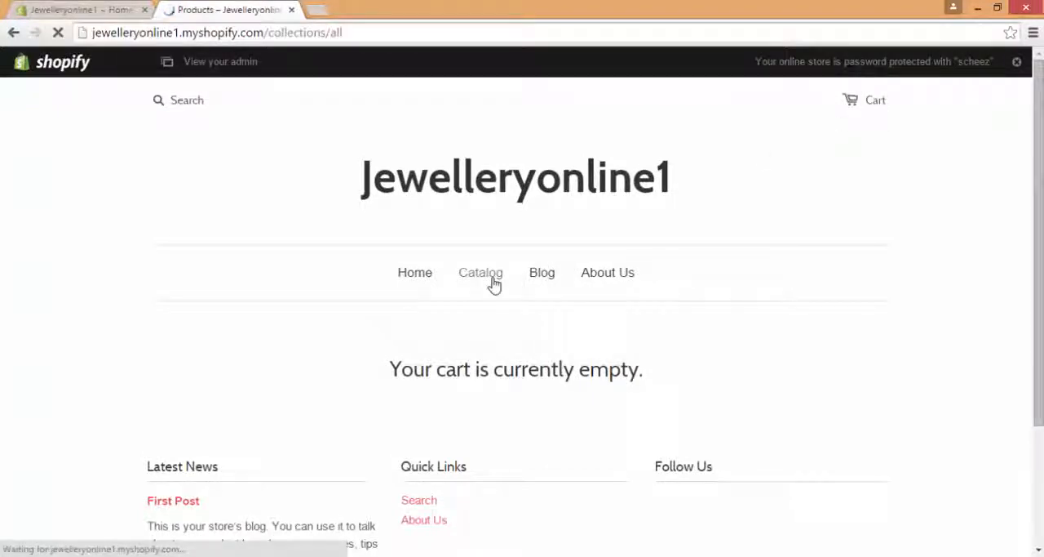
{"action": "left_click", "coordinate": [405, 278]}
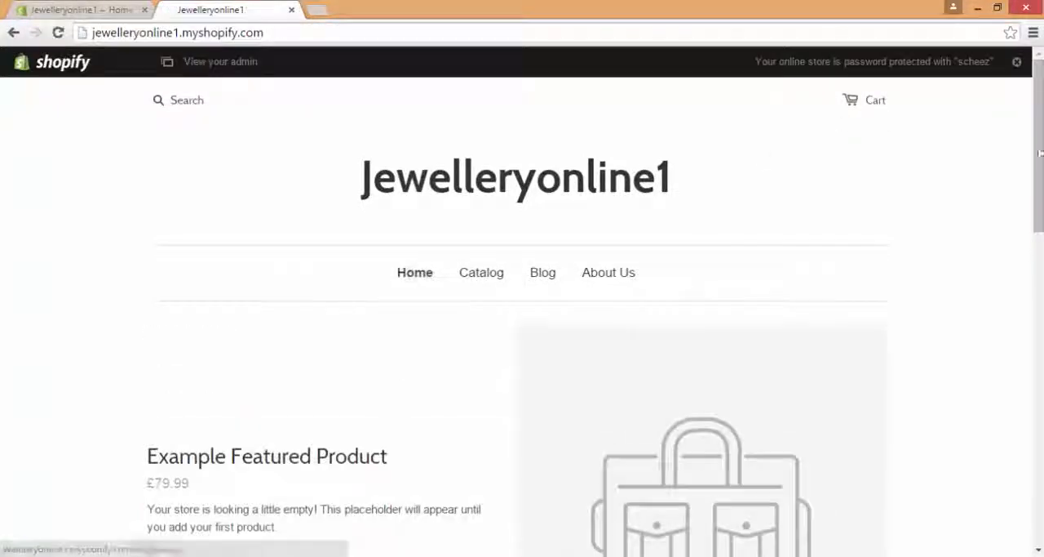
{"action": "scroll", "coordinate": [405, 277], "scroll_direction": "down", "scroll_amount": 3}
{"action": "scroll", "coordinate": [522, 325], "scroll_direction": "down", "scroll_amount": 2}
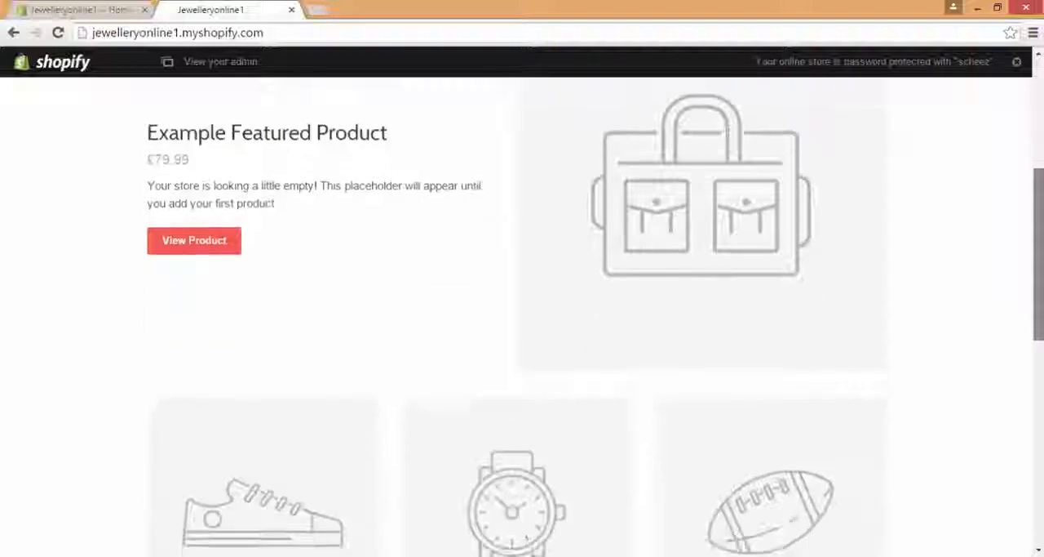
{"action": "left_click_drag", "start_coordinate": [1040, 223], "coordinate": [1039, 131]}
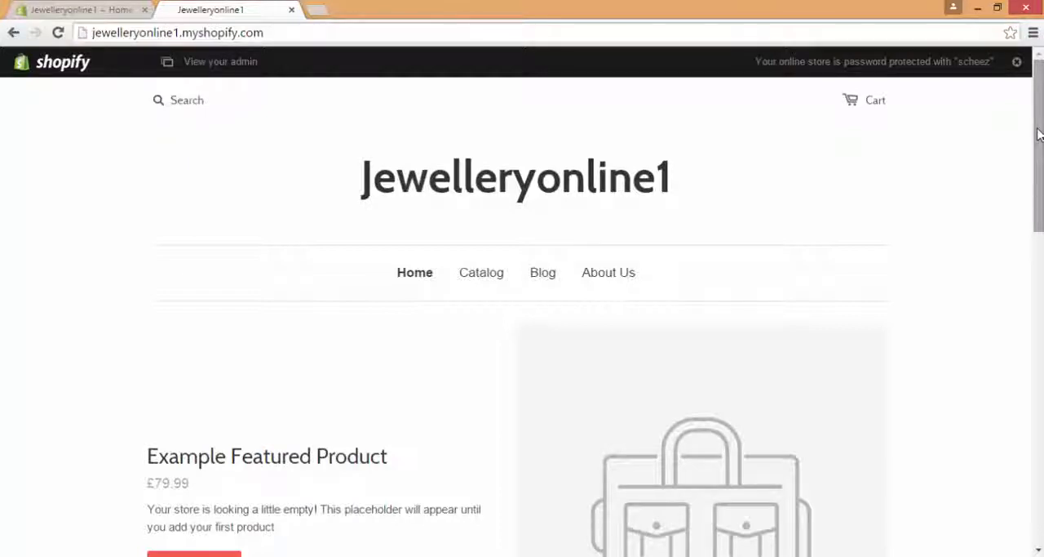
{"action": "left_click", "coordinate": [292, 10]}
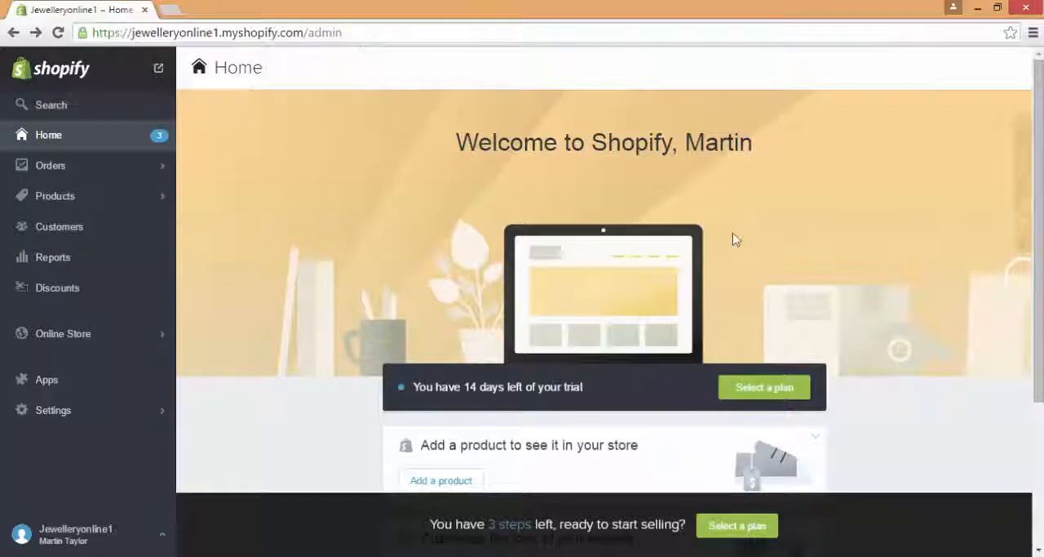
Step: Start adding a product to the store and title it "18 ct Yellow Gold Engagement Ring"
{"action": "scroll", "coordinate": [1038, 244], "scroll_direction": "down", "scroll_amount": 2}
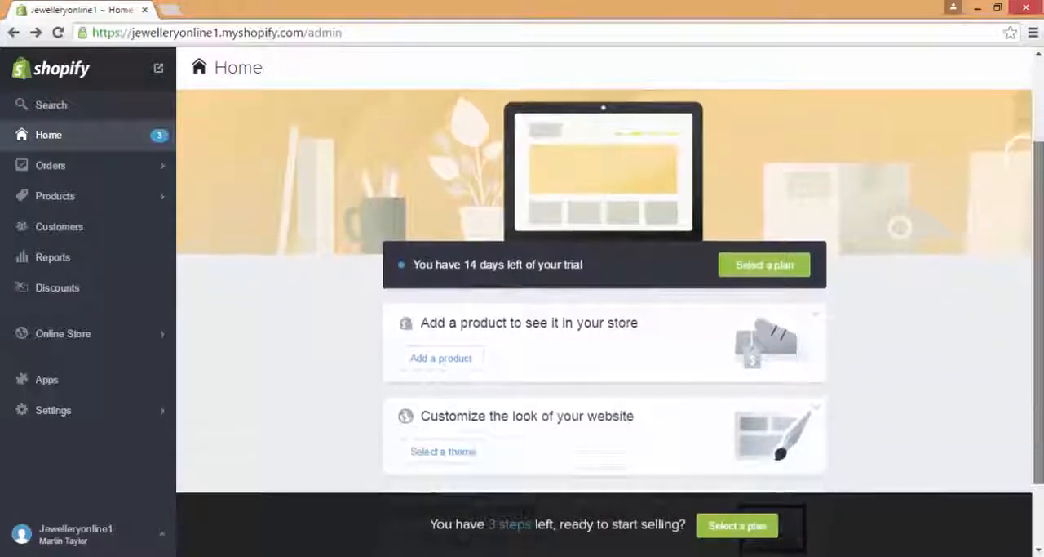
{"action": "left_click", "coordinate": [440, 358]}
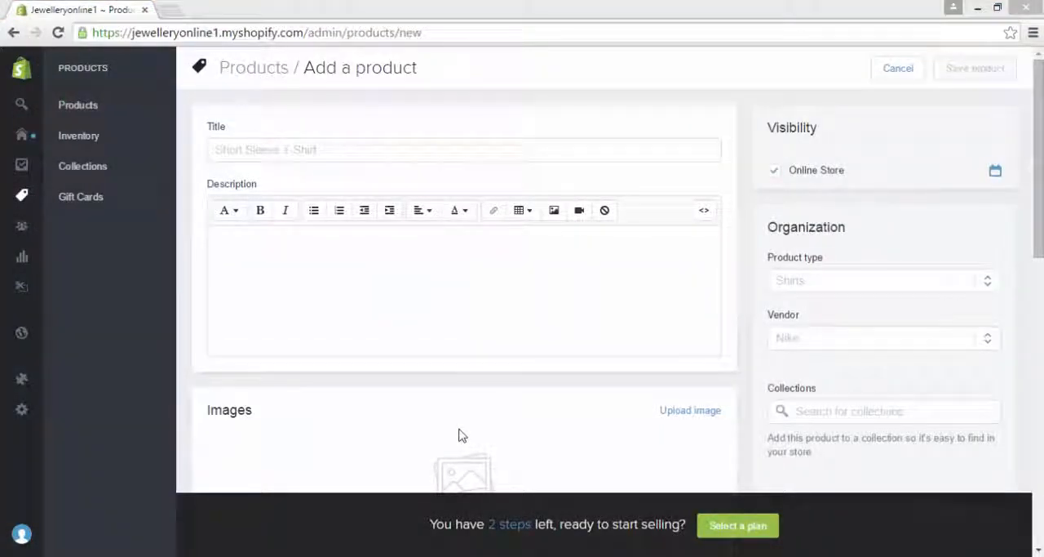
{"action": "left_click", "coordinate": [486, 148]}
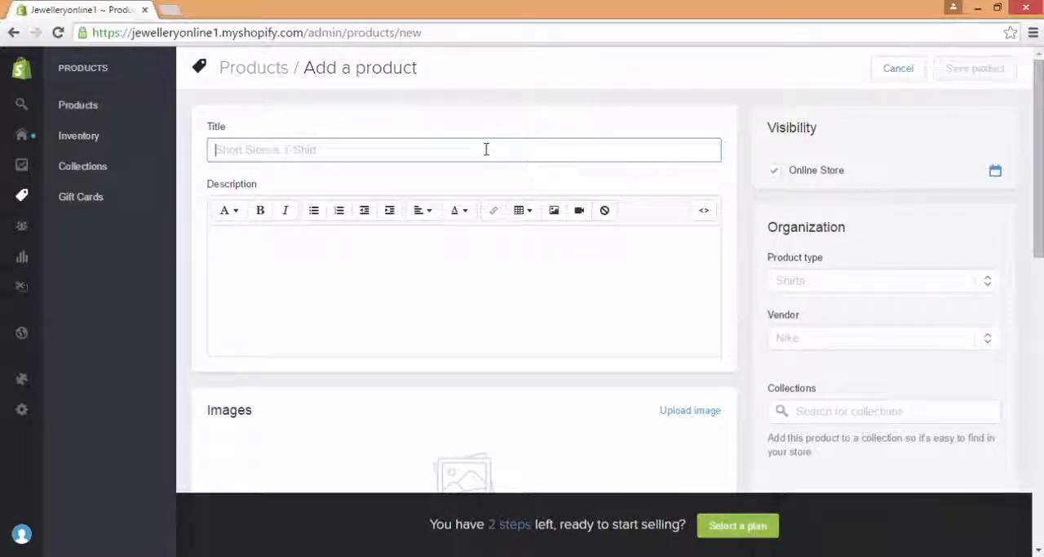
{"action": "type", "text": "18 ct Y"}
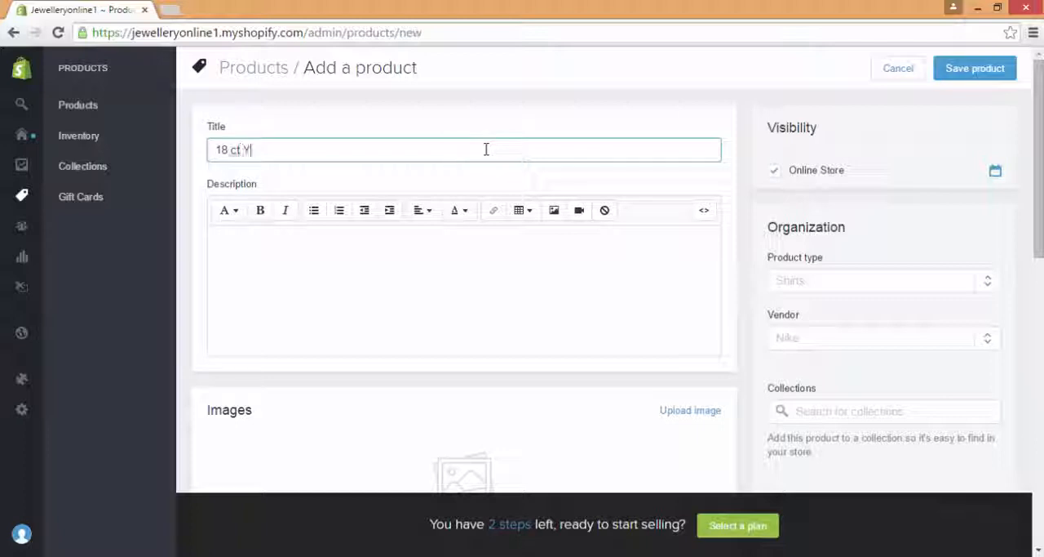
{"action": "type", "text": "ellow Gold Engagement Ring"}
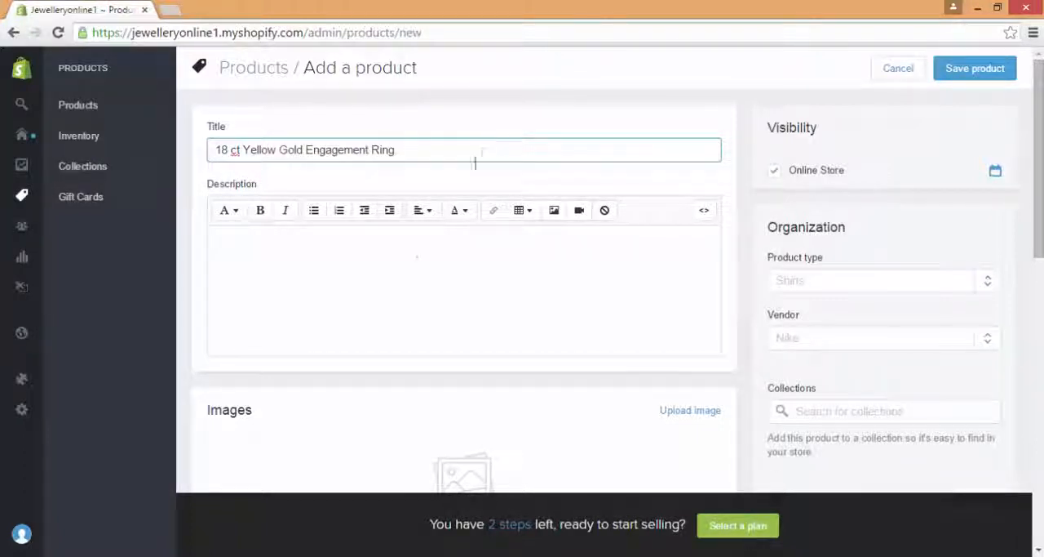
Step: Describe the product as "A beautiful engagement ring for that special occasion." and upload the gold diamond ring image
{"action": "left_click", "coordinate": [417, 252]}
{"action": "type", "text": "A"}
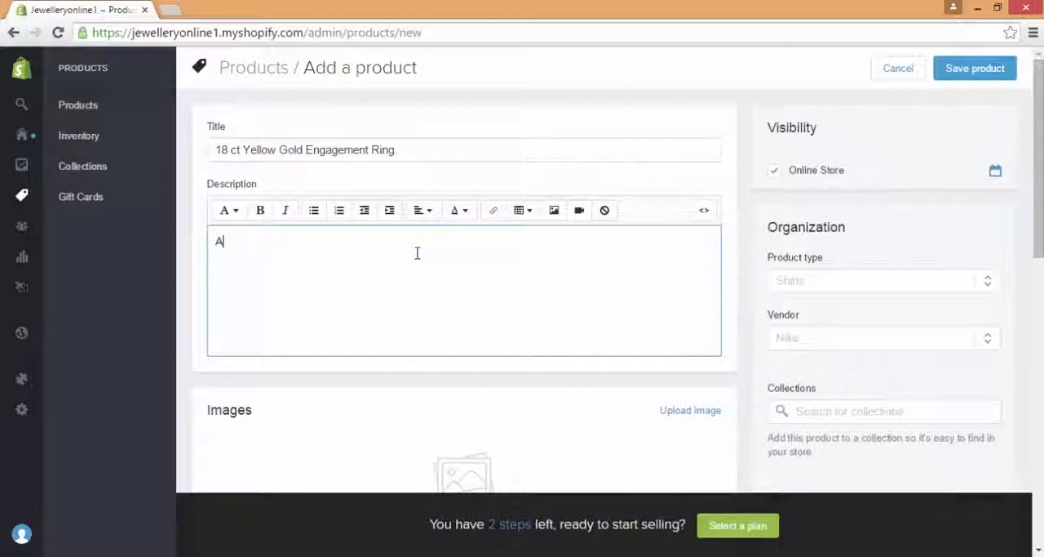
{"action": "type", "text": " beautiful engag"}
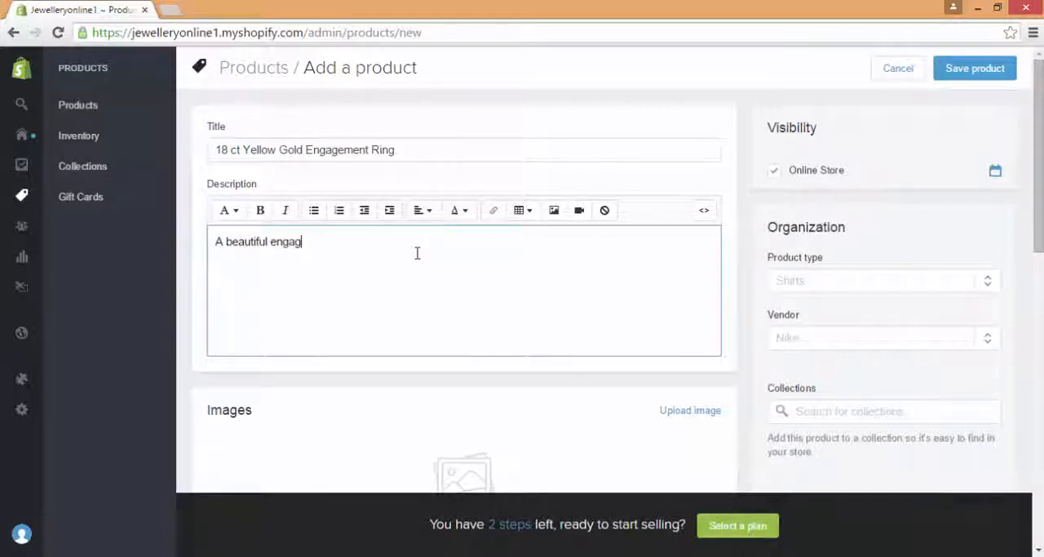
{"action": "type", "text": "ement ring for that spe"}
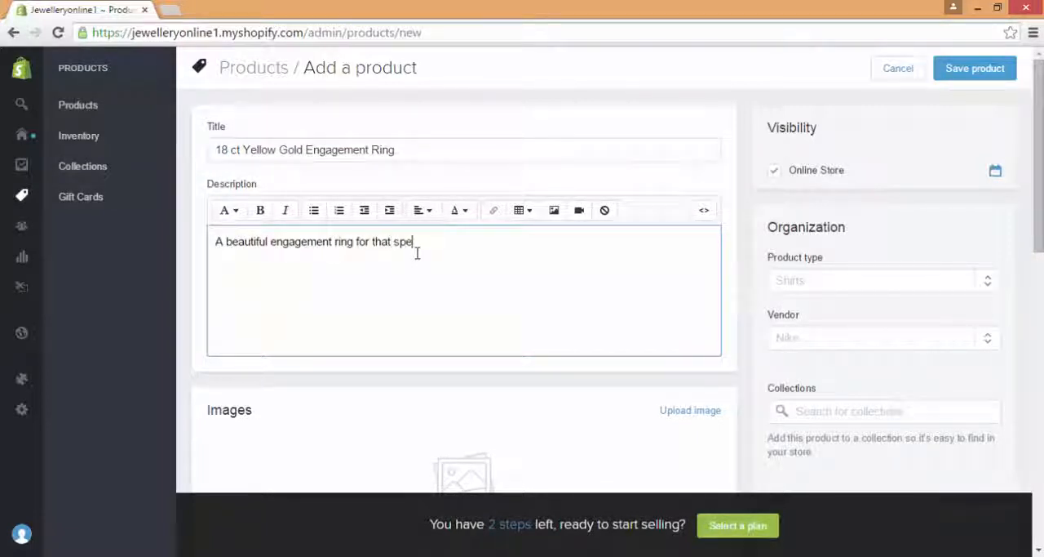
{"action": "type", "text": "cial occasi"}
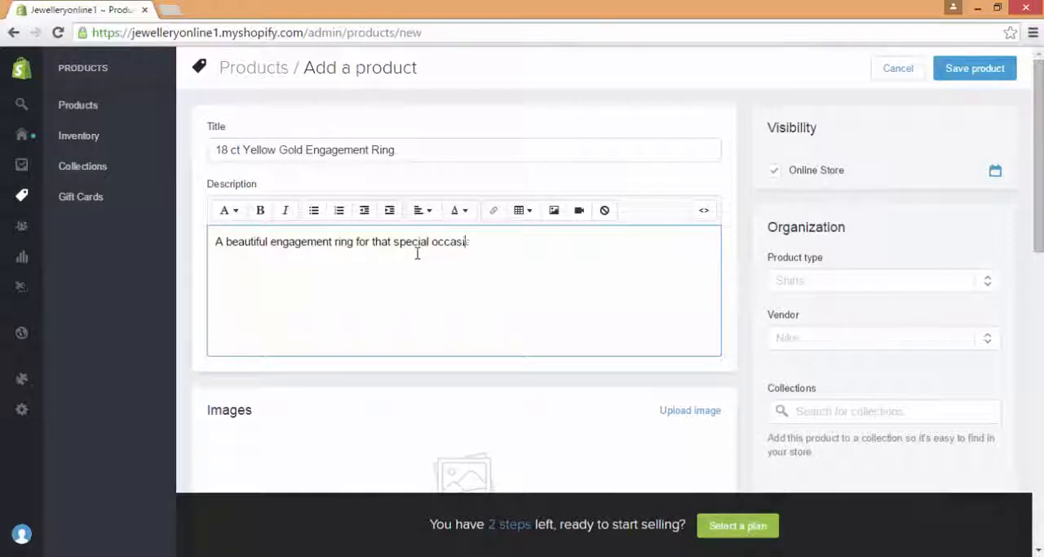
{"action": "type", "text": "on."}
{"action": "left_click", "coordinate": [705, 413]}
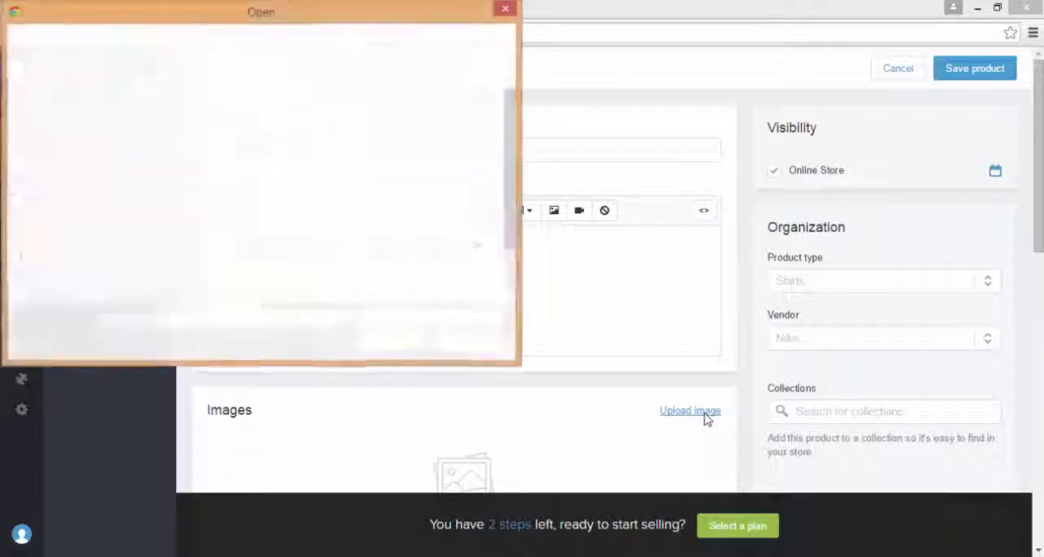
{"action": "double_click", "coordinate": [190, 222]}
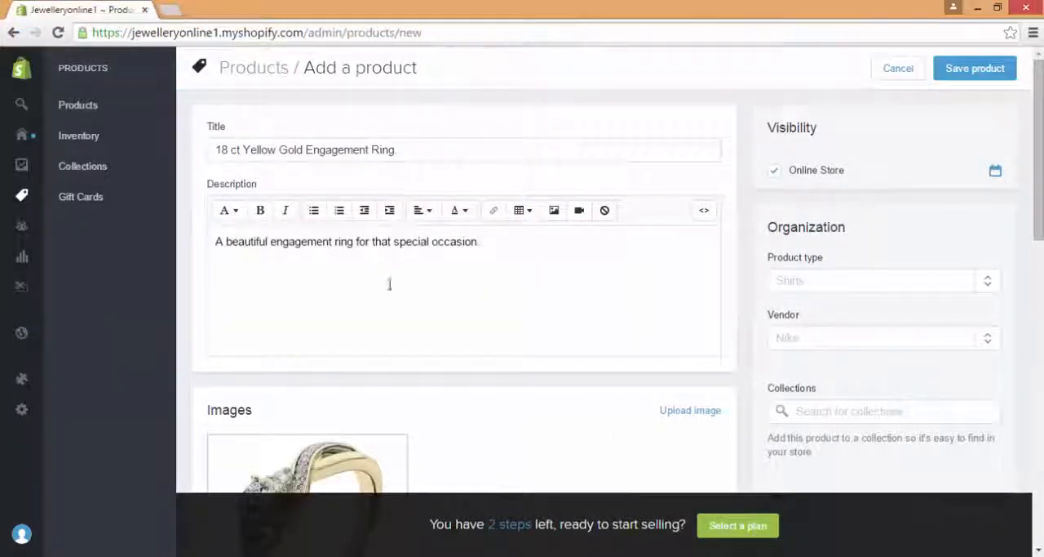
Step: Try the product's publish date option, remove the date, and switch Online Store visibility off and back on
{"action": "left_click_drag", "start_coordinate": [819, 128], "coordinate": [769, 128]}
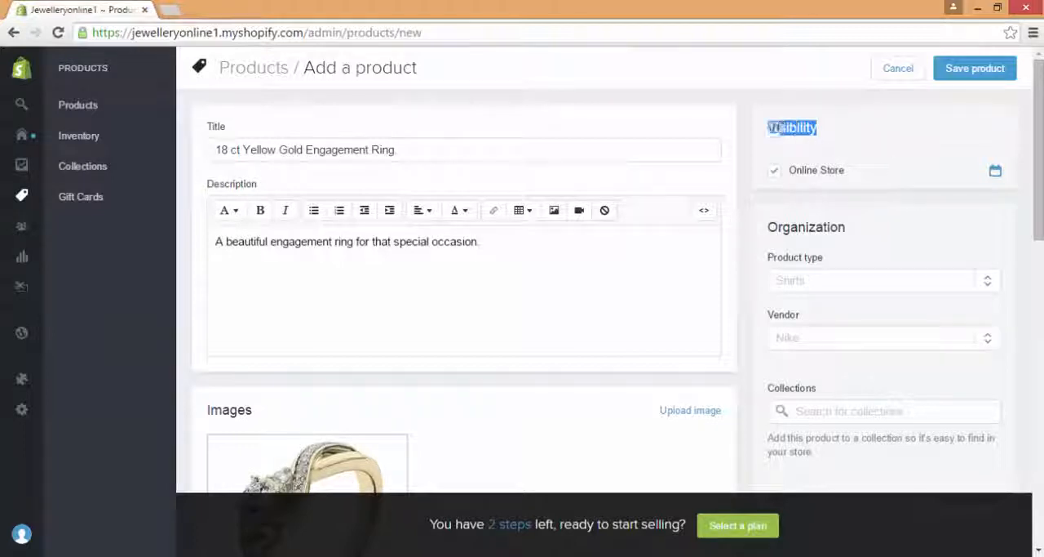
{"action": "left_click", "coordinate": [771, 128]}
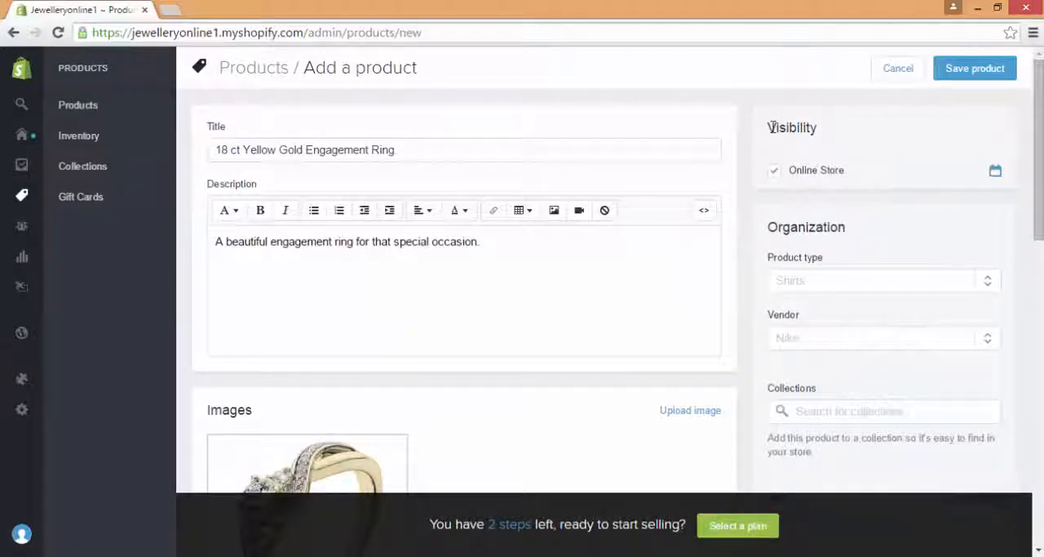
{"action": "left_click", "coordinate": [996, 172]}
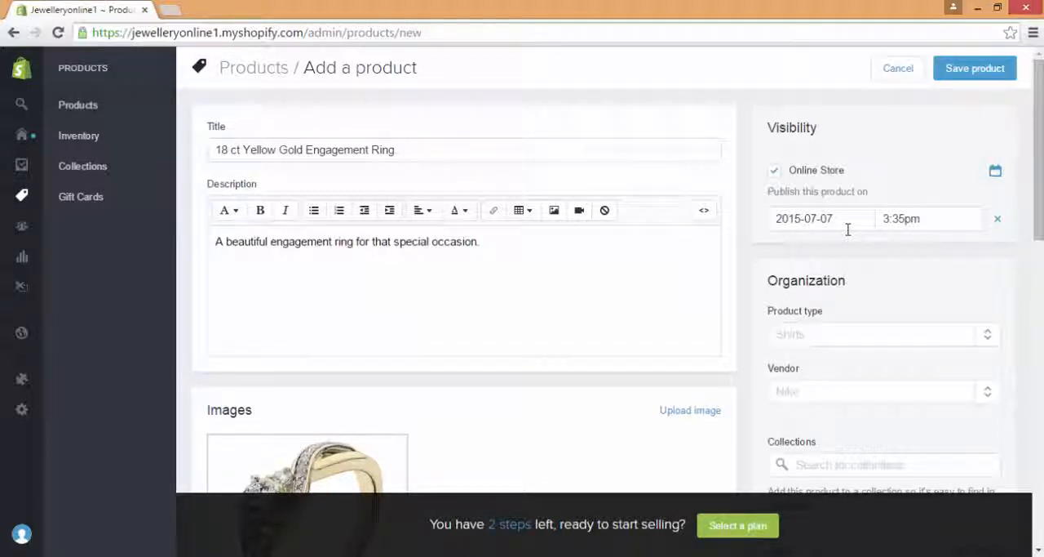
{"action": "left_click", "coordinate": [995, 228]}
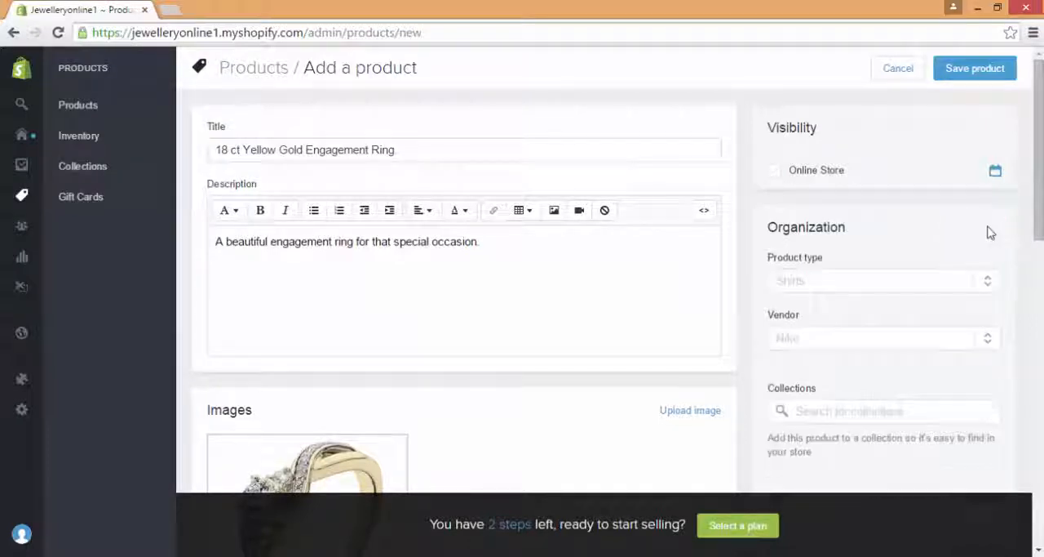
{"action": "left_click", "coordinate": [775, 172]}
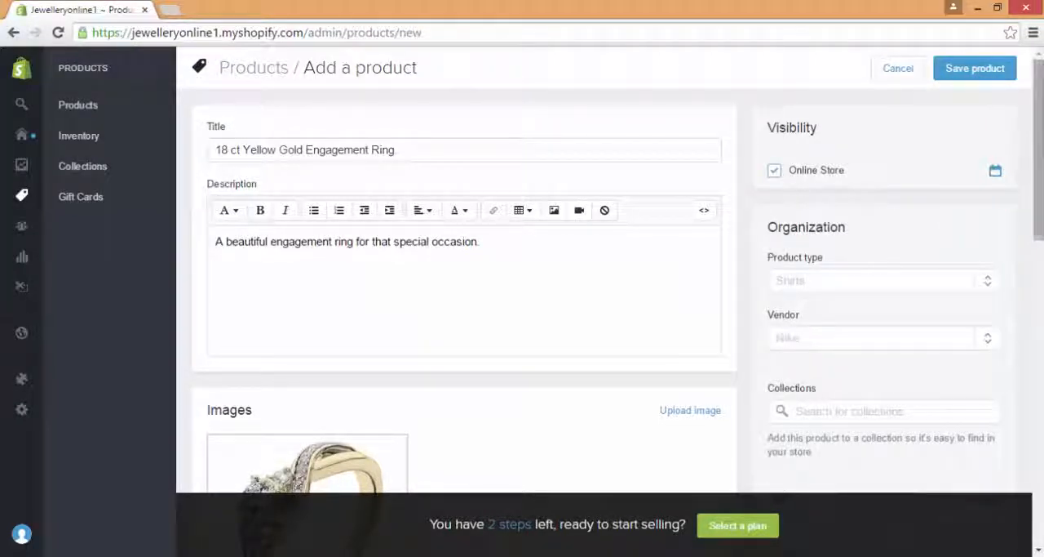
Step: Set the product type to a new entry, "Ring", in the product's organization details
{"action": "scroll", "coordinate": [618, 305], "scroll_direction": "down", "scroll_amount": 3}
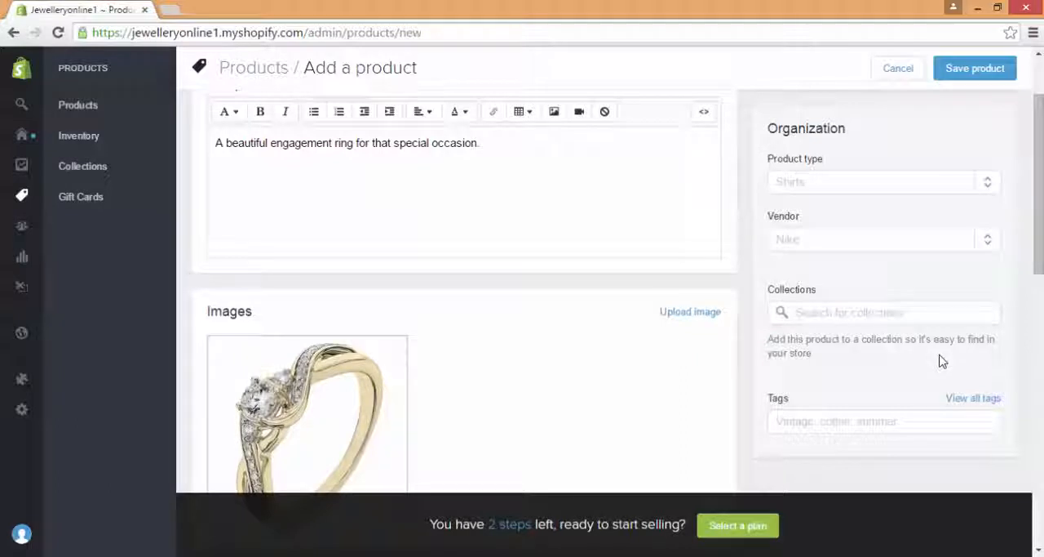
{"action": "left_click", "coordinate": [874, 189]}
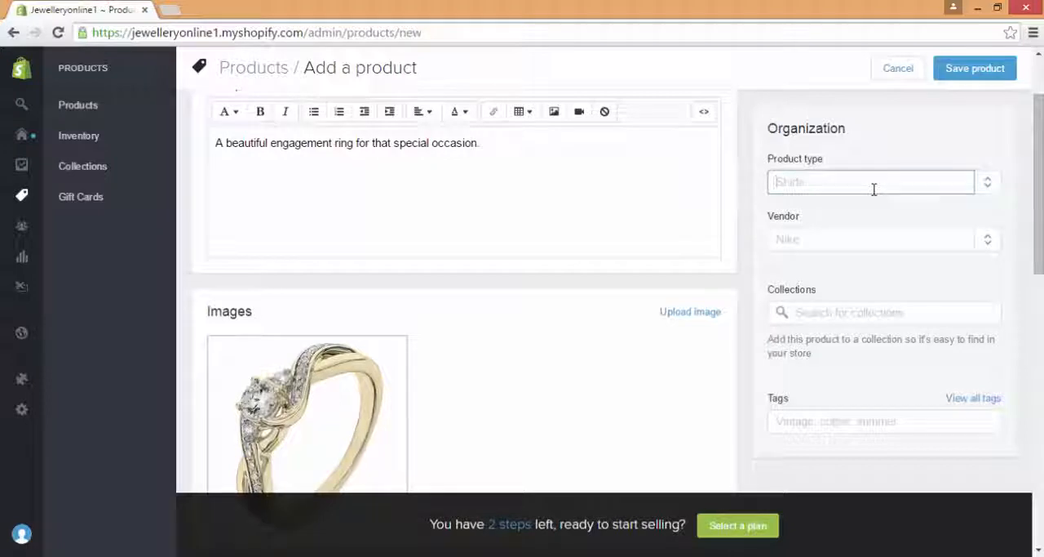
{"action": "type", "text": "Ring"}
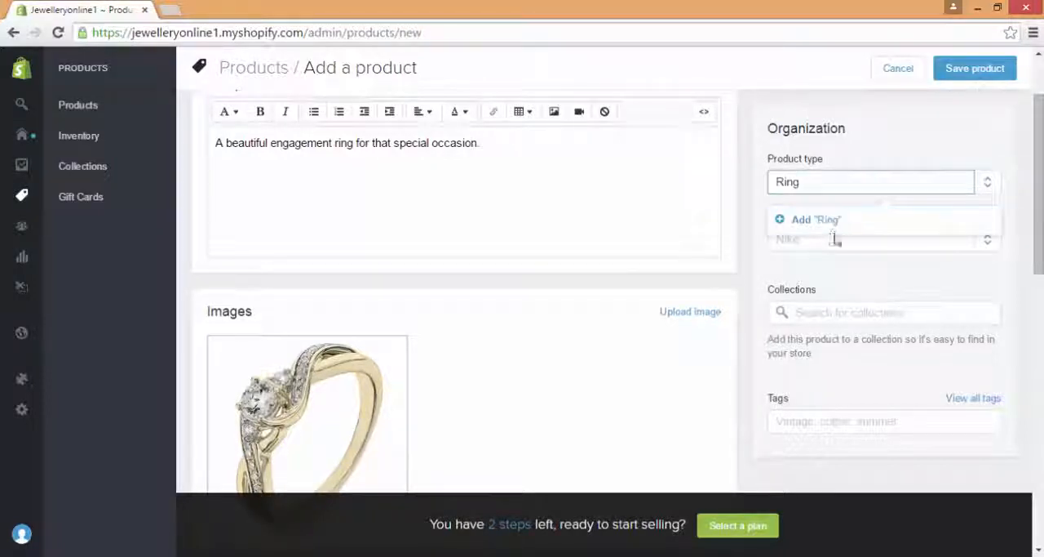
{"action": "left_click", "coordinate": [844, 229]}
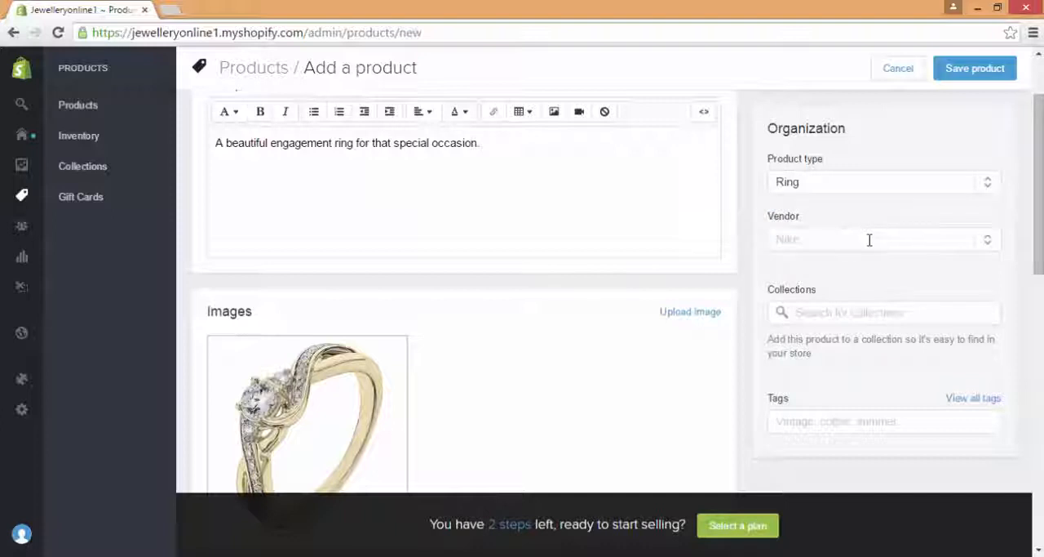
Step: Add "Tifanny" as a new vendor for the engagement ring
{"action": "left_click", "coordinate": [870, 239]}
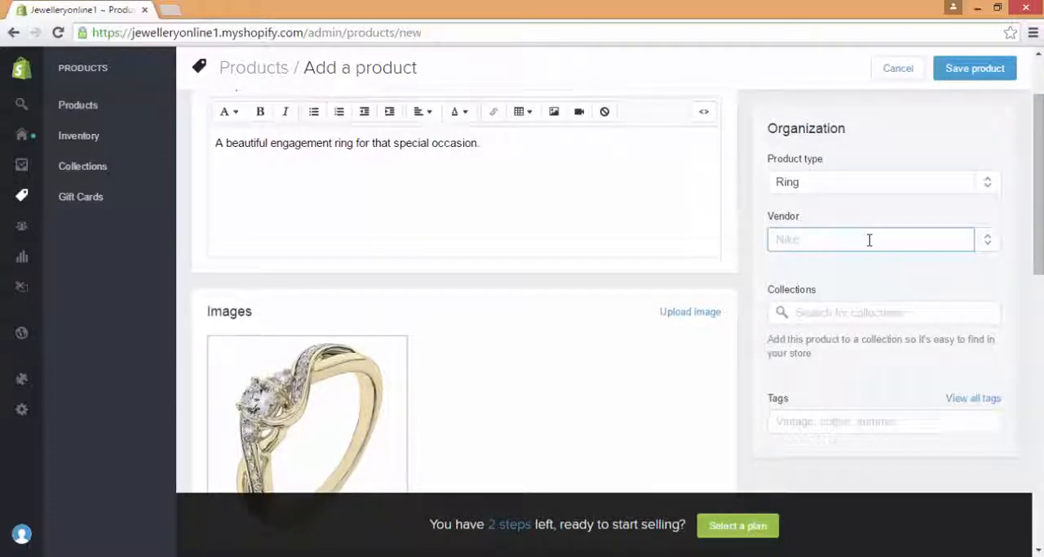
{"action": "type", "text": "Tinfa"}
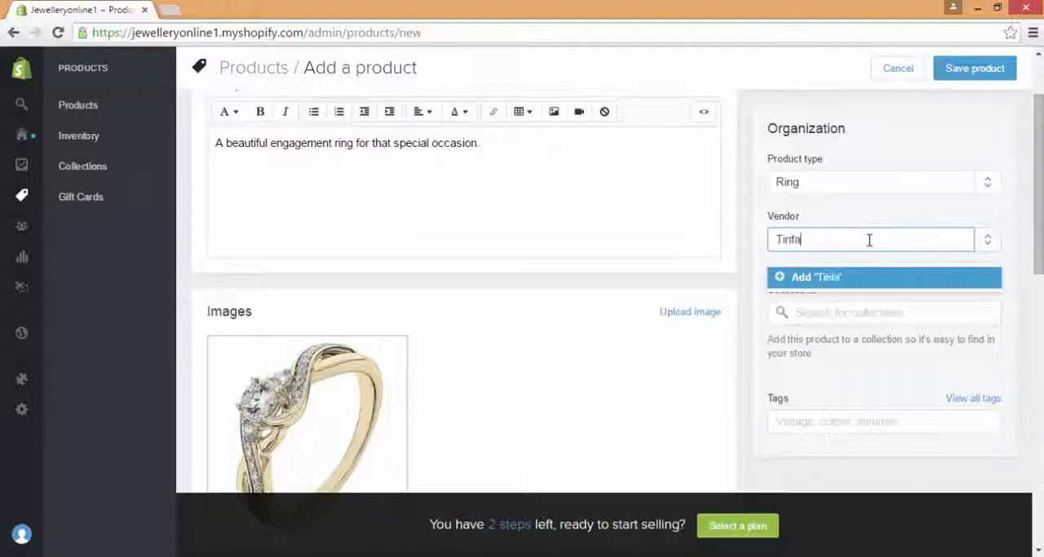
{"action": "key", "text": "BackSpace"}
{"action": "key", "text": "BackSpace"}
{"action": "key", "text": "BackSpace"}
{"action": "type", "text": "fffanny"}
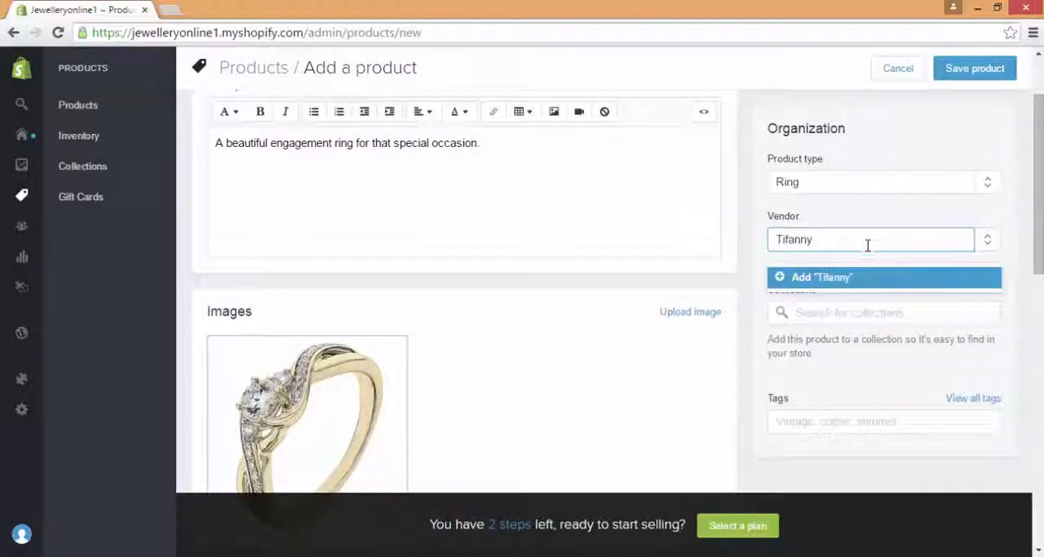
{"action": "left_click", "coordinate": [852, 282]}
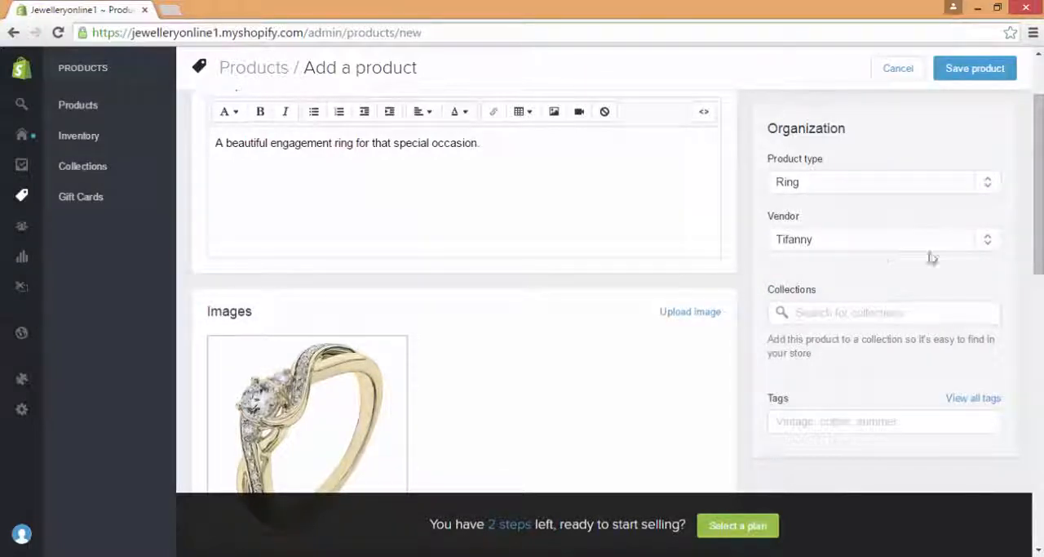
Step: Assign the engagement ring to the Frontpage collection
{"action": "left_click_drag", "start_coordinate": [1039, 247], "coordinate": [1041, 252]}
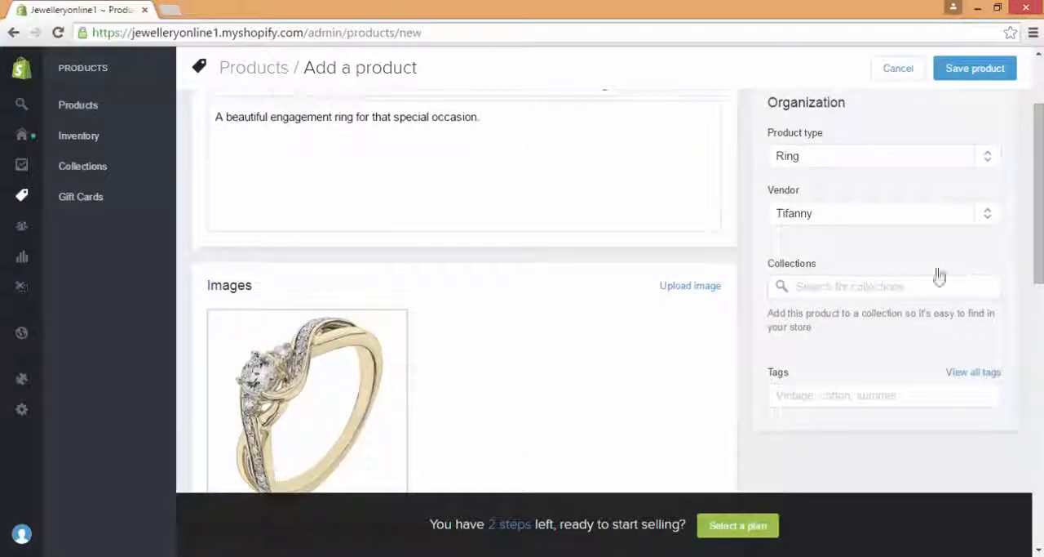
{"action": "left_click", "coordinate": [906, 291]}
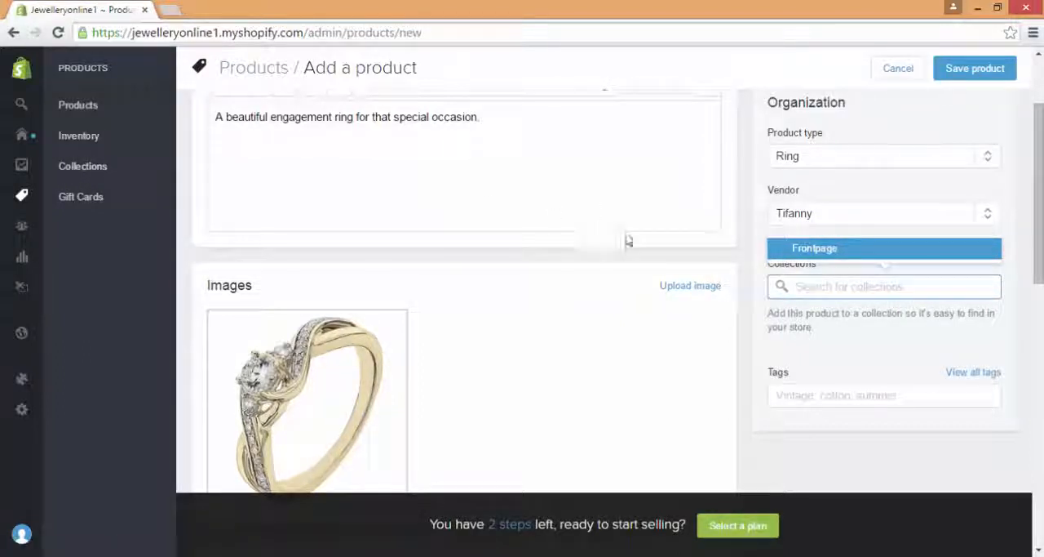
{"action": "left_click", "coordinate": [854, 257]}
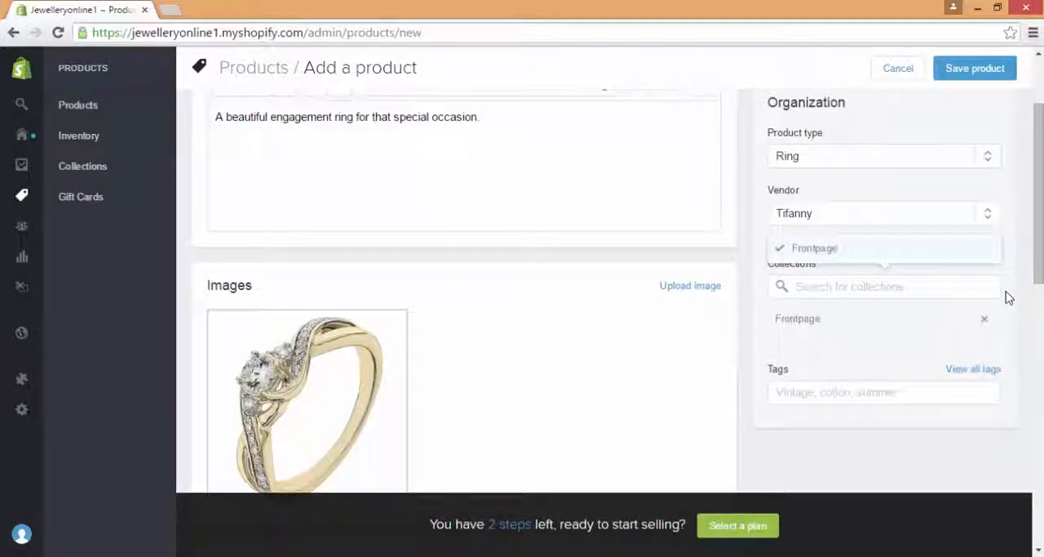
Step: Tag the product with Gold, Engagement Ring, Ring and Diamond
{"action": "scroll", "coordinate": [1024, 277], "scroll_direction": "down", "scroll_amount": 2}
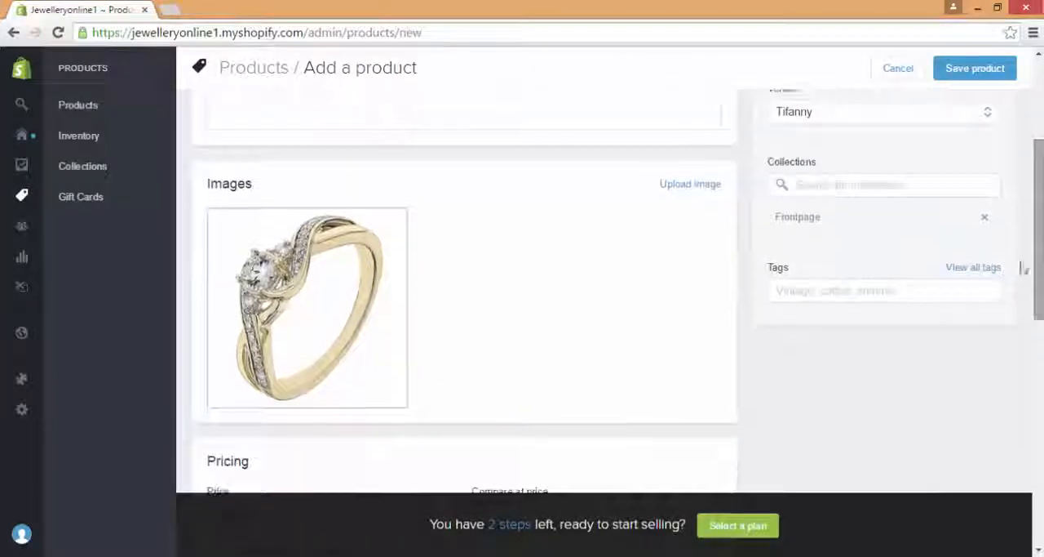
{"action": "left_click", "coordinate": [836, 286]}
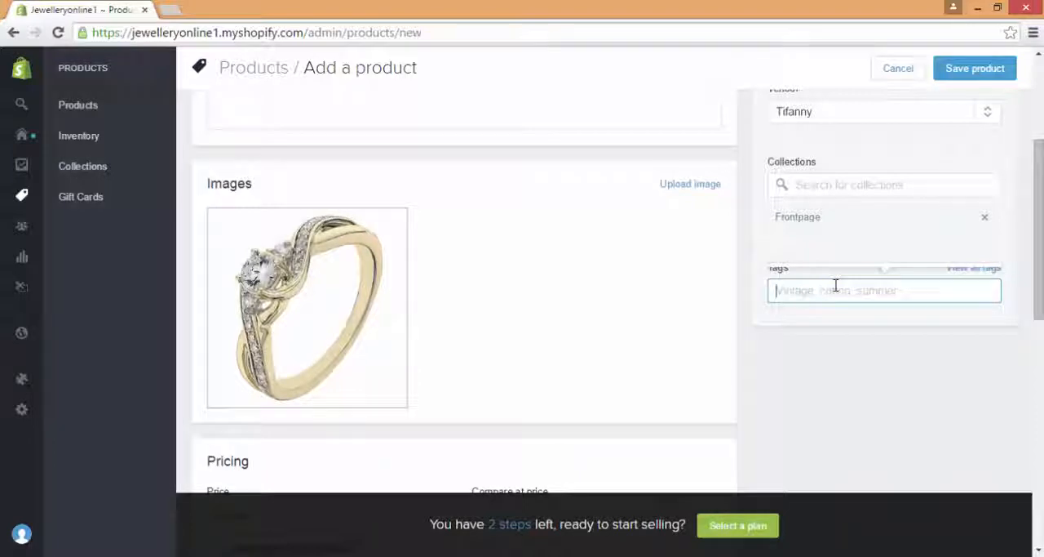
{"action": "type", "text": "Gold"}
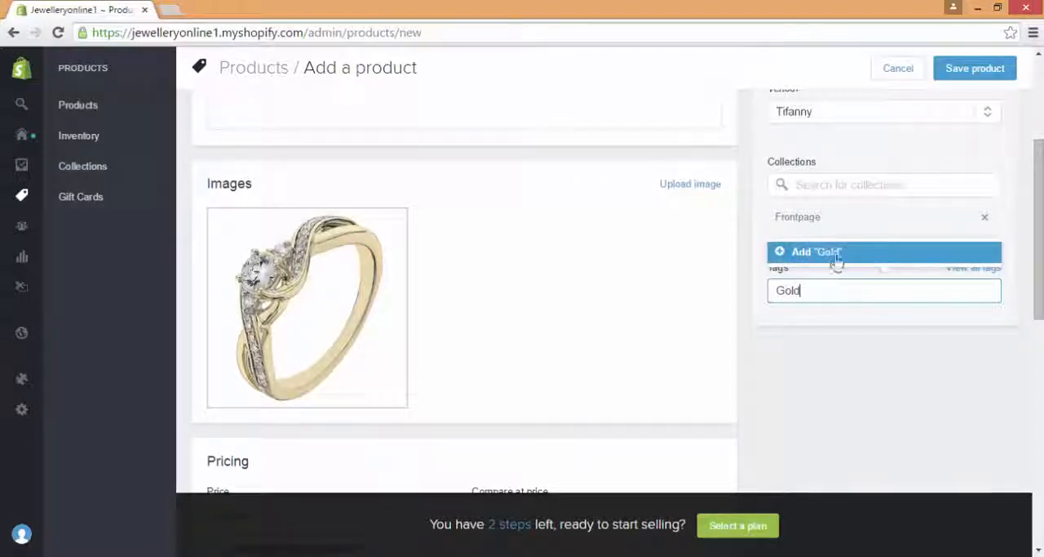
{"action": "left_click", "coordinate": [836, 255]}
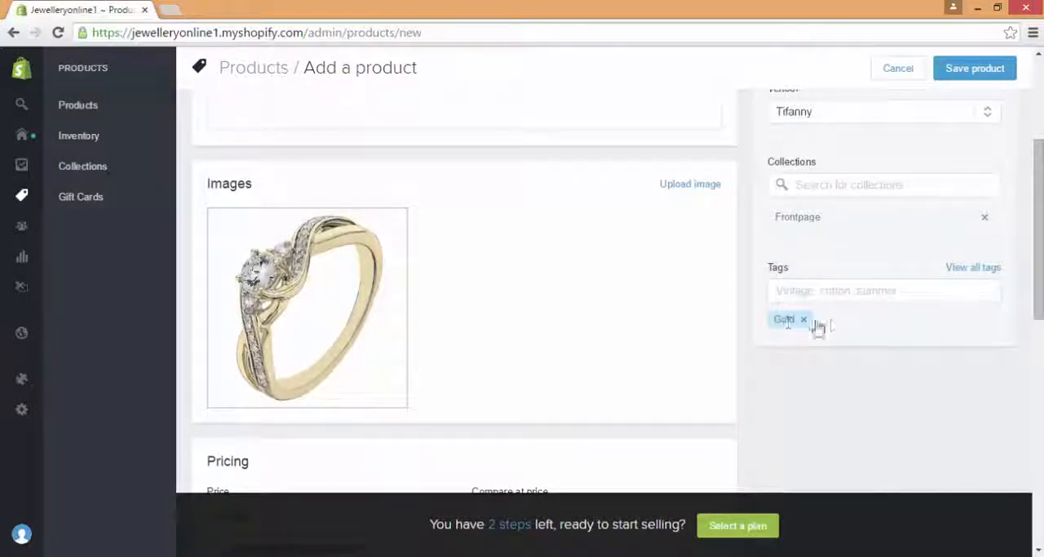
{"action": "mouse_move", "coordinate": [247, 270]}
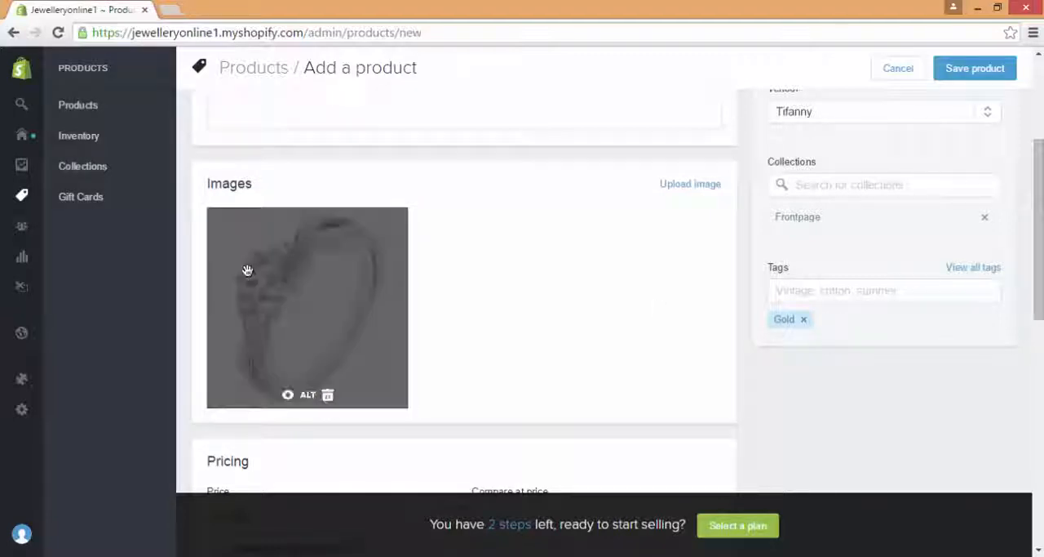
{"action": "left_click", "coordinate": [851, 297]}
{"action": "type", "text": "Eggagement Ri"}
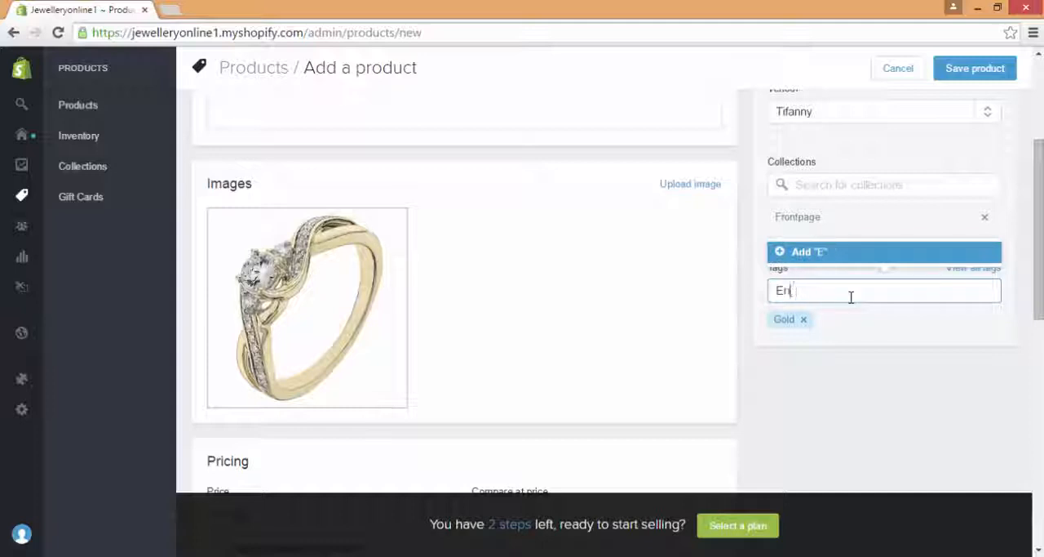
{"action": "type", "text": "ngagement Ri"}
{"action": "key", "text": "Return"}
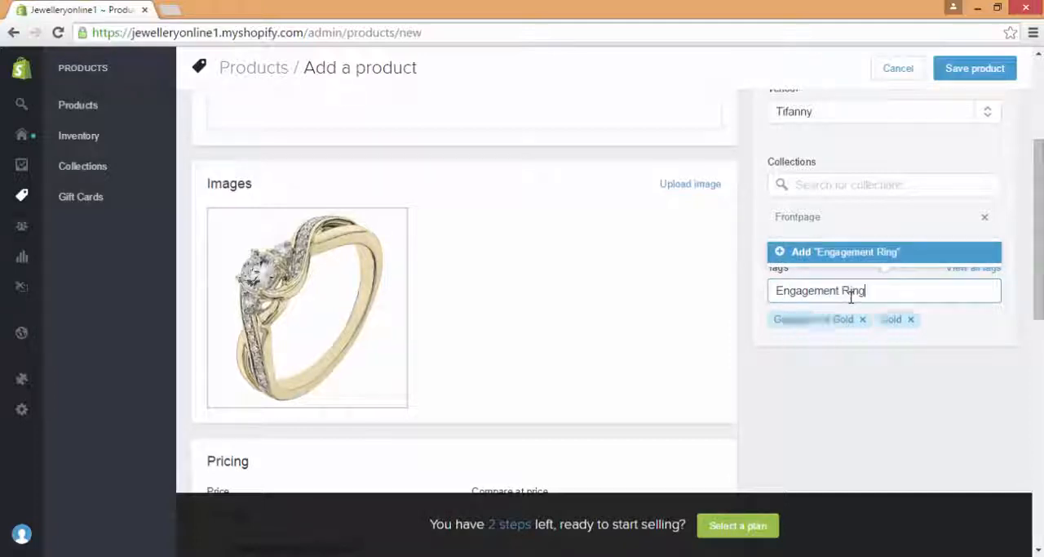
{"action": "type", "text": "Ring"}
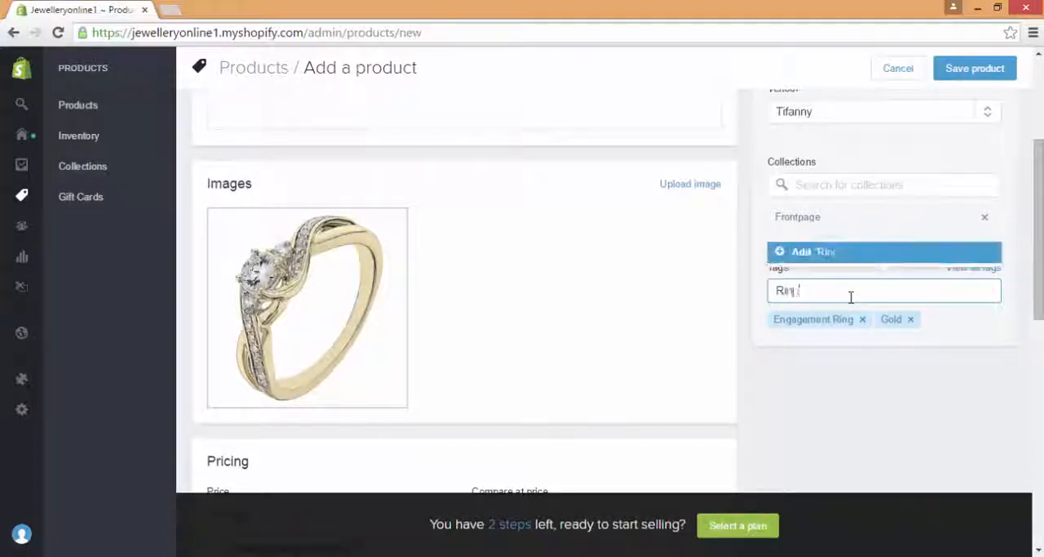
{"action": "key", "text": "Return"}
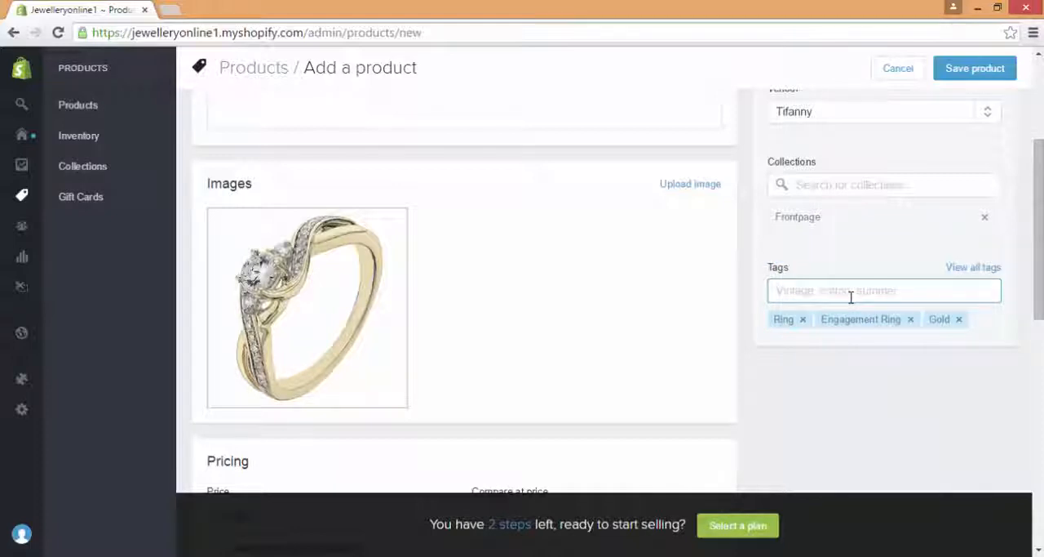
{"action": "type", "text": "Diamond"}
{"action": "key", "text": "Return"}
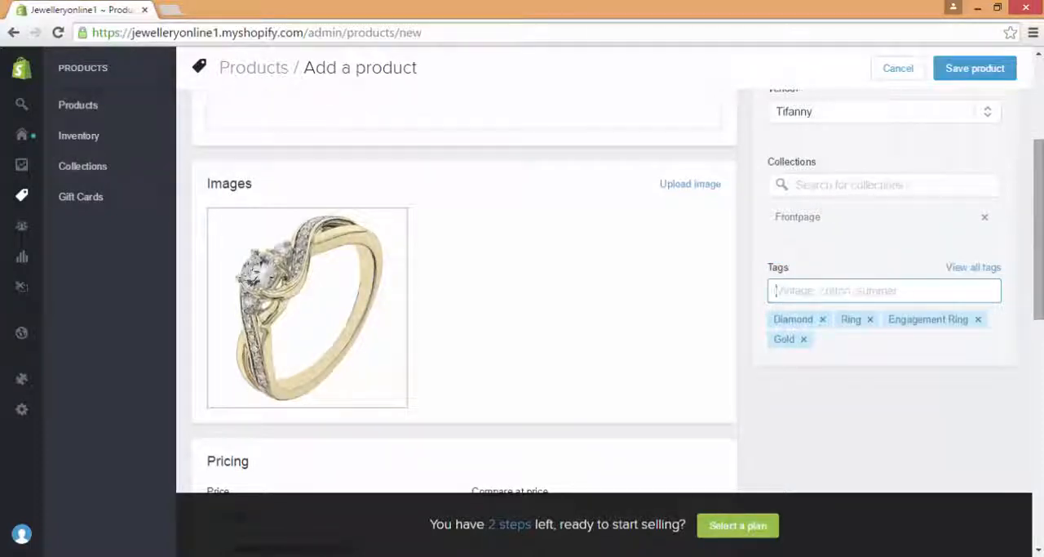
Step: Price the ring at £199.99 with a compare-at price of £399.99
{"action": "scroll", "coordinate": [940, 168], "scroll_direction": "down", "scroll_amount": 2}
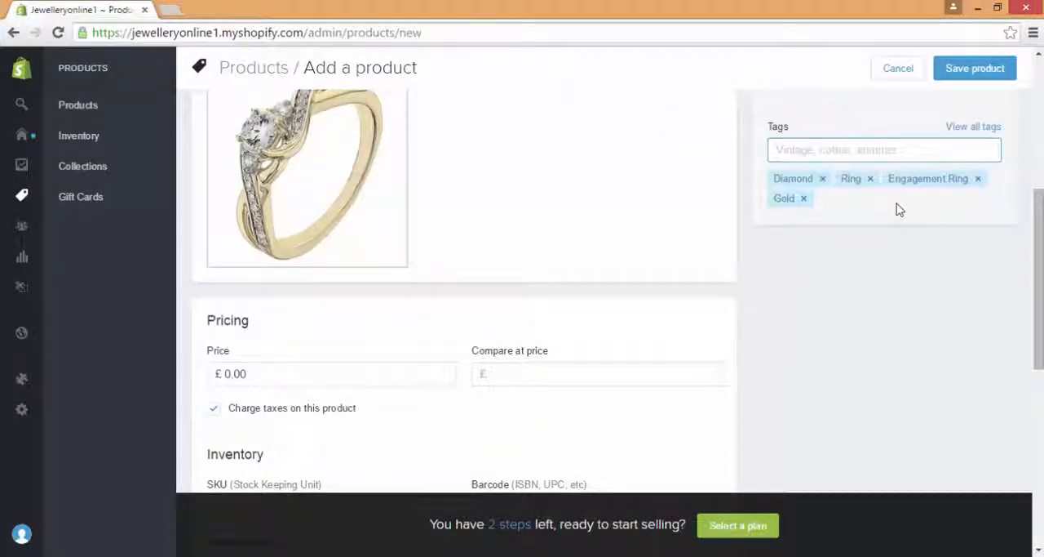
{"action": "scroll", "coordinate": [1039, 200], "scroll_direction": "up", "scroll_amount": 2}
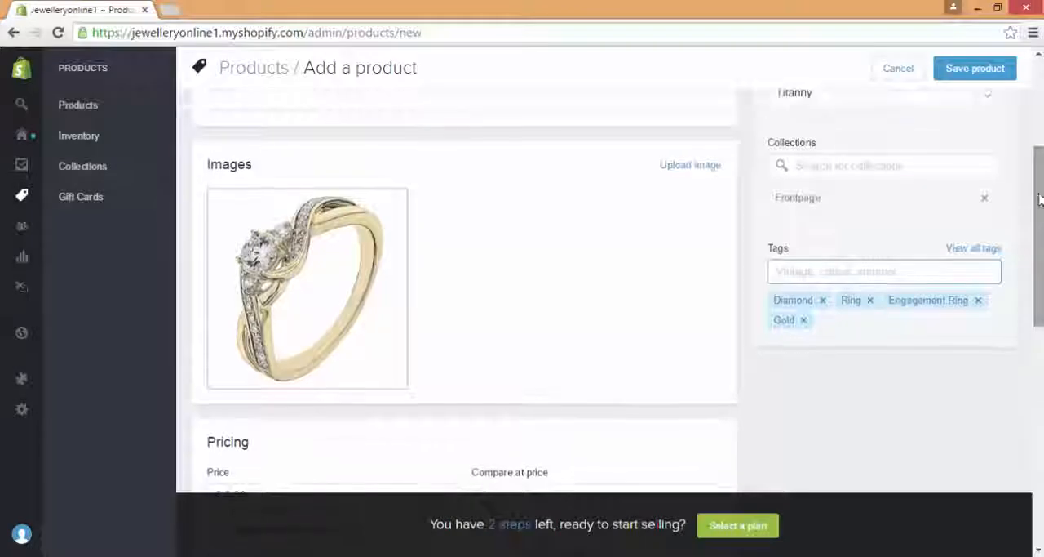
{"action": "scroll", "coordinate": [1039, 320], "scroll_direction": "down", "scroll_amount": 1}
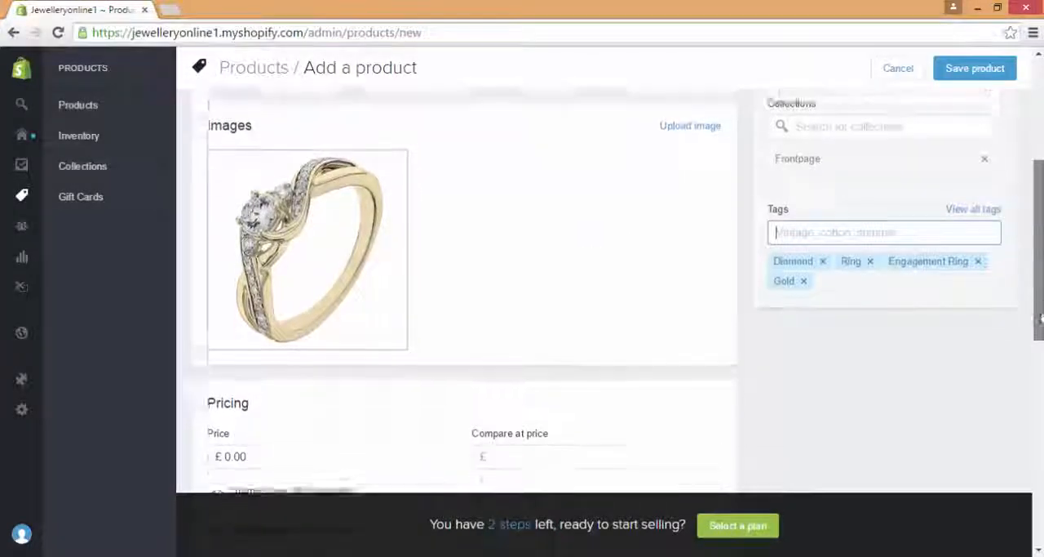
{"action": "scroll", "coordinate": [1040, 320], "scroll_direction": "down", "scroll_amount": 5}
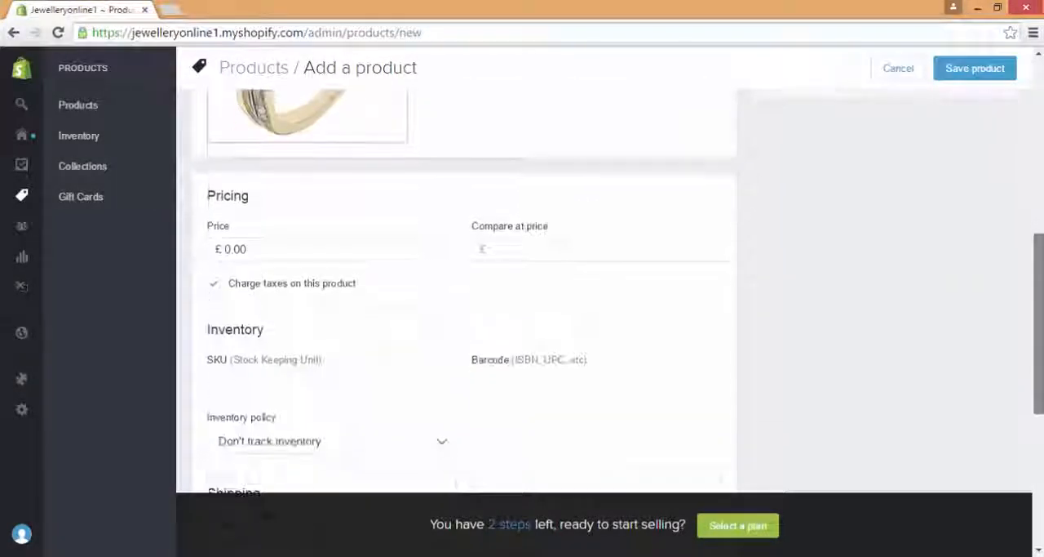
{"action": "left_click", "coordinate": [240, 253]}
{"action": "type", "text": "199"}
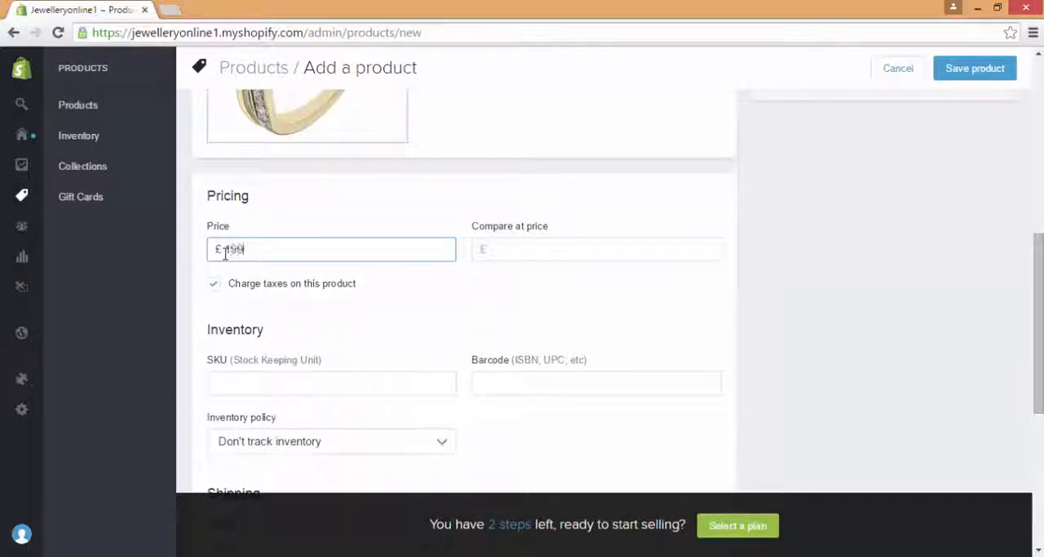
{"action": "type", "text": ".99"}
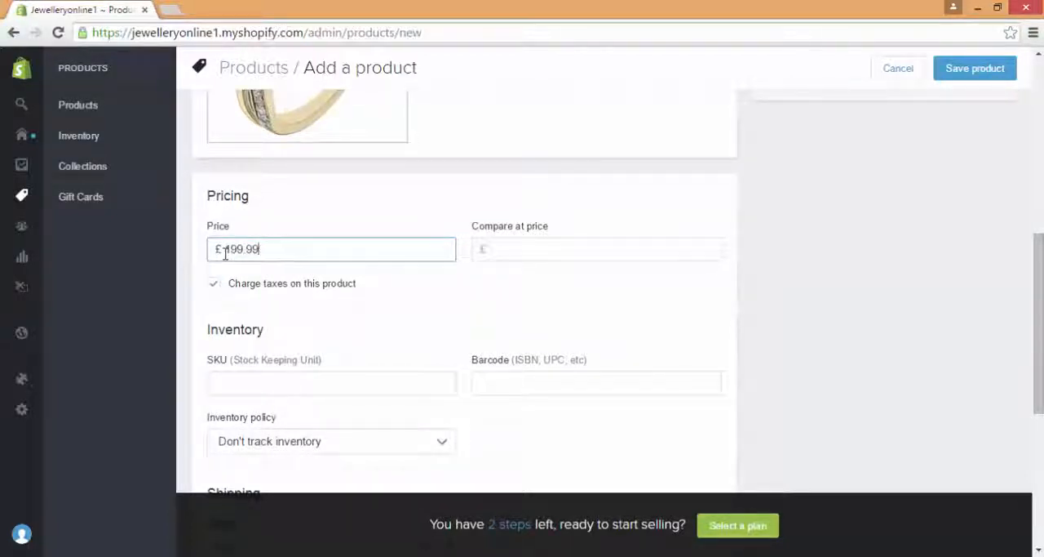
{"action": "left_click", "coordinate": [562, 250]}
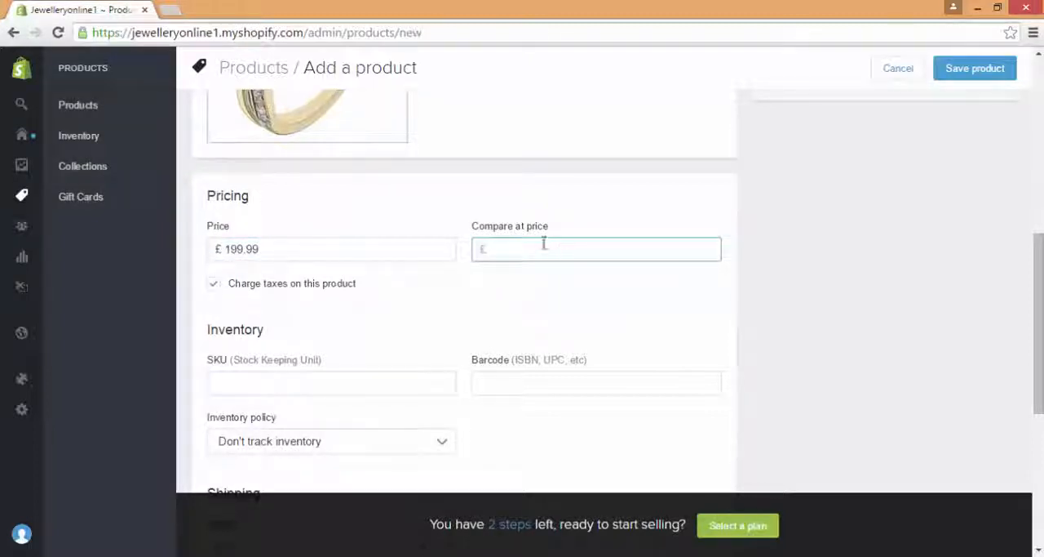
{"action": "type", "text": "399.99"}
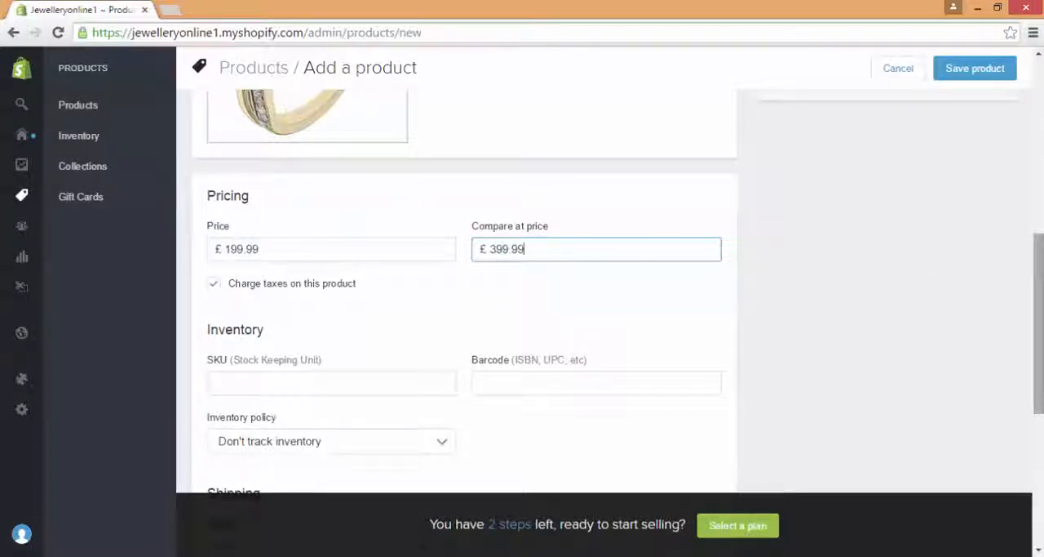
Step: Set the inventory policy so Shopify tracks this product's inventory, with a quantity of 3
{"action": "scroll", "coordinate": [408, 242], "scroll_direction": "down", "scroll_amount": 2}
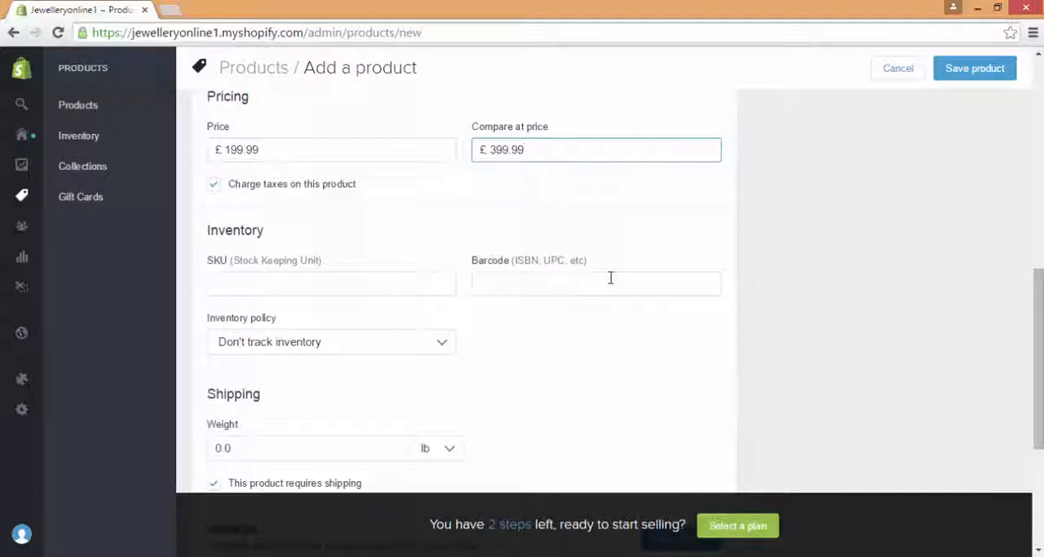
{"action": "left_click", "coordinate": [404, 285]}
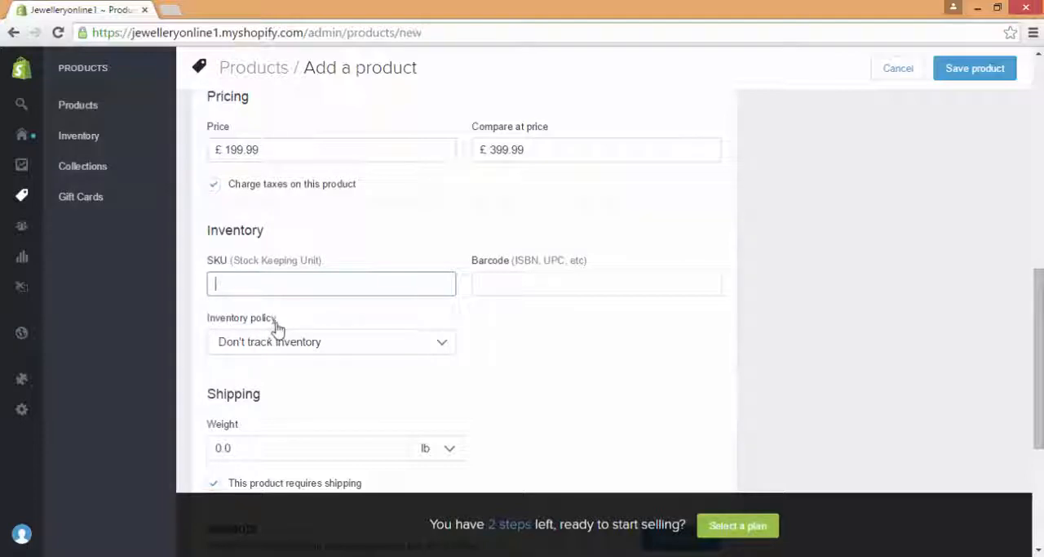
{"action": "left_click", "coordinate": [327, 341]}
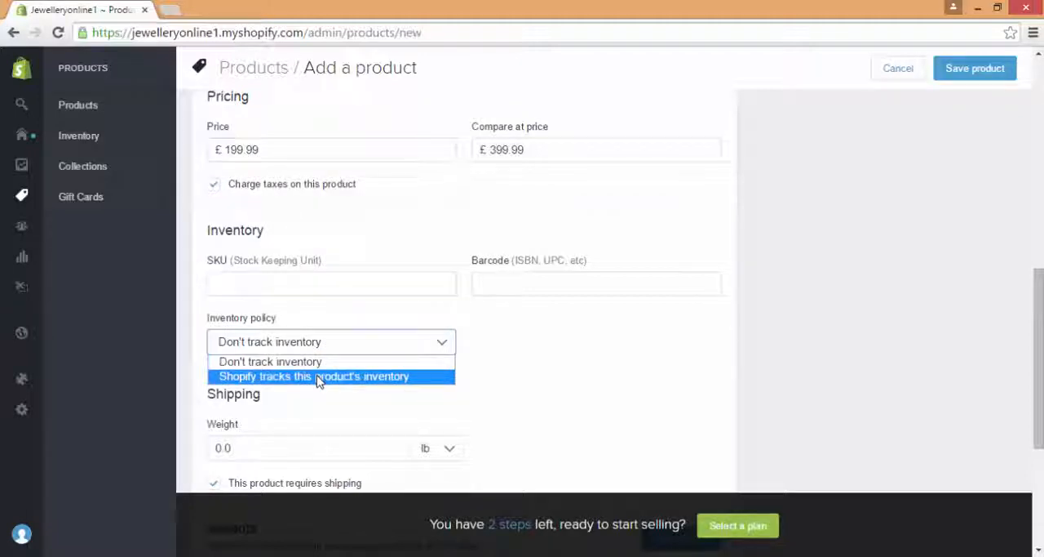
{"action": "left_click", "coordinate": [318, 378]}
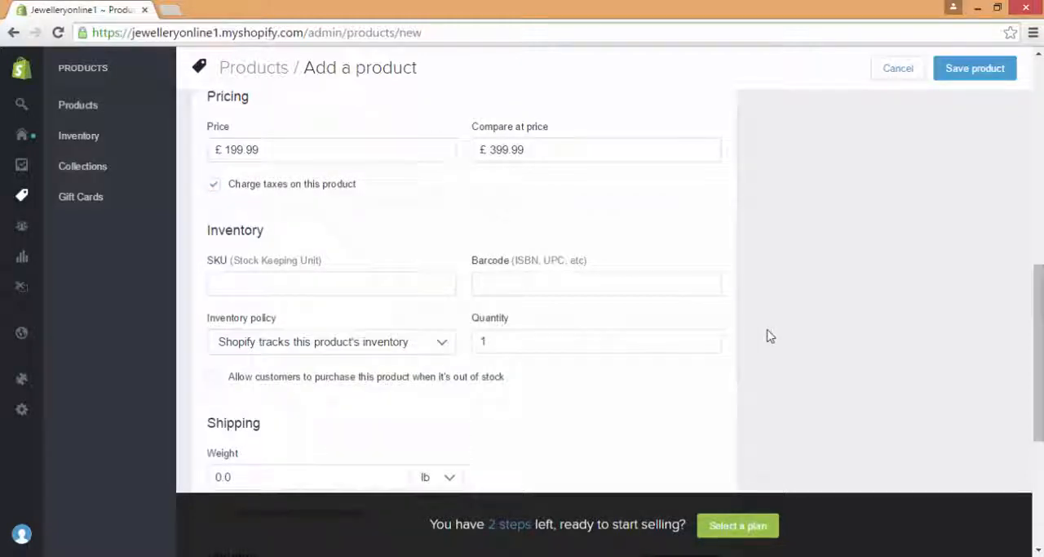
{"action": "double_click", "coordinate": [639, 342]}
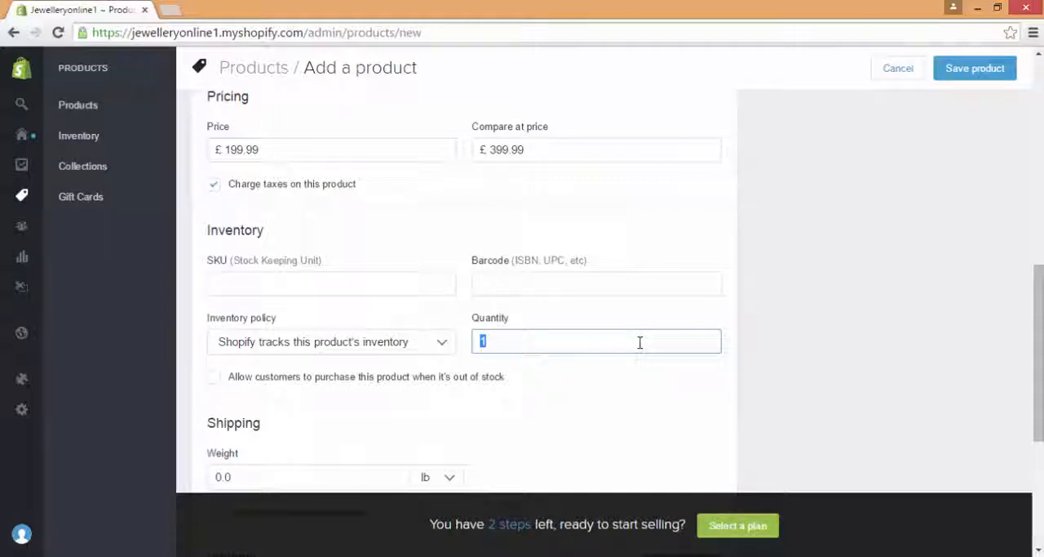
{"action": "type", "text": "3"}
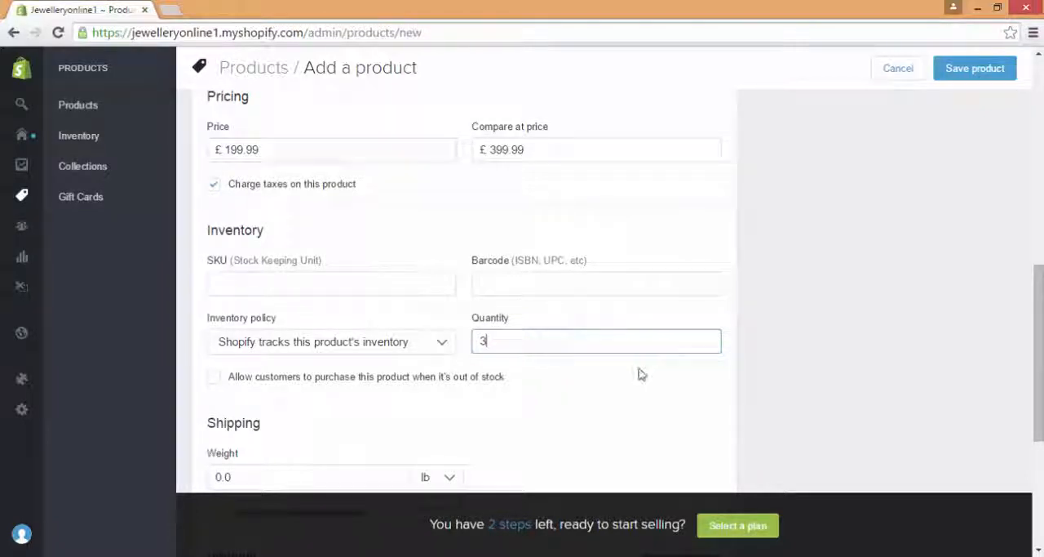
Step: Set the engagement ring's shipping weight to 0.2 lb
{"action": "left_click", "coordinate": [641, 373]}
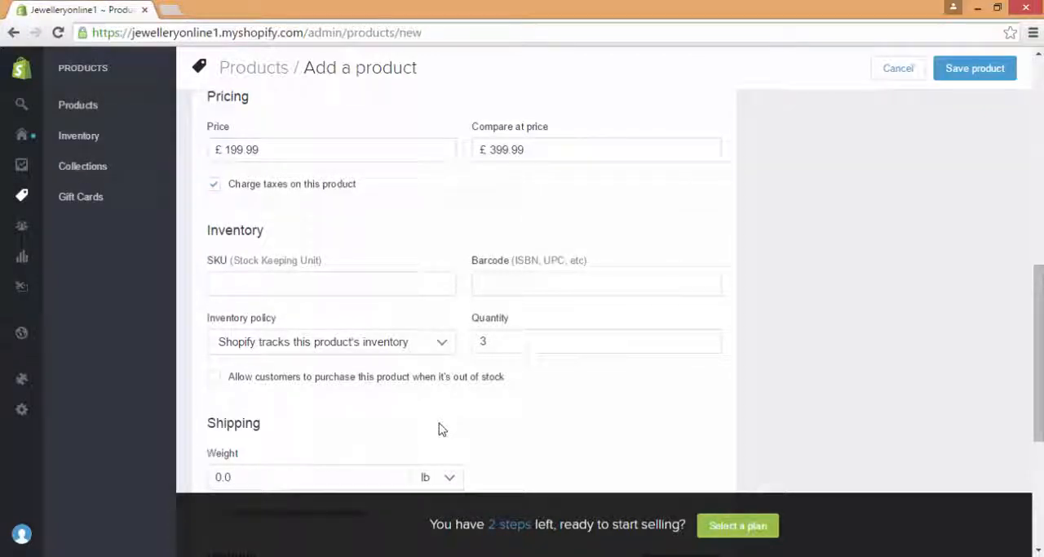
{"action": "scroll", "coordinate": [439, 429], "scroll_direction": "down", "scroll_amount": 2}
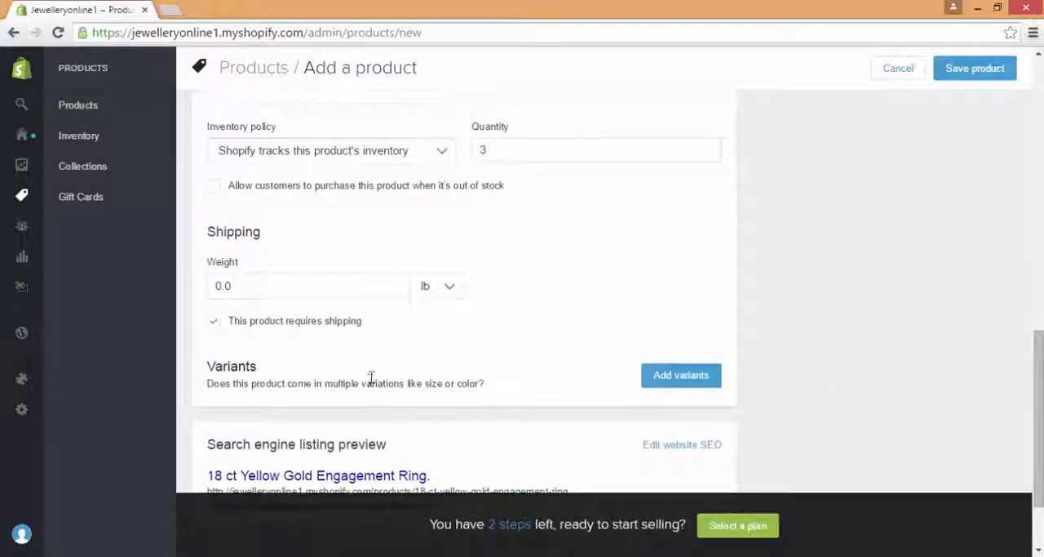
{"action": "left_click", "coordinate": [329, 283]}
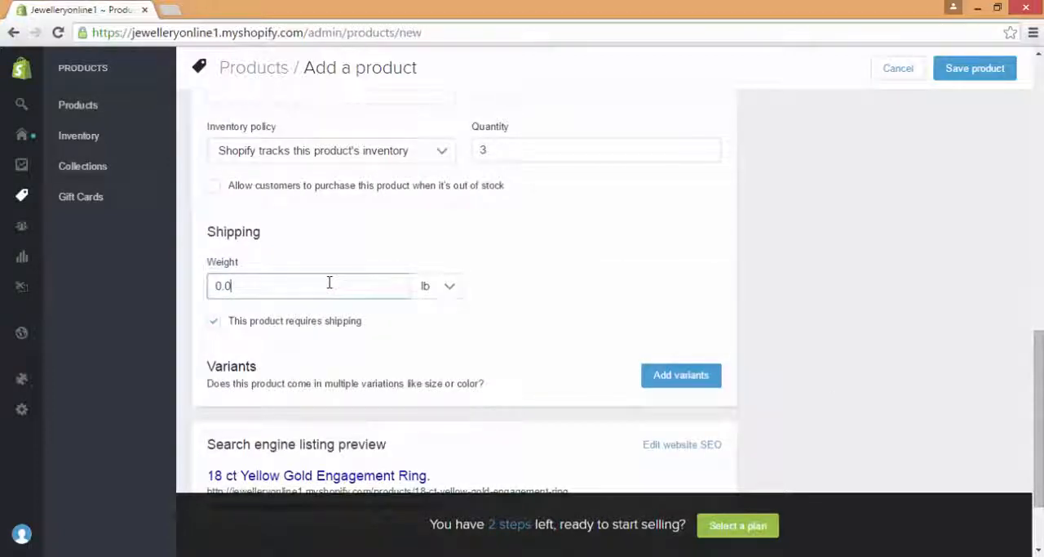
{"action": "key", "text": "BackSpace"}
{"action": "key", "text": "BackSpace"}
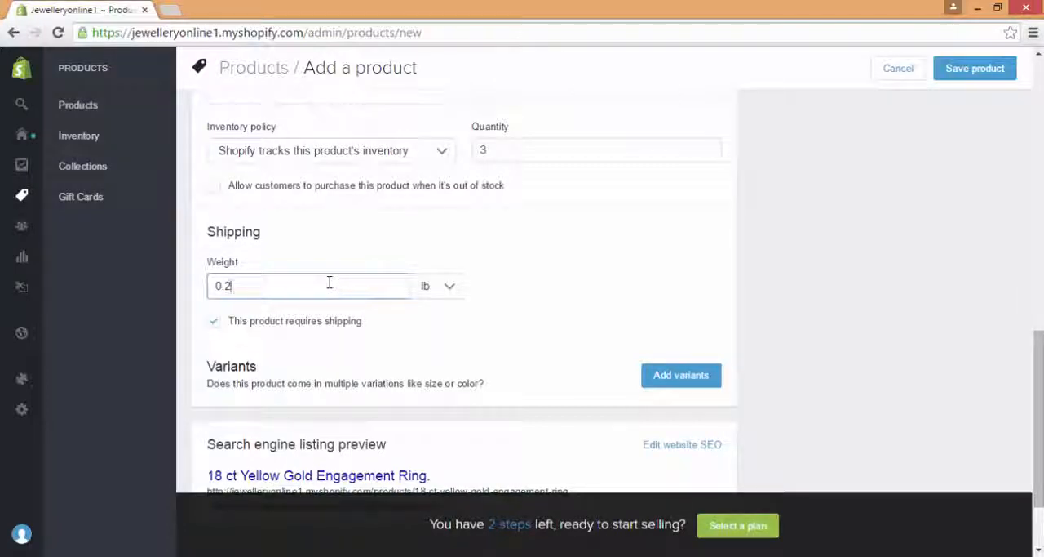
Step: Add product variants for the Size option with the values l, m and n
{"action": "scroll", "coordinate": [975, 332], "scroll_direction": "down", "scroll_amount": 2}
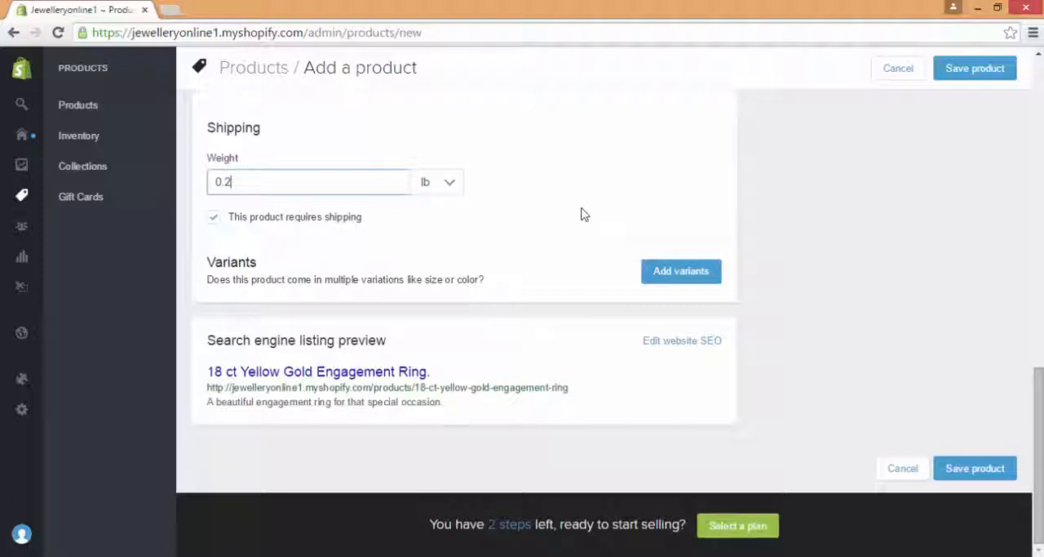
{"action": "left_click", "coordinate": [683, 272]}
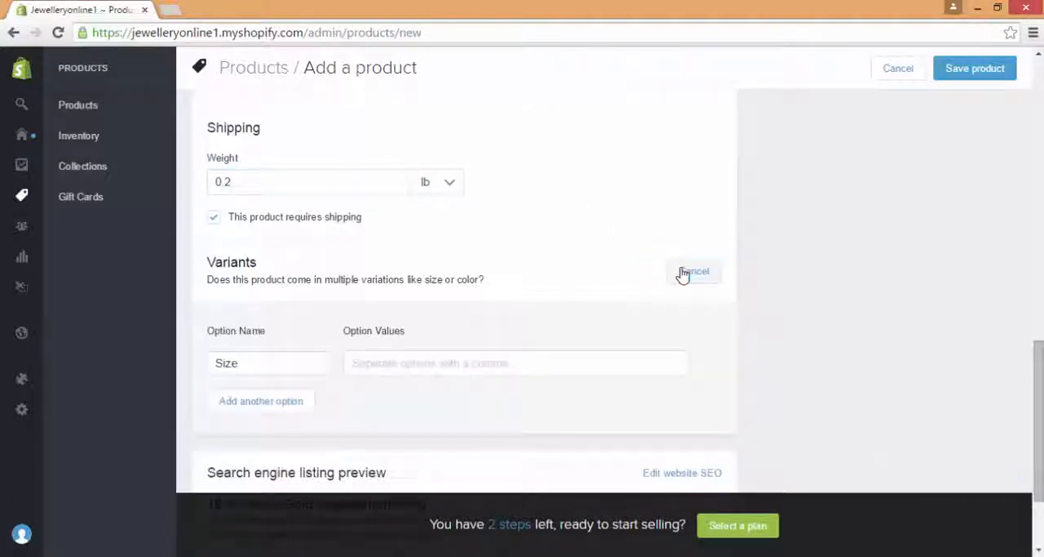
{"action": "left_click_drag", "start_coordinate": [1040, 369], "coordinate": [991, 392]}
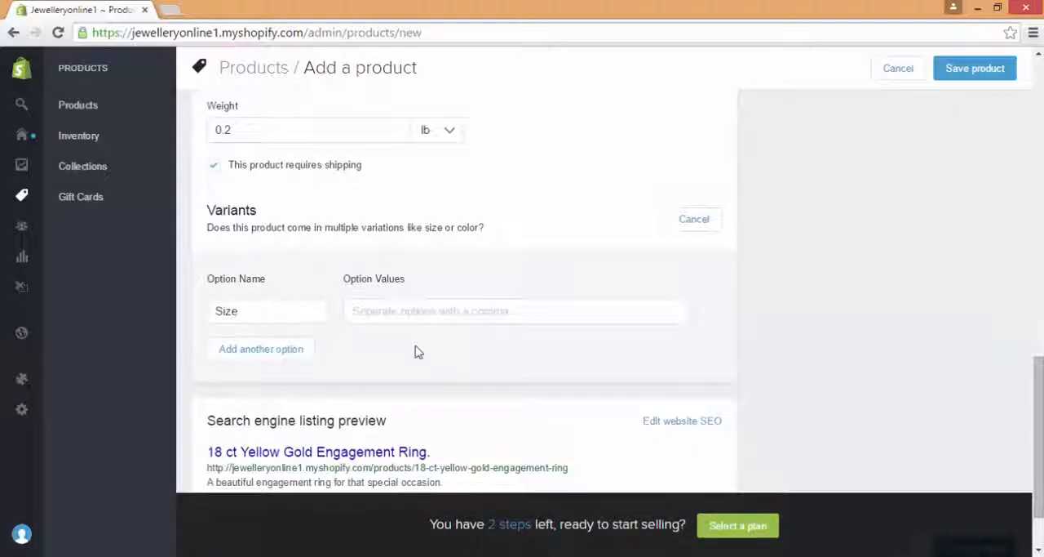
{"action": "left_click", "coordinate": [445, 302]}
{"action": "type", "text": "I,"}
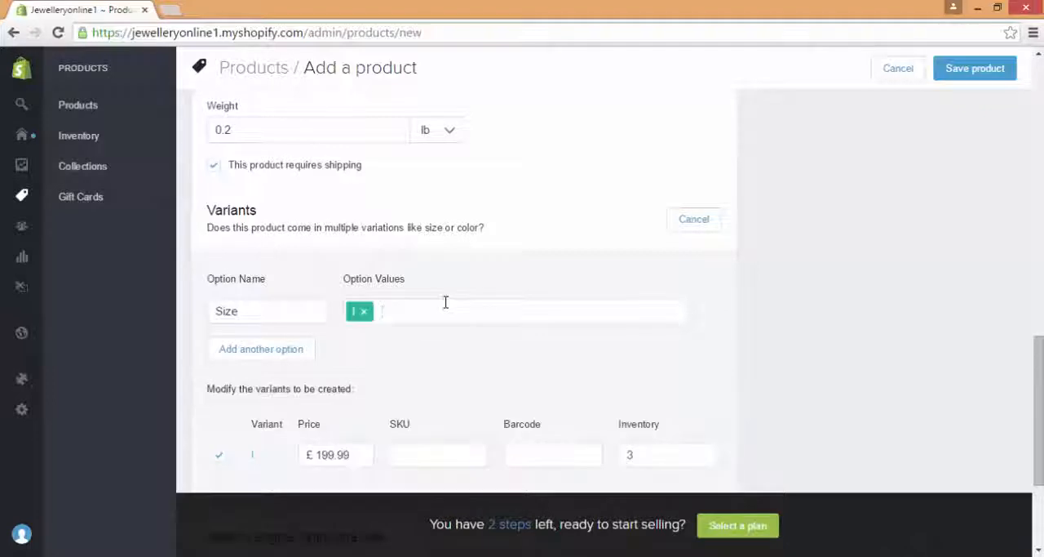
{"action": "type", "text": "m,m,"}
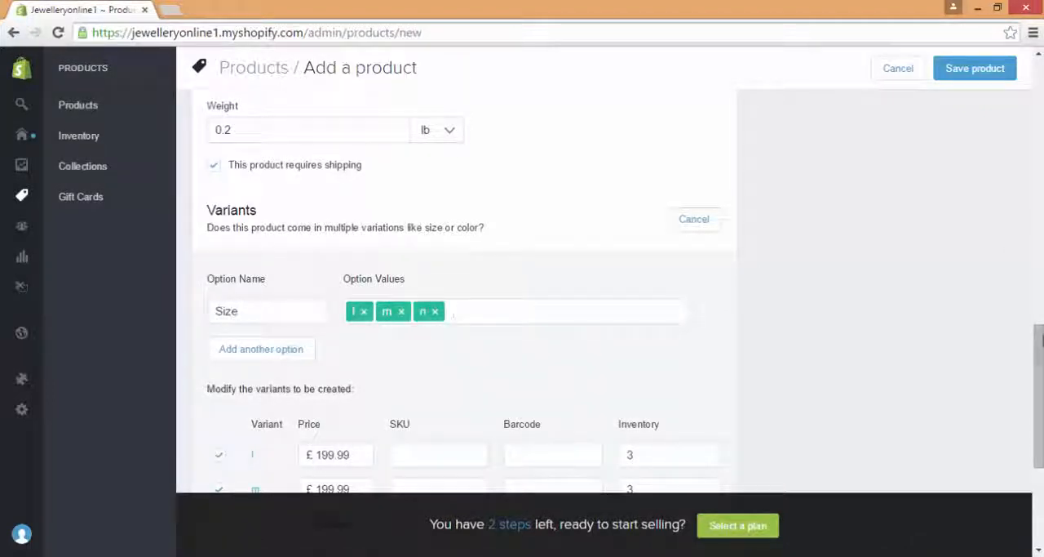
{"action": "left_click_drag", "start_coordinate": [1037, 336], "coordinate": [1036, 383]}
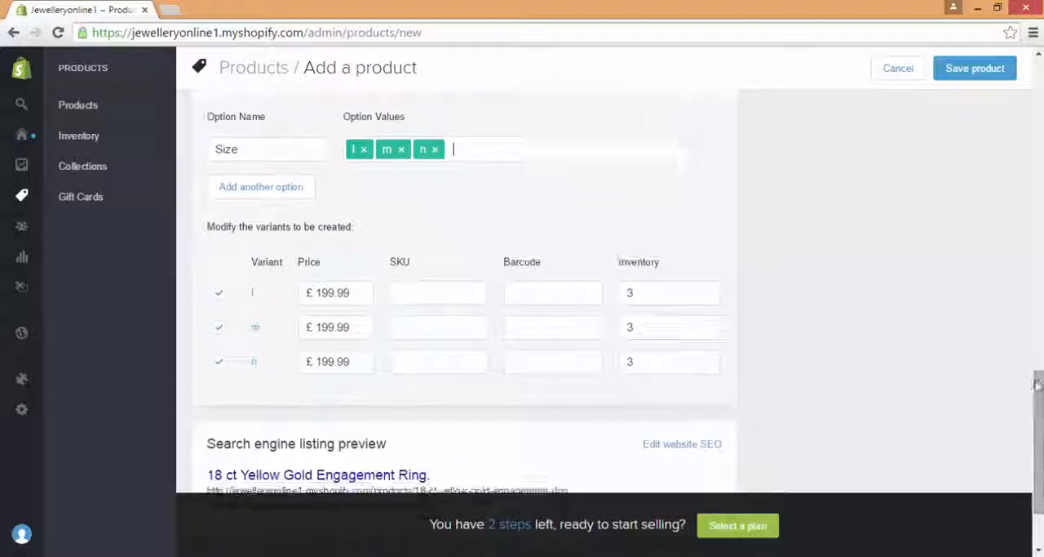
{"action": "left_click", "coordinate": [646, 292]}
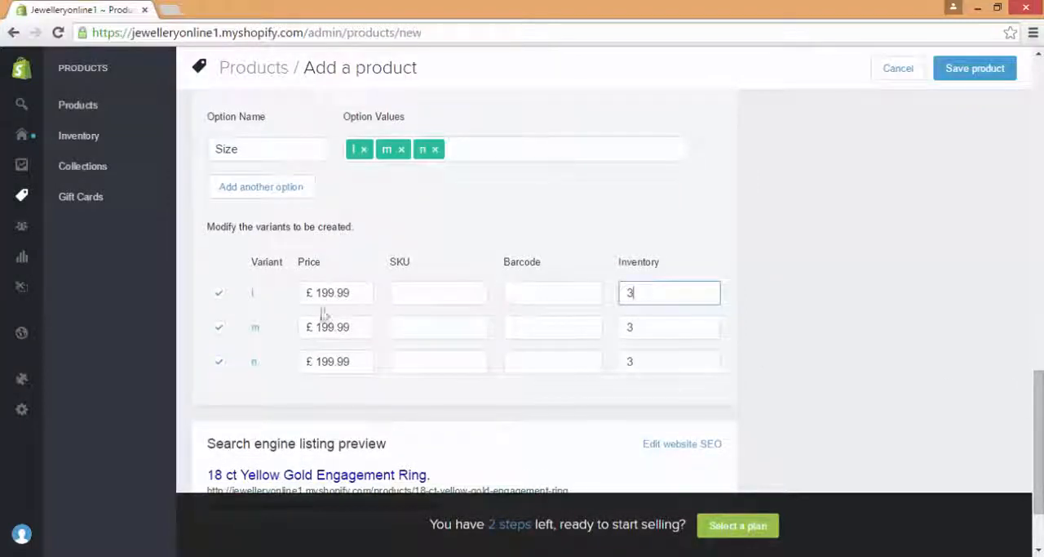
Step: Open the ring's website SEO settings and review its page title, meta description and search listing preview
{"action": "scroll", "coordinate": [465, 326], "scroll_direction": "down", "scroll_amount": 3}
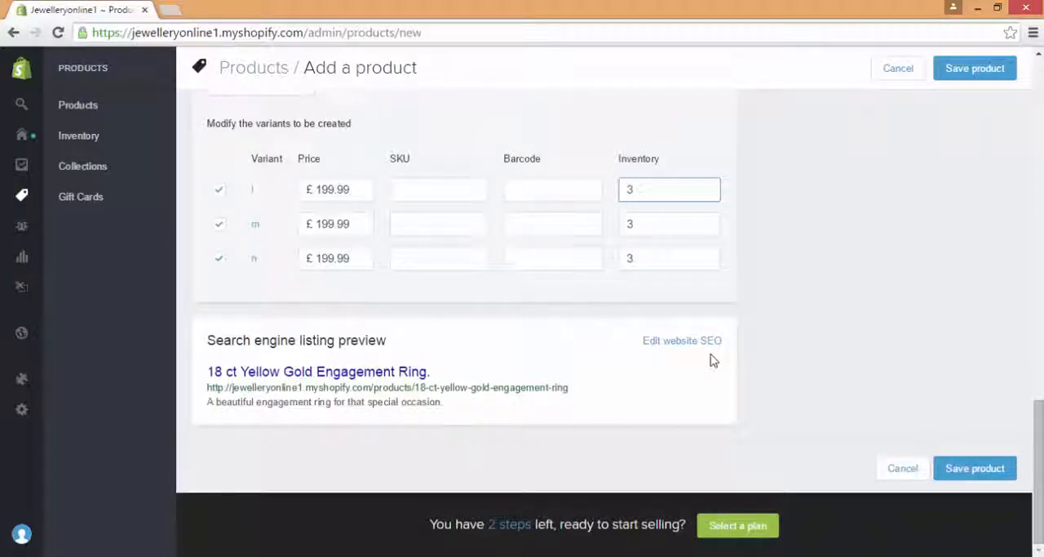
{"action": "mouse_move", "coordinate": [1038, 456]}
{"action": "left_mouse_down"}
{"action": "mouse_move", "coordinate": [1036, 161]}
{"action": "mouse_move", "coordinate": [1037, 456]}
{"action": "left_mouse_up"}
{"action": "left_click", "coordinate": [682, 341]}
{"action": "scroll", "coordinate": [1037, 457], "scroll_direction": "down", "scroll_amount": 2}
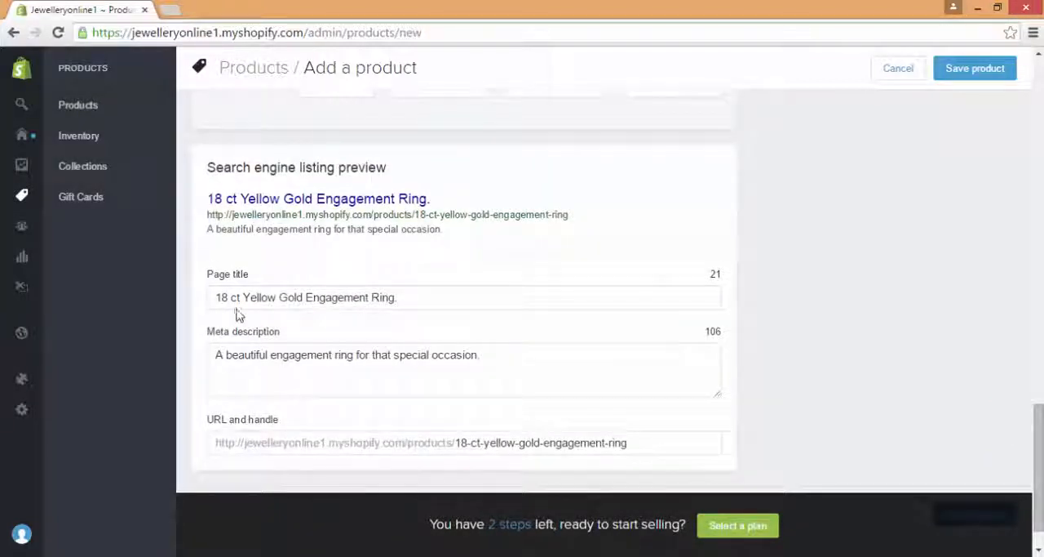
{"action": "left_click_drag", "start_coordinate": [433, 301], "coordinate": [196, 298]}
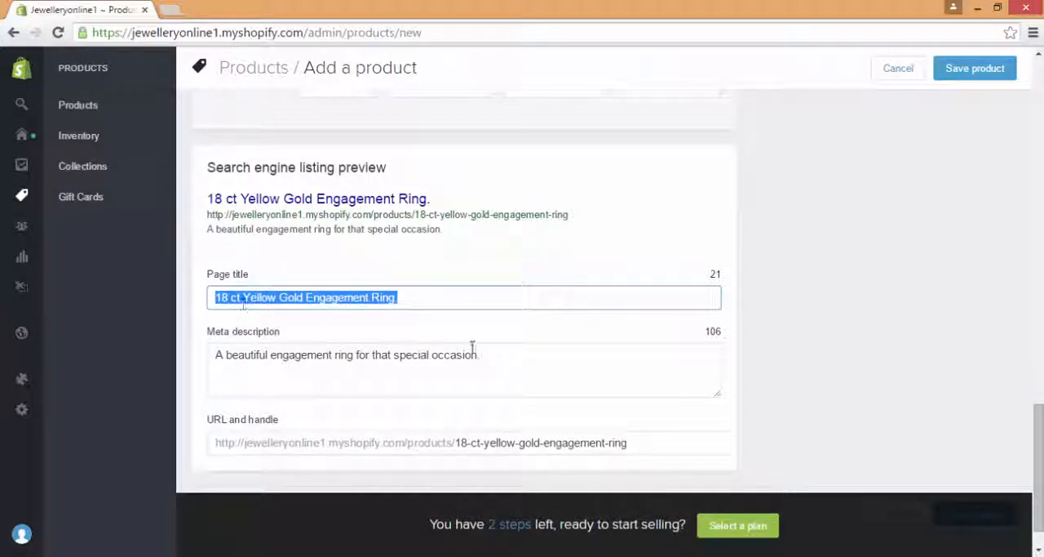
{"action": "left_click_drag", "start_coordinate": [476, 351], "coordinate": [218, 373]}
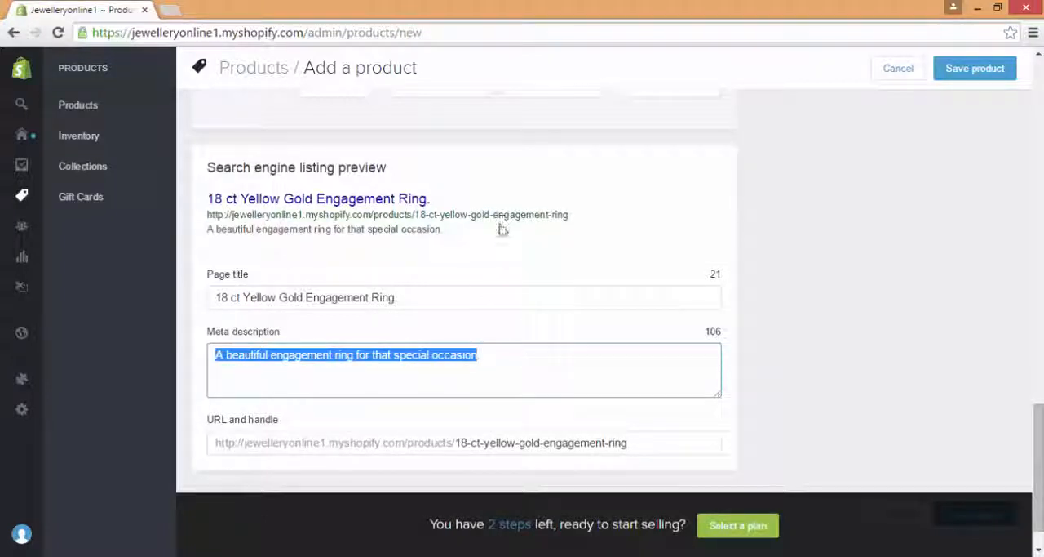
{"action": "left_click_drag", "start_coordinate": [498, 228], "coordinate": [451, 248]}
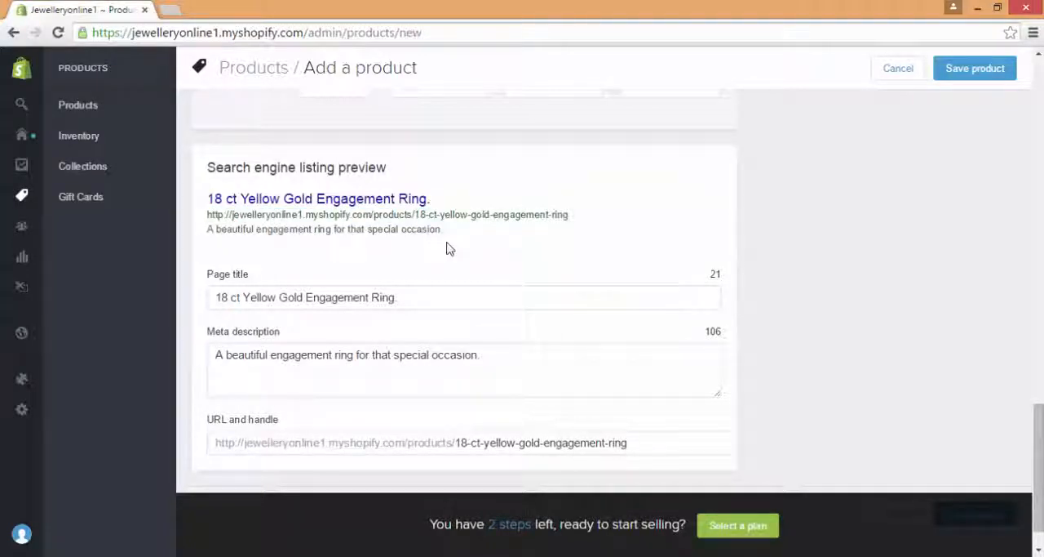
{"action": "left_click", "coordinate": [527, 346]}
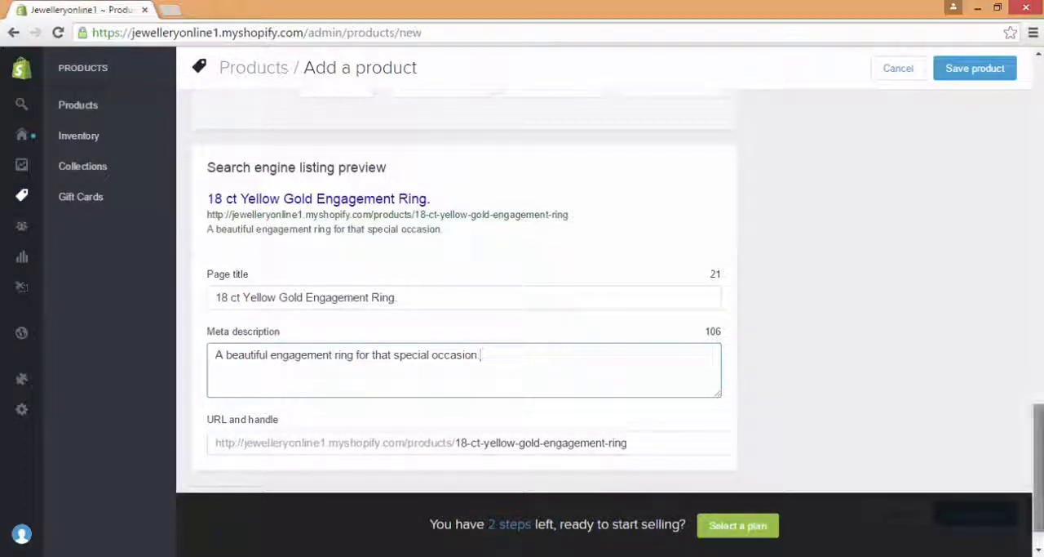
Step: Save the engagement ring product, then return to the admin home and open the live online store
{"action": "scroll", "coordinate": [1038, 473], "scroll_direction": "down", "scroll_amount": 1}
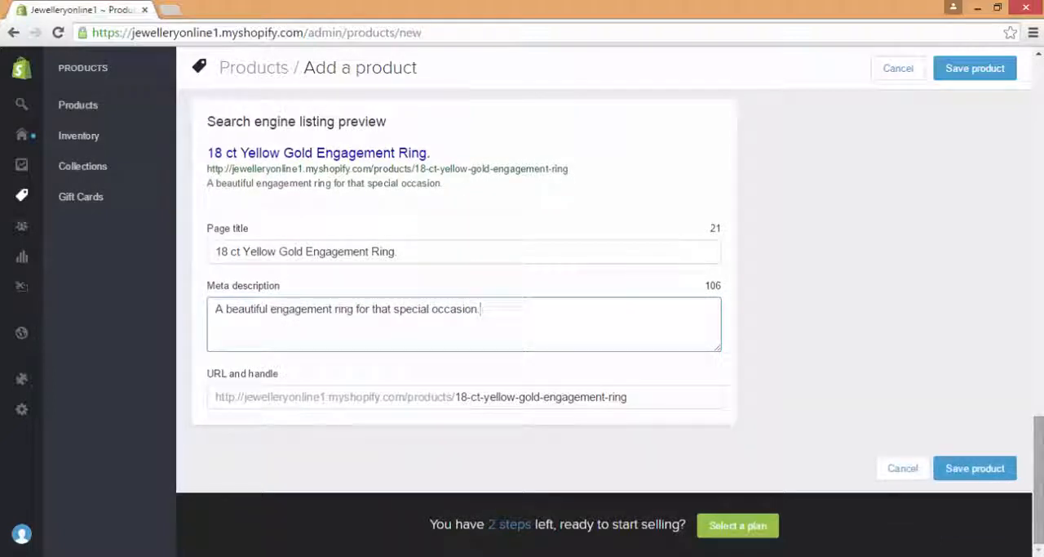
{"action": "left_click", "coordinate": [972, 473]}
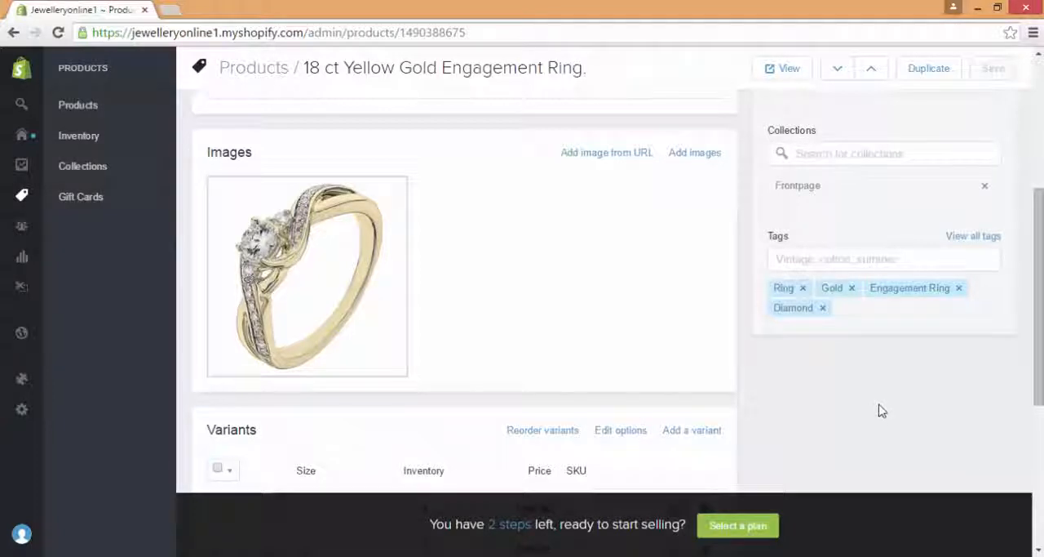
{"action": "left_click", "coordinate": [28, 139]}
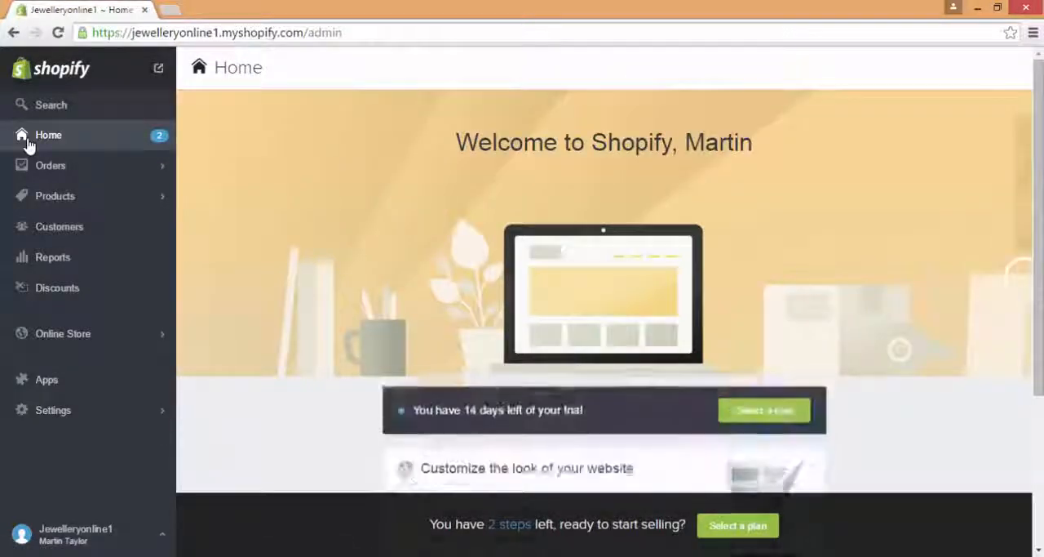
{"action": "left_click", "coordinate": [158, 71]}
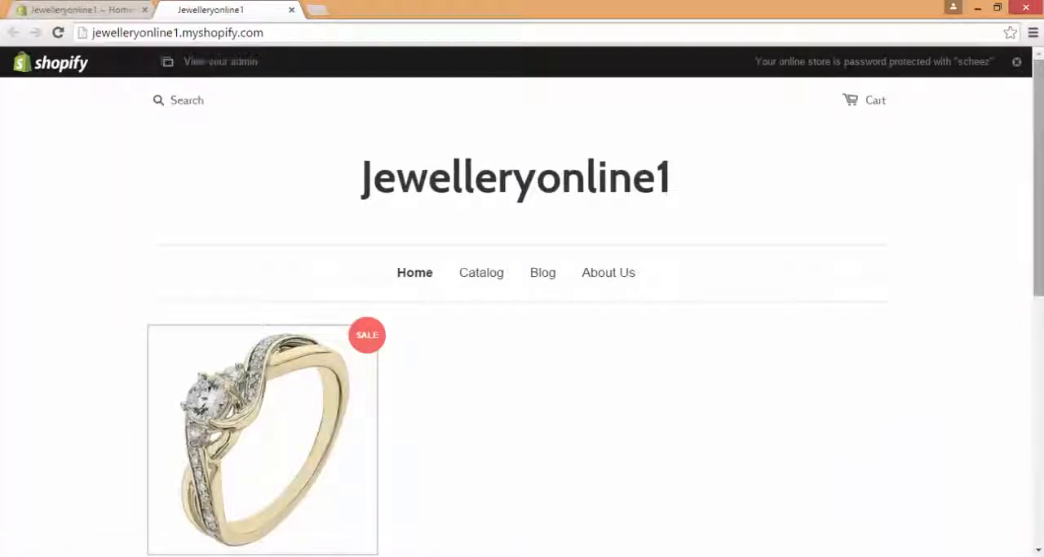
Step: Examine the engagement ring's storefront page and its size choices, then close the store preview
{"action": "scroll", "coordinate": [522, 326], "scroll_direction": "down", "scroll_amount": 2}
{"action": "left_click_drag", "start_coordinate": [1039, 235], "coordinate": [1039, 229]}
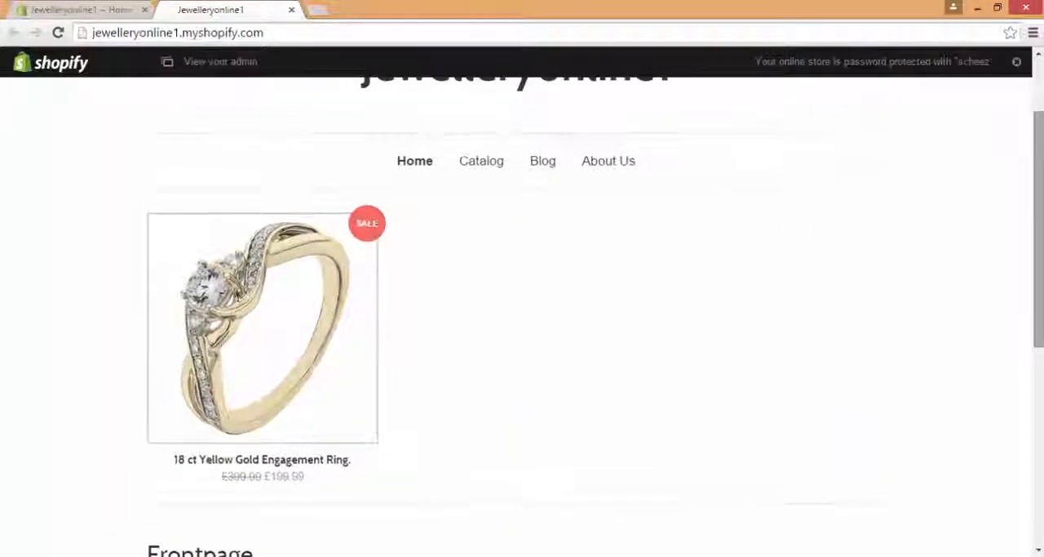
{"action": "left_click", "coordinate": [331, 296]}
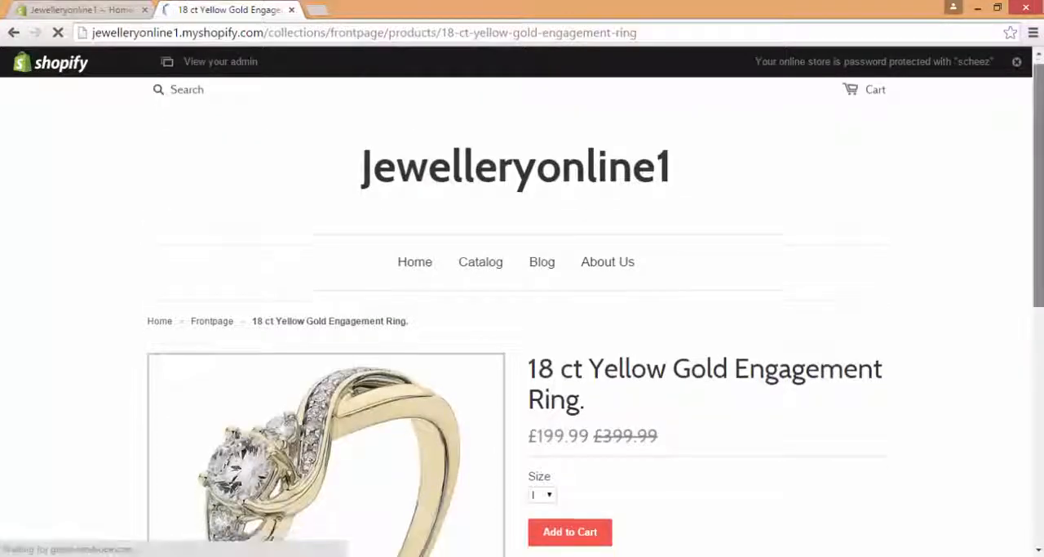
{"action": "scroll", "coordinate": [547, 302], "scroll_direction": "down", "scroll_amount": 3}
{"action": "left_click", "coordinate": [549, 285]}
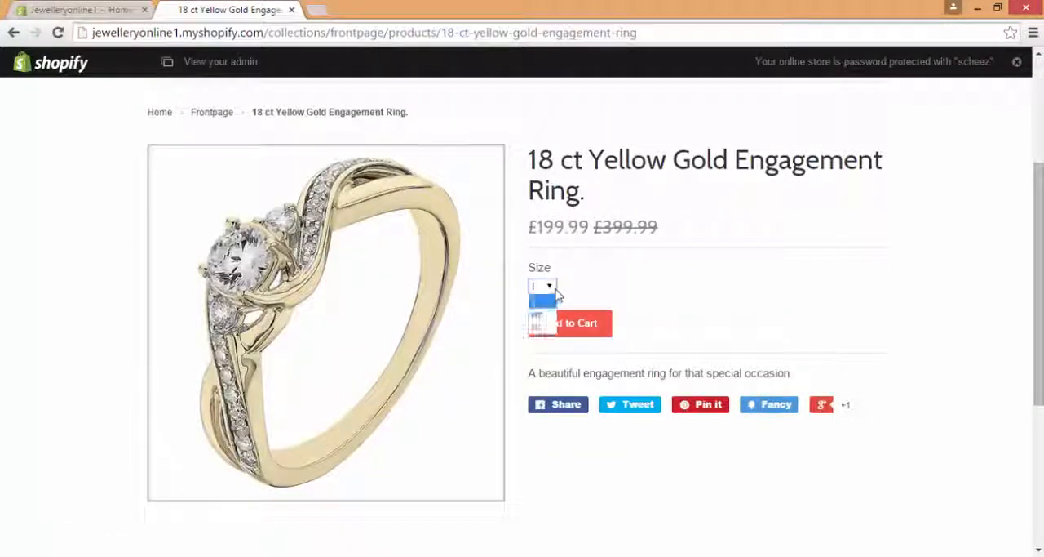
{"action": "left_click", "coordinate": [541, 297]}
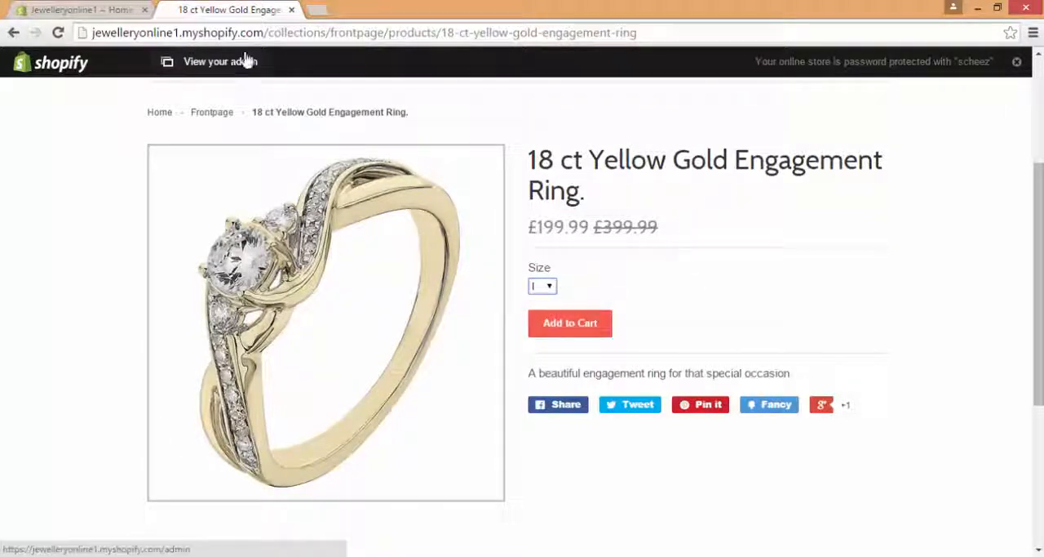
{"action": "left_click", "coordinate": [291, 10]}
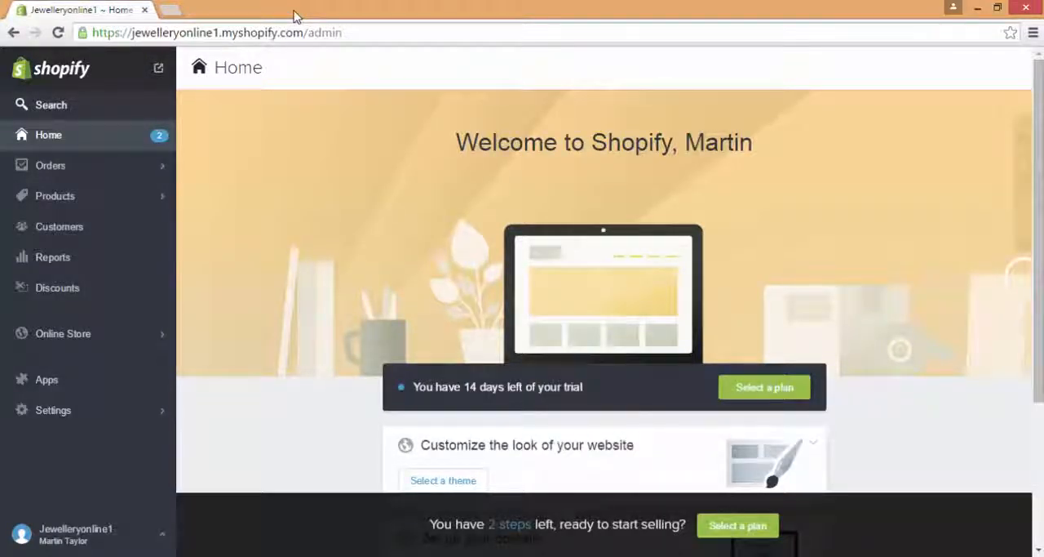
Step: Start a new product in the store's product list with the title "Yellow Gold Earrings"
{"action": "left_click", "coordinate": [106, 203]}
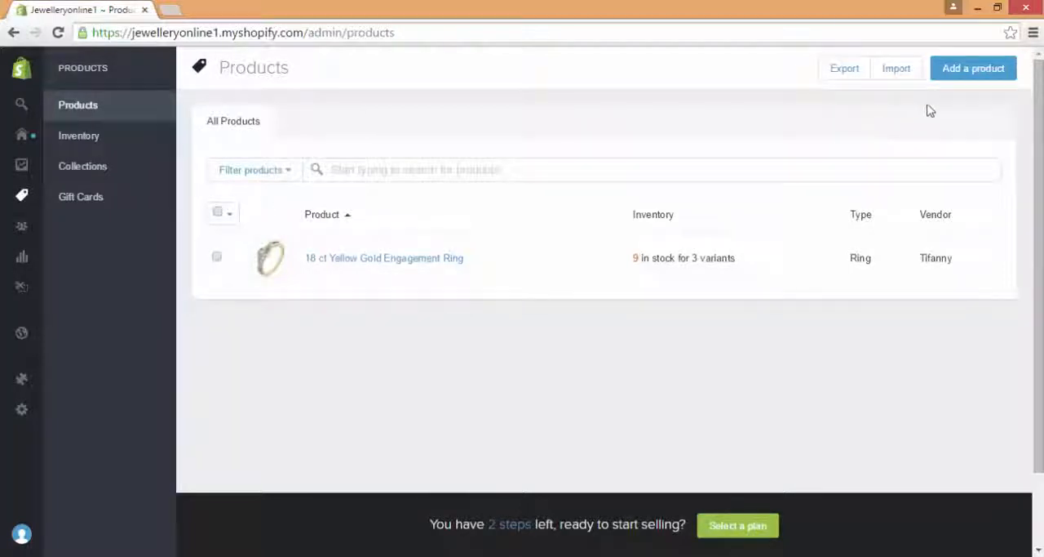
{"action": "left_click", "coordinate": [973, 69]}
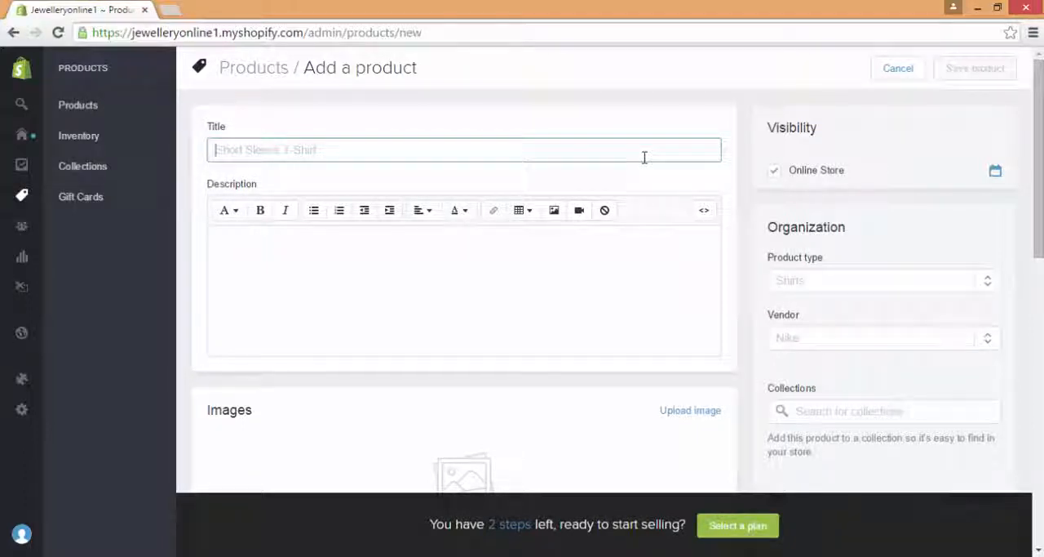
{"action": "type", "text": "Ye"}
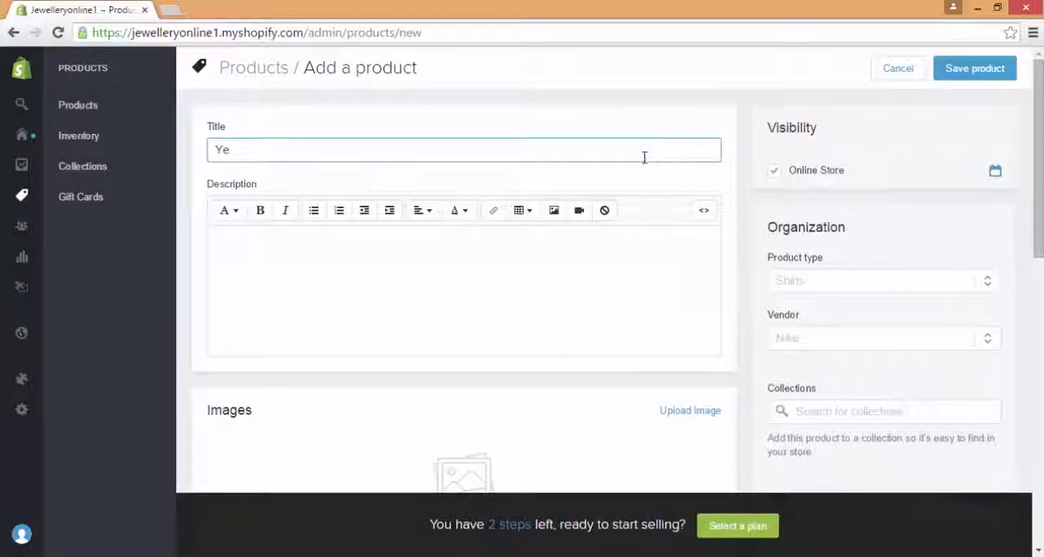
{"action": "type", "text": "llow Gold Earrin"}
{"action": "type", "text": "gs"}
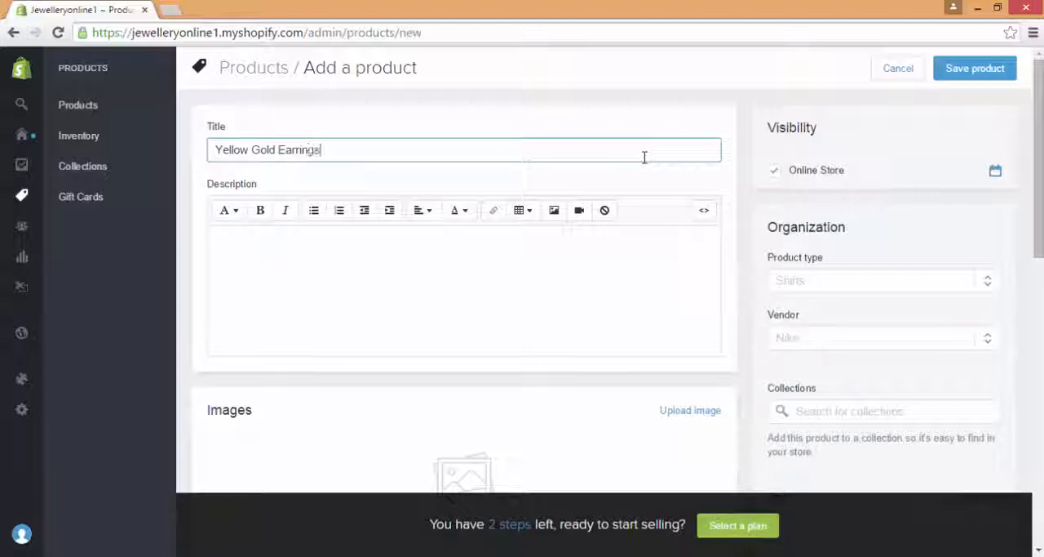
Step: Enter the earrings' product description as "A set of lovely earrings."
{"action": "left_click", "coordinate": [518, 272]}
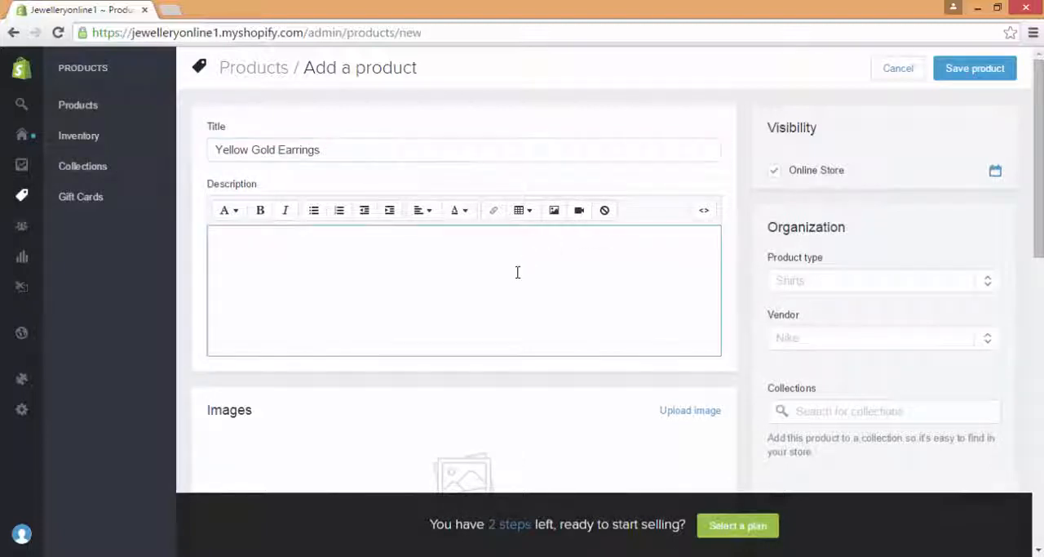
{"action": "type", "text": "A s"}
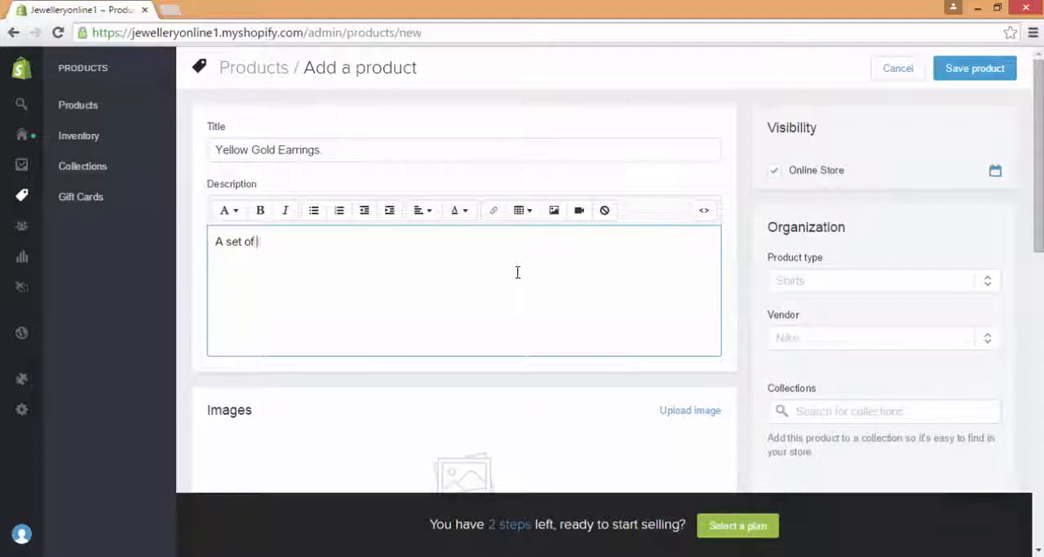
{"action": "type", "text": "et of lovely earrings"}
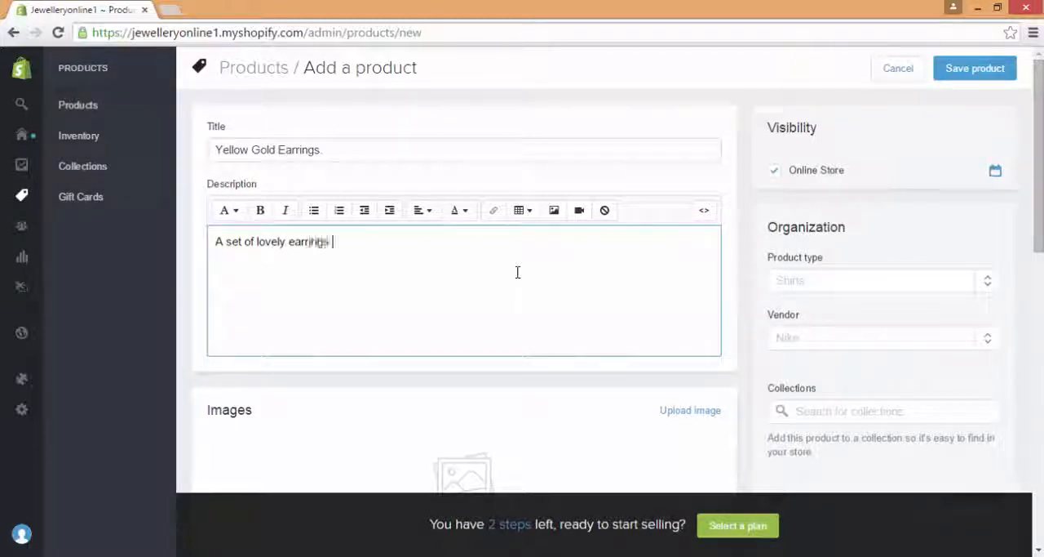
{"action": "scroll", "coordinate": [718, 262], "scroll_direction": "down", "scroll_amount": 2}
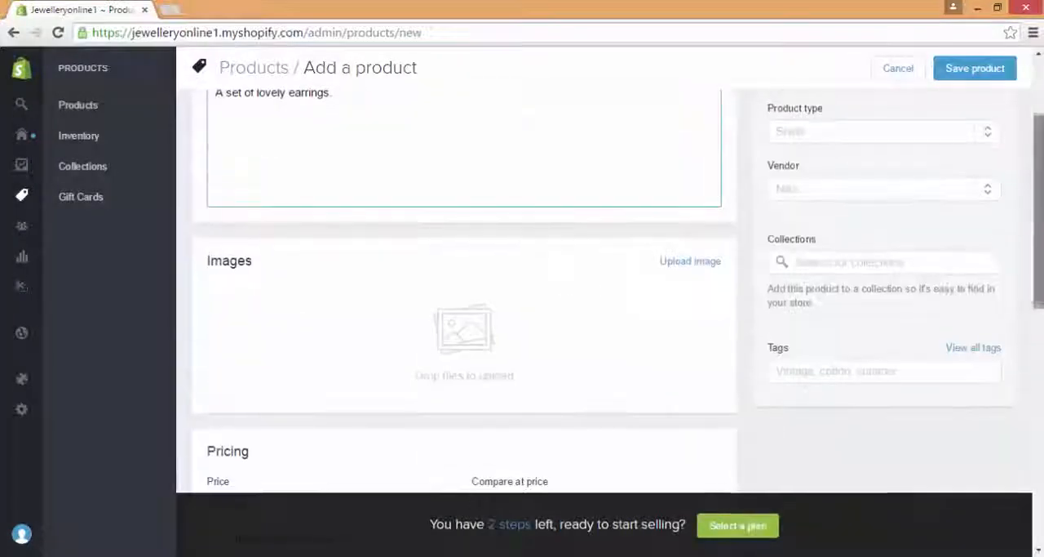
Step: Upload earrings.jpg from the Shopify Images folder as the product image
{"action": "left_click", "coordinate": [691, 261]}
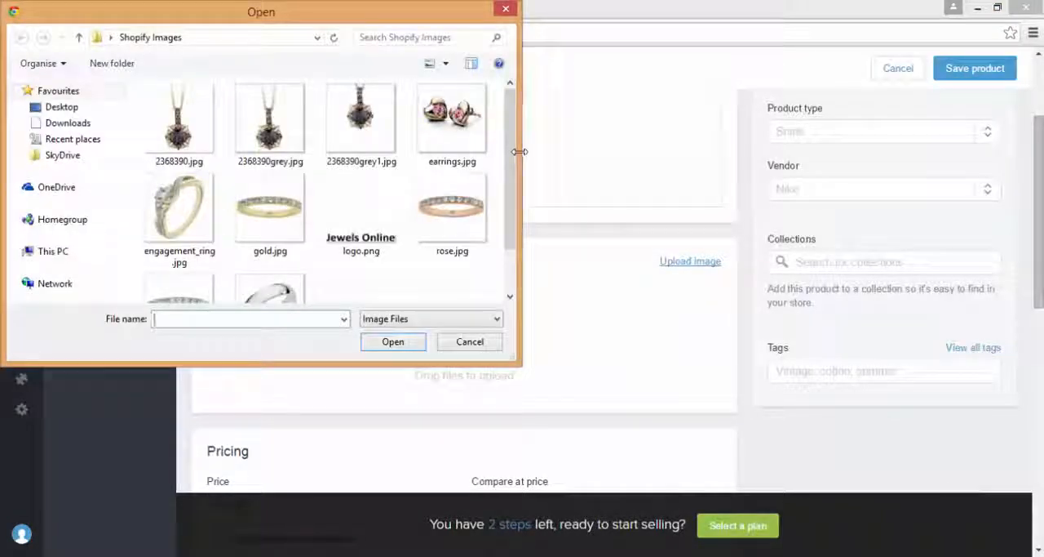
{"action": "double_click", "coordinate": [457, 124]}
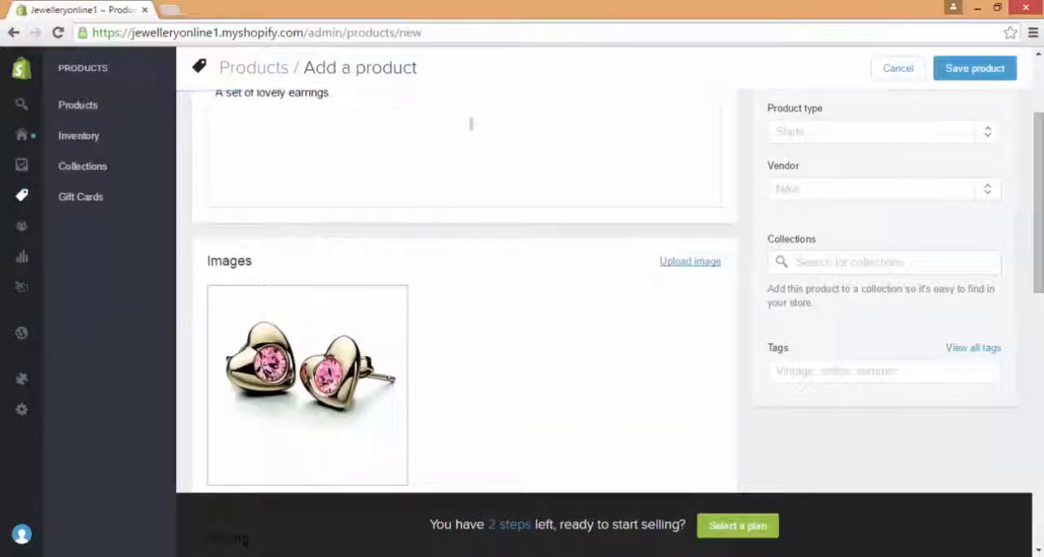
Step: Add Earrings as the earrings' product type and choose Tifanny as their vendor
{"action": "scroll", "coordinate": [1040, 127], "scroll_direction": "up", "scroll_amount": 2}
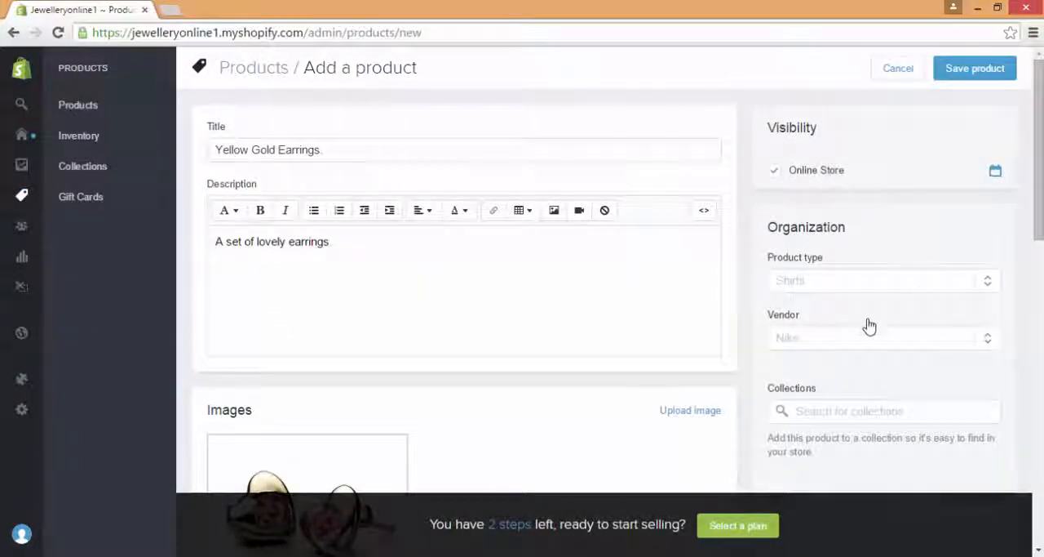
{"action": "left_click", "coordinate": [871, 284]}
{"action": "type", "text": "EA"}
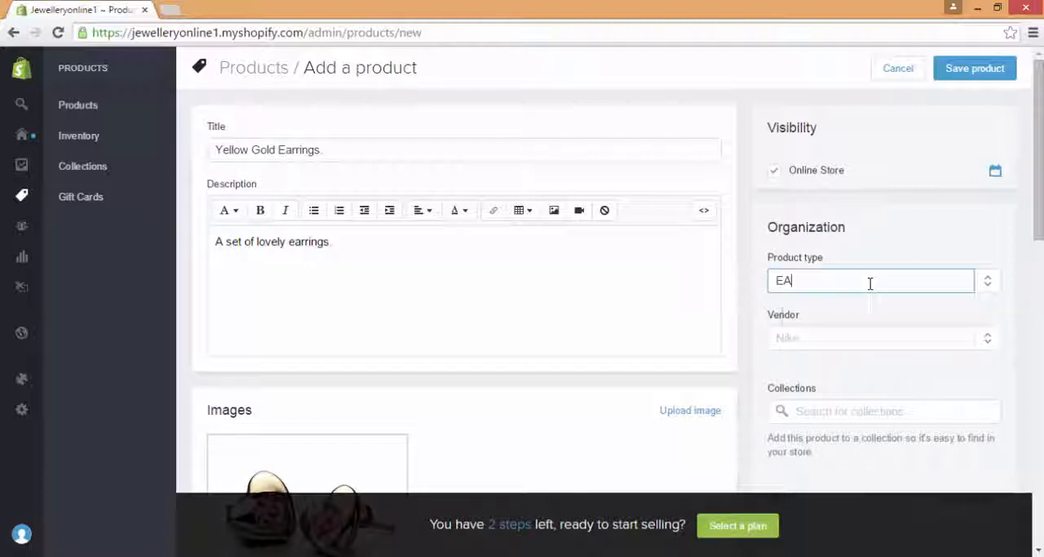
{"action": "type", "text": "rrir"}
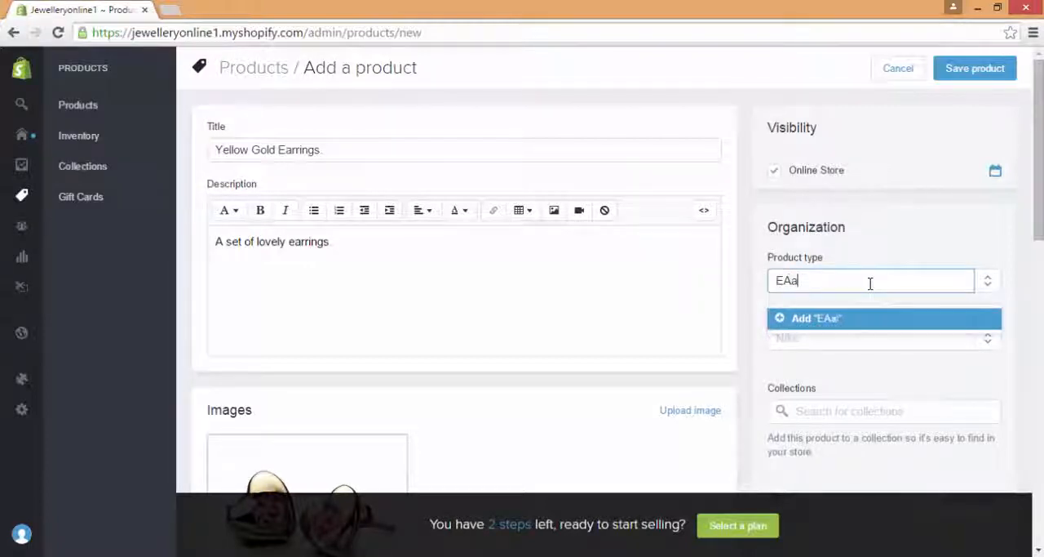
{"action": "key", "text": "BackSpace"}
{"action": "key", "text": "BackSpace"}
{"action": "type", "text": "arrings"}
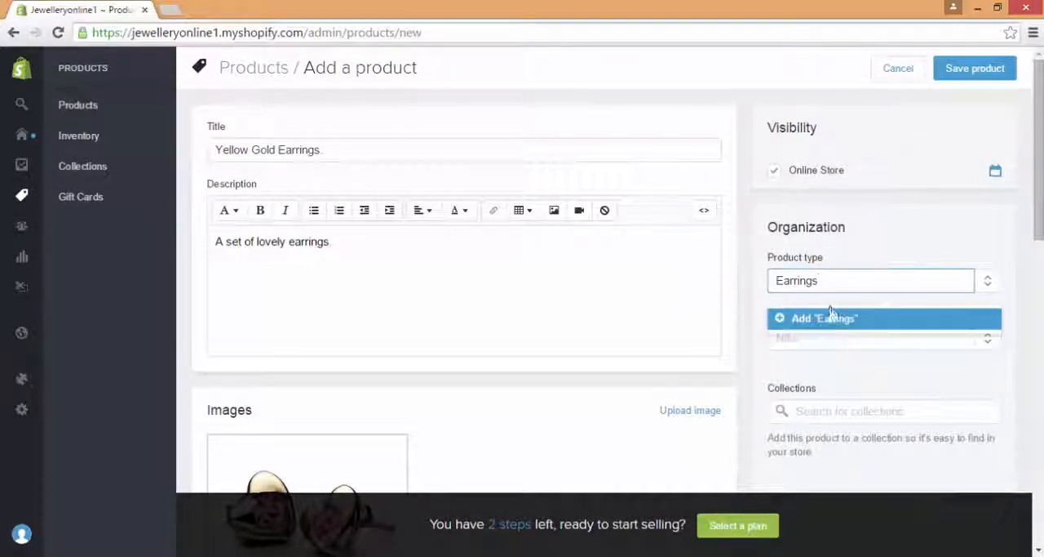
{"action": "left_click", "coordinate": [833, 317]}
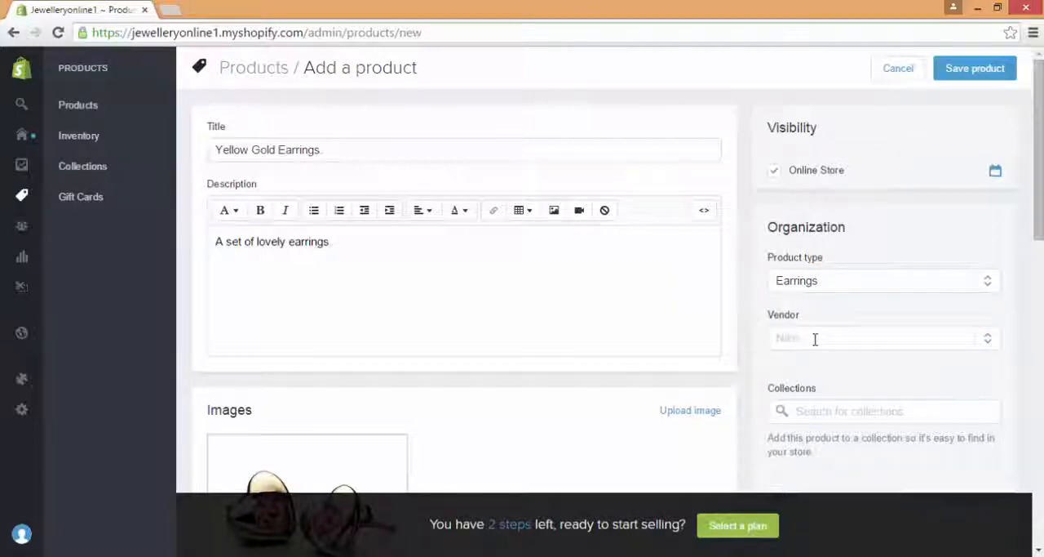
{"action": "left_click", "coordinate": [815, 338]}
{"action": "type", "text": "Tif"}
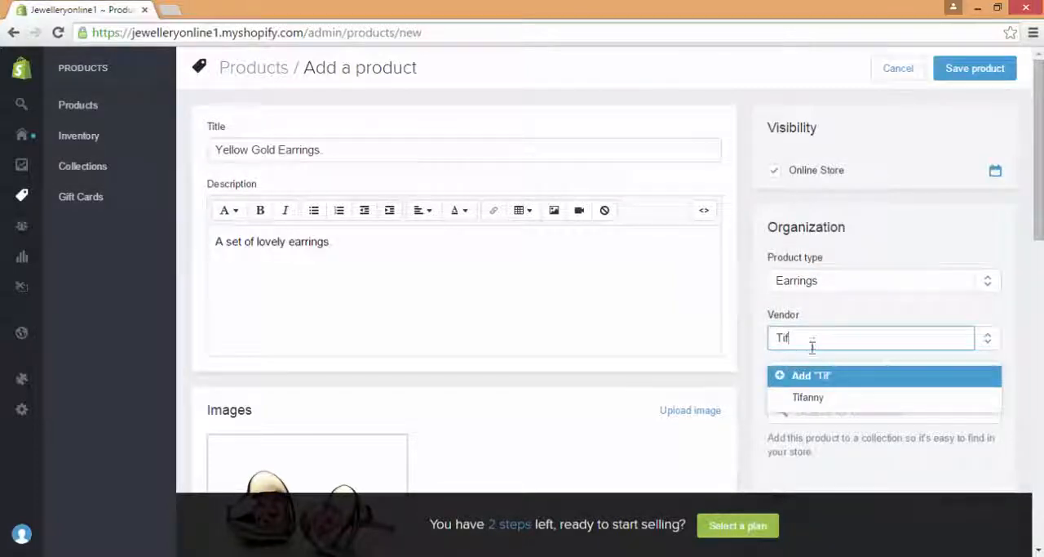
{"action": "left_click", "coordinate": [814, 397]}
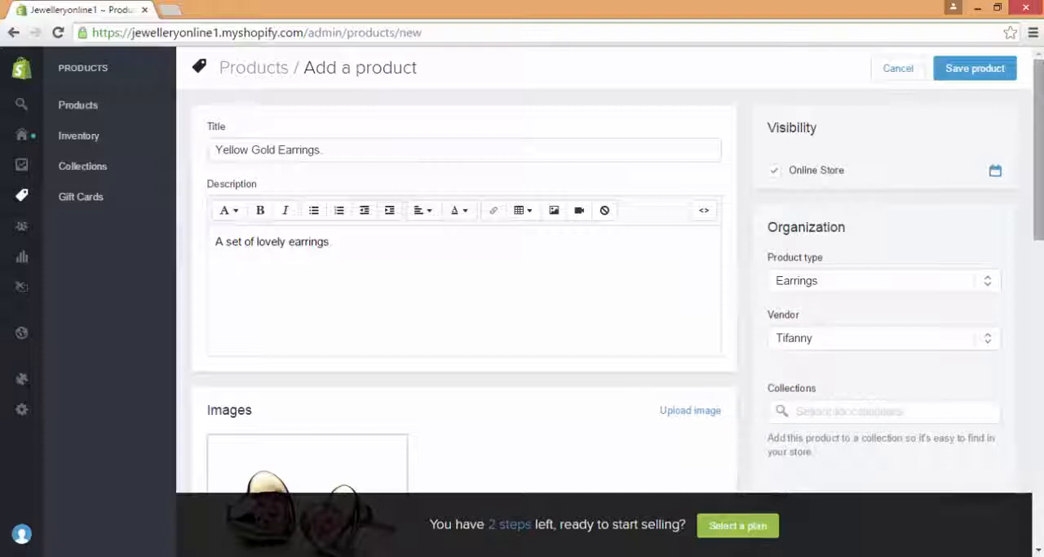
Step: Add the earrings to the Frontpage collection
{"action": "scroll", "coordinate": [913, 359], "scroll_direction": "down", "scroll_amount": 2}
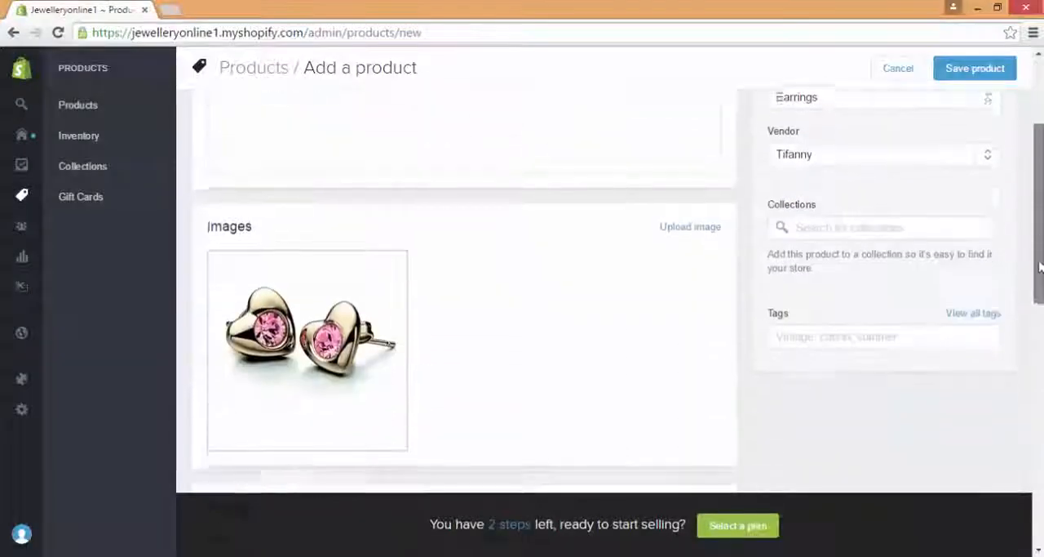
{"action": "left_click", "coordinate": [904, 232]}
{"action": "left_click", "coordinate": [868, 202]}
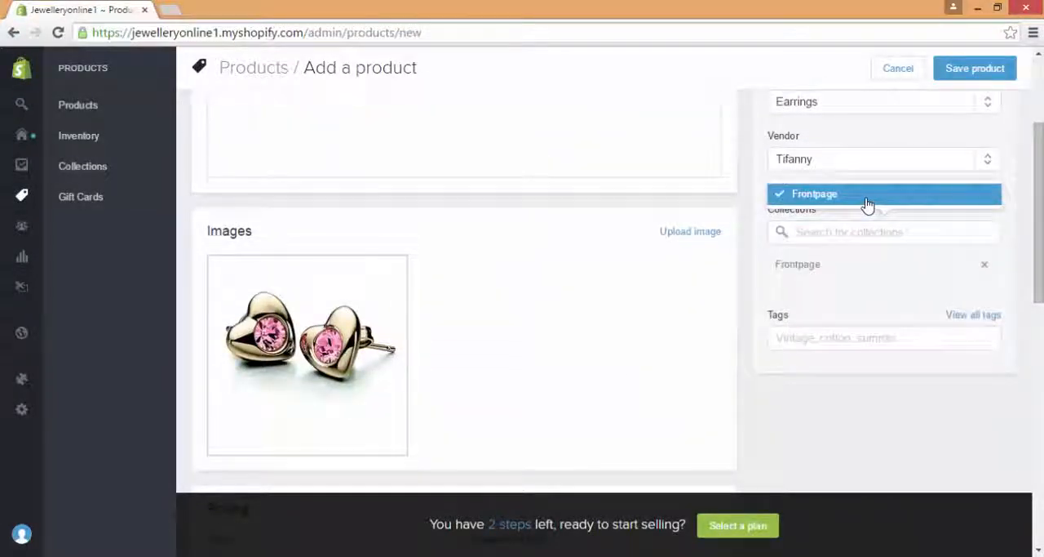
Step: Tag the earrings with Gold, Earring and Ruby
{"action": "left_click", "coordinate": [842, 340]}
{"action": "type", "text": "g"}
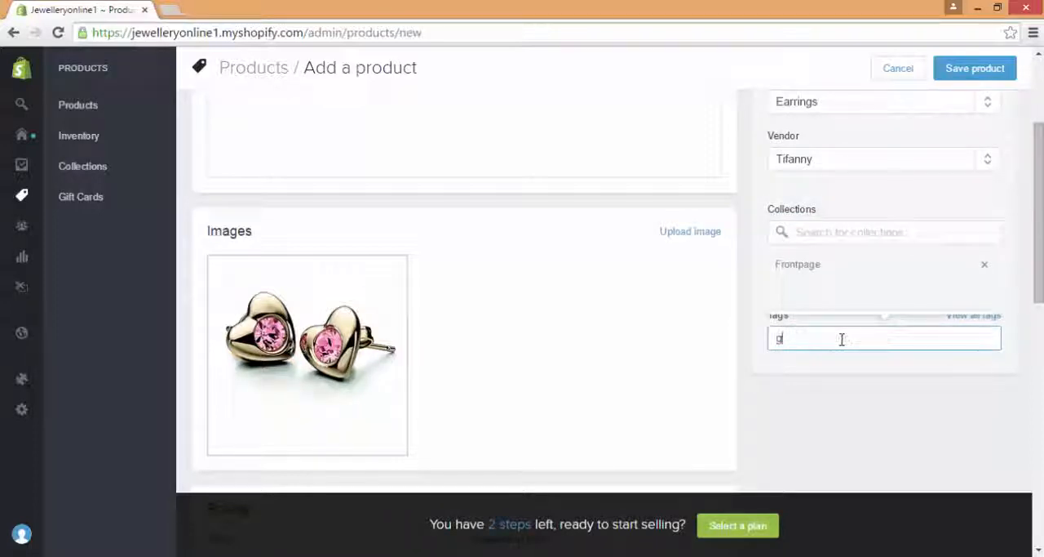
{"action": "key", "text": "BackSpace"}
{"action": "type", "text": "Gold"}
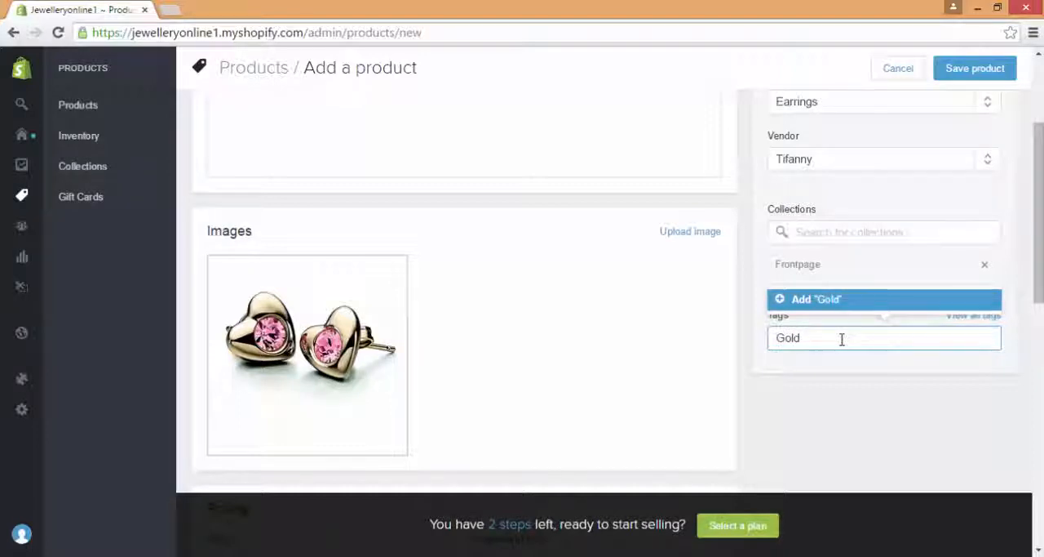
{"action": "key", "text": "Return"}
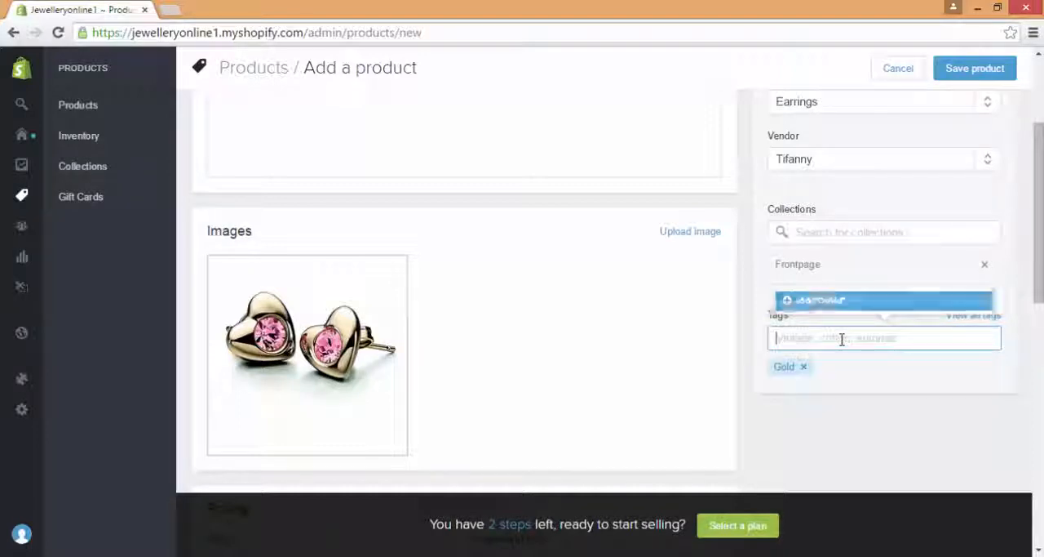
{"action": "type", "text": "Earring"}
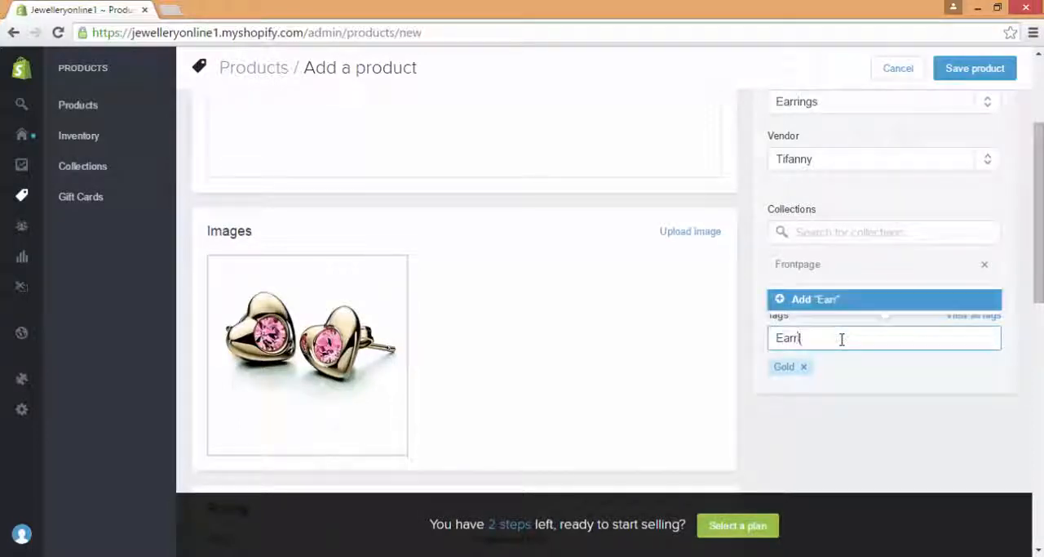
{"action": "key", "text": "Return"}
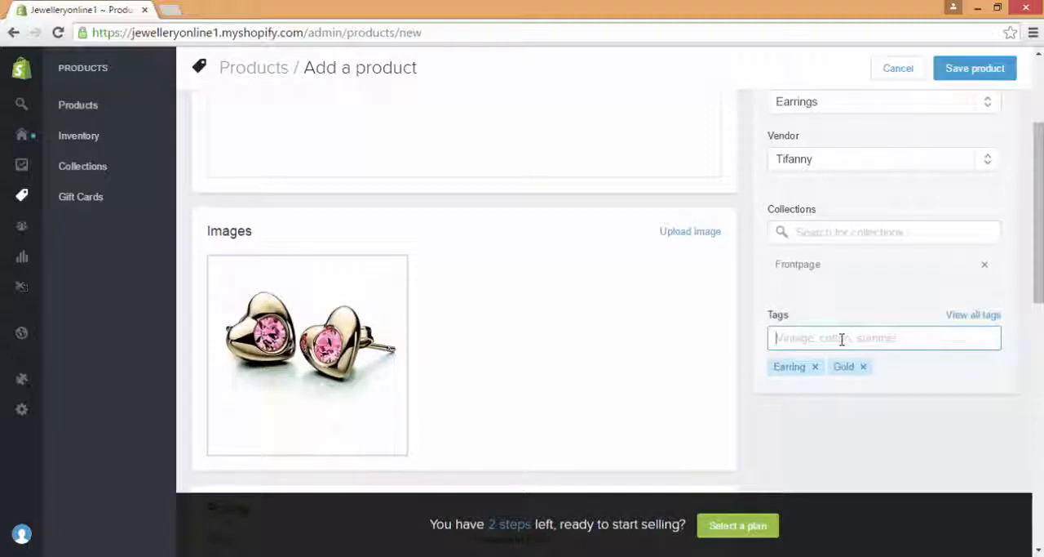
{"action": "type", "text": "Ruby"}
{"action": "key", "text": "Return"}
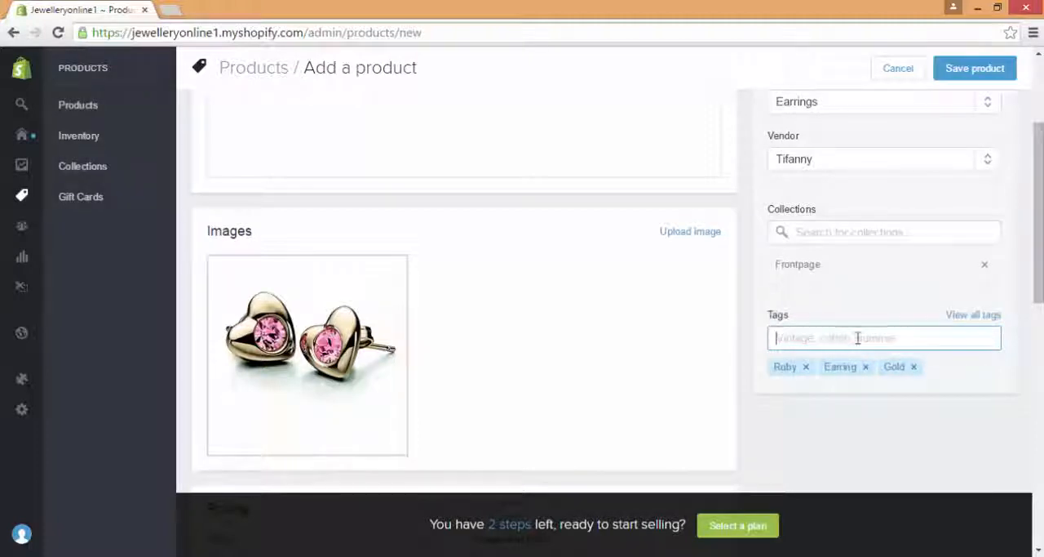
Step: Set the earrings' price to £49.99
{"action": "left_click_drag", "start_coordinate": [1039, 210], "coordinate": [1040, 293]}
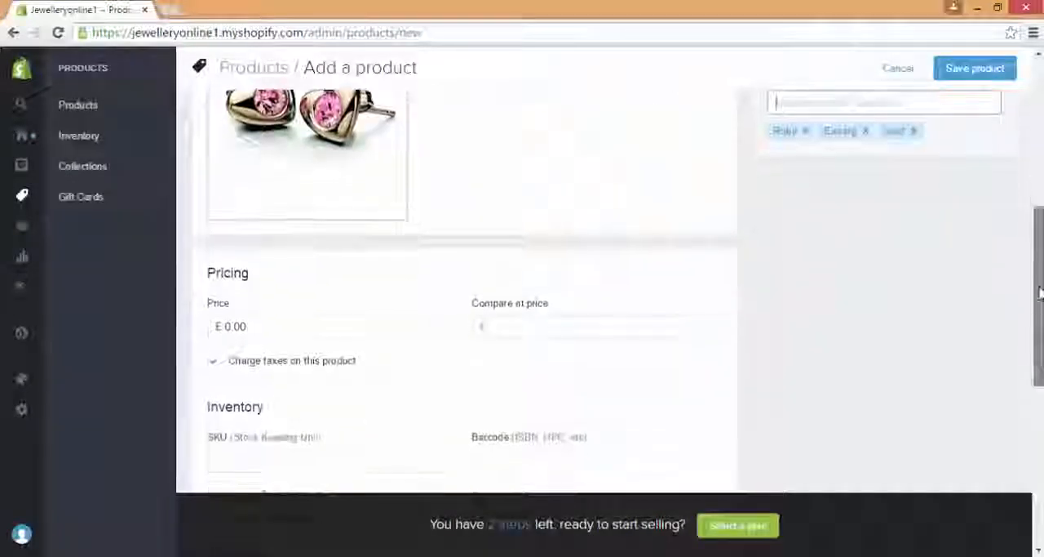
{"action": "left_click", "coordinate": [231, 327]}
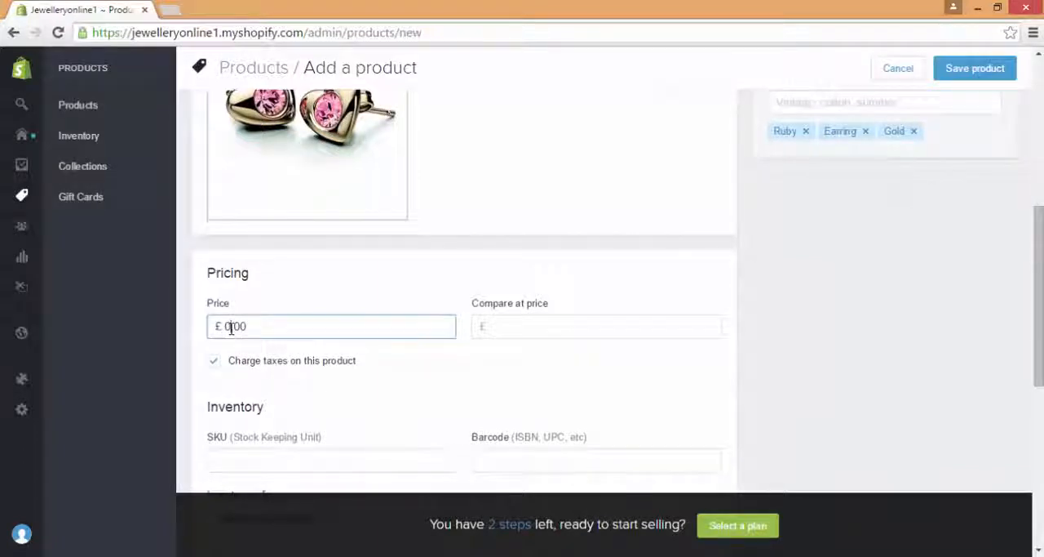
{"action": "type", "text": "10"}
{"action": "type", "text": "9.99"}
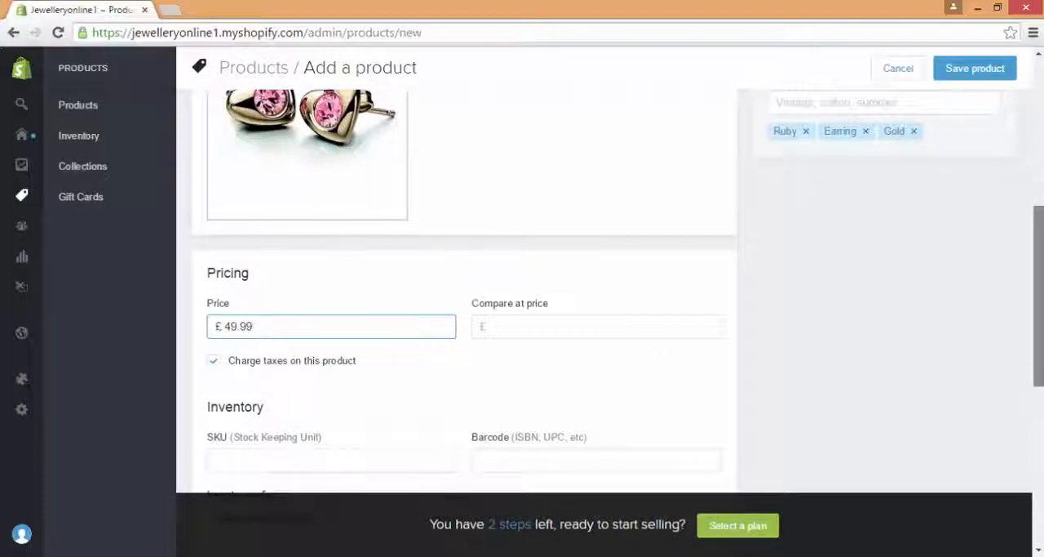
Step: Have Shopify track the earrings' inventory and set the quantity to 2
{"action": "left_click_drag", "start_coordinate": [1039, 293], "coordinate": [1038, 376]}
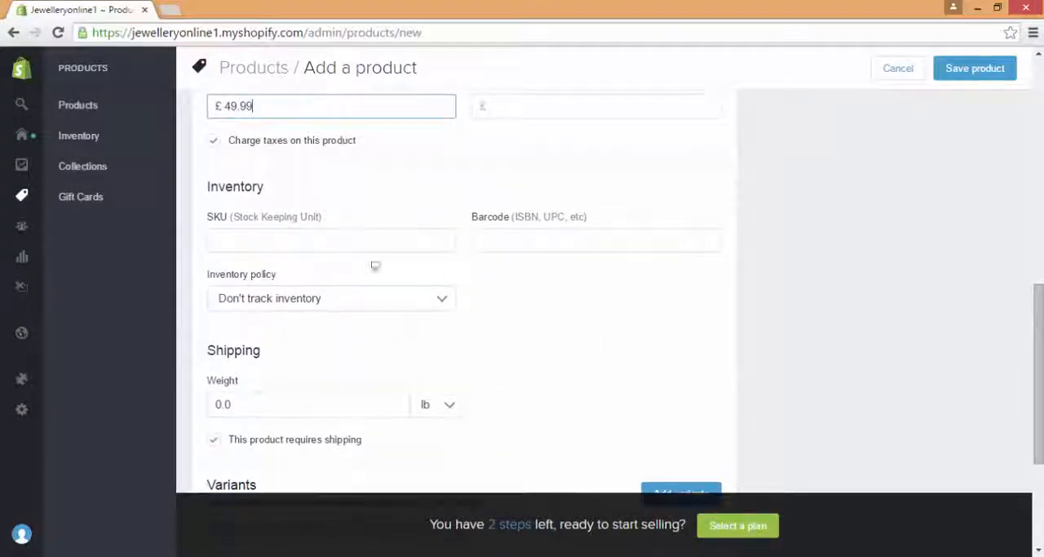
{"action": "left_click", "coordinate": [408, 303]}
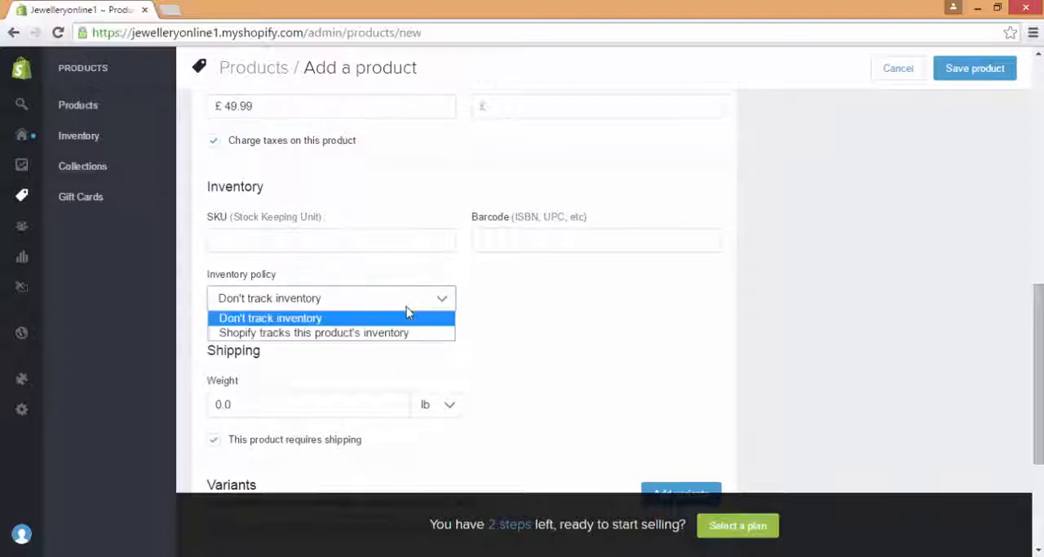
{"action": "left_click", "coordinate": [410, 333]}
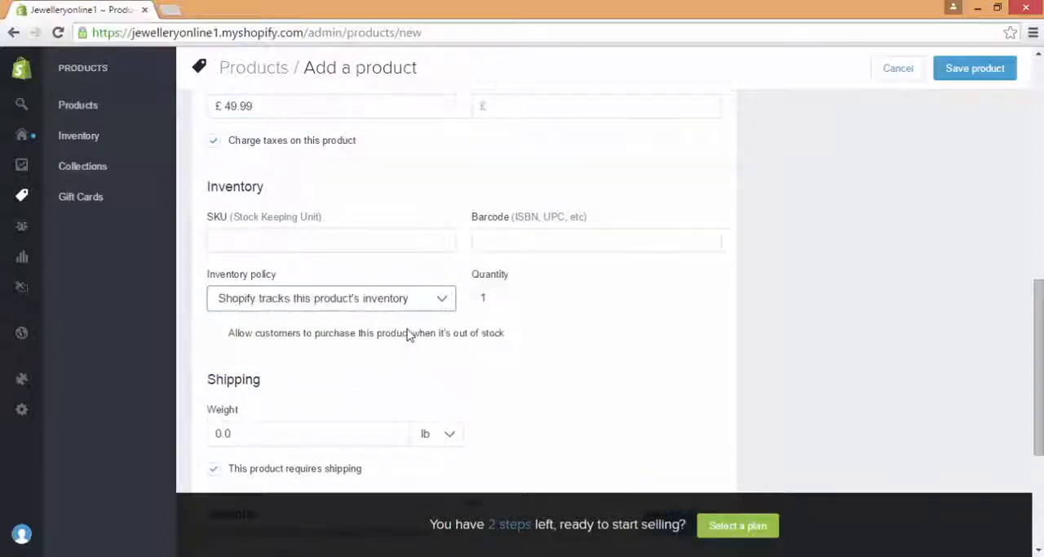
{"action": "left_click", "coordinate": [531, 299]}
{"action": "key", "text": "BackSpace"}
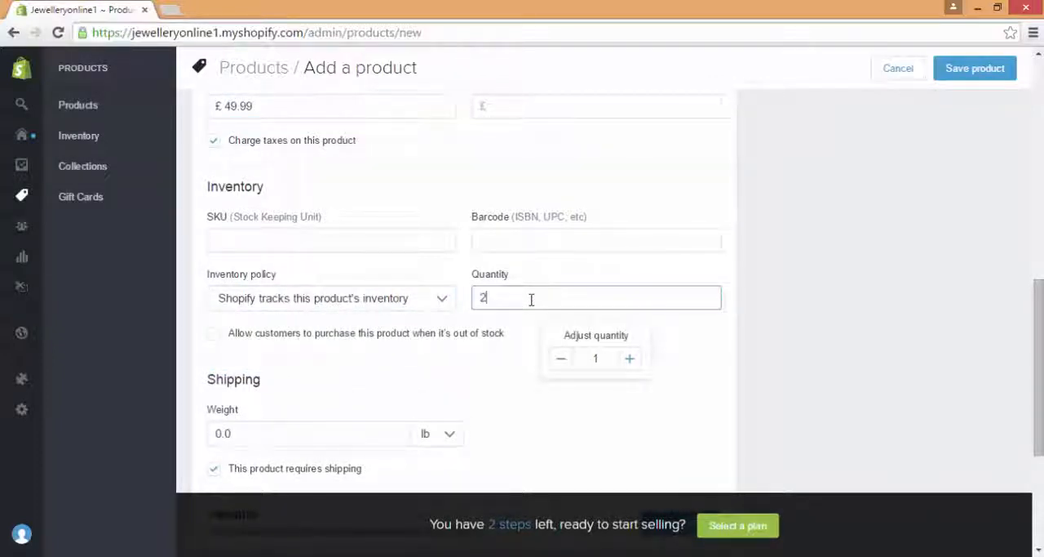
{"action": "type", "text": "2"}
Step: Set the earrings' shipping weight to 0.1 lb and save the product
{"action": "left_click_drag", "start_coordinate": [1041, 326], "coordinate": [1041, 377]}
{"action": "left_click", "coordinate": [733, 310]}
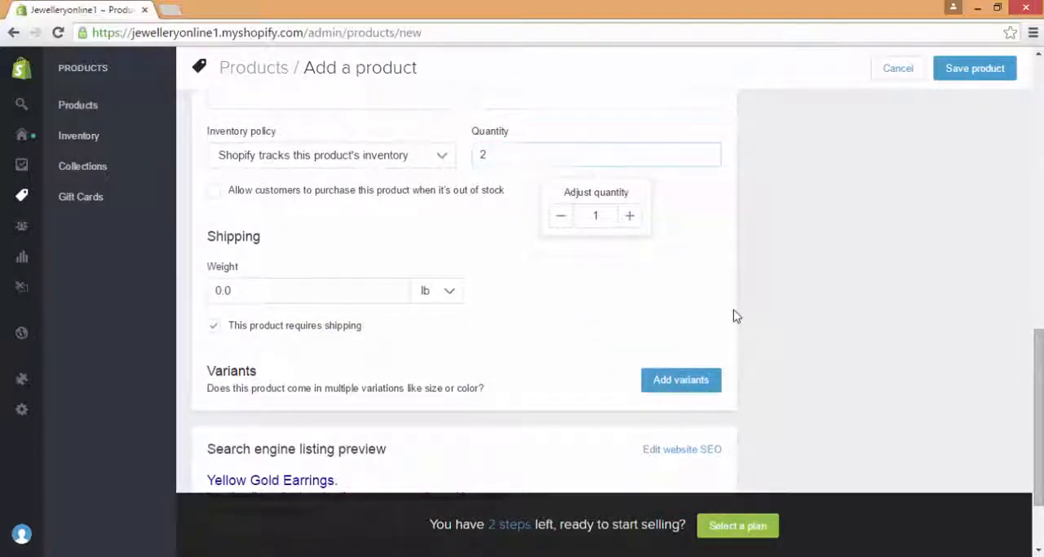
{"action": "left_click", "coordinate": [331, 287]}
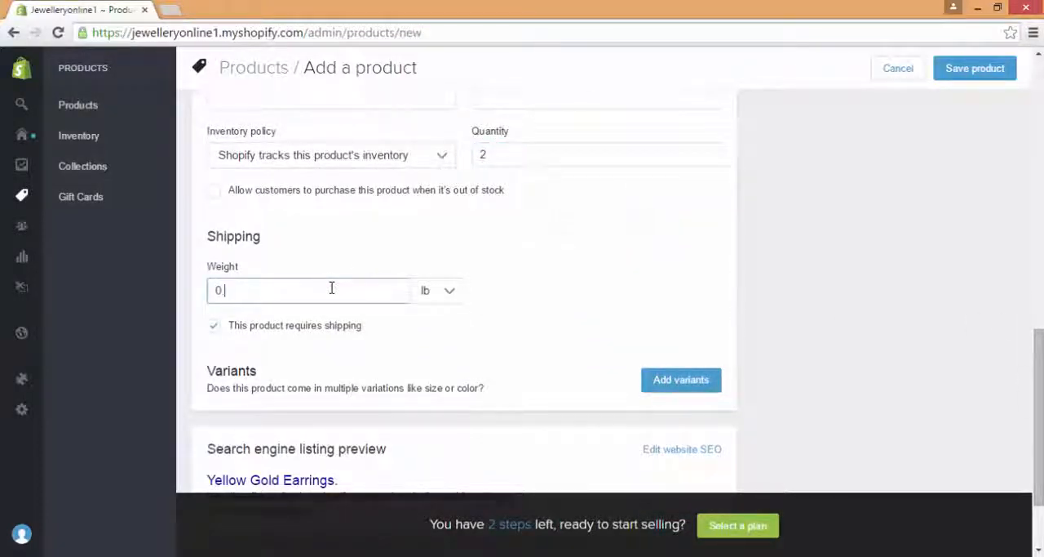
{"action": "type", "text": "1"}
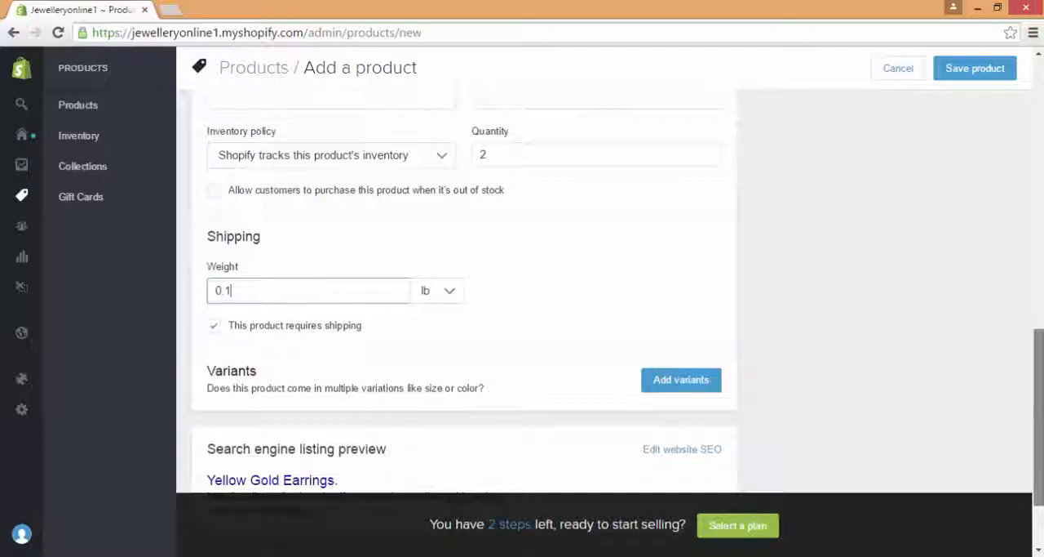
{"action": "scroll", "coordinate": [783, 359], "scroll_direction": "down", "scroll_amount": 2}
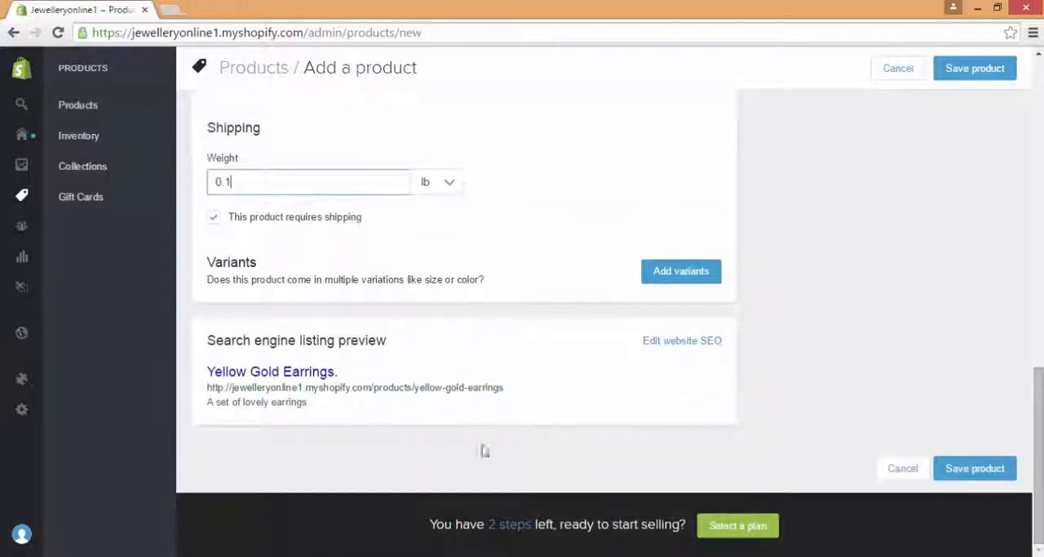
{"action": "left_click", "coordinate": [978, 470]}
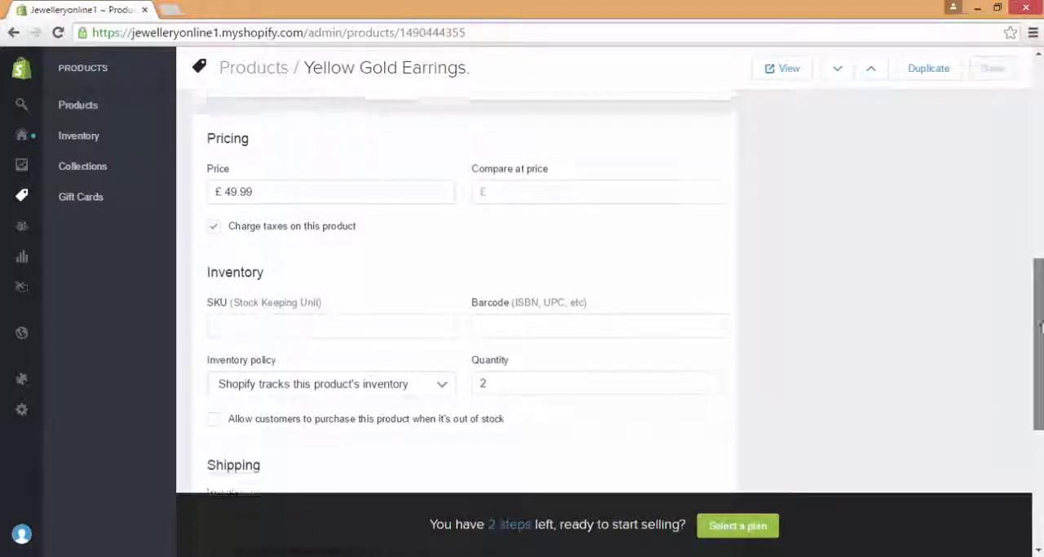
Step: View the product list, then open the inventory, add 2 to the Yellow Gold Earrings' quantity and save the change
{"action": "left_click_drag", "start_coordinate": [1036, 404], "coordinate": [1027, 201]}
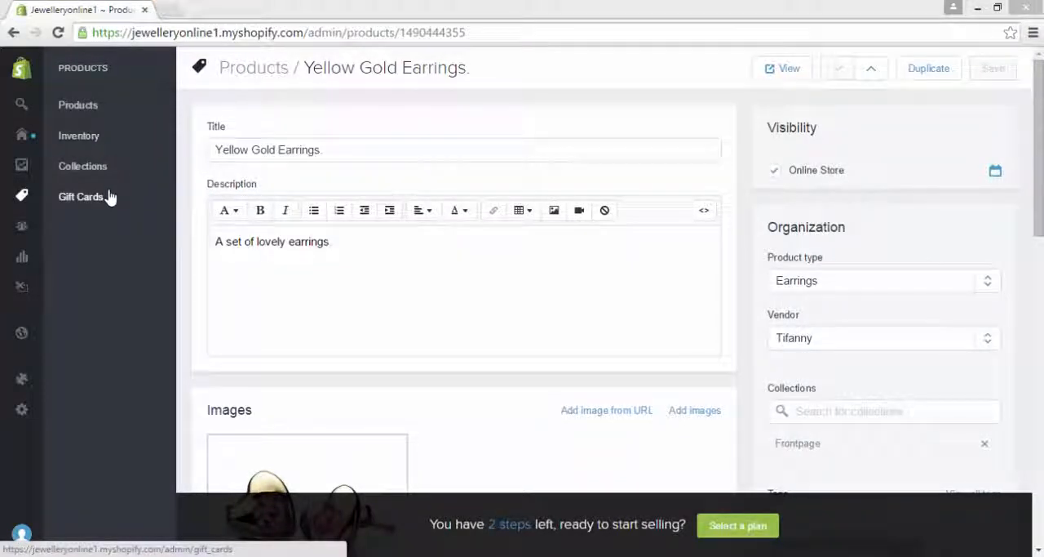
{"action": "left_click", "coordinate": [117, 120]}
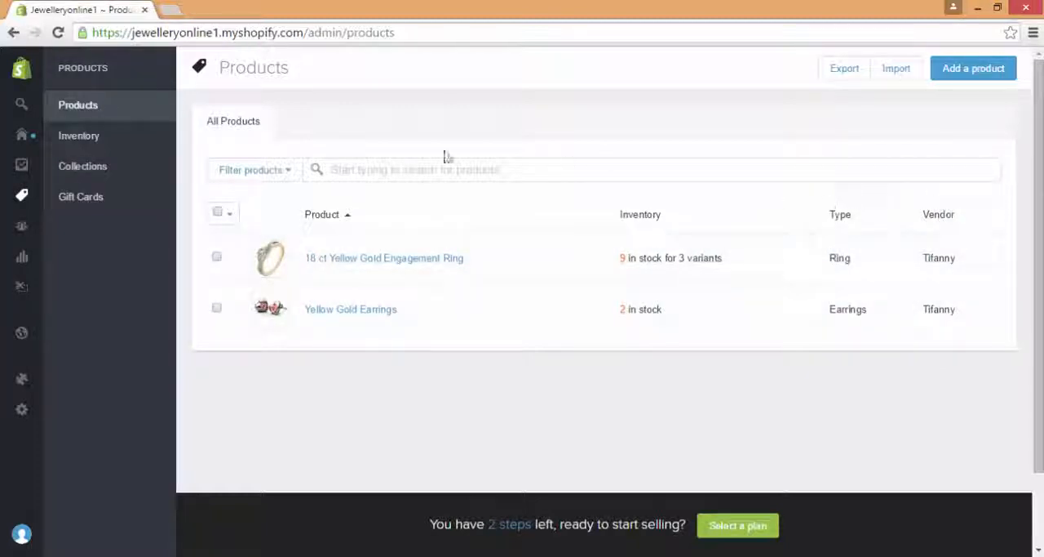
{"action": "left_click", "coordinate": [124, 143]}
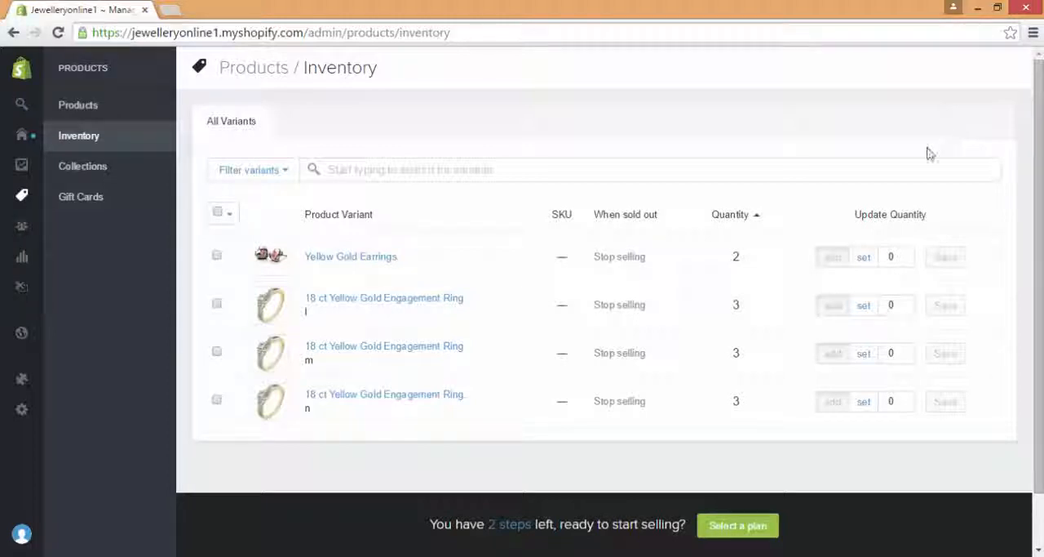
{"action": "left_click", "coordinate": [908, 254]}
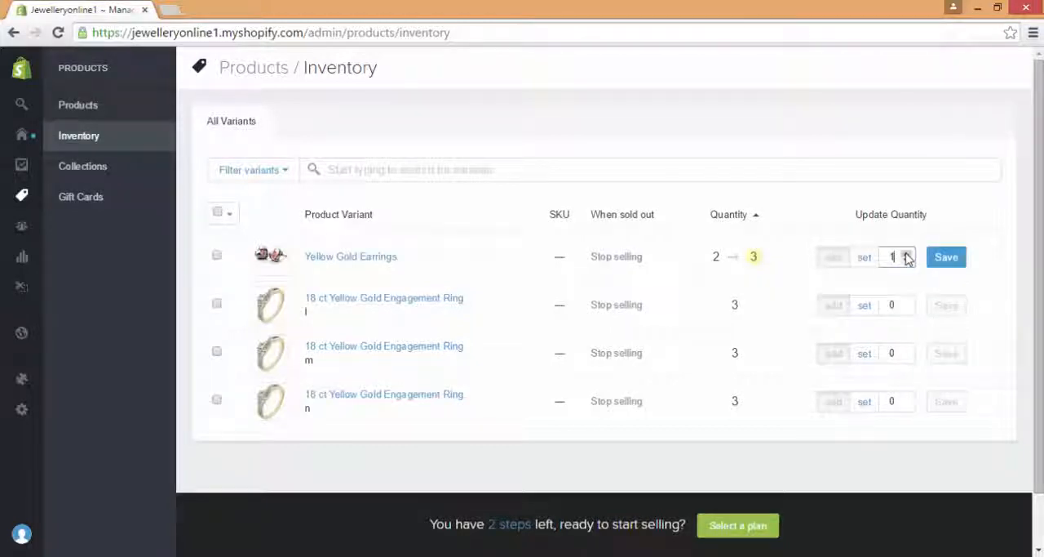
{"action": "left_click", "coordinate": [947, 263]}
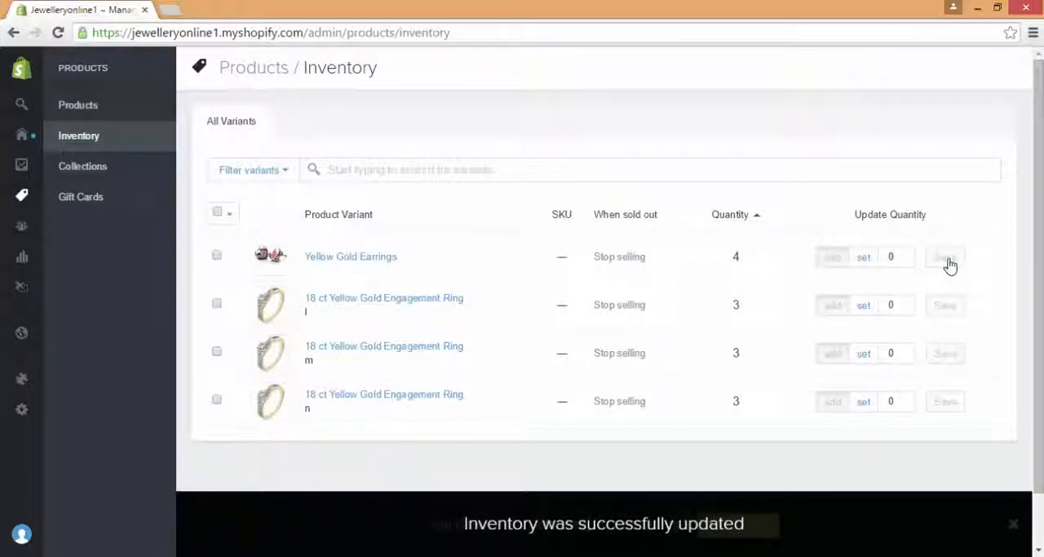
{"action": "left_click_drag", "start_coordinate": [749, 260], "coordinate": [681, 253]}
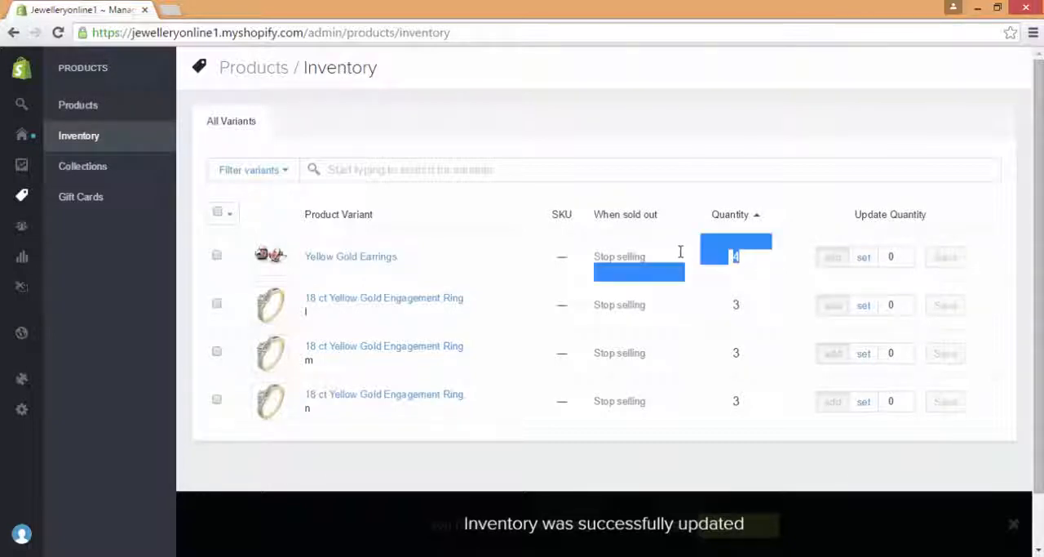
Step: Start a new product collection titled "Valentines Day Ring Collection"
{"action": "left_click", "coordinate": [681, 257]}
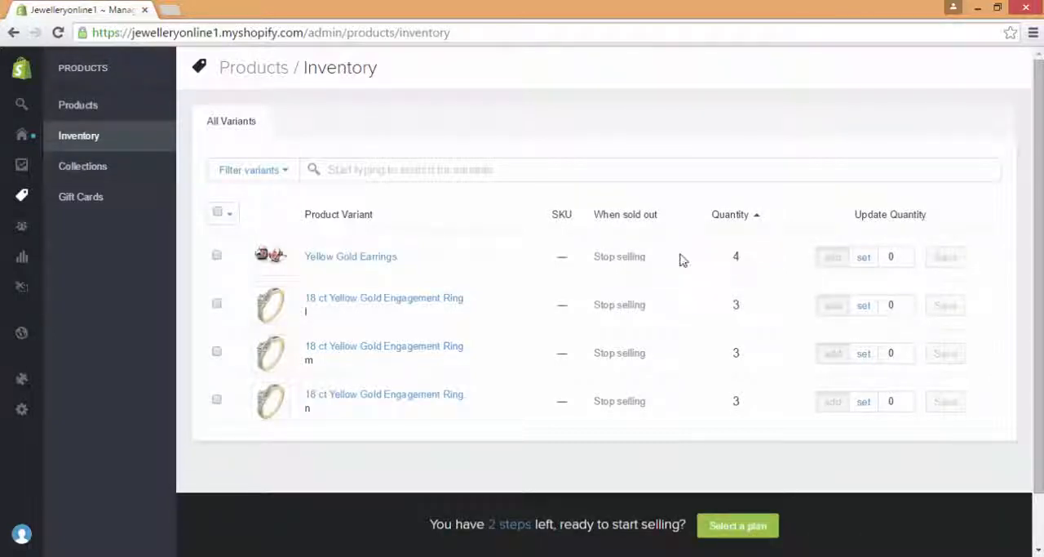
{"action": "left_click", "coordinate": [165, 166]}
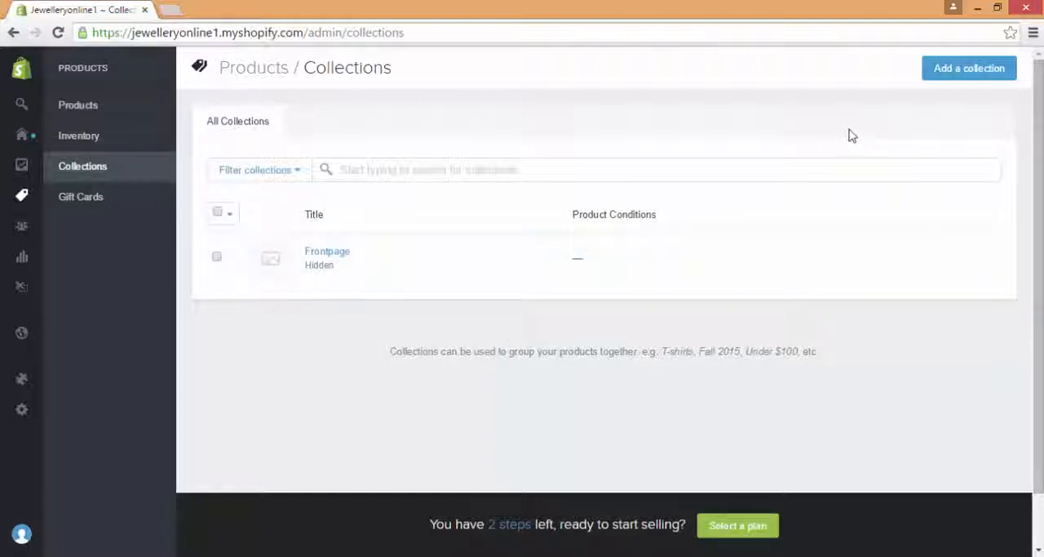
{"action": "left_click", "coordinate": [971, 70]}
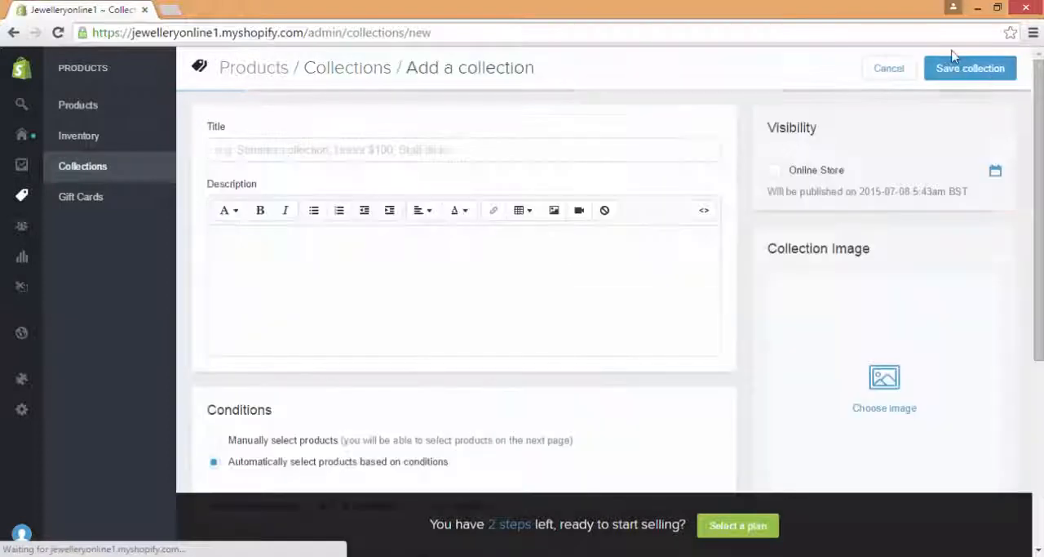
{"action": "left_click", "coordinate": [368, 153]}
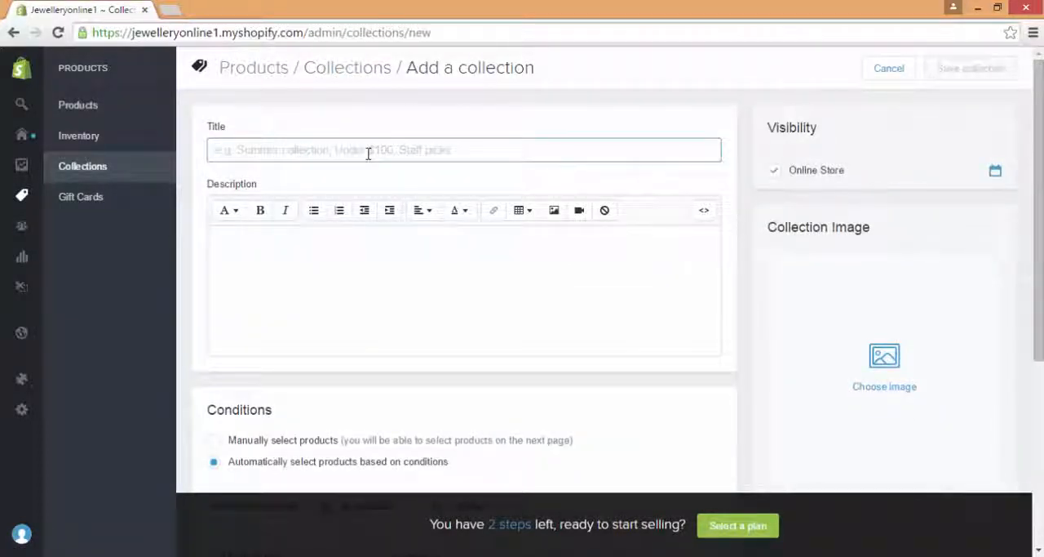
{"action": "type", "text": "Ve"}
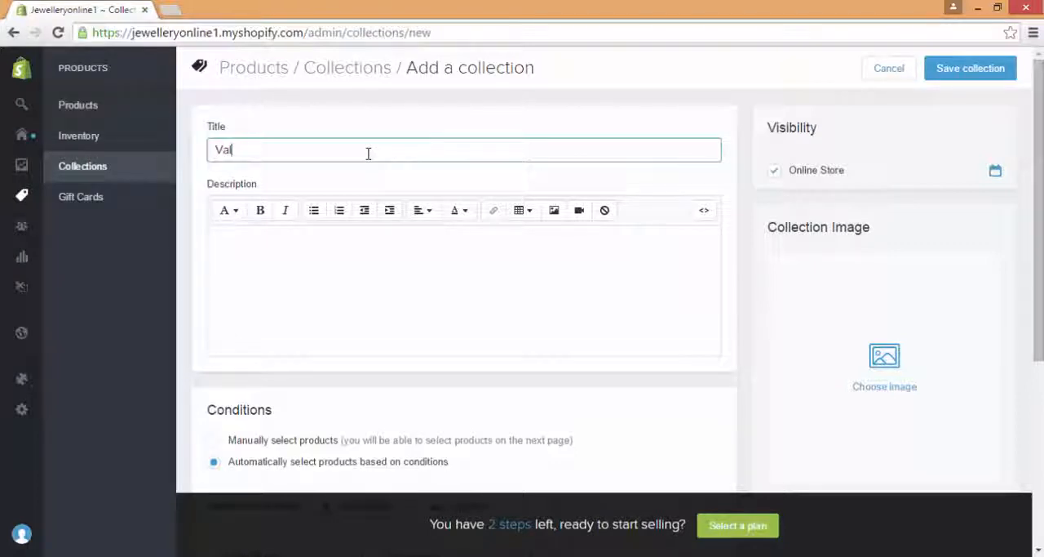
{"action": "type", "text": "lentines Day Ring Collection"}
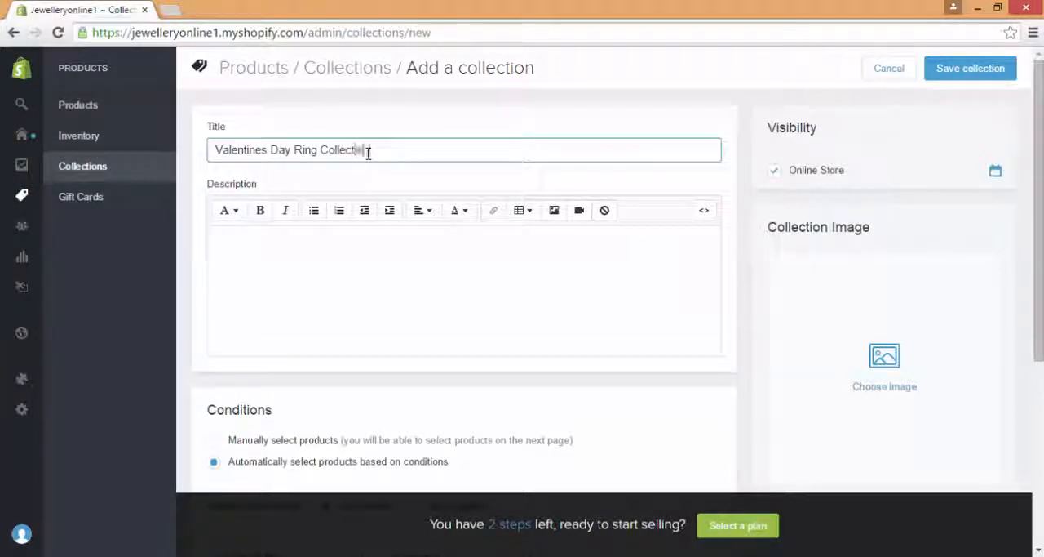
Step: Enter "Happy Valentines Day!" as the collection's description
{"action": "key", "text": "Tab"}
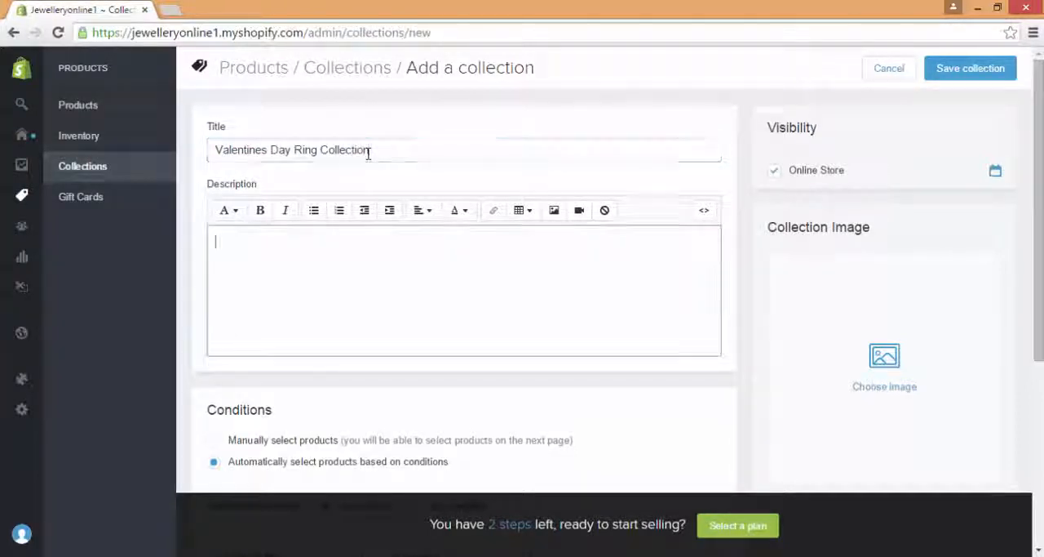
{"action": "type", "text": "Happy "}
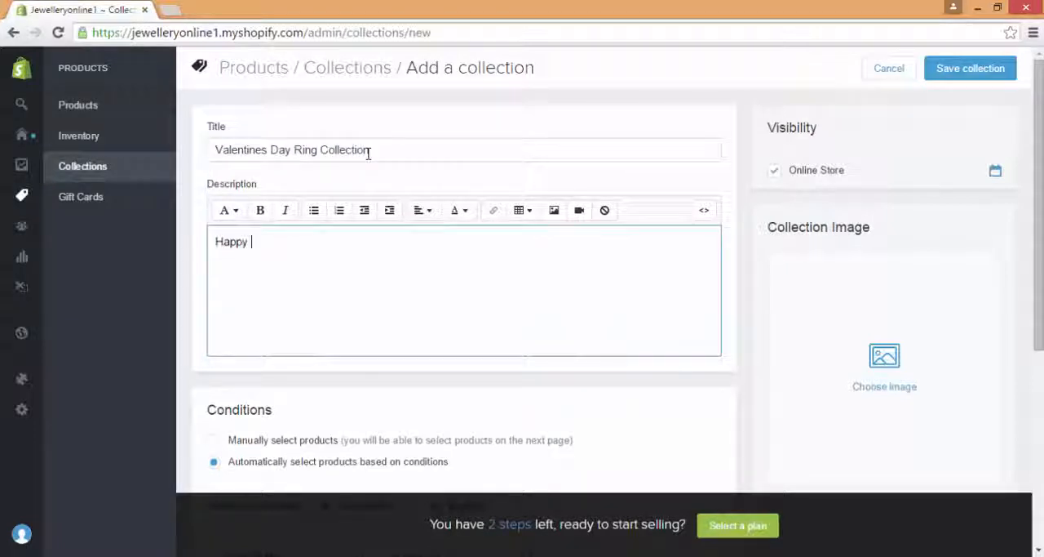
{"action": "type", "text": "Valentines Day!"}
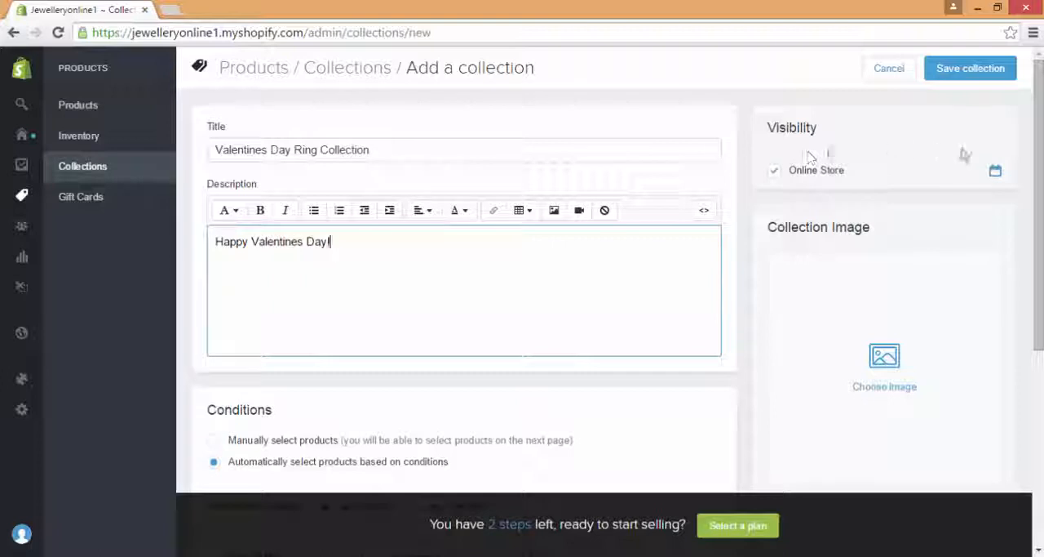
Step: Set the collection's automatic selection condition to product tag is equal to Ring
{"action": "scroll", "coordinate": [1038, 204], "scroll_direction": "down", "scroll_amount": 3}
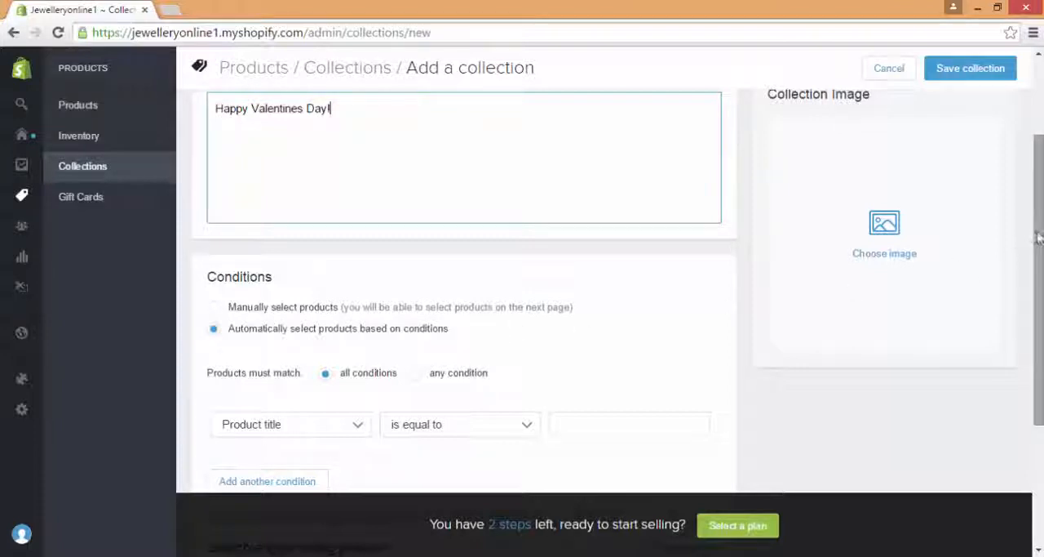
{"action": "left_click_drag", "start_coordinate": [1039, 237], "coordinate": [1041, 268]}
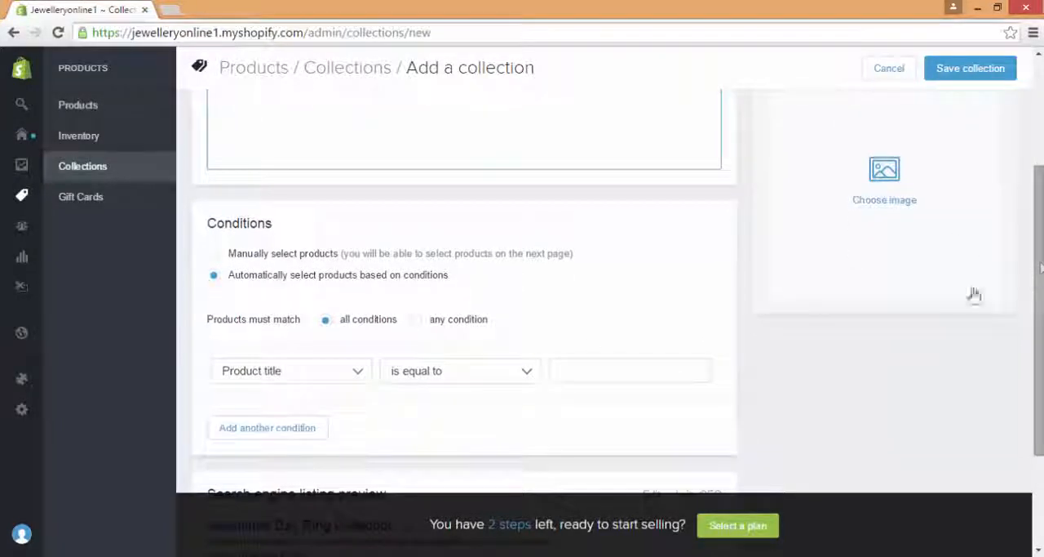
{"action": "left_click", "coordinate": [297, 379]}
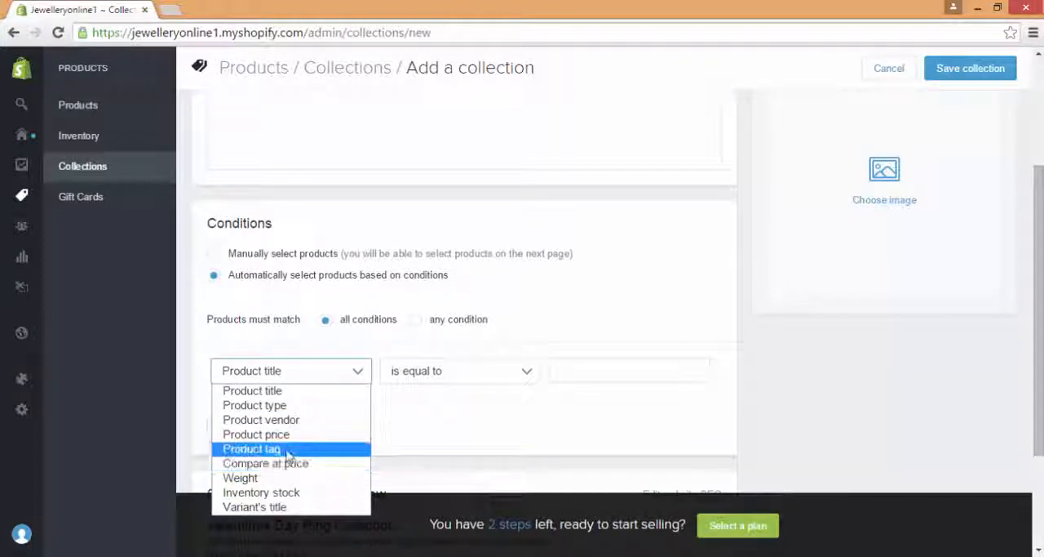
{"action": "key", "text": "Escape"}
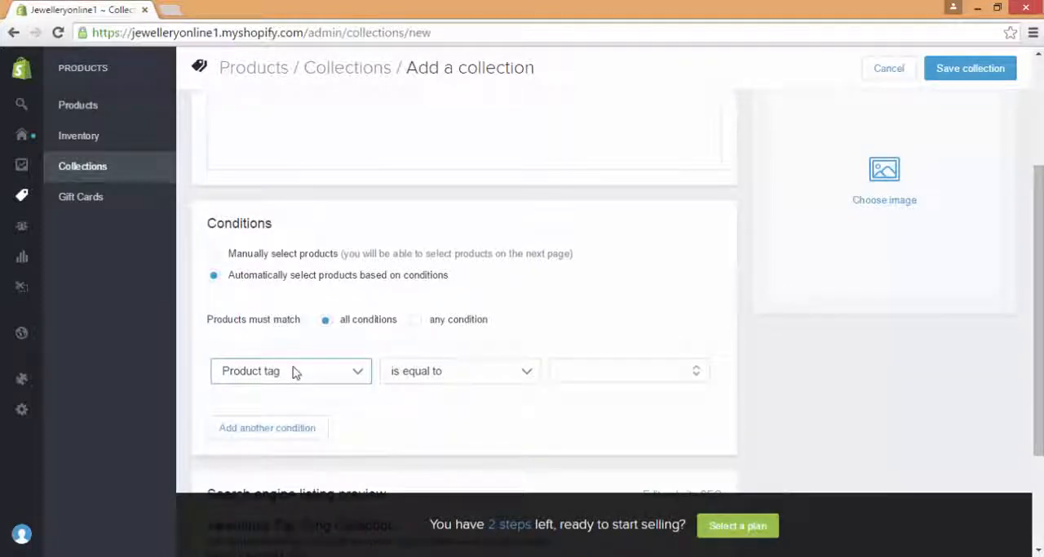
{"action": "left_click", "coordinate": [629, 367]}
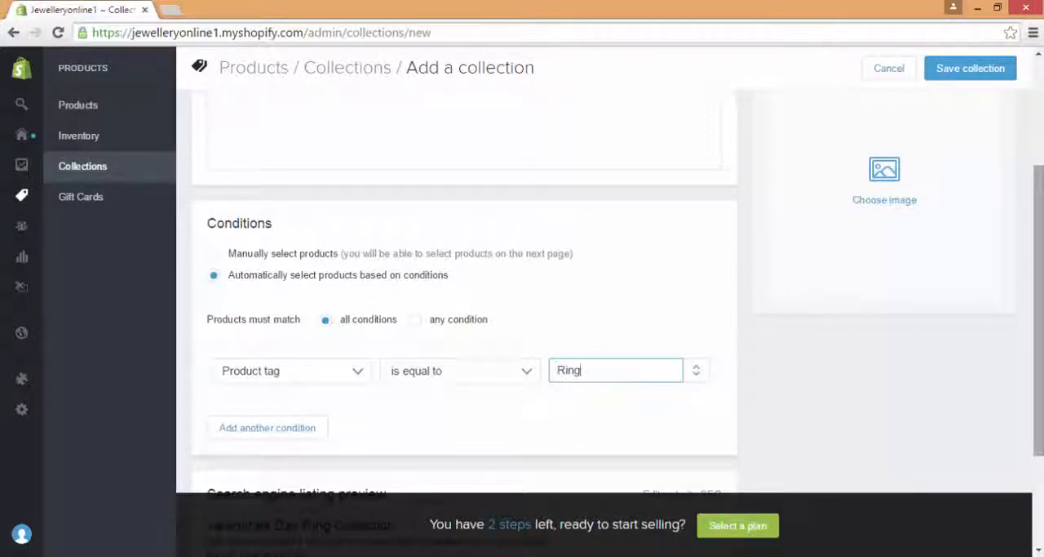
Step: Save the Valentines Day Ring Collection, then review its matching products and the list of collections
{"action": "scroll", "coordinate": [816, 386], "scroll_direction": "down", "scroll_amount": 2}
{"action": "scroll", "coordinate": [1042, 146], "scroll_direction": "up", "scroll_amount": 4}
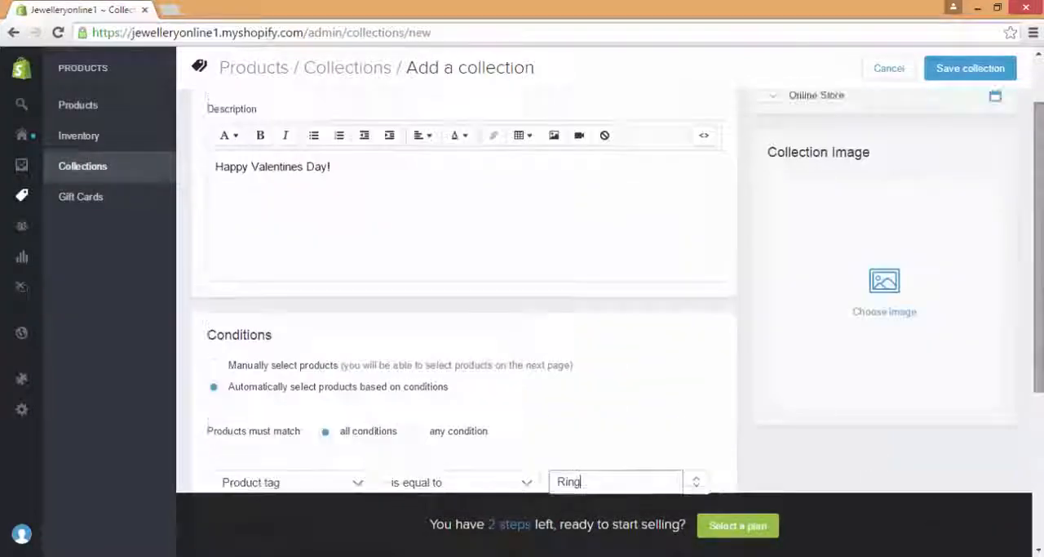
{"action": "scroll", "coordinate": [1042, 147], "scroll_direction": "up", "scroll_amount": 1}
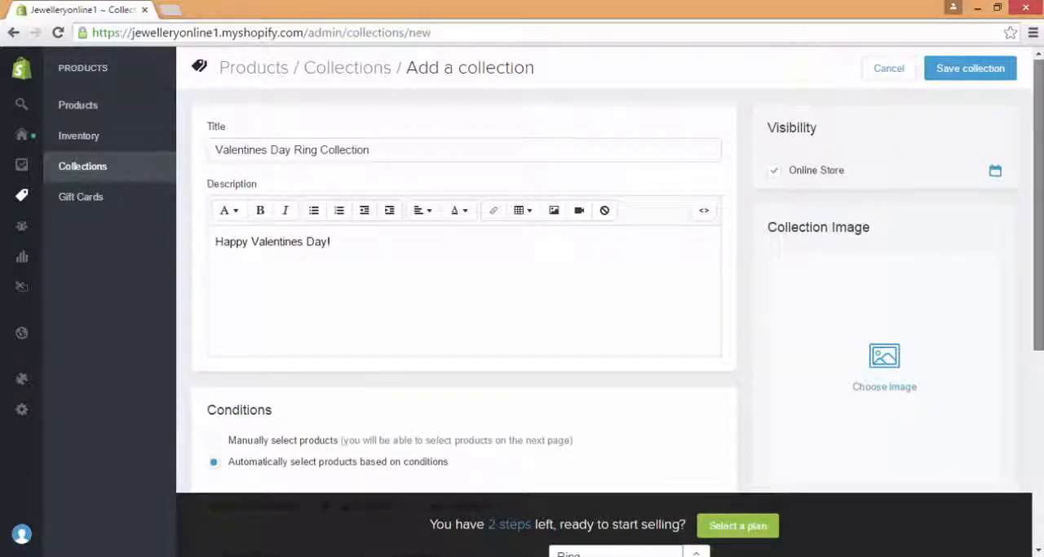
{"action": "scroll", "coordinate": [928, 223], "scroll_direction": "down", "scroll_amount": 3}
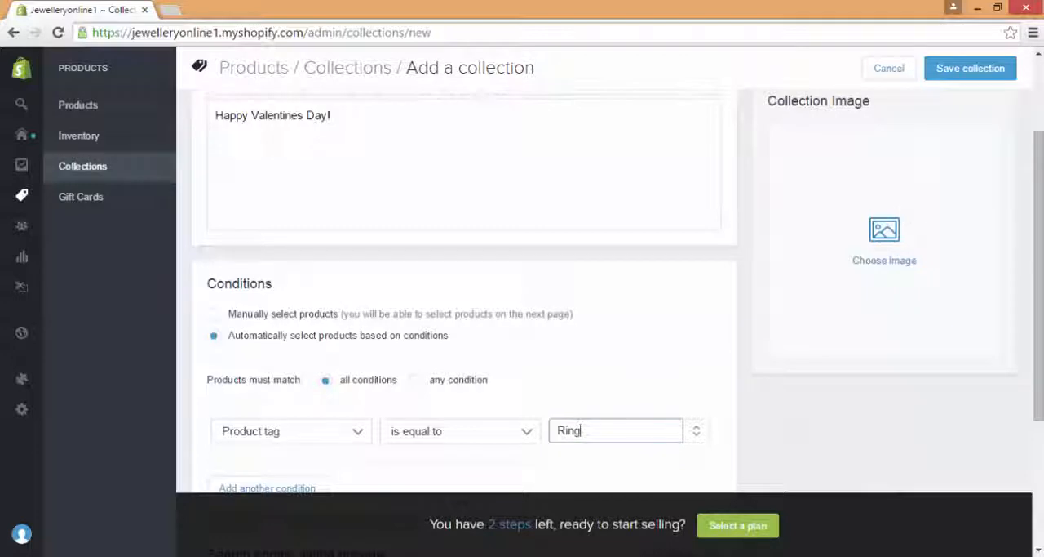
{"action": "scroll", "coordinate": [885, 245], "scroll_direction": "up", "scroll_amount": 3}
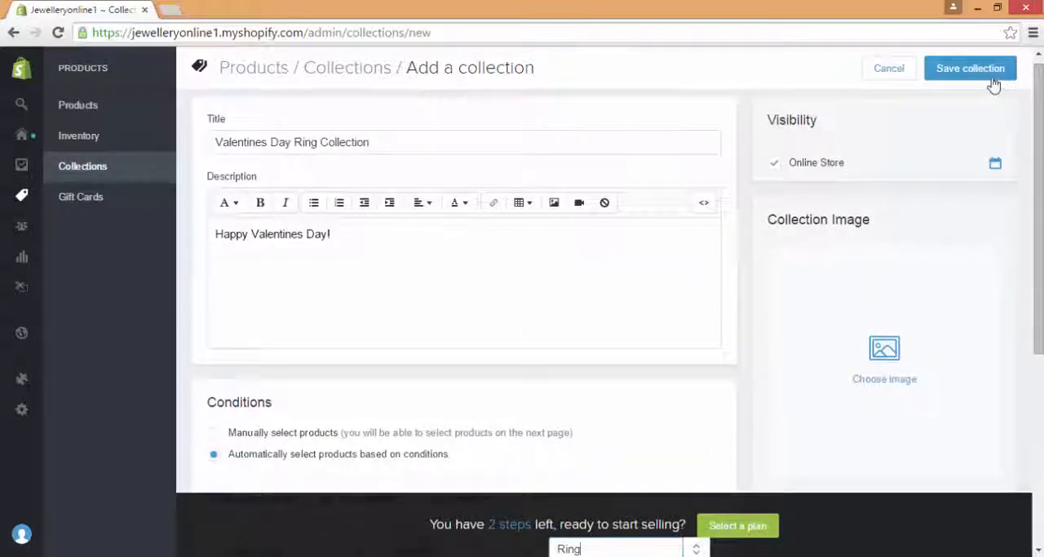
{"action": "left_click", "coordinate": [992, 80]}
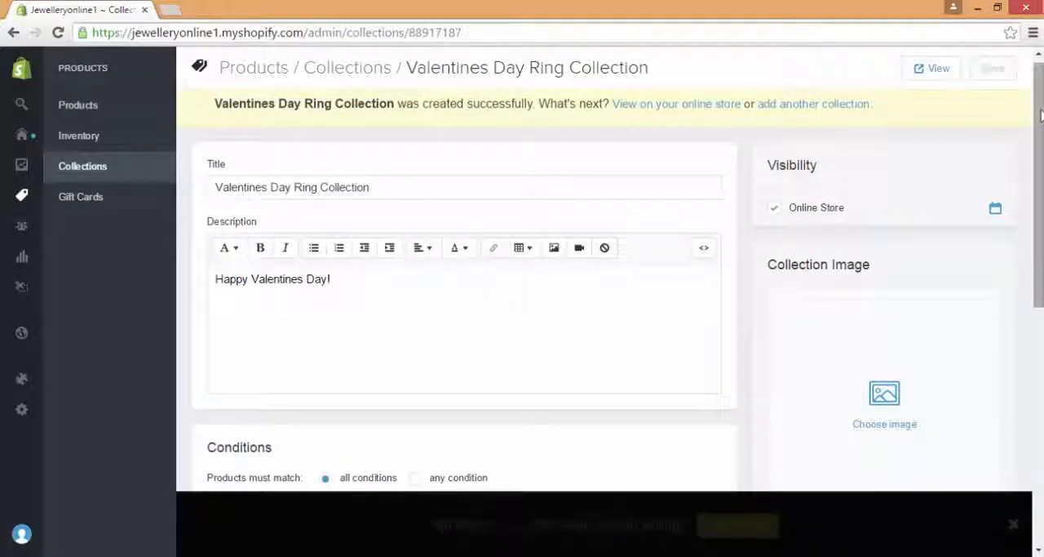
{"action": "left_click_drag", "start_coordinate": [1041, 116], "coordinate": [1041, 310]}
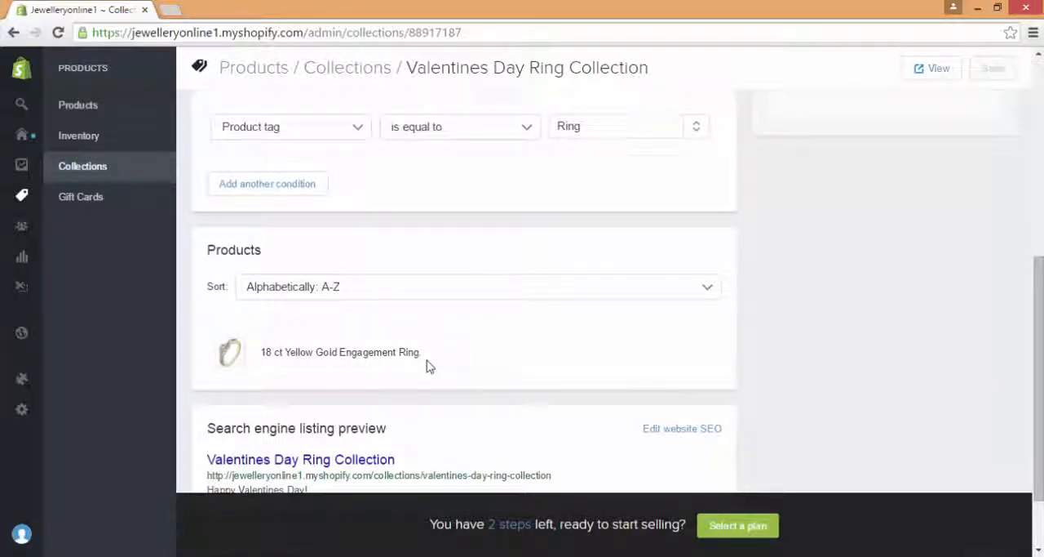
{"action": "left_click", "coordinate": [132, 176]}
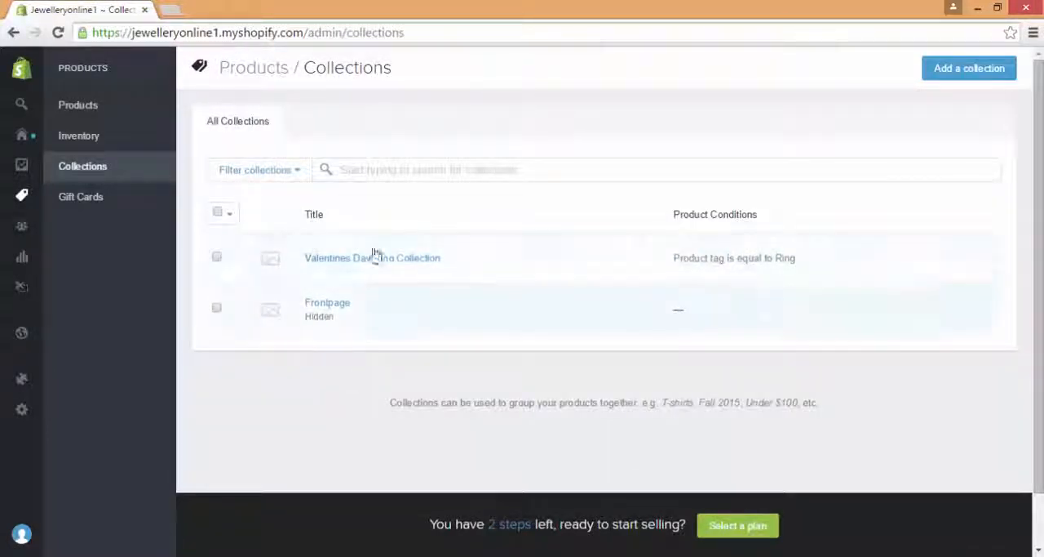
Step: Examine the gift cards page for how gift cards are sold, received and viewed online
{"action": "left_click", "coordinate": [151, 200]}
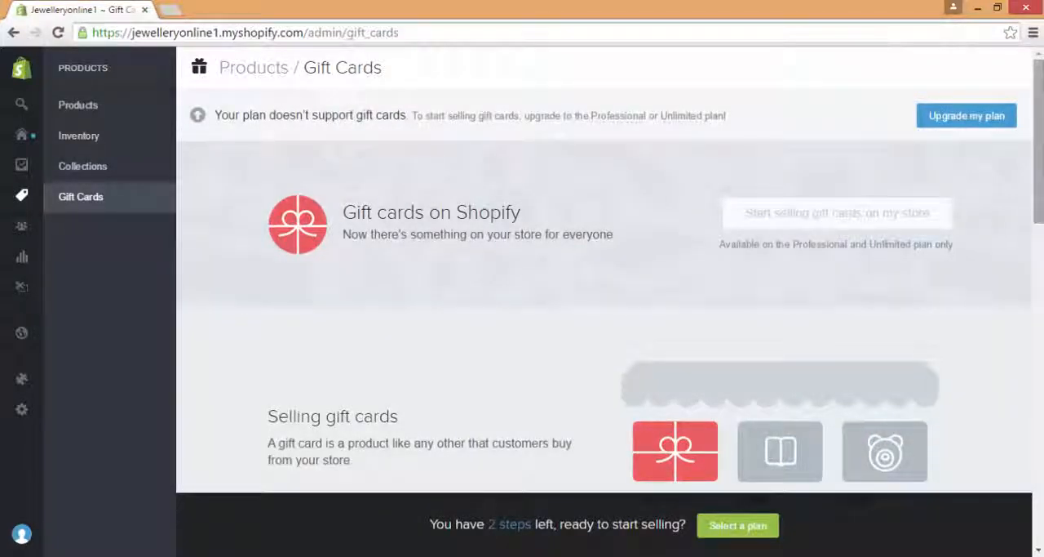
{"action": "scroll", "coordinate": [552, 485], "scroll_direction": "down", "scroll_amount": 2}
{"action": "scroll", "coordinate": [551, 484], "scroll_direction": "down", "scroll_amount": 2}
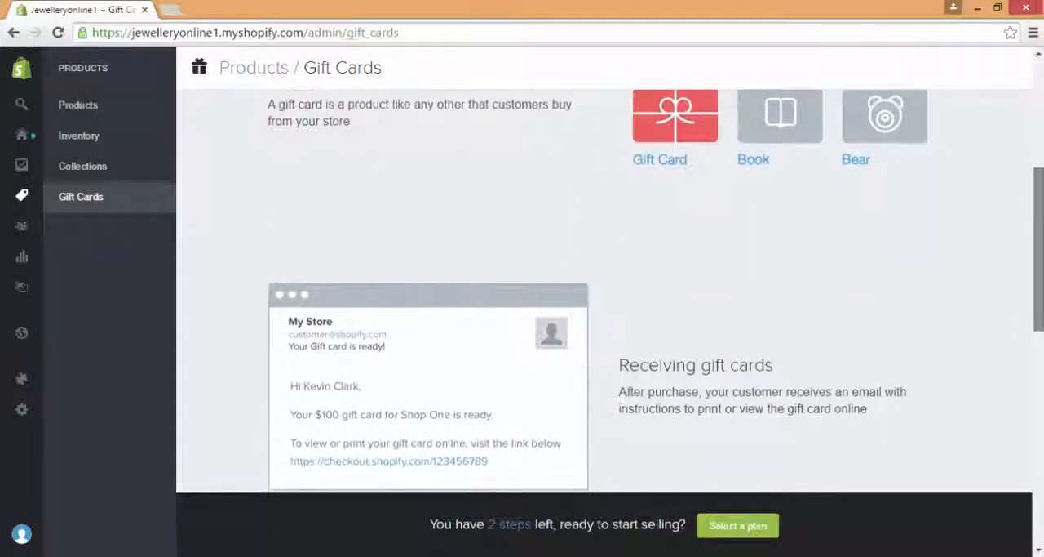
{"action": "scroll", "coordinate": [1042, 295], "scroll_direction": "down", "scroll_amount": 2}
{"action": "left_click_drag", "start_coordinate": [1042, 296], "coordinate": [1042, 305]}
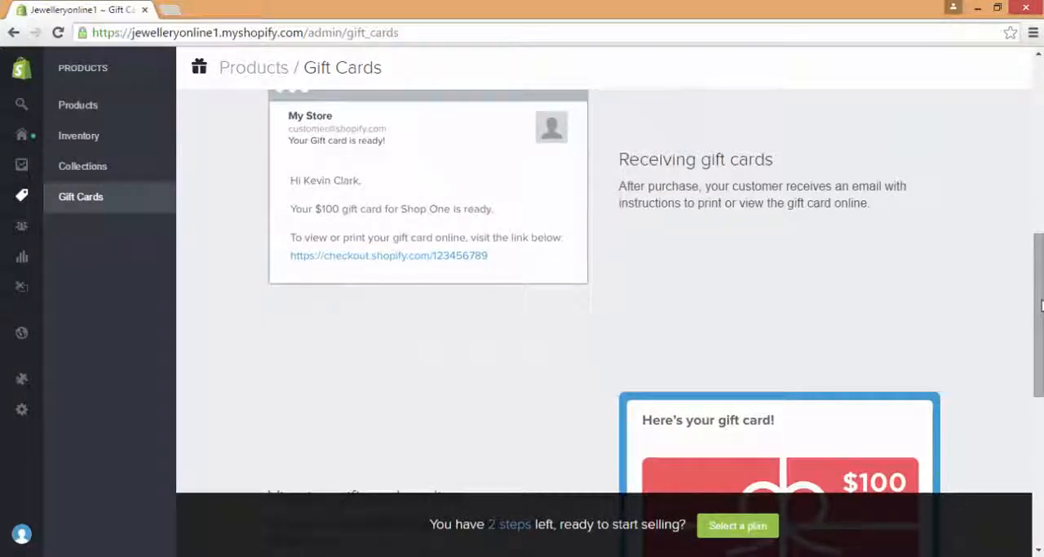
{"action": "scroll", "coordinate": [1042, 304], "scroll_direction": "down", "scroll_amount": 2}
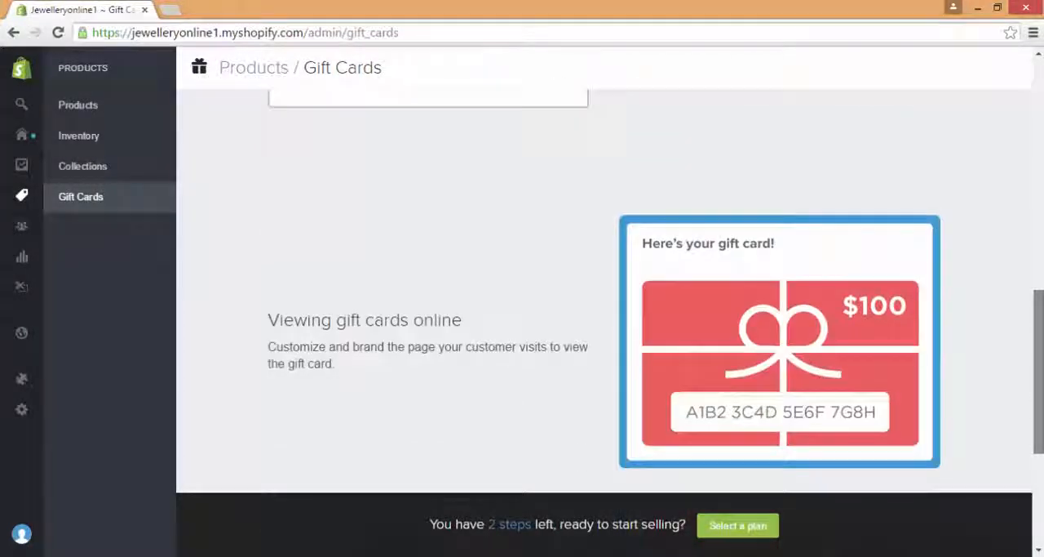
{"action": "scroll", "coordinate": [603, 306], "scroll_direction": "up", "scroll_amount": 3}
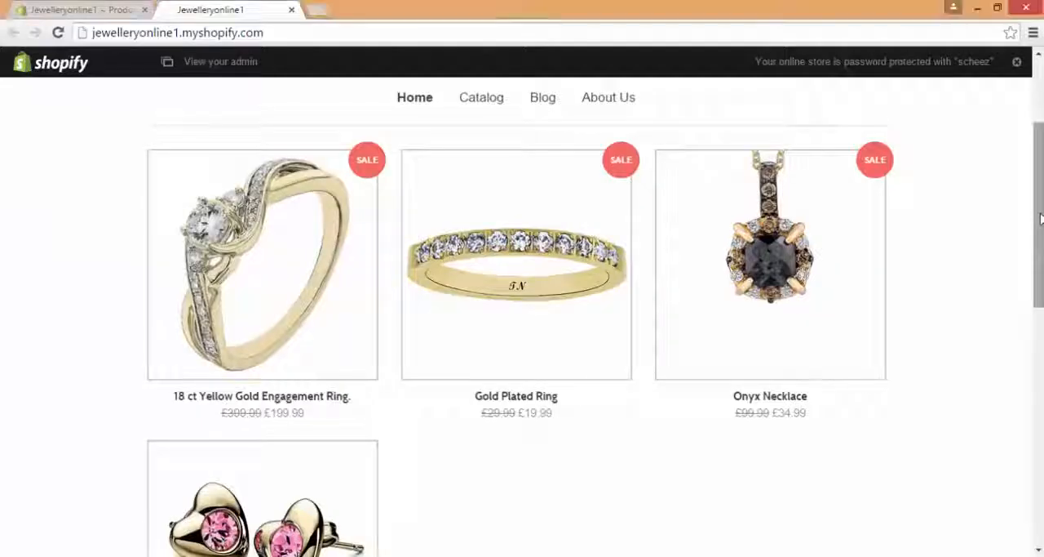
{"action": "scroll", "coordinate": [1041, 231], "scroll_direction": "down", "scroll_amount": 1}
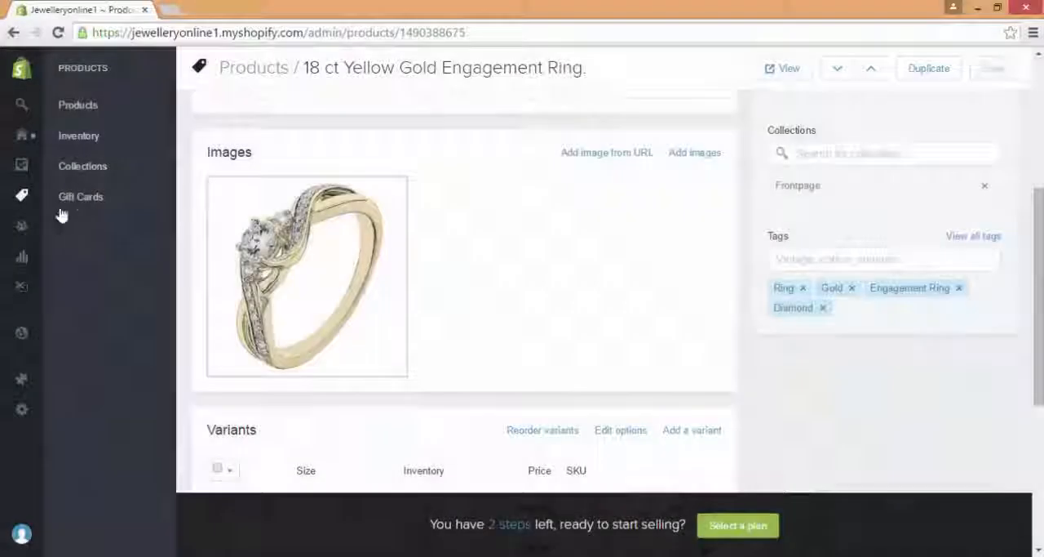
Step: Go to the admin home page, open the online store and look through the products shown on its front page
{"action": "left_click", "coordinate": [28, 142]}
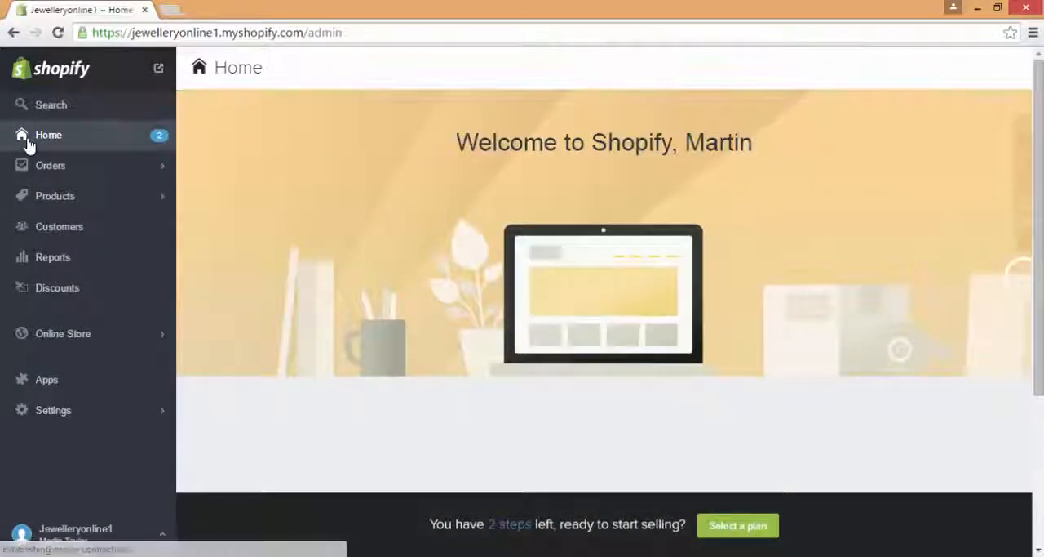
{"action": "left_click", "coordinate": [157, 67]}
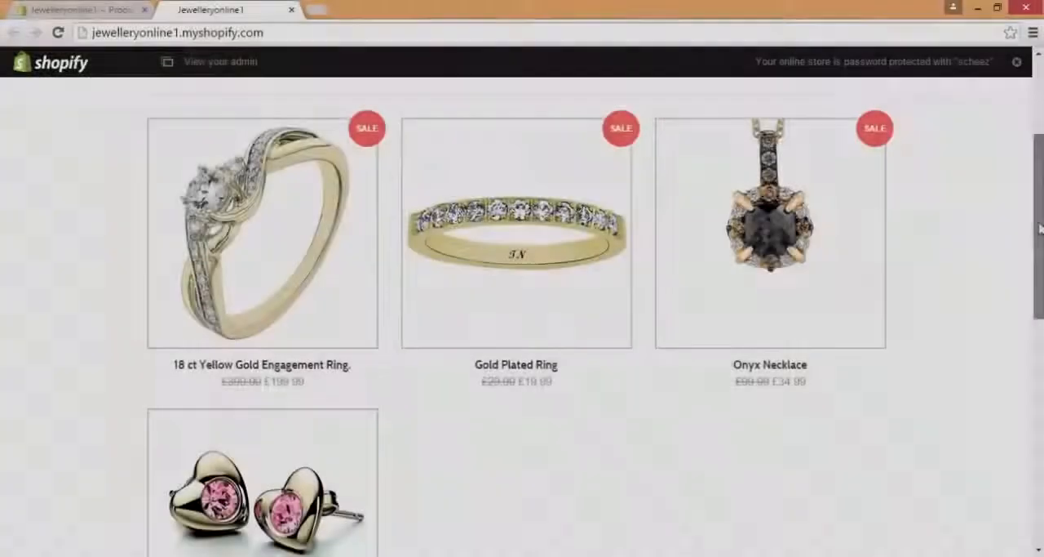
{"action": "left_click_drag", "start_coordinate": [1040, 229], "coordinate": [1030, 285]}
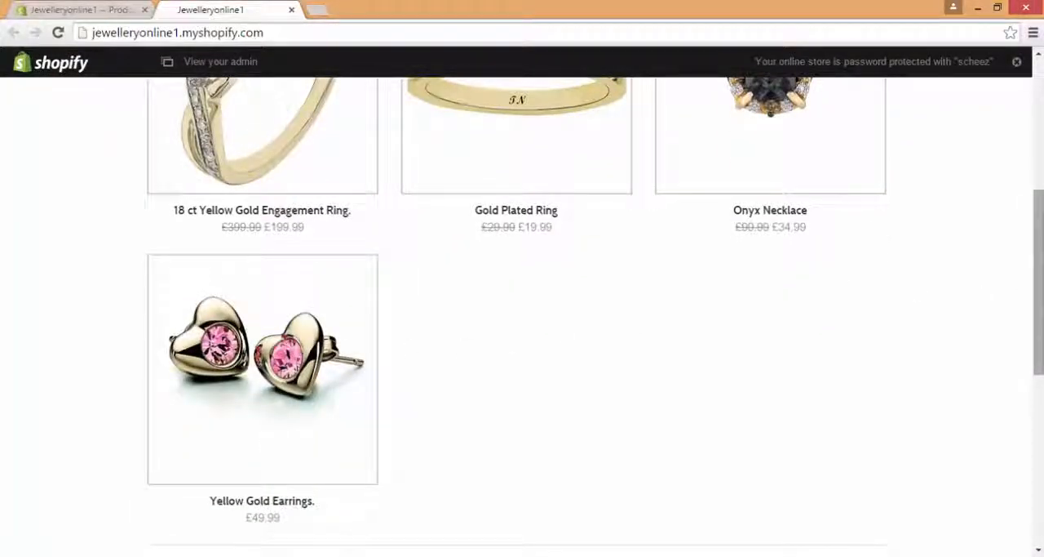
{"action": "left_click_drag", "start_coordinate": [1037, 271], "coordinate": [1021, 216]}
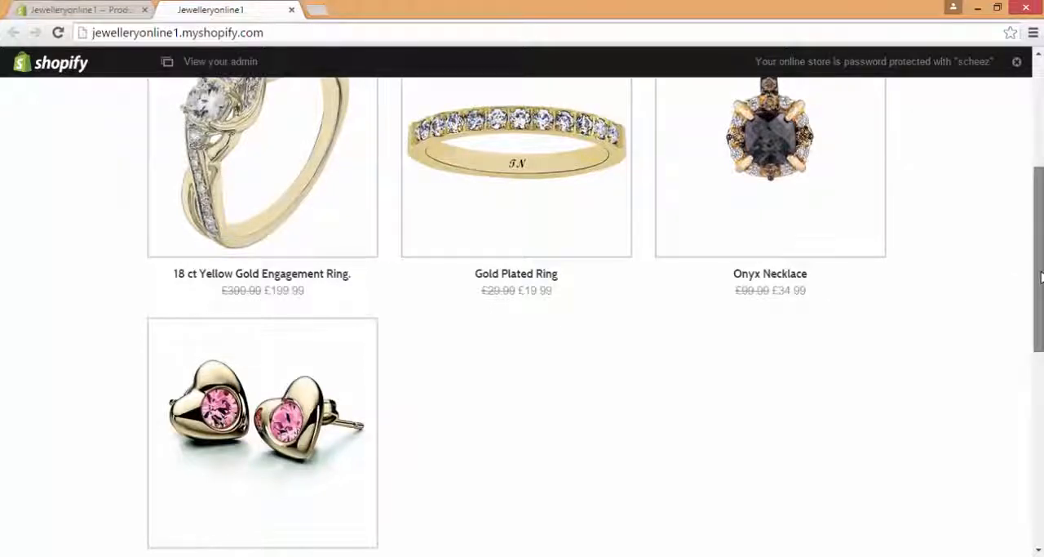
{"action": "left_click_drag", "start_coordinate": [1041, 277], "coordinate": [1040, 199]}
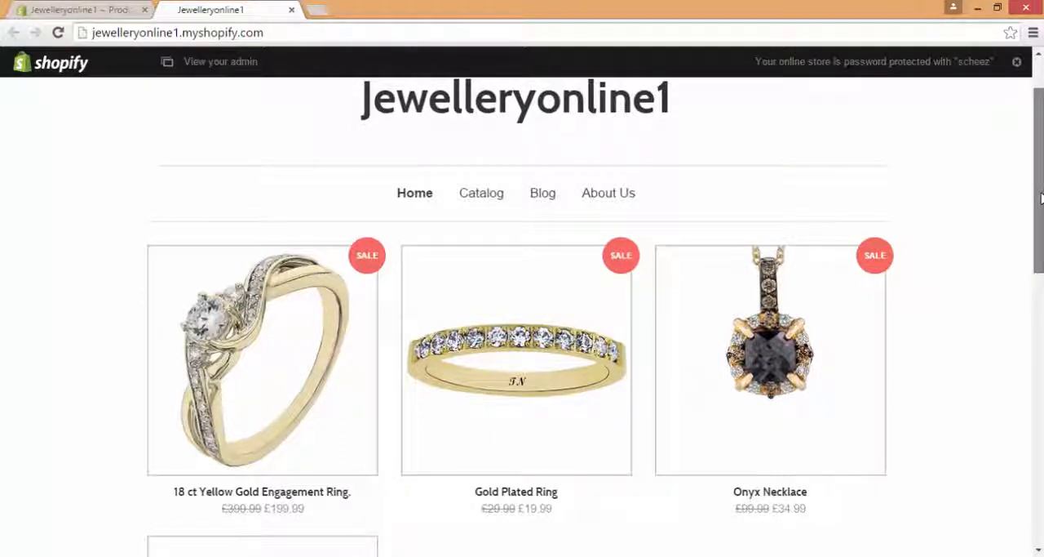
{"action": "left_click_drag", "start_coordinate": [1041, 198], "coordinate": [1040, 178]}
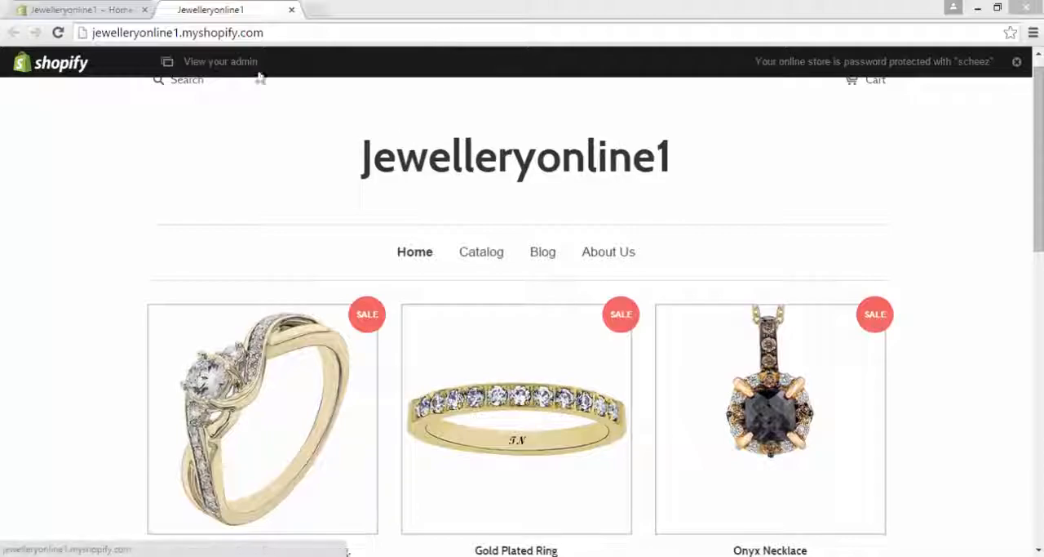
Step: Return to the store admin, start selecting a theme for the website and visit the Theme Store
{"action": "left_click", "coordinate": [78, 8]}
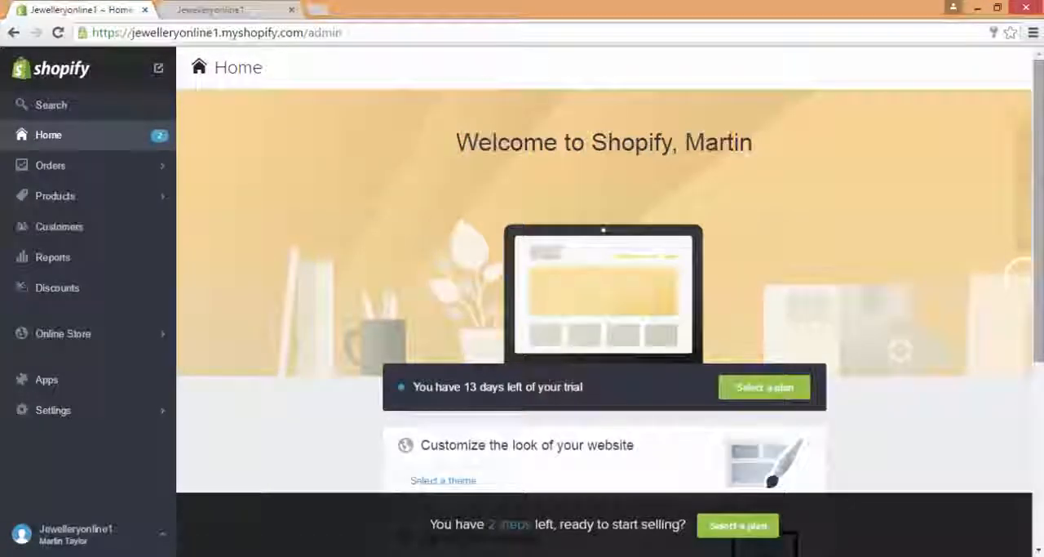
{"action": "scroll", "coordinate": [683, 394], "scroll_direction": "down", "scroll_amount": 1}
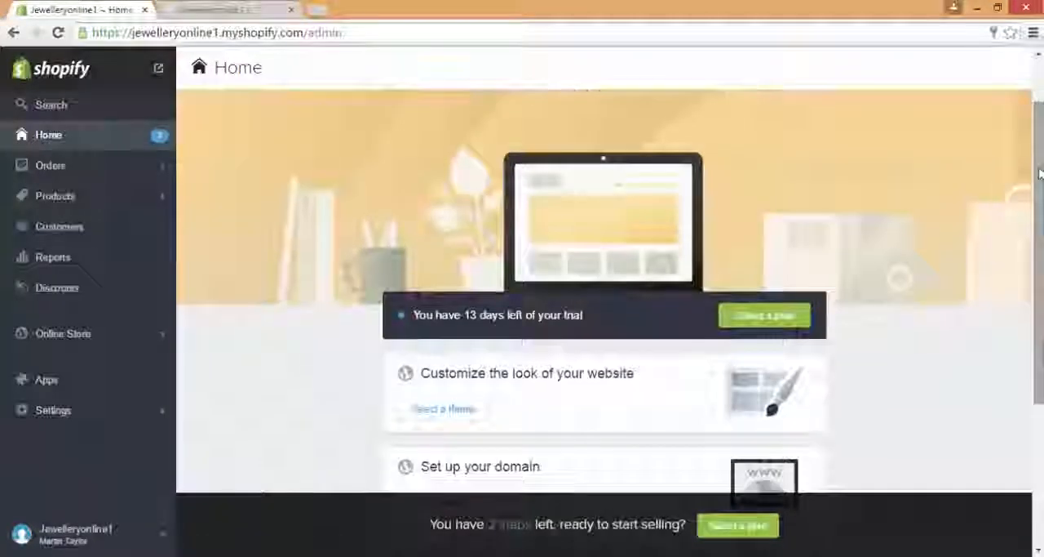
{"action": "left_click", "coordinate": [480, 418]}
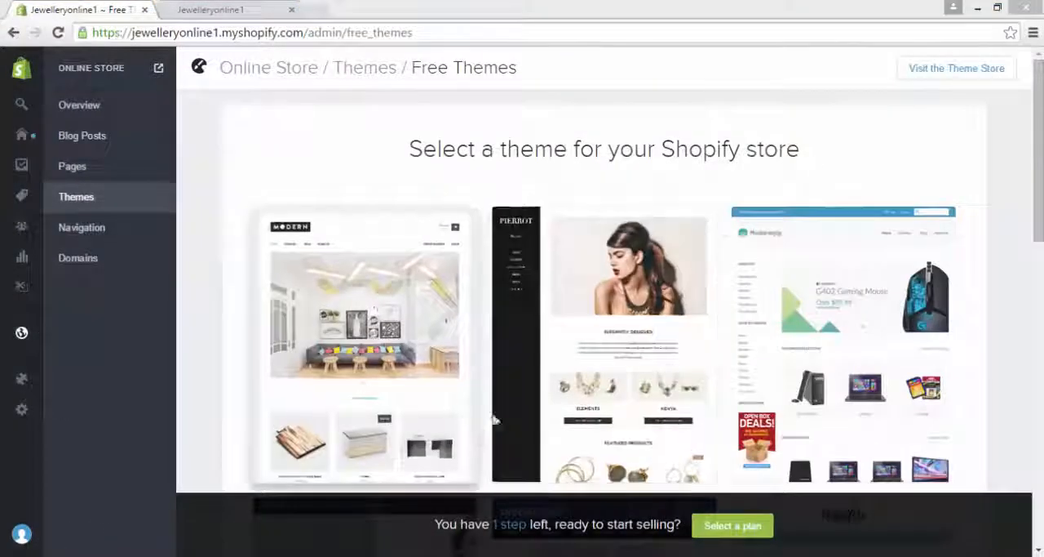
{"action": "left_click", "coordinate": [963, 71]}
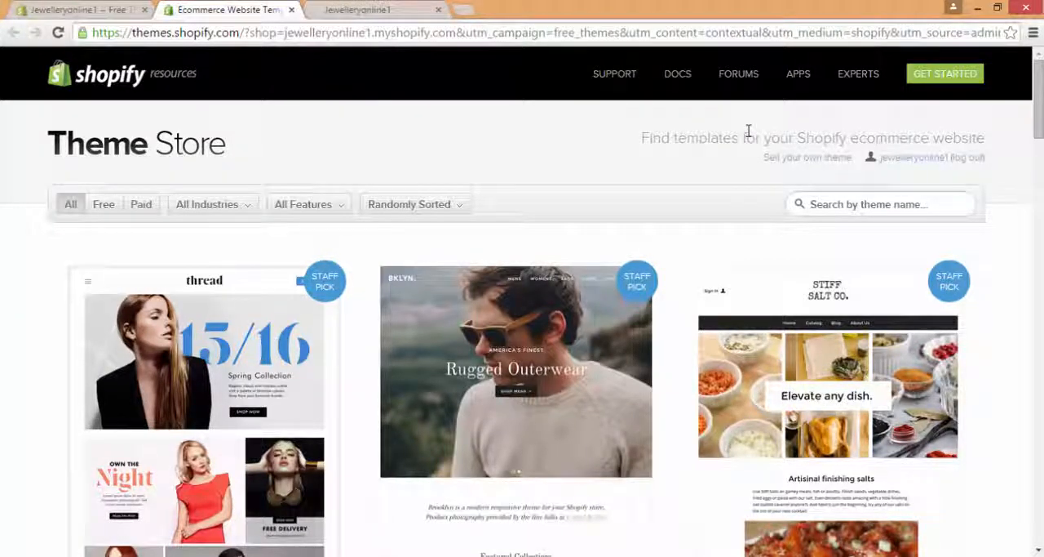
Step: Filter the Theme Store to free themes and browse through the available designs
{"action": "mouse_move", "coordinate": [1038, 94]}
{"action": "left_mouse_down"}
{"action": "mouse_move", "coordinate": [1038, 116]}
{"action": "mouse_move", "coordinate": [1038, 97]}
{"action": "left_mouse_up"}
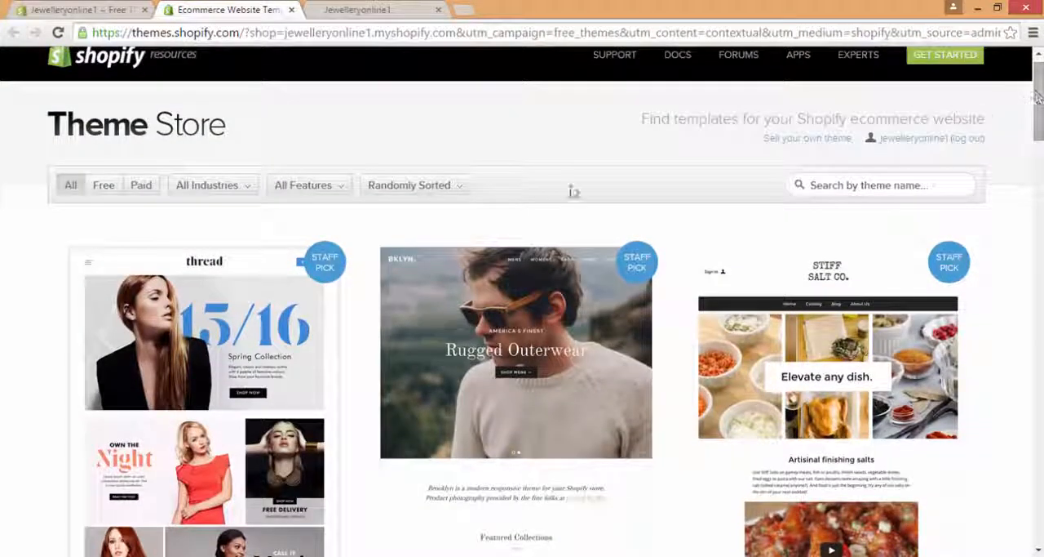
{"action": "left_click", "coordinate": [103, 186]}
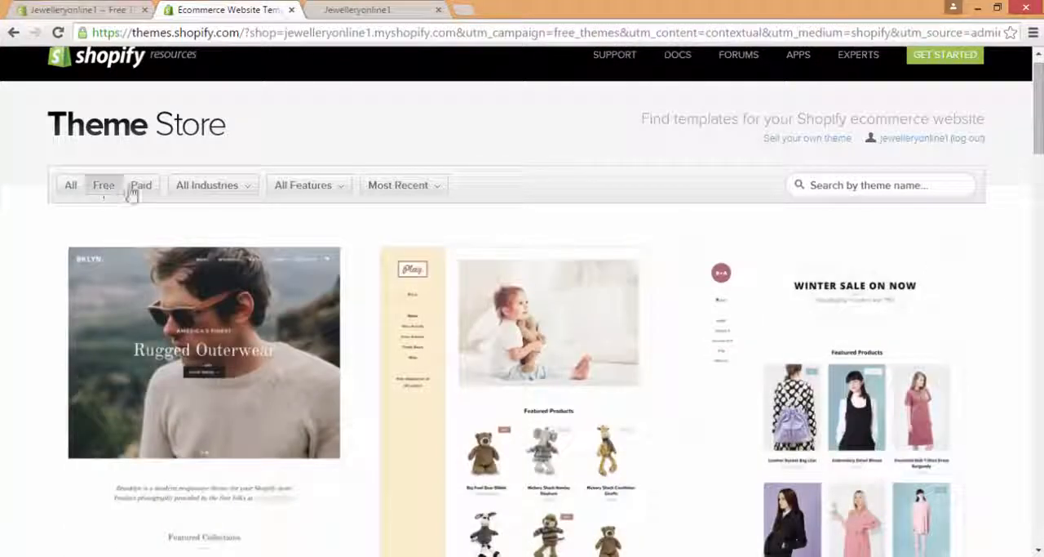
{"action": "left_click_drag", "start_coordinate": [1042, 120], "coordinate": [1028, 275]}
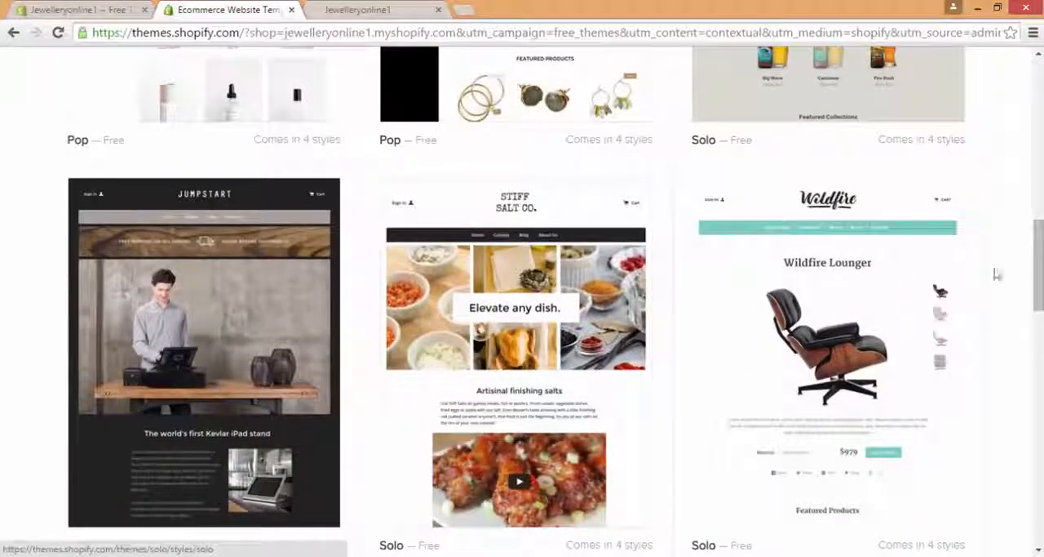
{"action": "left_click_drag", "start_coordinate": [1041, 271], "coordinate": [1038, 476]}
{"action": "left_click_drag", "start_coordinate": [1038, 343], "coordinate": [1024, 476]}
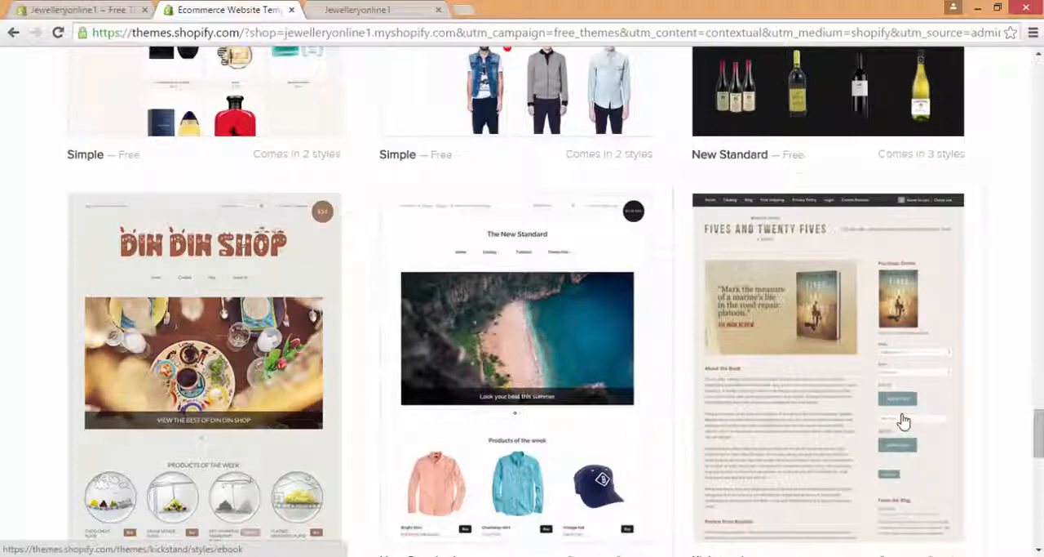
{"action": "left_click_drag", "start_coordinate": [1038, 423], "coordinate": [1040, 318]}
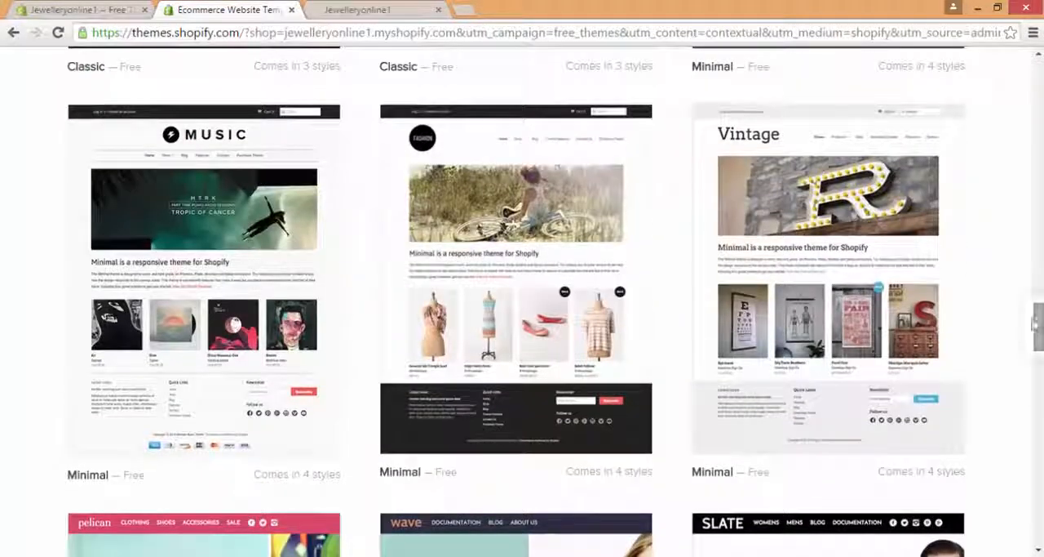
Step: Get the free Minimal theme in its Vintage style and publish it as the shop's theme
{"action": "left_click", "coordinate": [842, 278]}
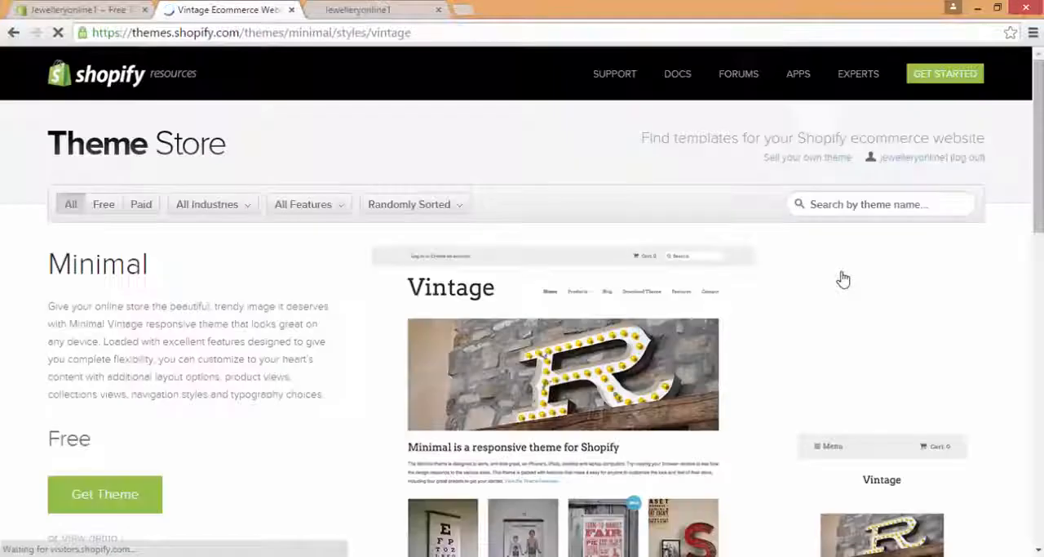
{"action": "left_click", "coordinate": [109, 504]}
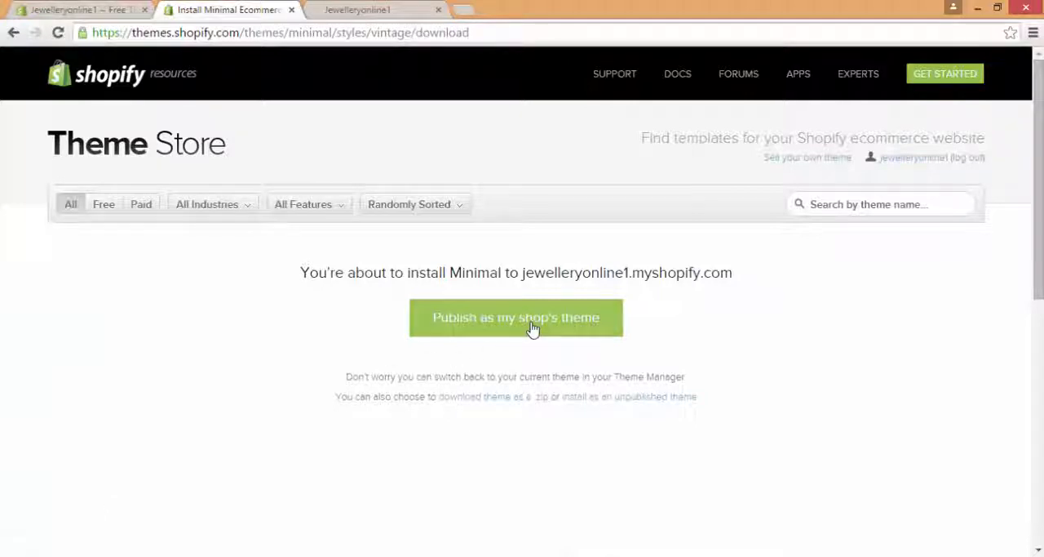
{"action": "left_click", "coordinate": [532, 328]}
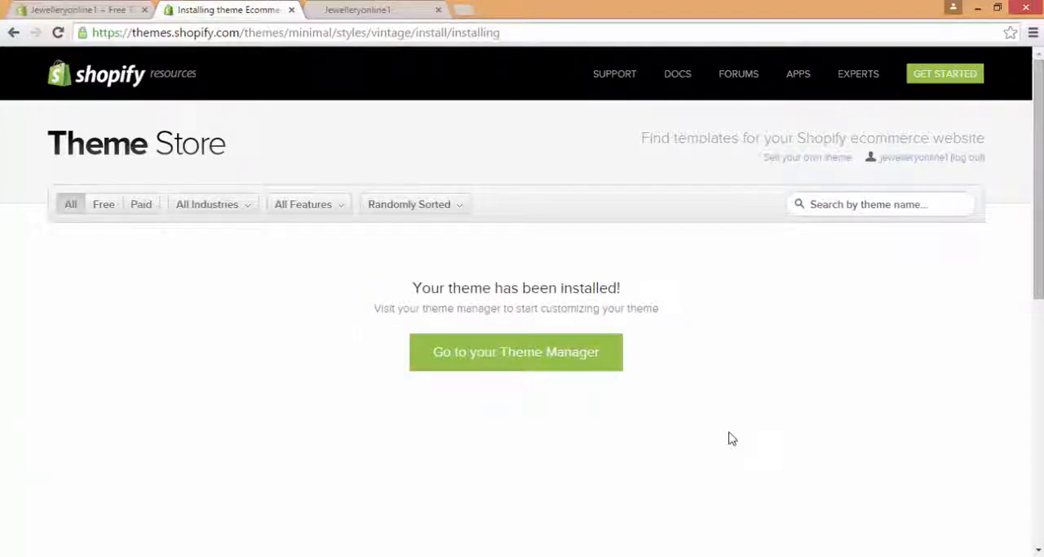
Step: Go to the Theme Manager and start customizing the Minimal theme
{"action": "right_click", "coordinate": [513, 370]}
{"action": "left_click", "coordinate": [484, 353]}
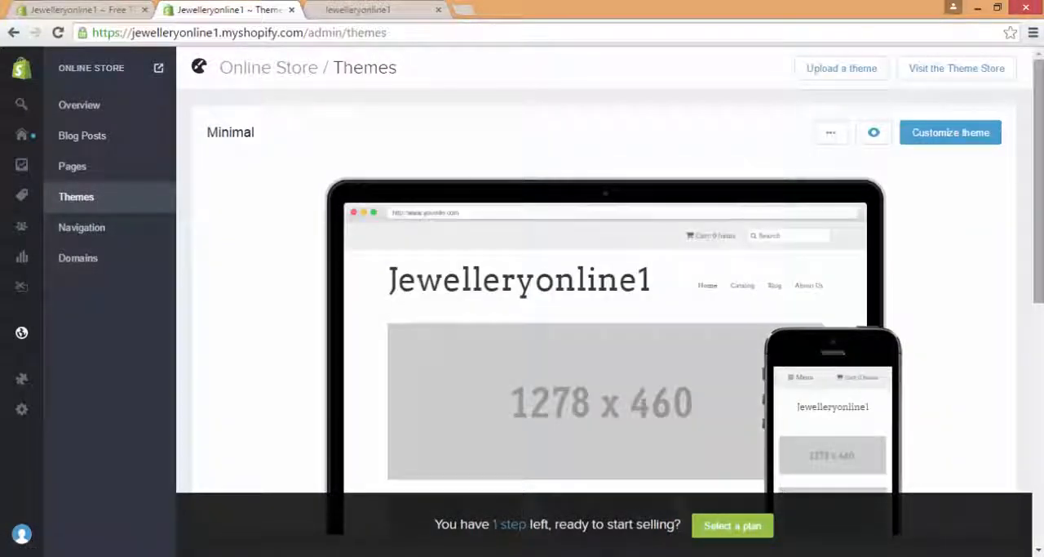
{"action": "left_click_drag", "start_coordinate": [1041, 168], "coordinate": [1040, 184]}
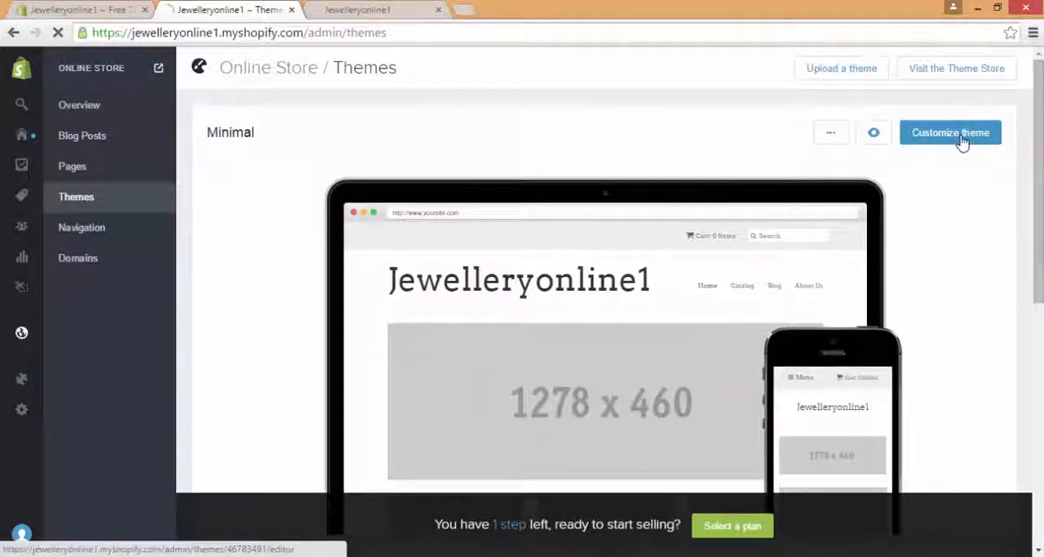
{"action": "left_click", "coordinate": [961, 137]}
{"action": "left_click", "coordinate": [961, 137]}
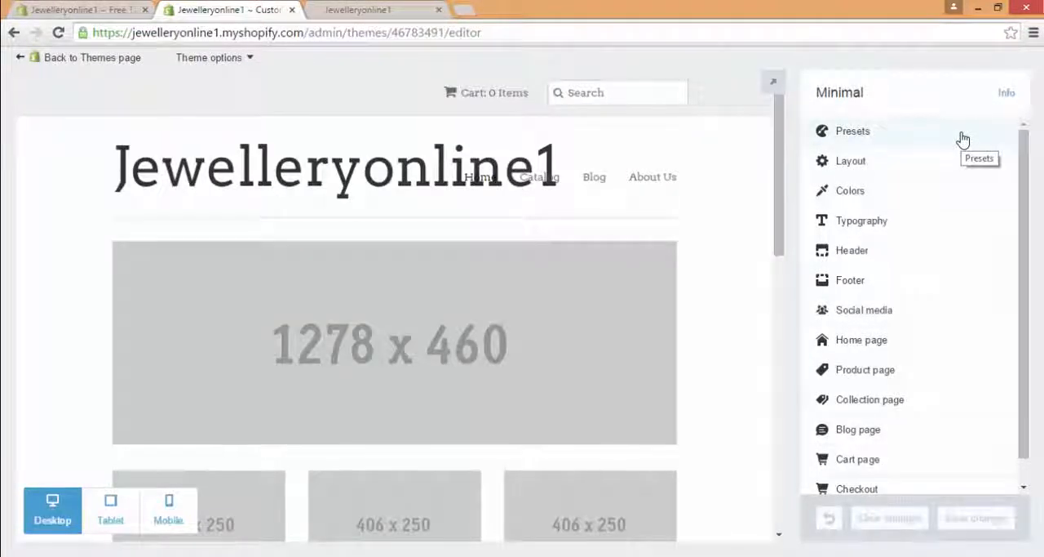
Step: Look through the Minimal theme's customization sections and its store preview, from the header and image placeholders down to the products
{"action": "scroll", "coordinate": [792, 120], "scroll_direction": "down", "scroll_amount": 3}
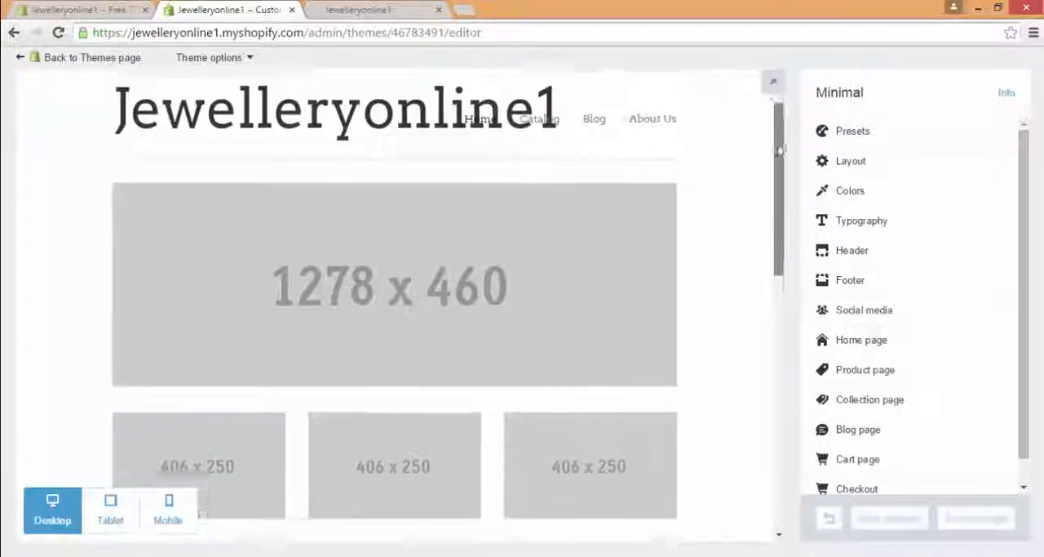
{"action": "left_click_drag", "start_coordinate": [789, 141], "coordinate": [786, 99]}
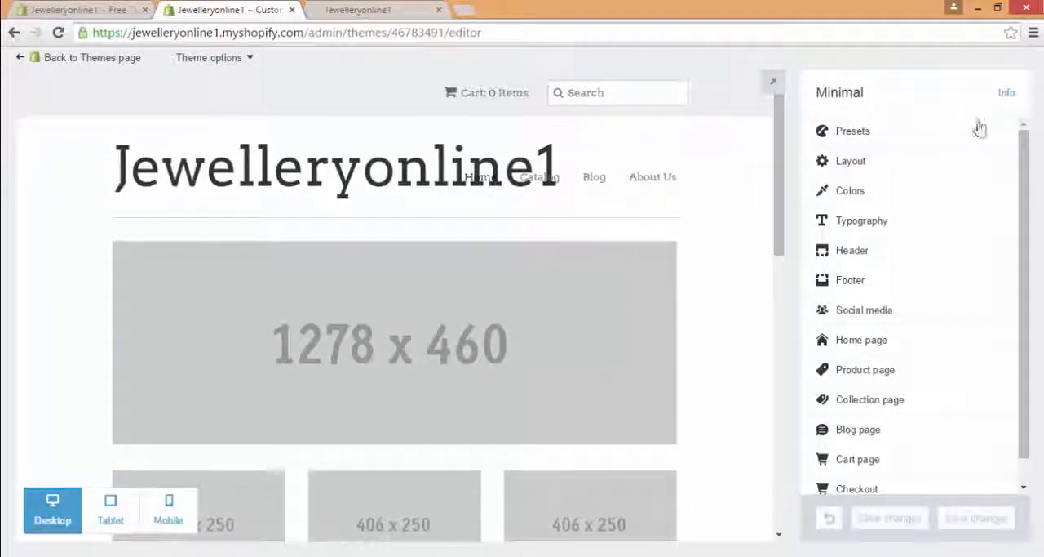
{"action": "left_click_drag", "start_coordinate": [1025, 189], "coordinate": [1017, 120]}
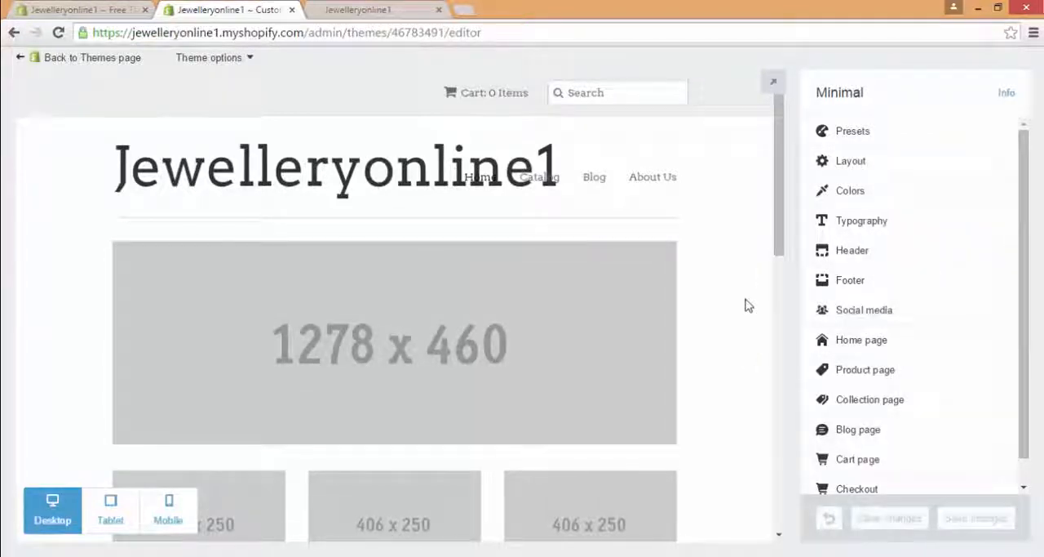
{"action": "scroll", "coordinate": [786, 183], "scroll_direction": "down", "scroll_amount": 1}
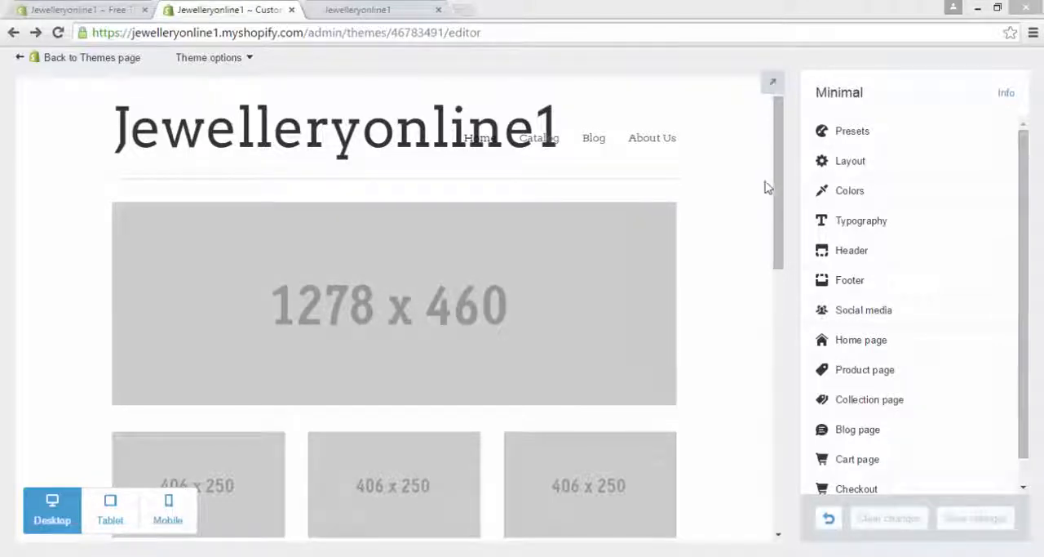
{"action": "left_click_drag", "start_coordinate": [781, 183], "coordinate": [765, 345]}
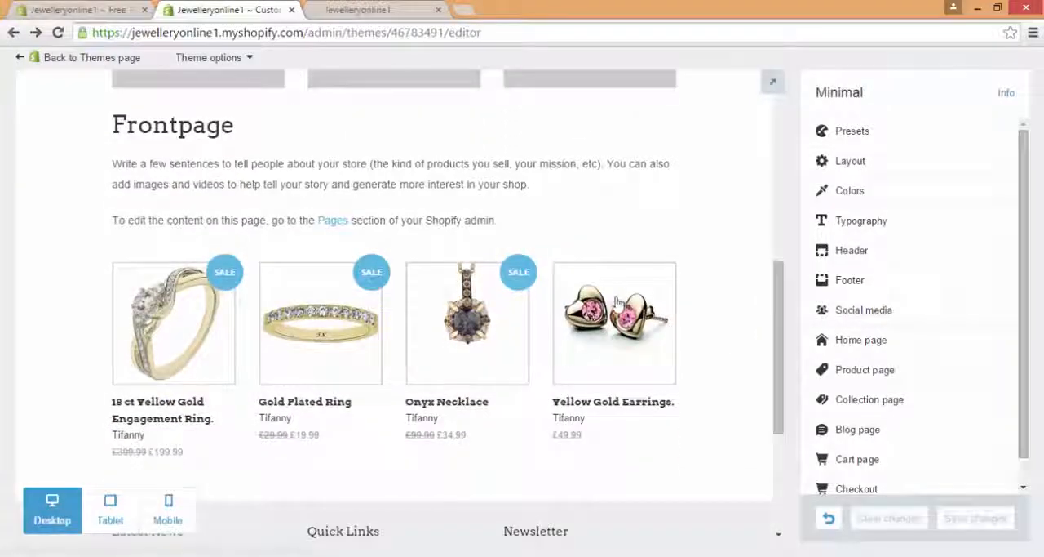
Step: Open the theme's home page settings and check the slideshow options and recommended image size for Slide 1
{"action": "left_click_drag", "start_coordinate": [778, 305], "coordinate": [778, 158]}
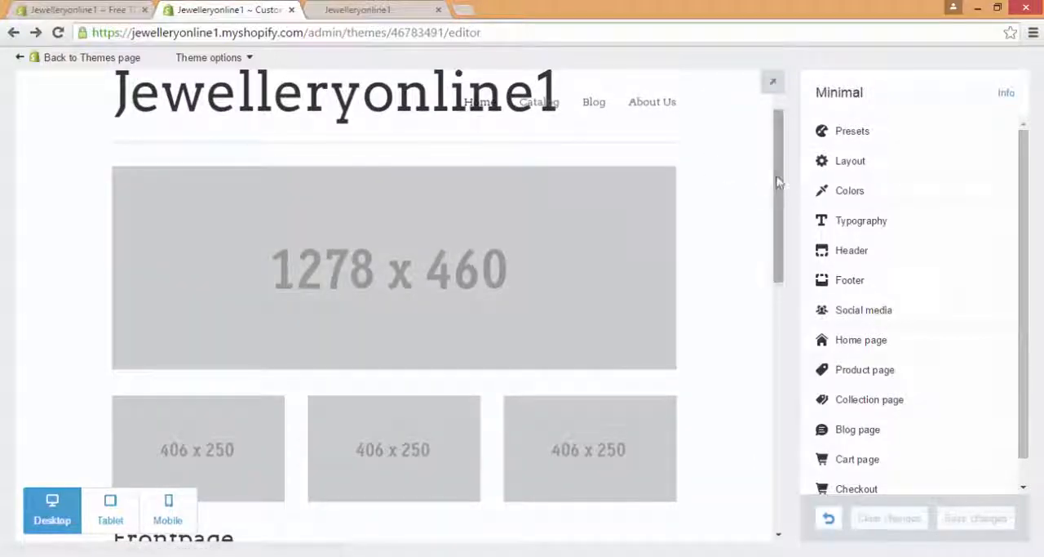
{"action": "left_click_drag", "start_coordinate": [782, 186], "coordinate": [782, 158]}
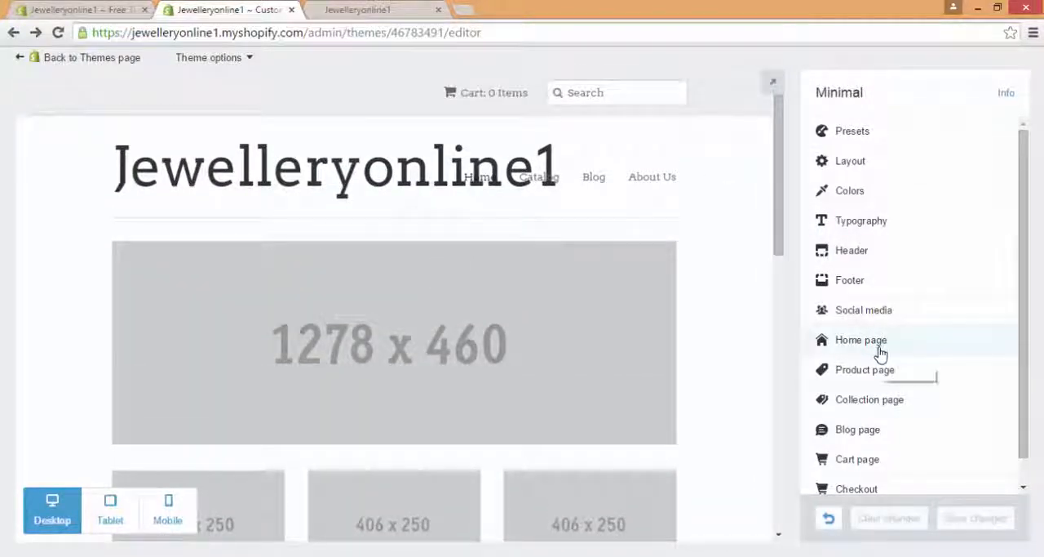
{"action": "left_click", "coordinate": [880, 351]}
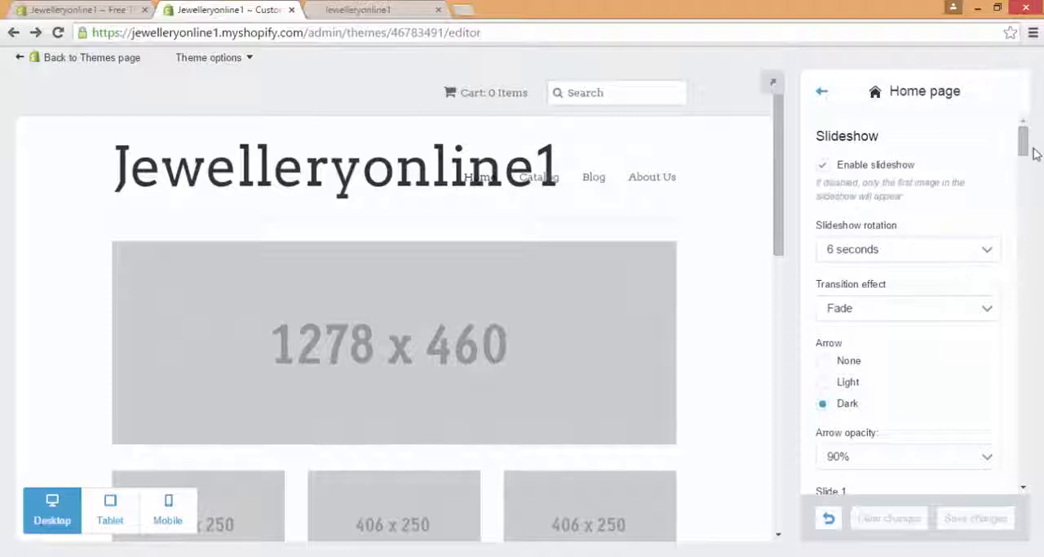
{"action": "left_click_drag", "start_coordinate": [1028, 146], "coordinate": [1029, 168]}
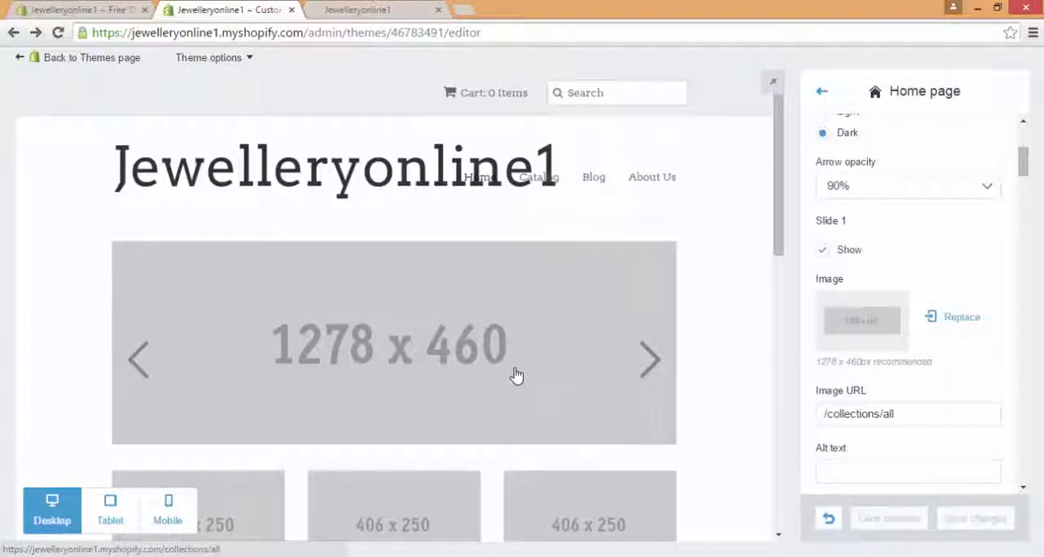
Step: Open resize2mail.com in a new browser tab and choose its "on your own" option for custom image sizes
{"action": "left_click", "coordinate": [463, 9]}
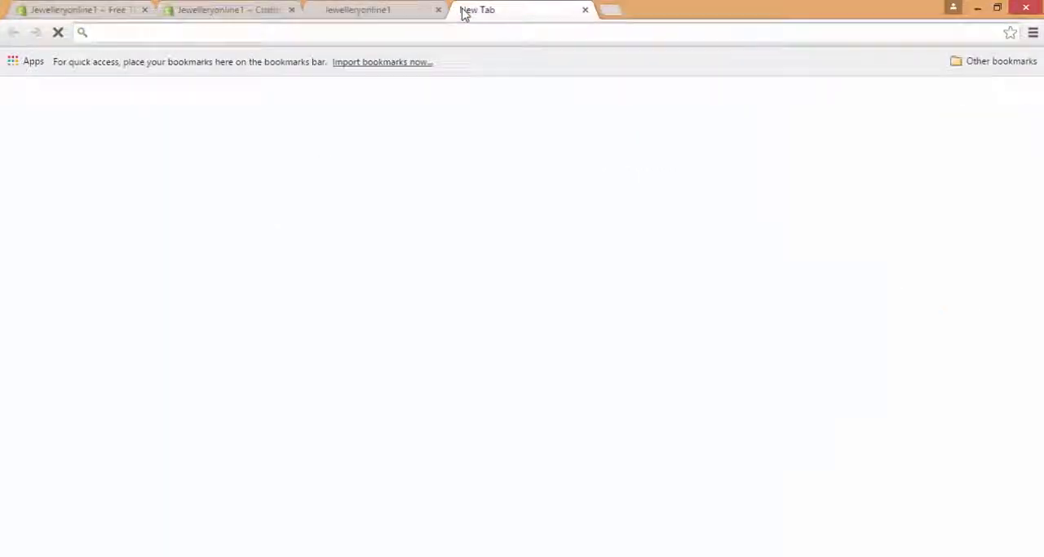
{"action": "type", "text": "resize2mai"}
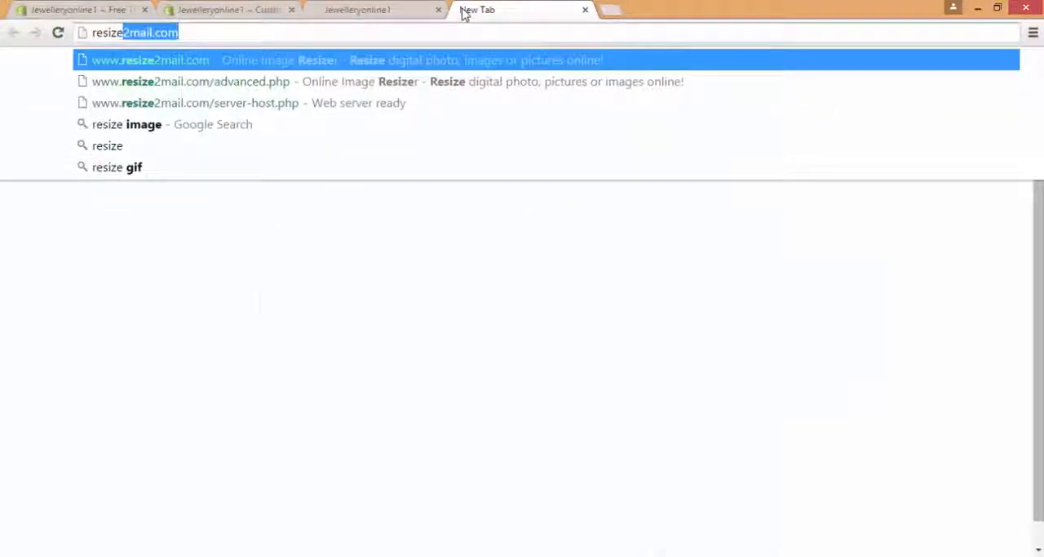
{"action": "type", "text": "l.c"}
{"action": "key", "text": "Return"}
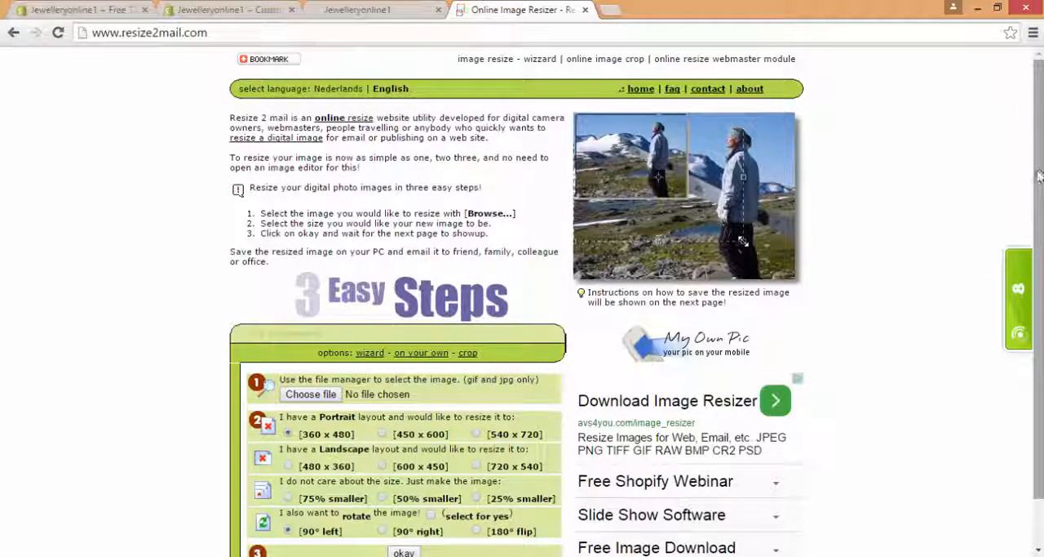
{"action": "scroll", "coordinate": [1039, 175], "scroll_direction": "down", "scroll_amount": 1}
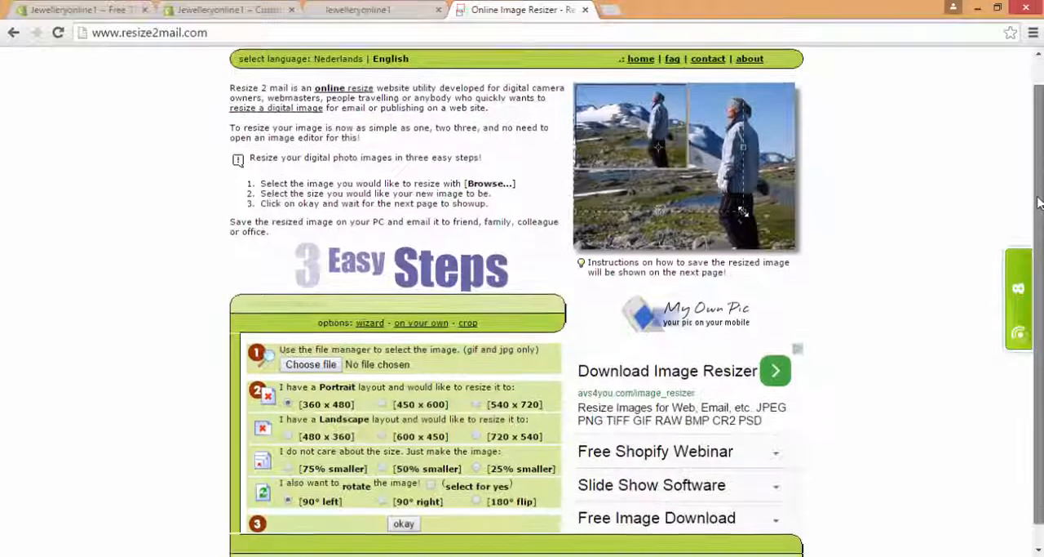
{"action": "left_click", "coordinate": [421, 327]}
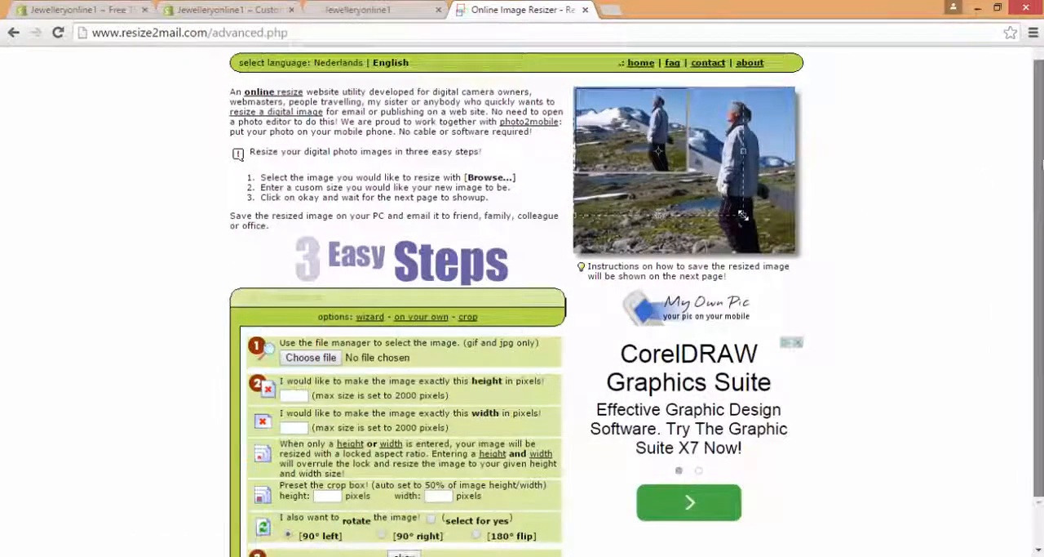
Step: Choose slide1.jpg from the Shopify Images folder as the image to resize
{"action": "scroll", "coordinate": [413, 259], "scroll_direction": "down", "scroll_amount": 1}
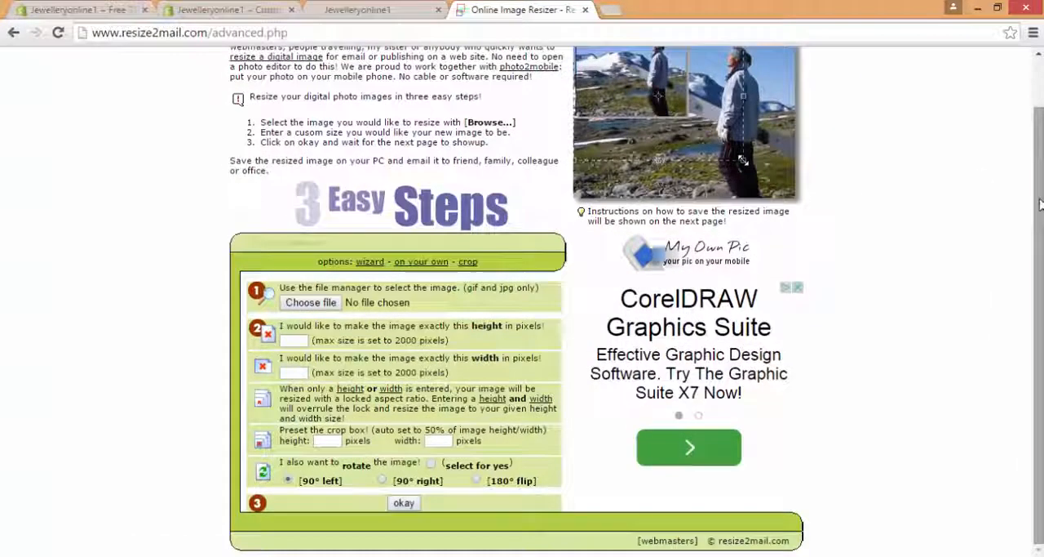
{"action": "left_click", "coordinate": [323, 307]}
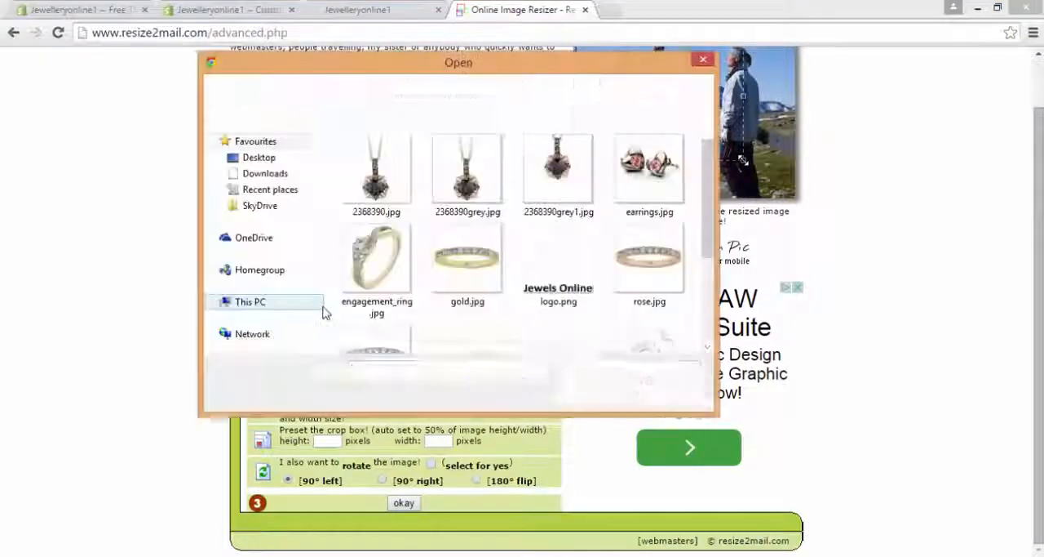
{"action": "scroll", "coordinate": [653, 237], "scroll_direction": "down", "scroll_amount": 2}
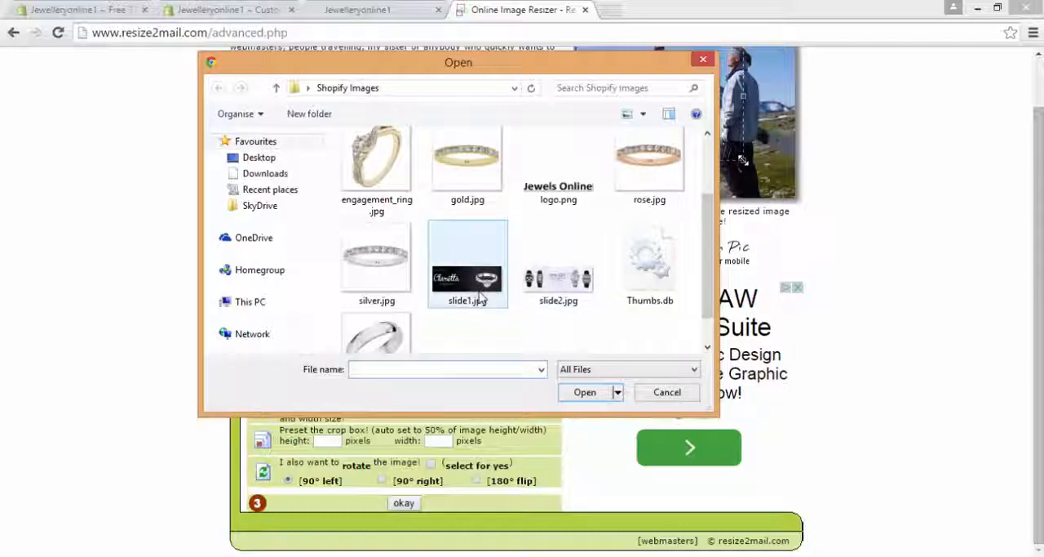
{"action": "double_click", "coordinate": [480, 298]}
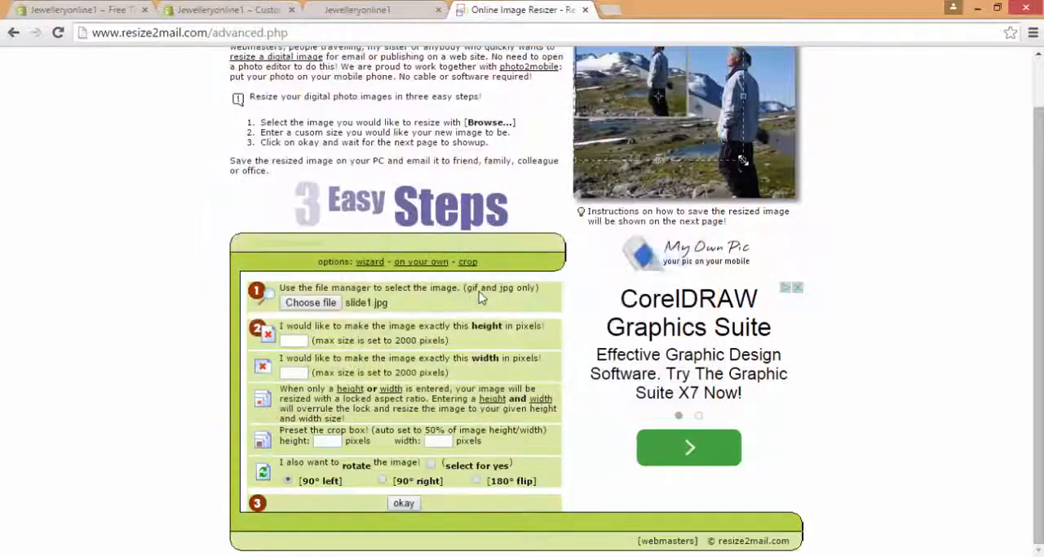
Step: Set the resized image's height to 460 pixels and its width to 1278 pixels
{"action": "left_click", "coordinate": [292, 345]}
{"action": "type", "text": "4"}
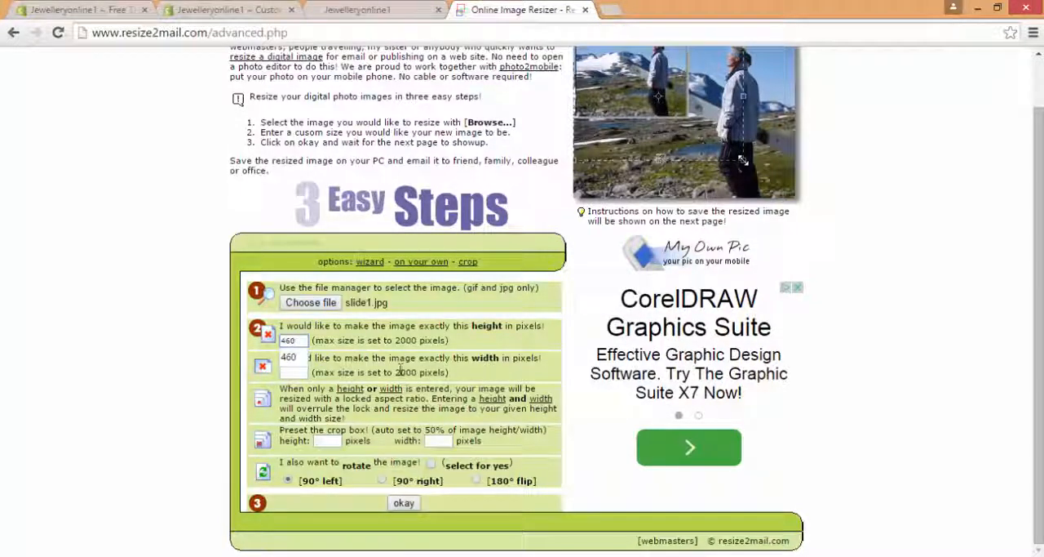
{"action": "type", "text": "60"}
{"action": "left_click", "coordinate": [307, 372]}
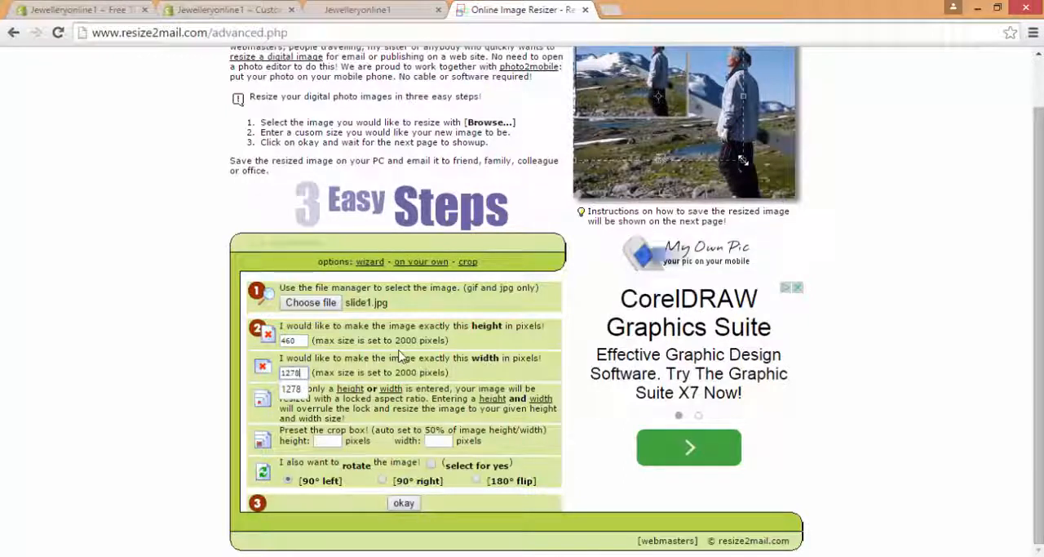
Step: Run the resize of slide1.jpg and check the resulting image and its save options
{"action": "left_click", "coordinate": [405, 503]}
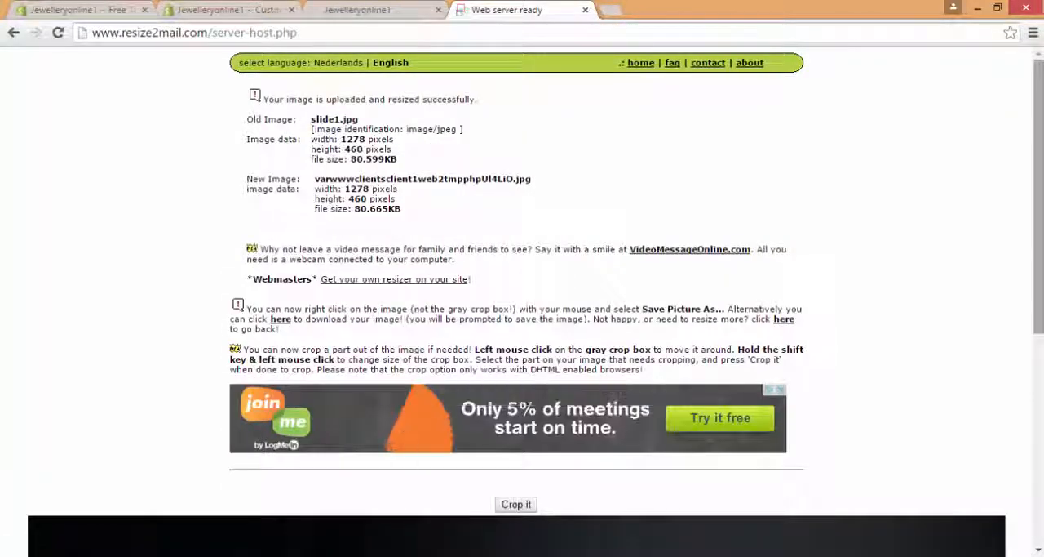
{"action": "scroll", "coordinate": [1034, 305], "scroll_direction": "down", "scroll_amount": 4}
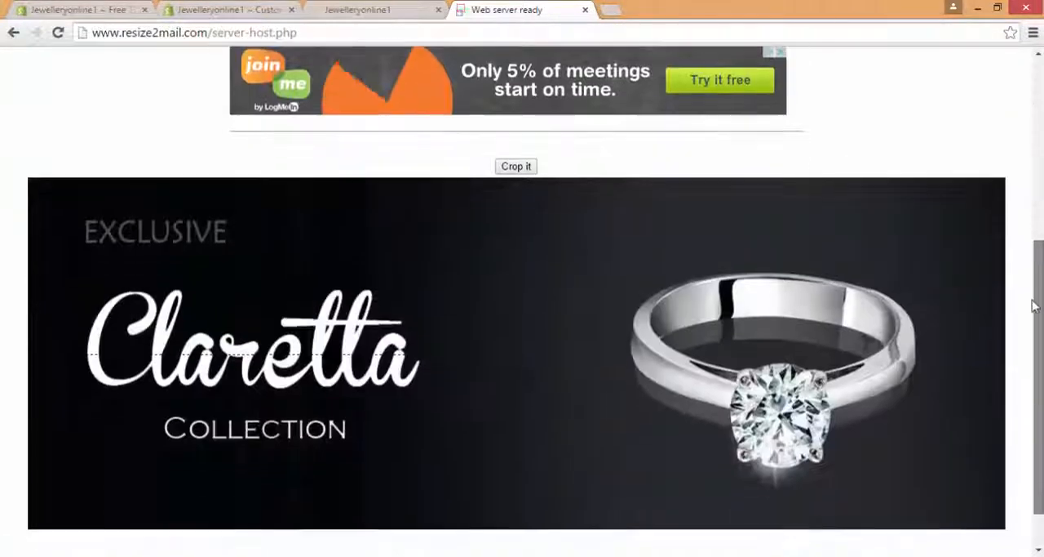
{"action": "right_click", "coordinate": [749, 296]}
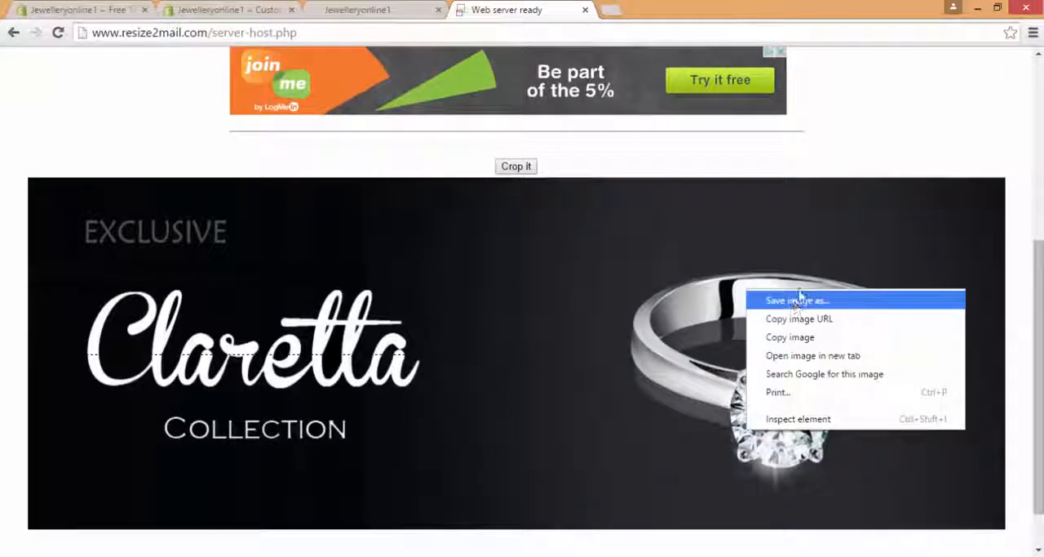
{"action": "left_click", "coordinate": [865, 165]}
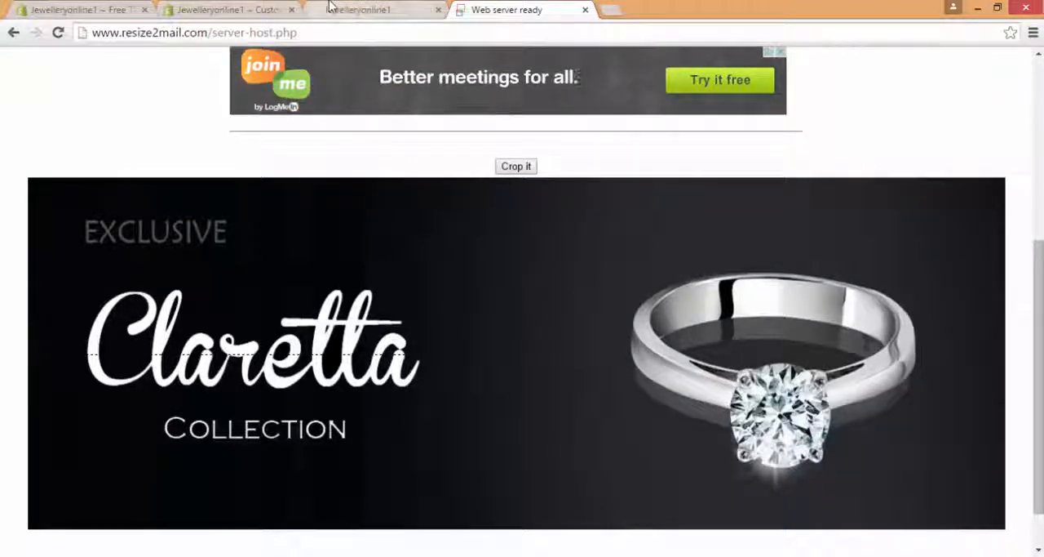
Step: Return to the Shopify theme editor and replace the Slide 1 image with slide1.jpg from the Shopify Images folder
{"action": "left_click", "coordinate": [229, 9]}
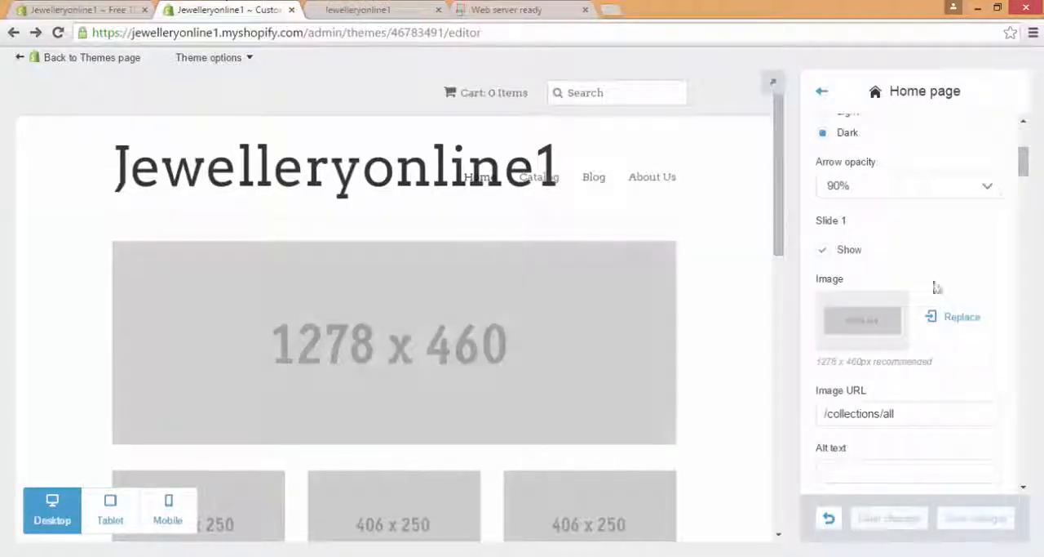
{"action": "left_click", "coordinate": [961, 320]}
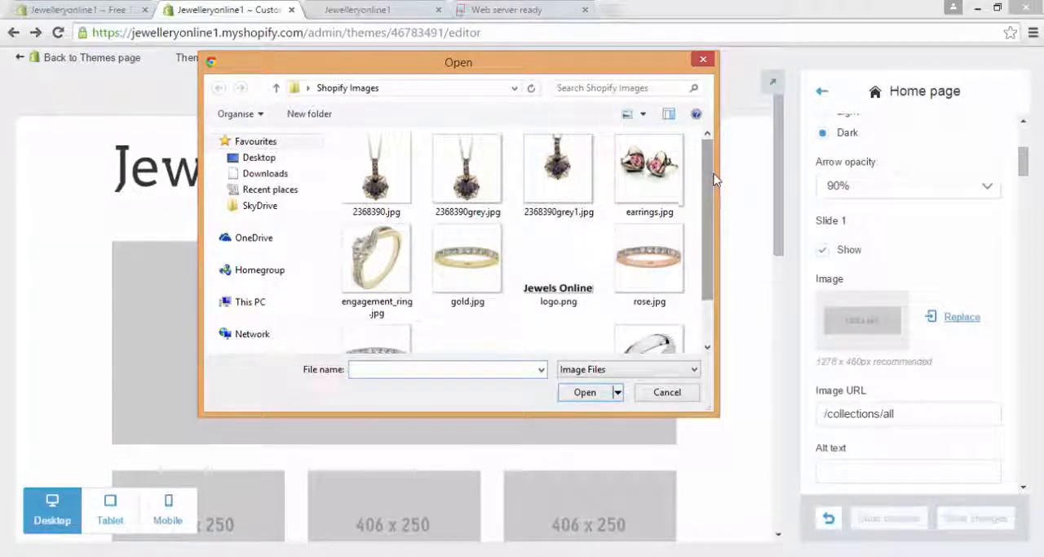
{"action": "scroll", "coordinate": [714, 175], "scroll_direction": "down", "scroll_amount": 1}
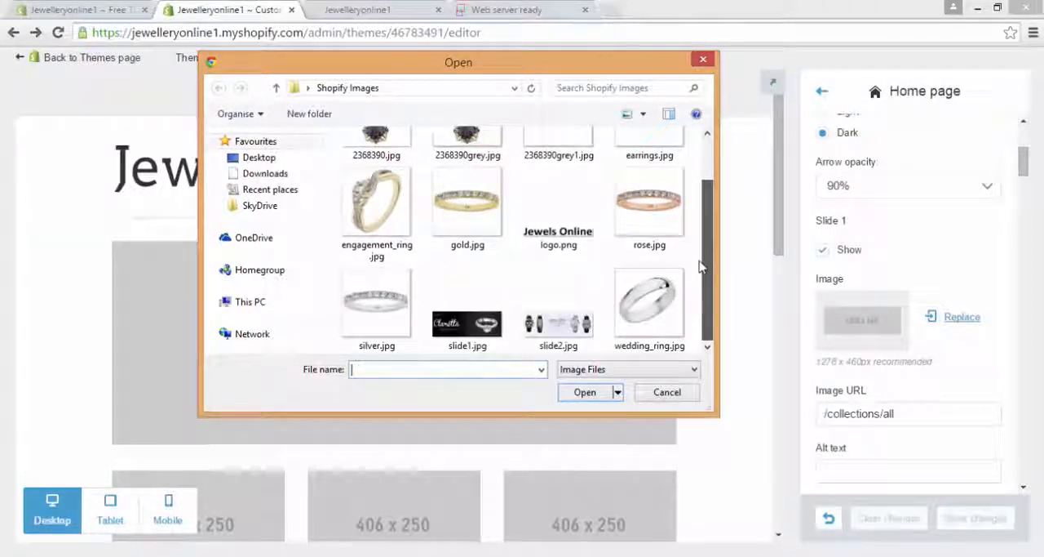
{"action": "double_click", "coordinate": [480, 335]}
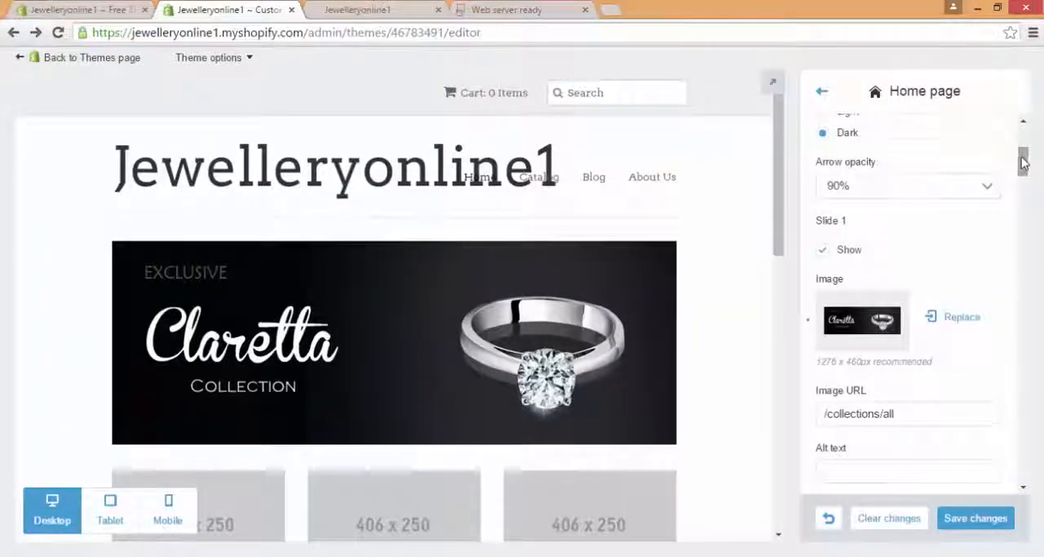
Step: Replace the Slide 2 image with slide2.jpg and check the slideshow in the home page preview
{"action": "mouse_move", "coordinate": [1022, 159]}
{"action": "left_mouse_down"}
{"action": "mouse_move", "coordinate": [1025, 187]}
{"action": "mouse_move", "coordinate": [1025, 175]}
{"action": "left_mouse_up"}
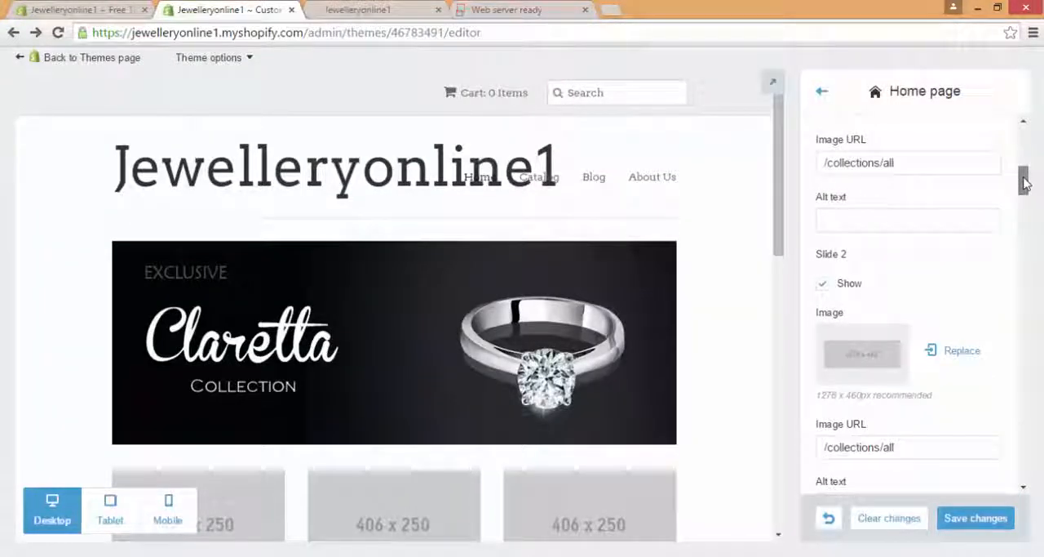
{"action": "left_click", "coordinate": [963, 351]}
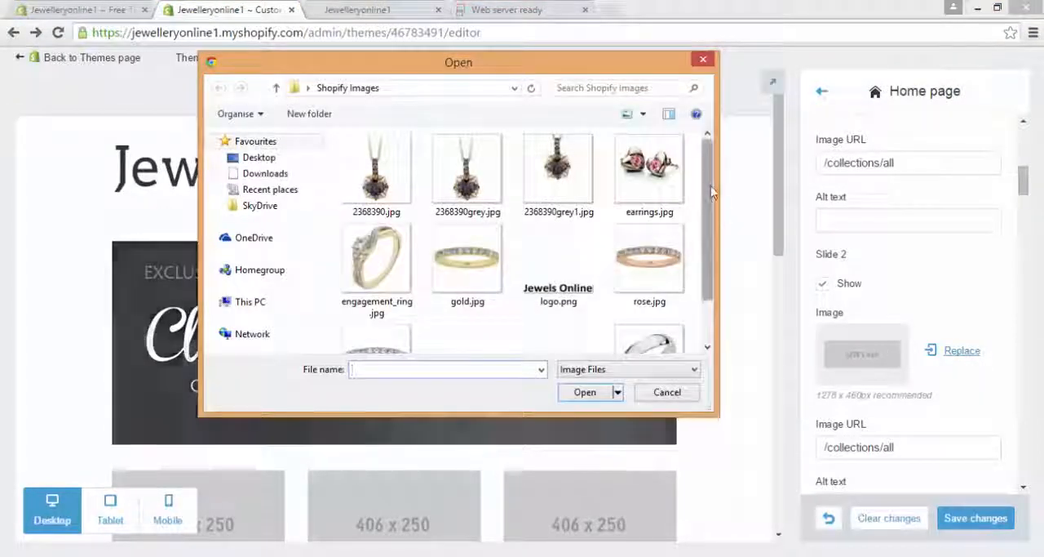
{"action": "scroll", "coordinate": [689, 261], "scroll_direction": "down", "scroll_amount": 2}
{"action": "double_click", "coordinate": [540, 338]}
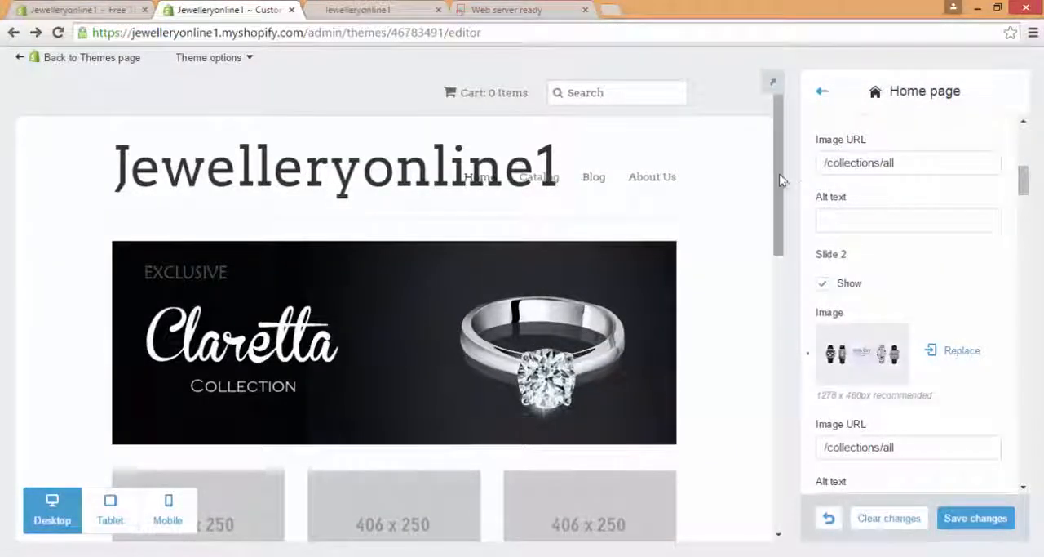
{"action": "left_click_drag", "start_coordinate": [780, 174], "coordinate": [780, 179]}
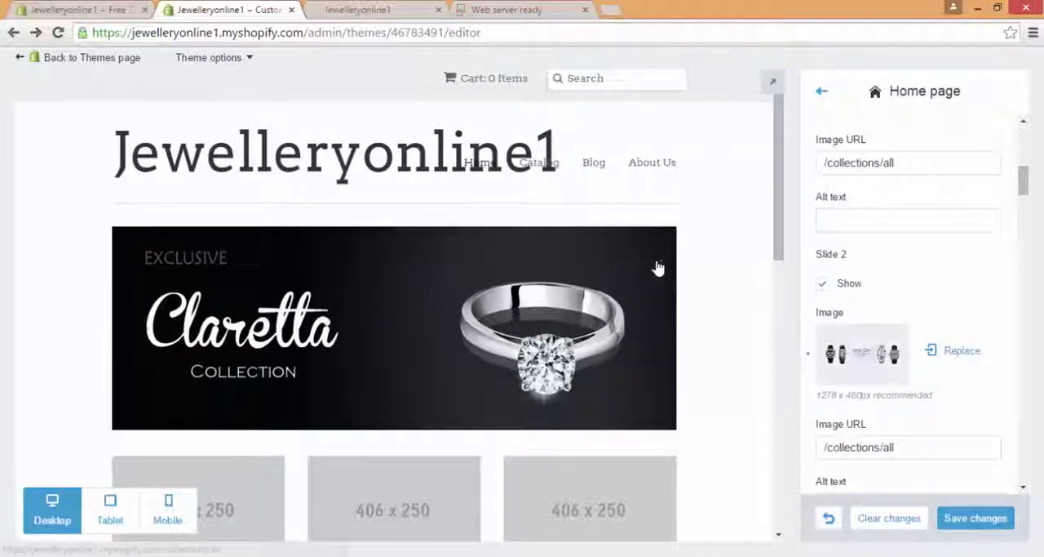
{"action": "left_click_drag", "start_coordinate": [783, 196], "coordinate": [786, 220]}
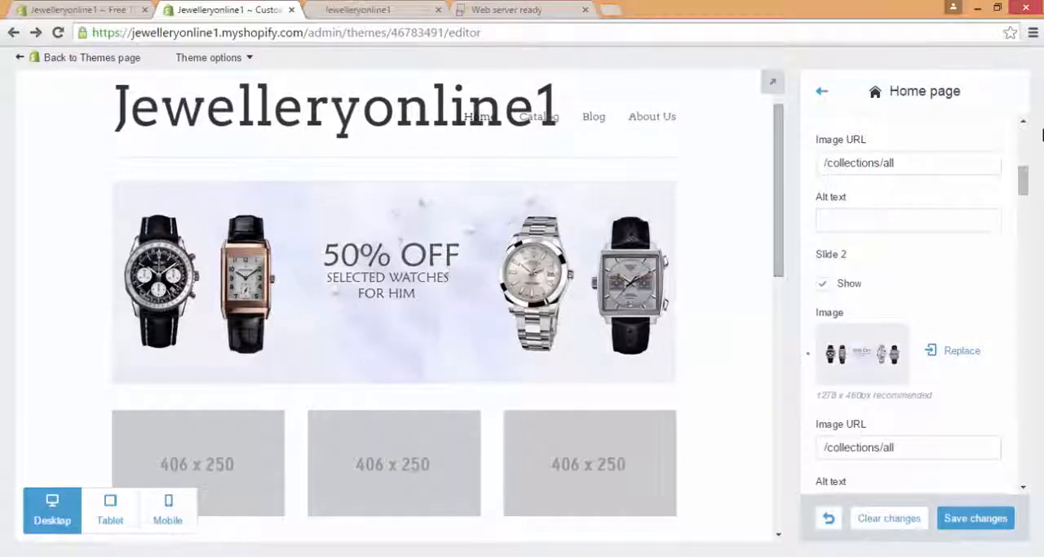
Step: Turn off the three promotional images on the home page
{"action": "left_click_drag", "start_coordinate": [1026, 174], "coordinate": [1025, 377]}
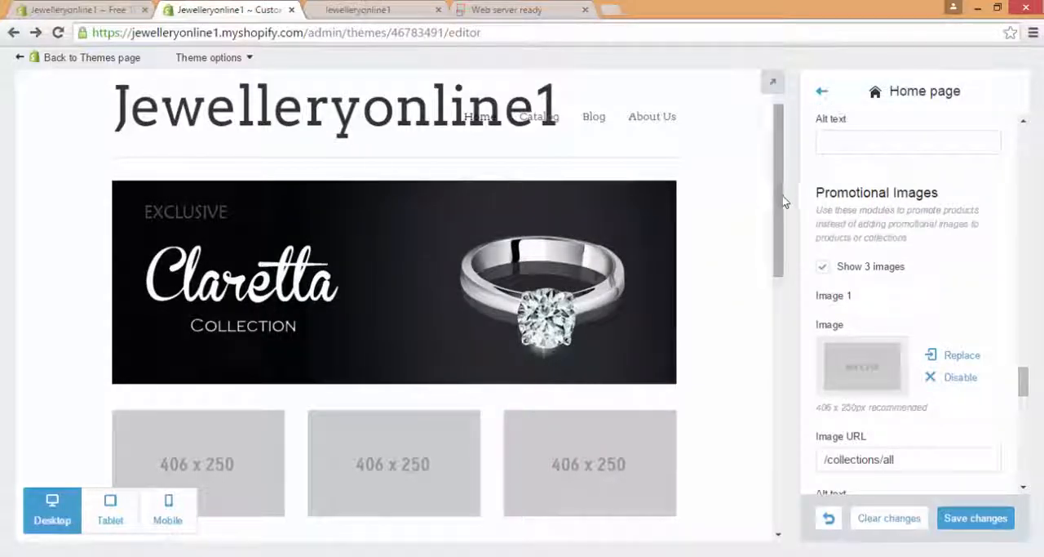
{"action": "left_click_drag", "start_coordinate": [782, 196], "coordinate": [783, 203]}
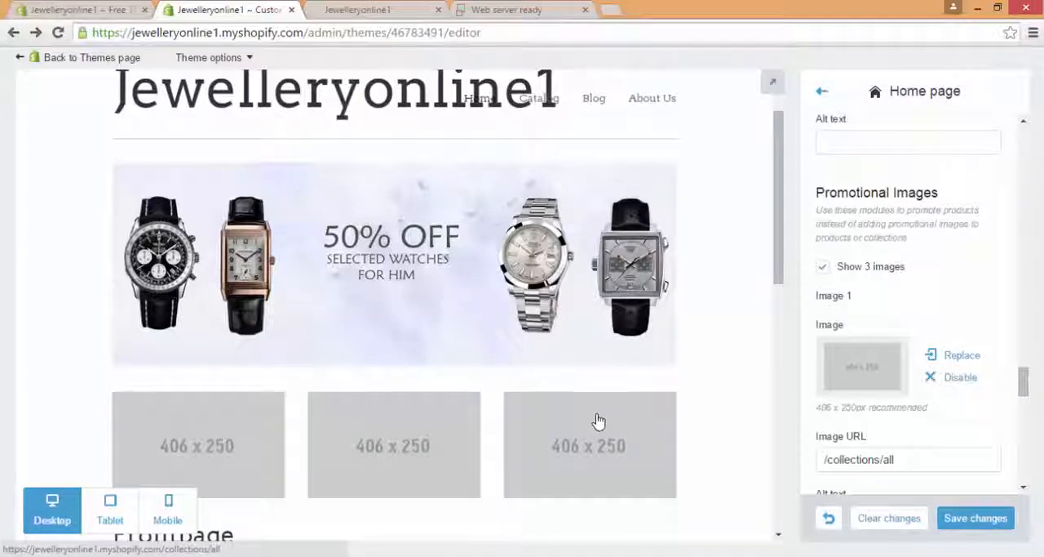
{"action": "left_click", "coordinate": [823, 267]}
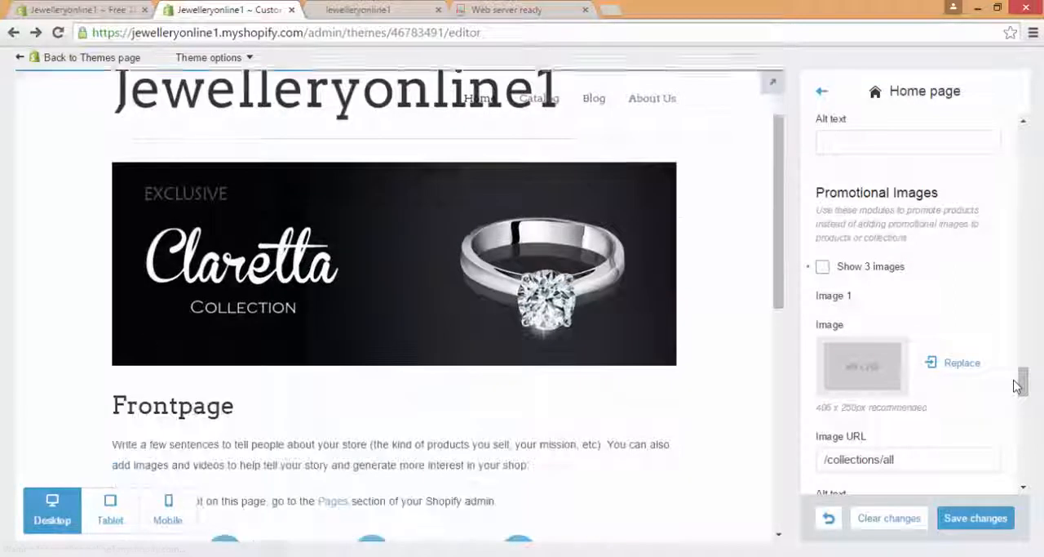
Step: Hide the home page's Content heading and set its additional content to None
{"action": "left_click_drag", "start_coordinate": [1020, 384], "coordinate": [1018, 451]}
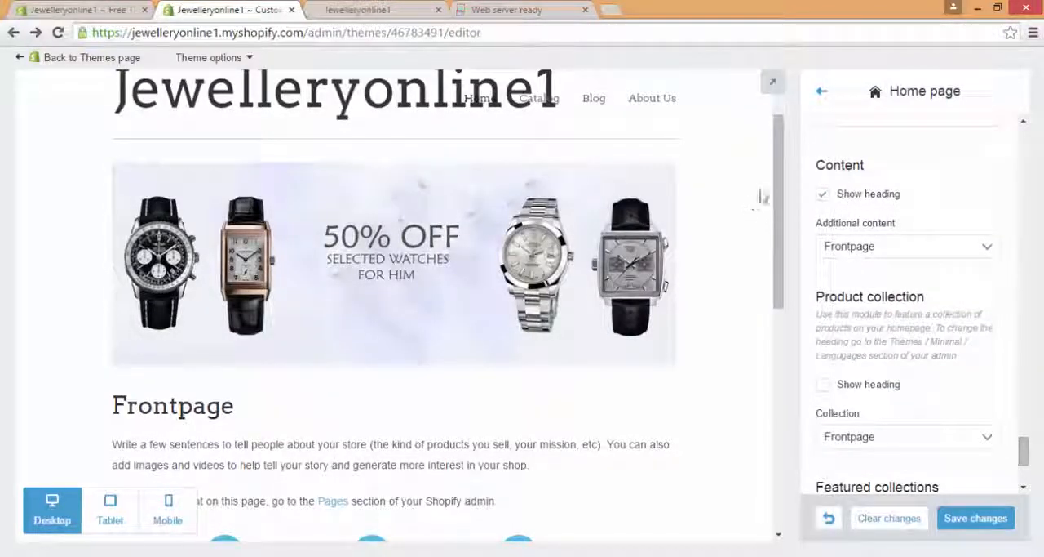
{"action": "left_click_drag", "start_coordinate": [776, 191], "coordinate": [808, 217]}
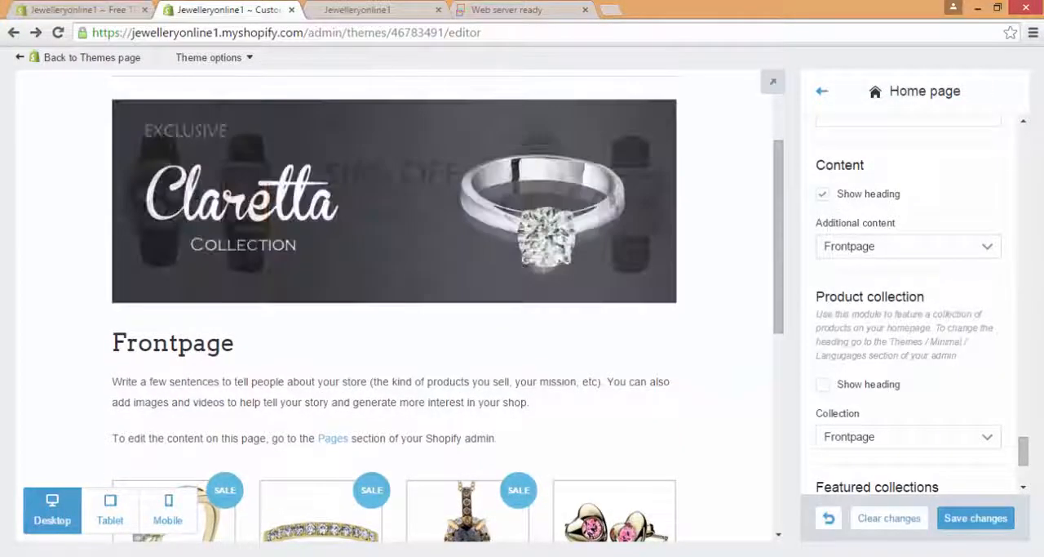
{"action": "left_click_drag", "start_coordinate": [236, 344], "coordinate": [114, 344]}
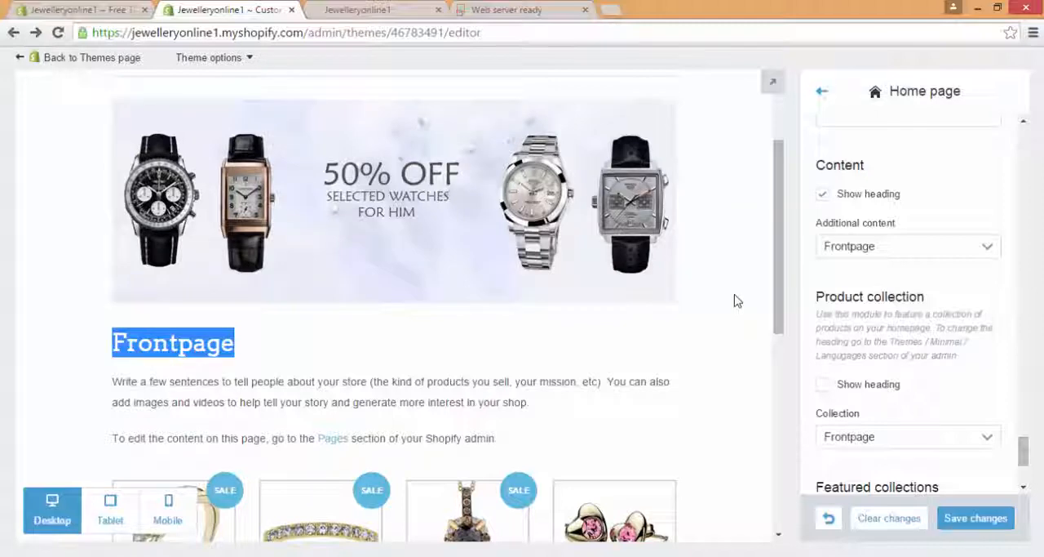
{"action": "left_click", "coordinate": [824, 199]}
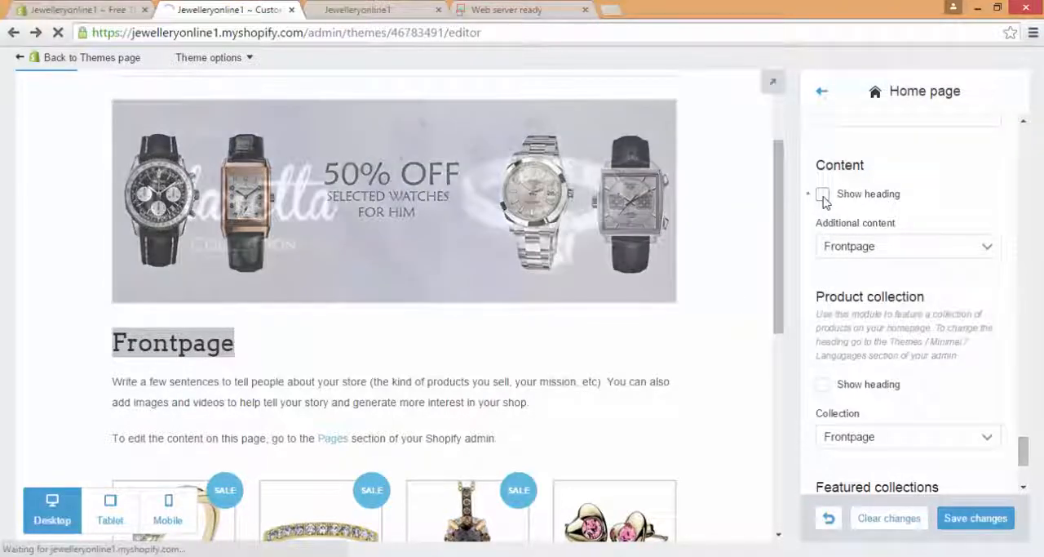
{"action": "left_click", "coordinate": [863, 248]}
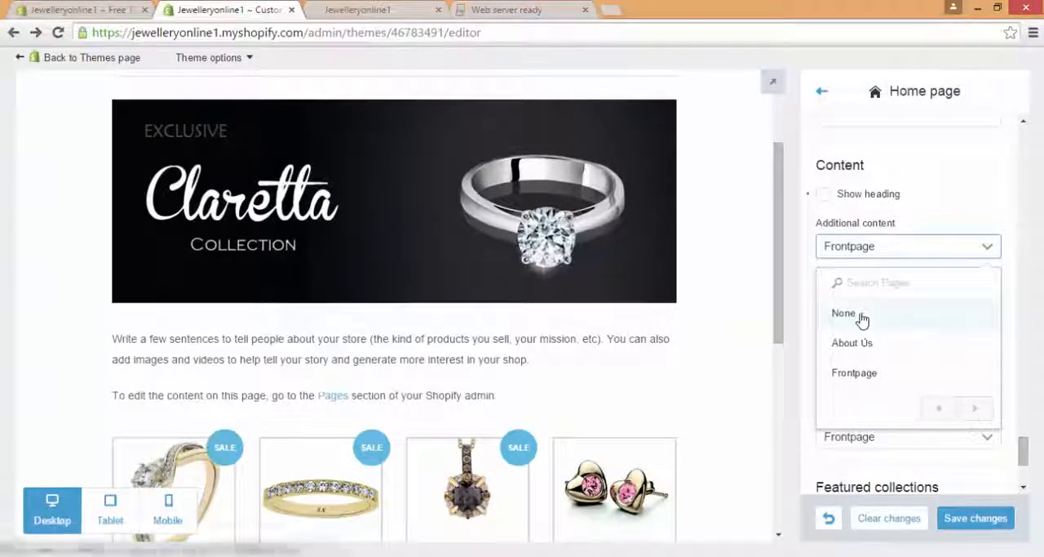
{"action": "left_click", "coordinate": [863, 316]}
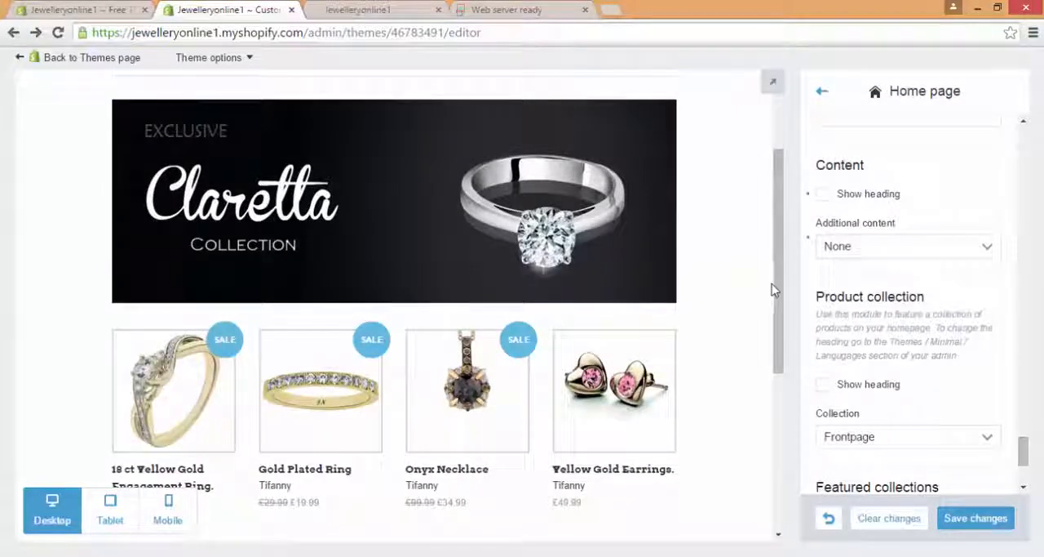
Step: Save the home page changes and reload the live storefront to check the updated theme
{"action": "left_click_drag", "start_coordinate": [779, 284], "coordinate": [783, 216]}
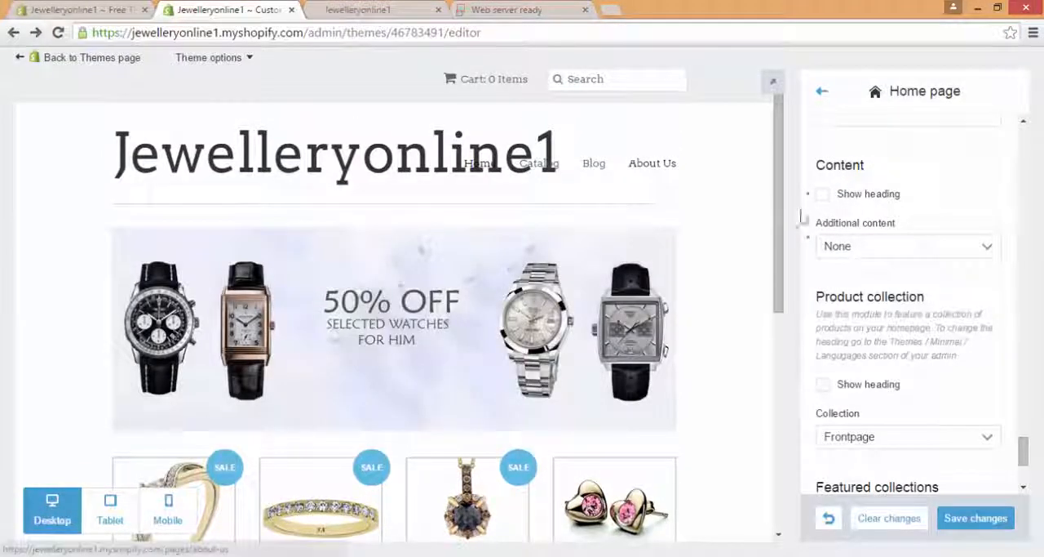
{"action": "left_click_drag", "start_coordinate": [1023, 461], "coordinate": [1021, 473]}
{"action": "left_click", "coordinate": [975, 518]}
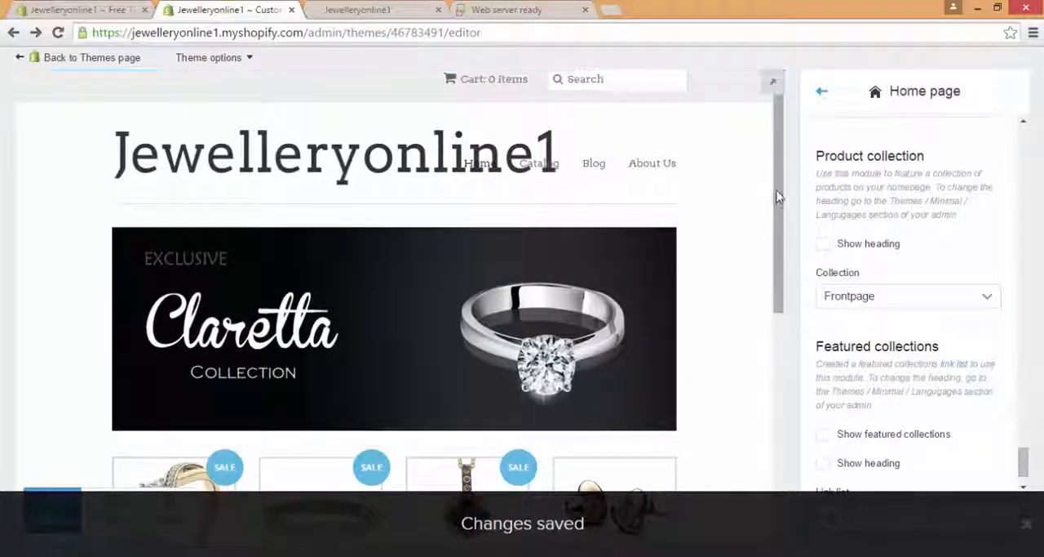
{"action": "left_click", "coordinate": [380, 9]}
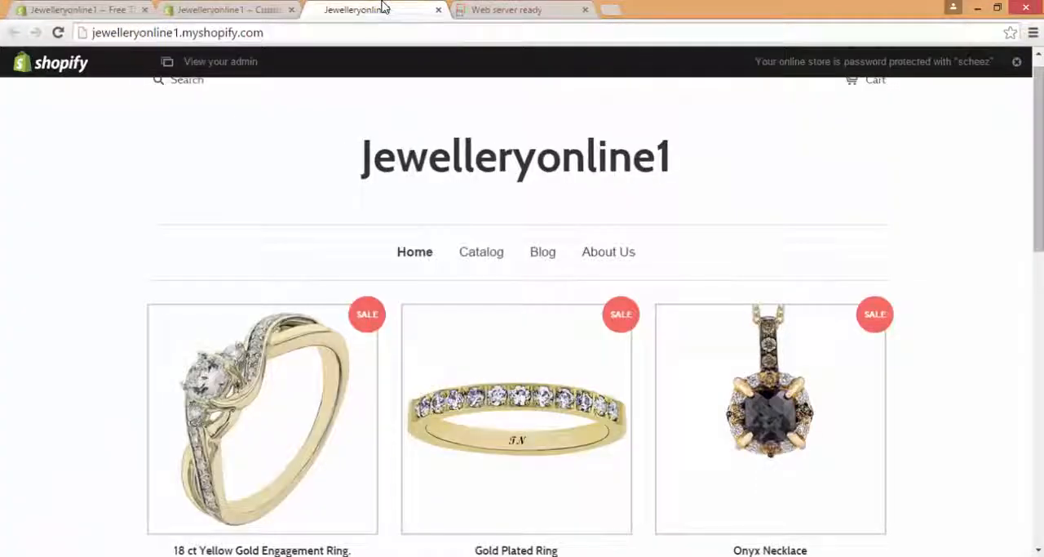
{"action": "left_click", "coordinate": [58, 35]}
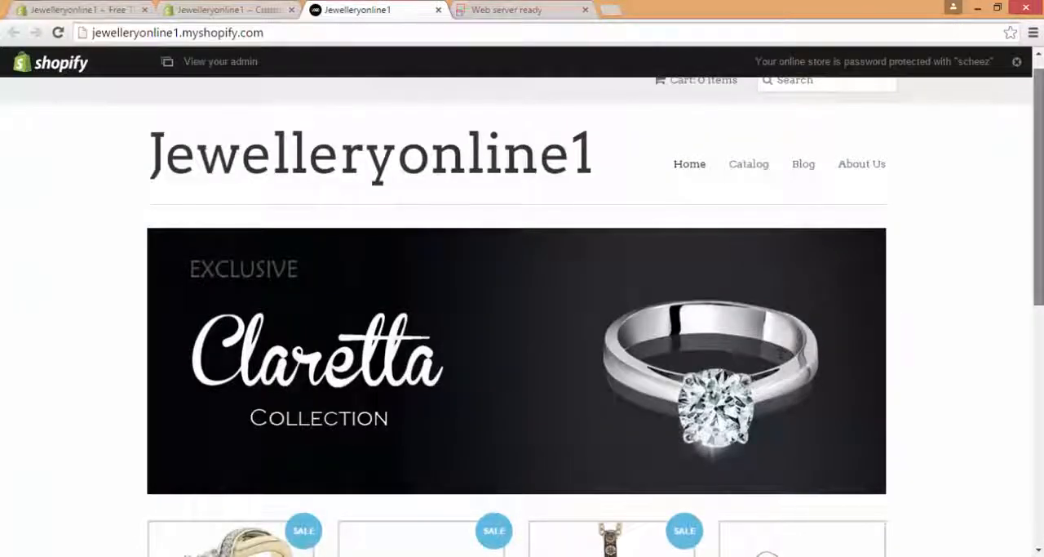
{"action": "mouse_move", "coordinate": [1038, 149]}
{"action": "left_mouse_down"}
{"action": "mouse_move", "coordinate": [1039, 131]}
{"action": "mouse_move", "coordinate": [1039, 277]}
{"action": "mouse_move", "coordinate": [1039, 129]}
{"action": "left_mouse_up"}
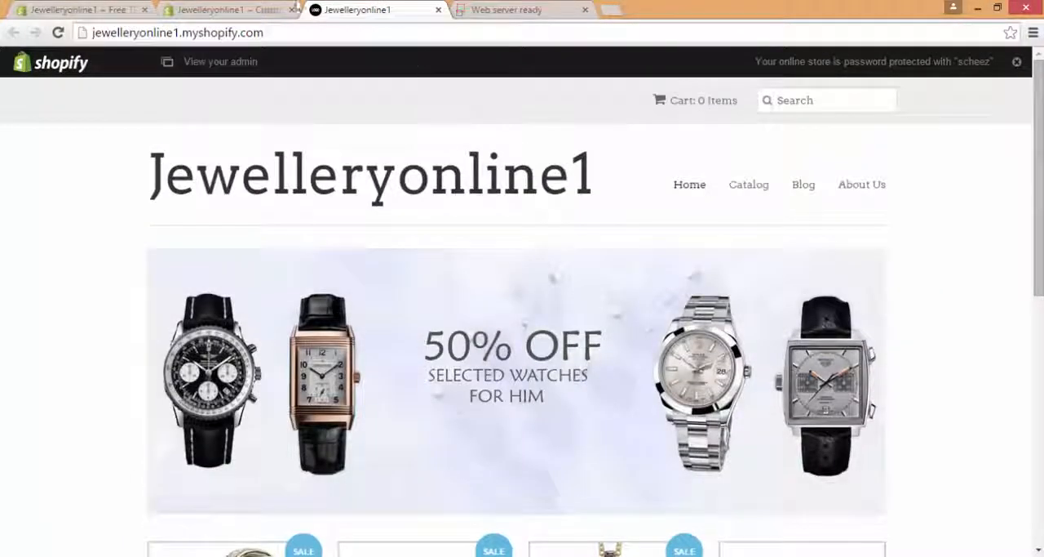
Step: Go back to the theme editor and leave the home page settings for the Minimal theme's main settings list
{"action": "left_click", "coordinate": [235, 10]}
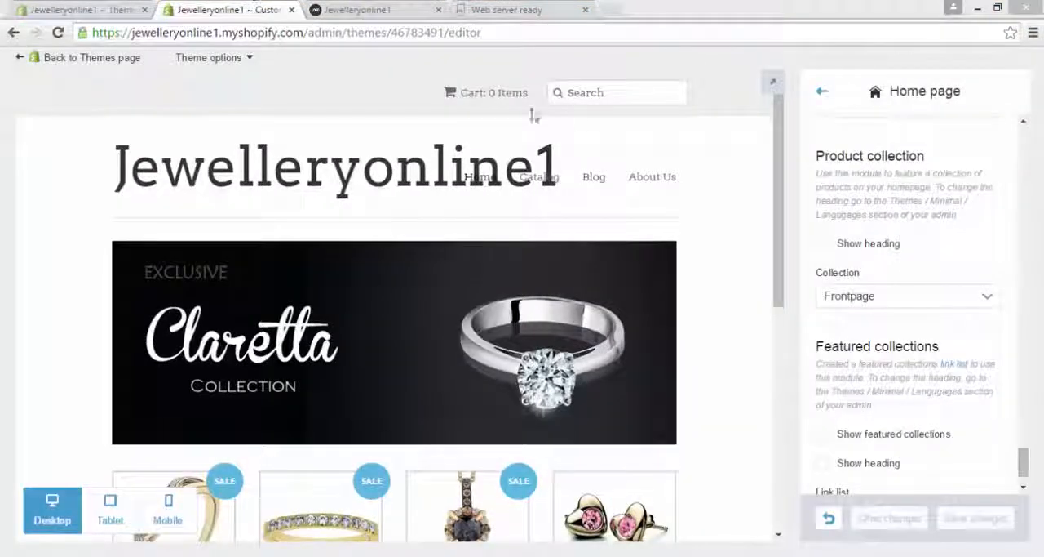
{"action": "left_click", "coordinate": [820, 93]}
{"action": "left_click", "coordinate": [818, 93]}
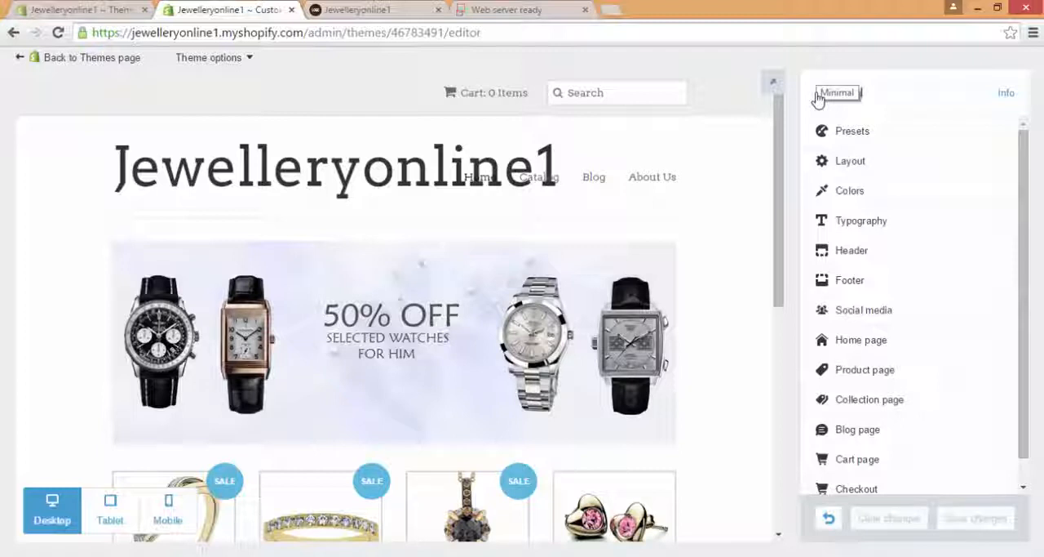
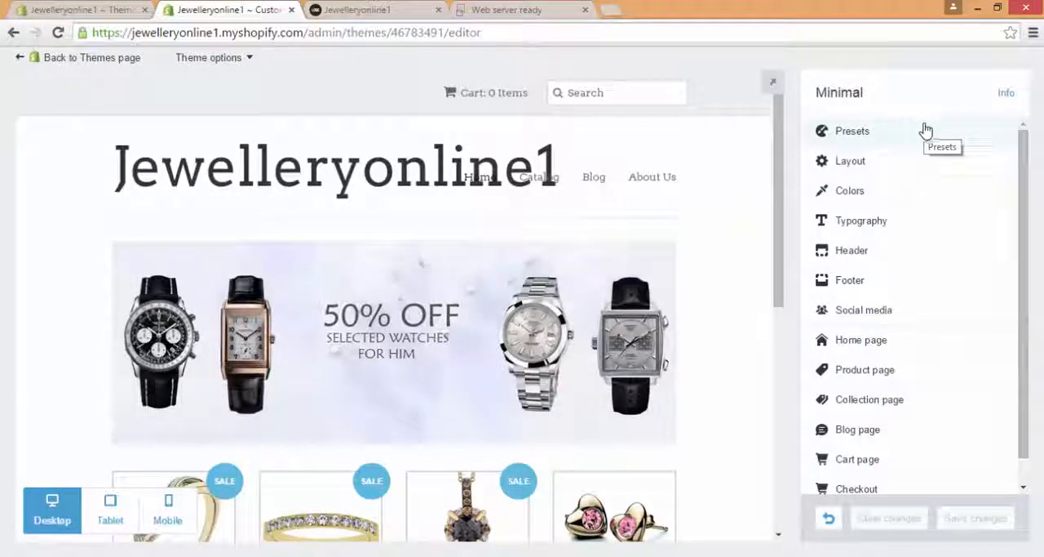
Step: Review the theme's Presets and Layout settings and open the Colors settings at the background options
{"action": "left_click", "coordinate": [921, 146]}
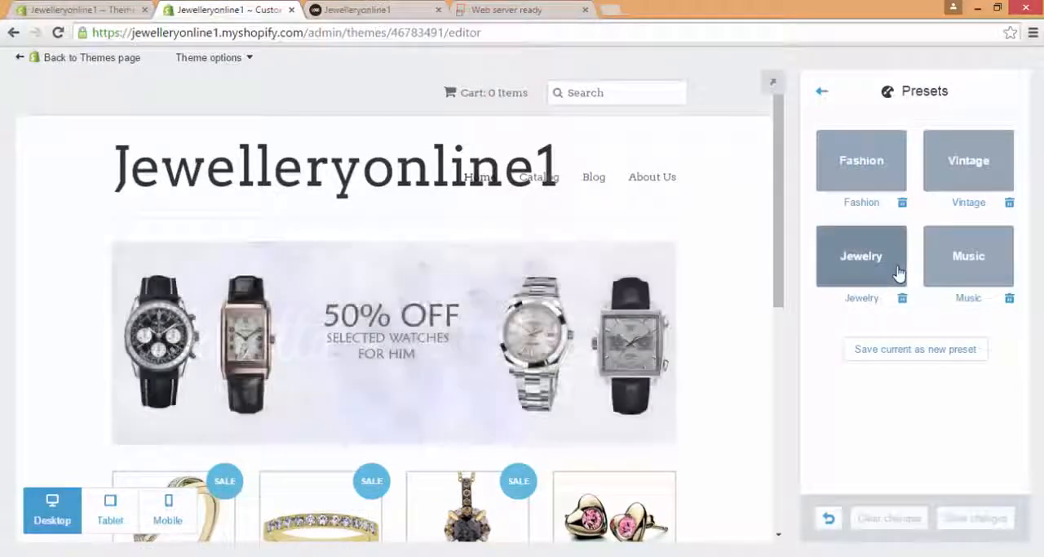
{"action": "left_click", "coordinate": [827, 98]}
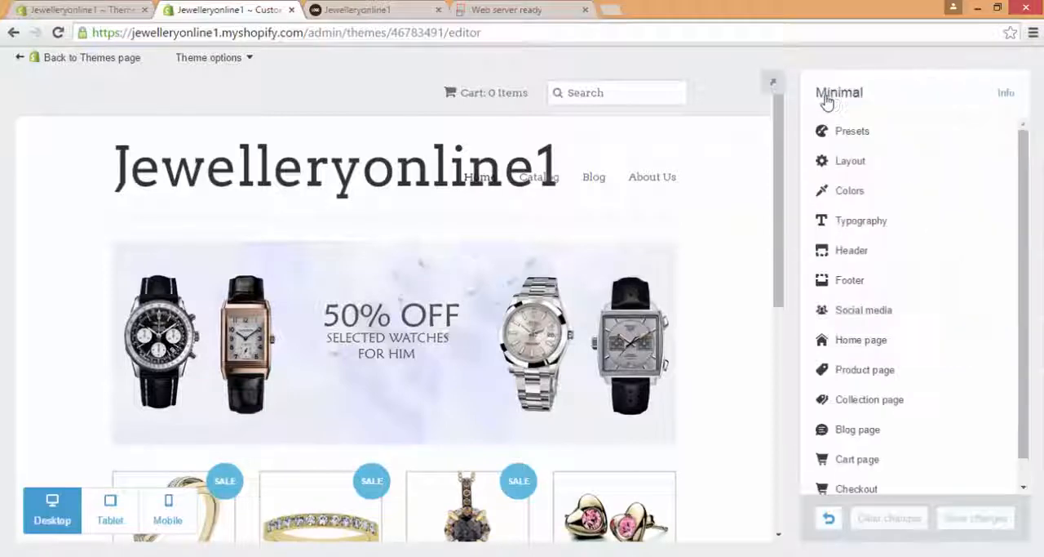
{"action": "left_click", "coordinate": [901, 170]}
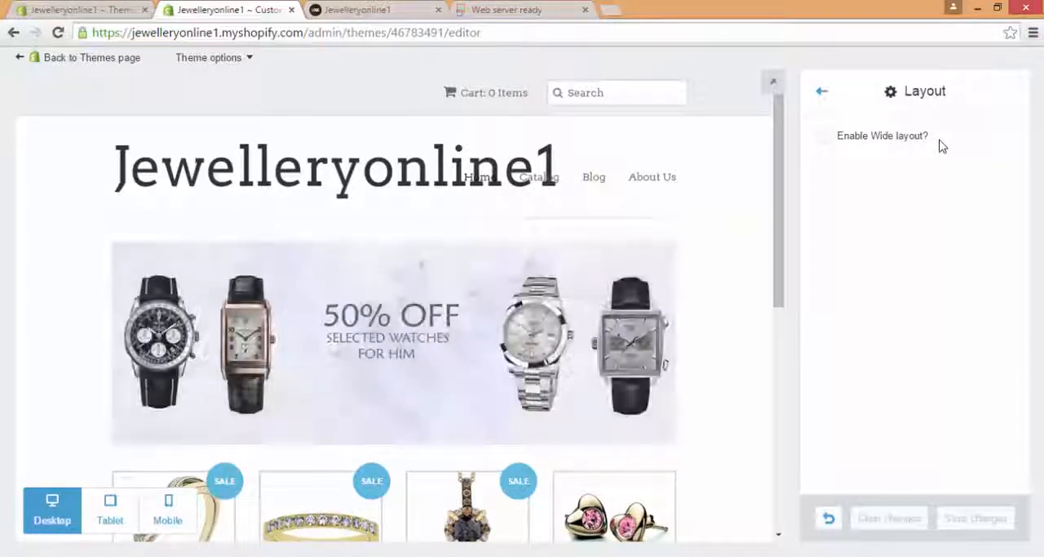
{"action": "left_click", "coordinate": [822, 94]}
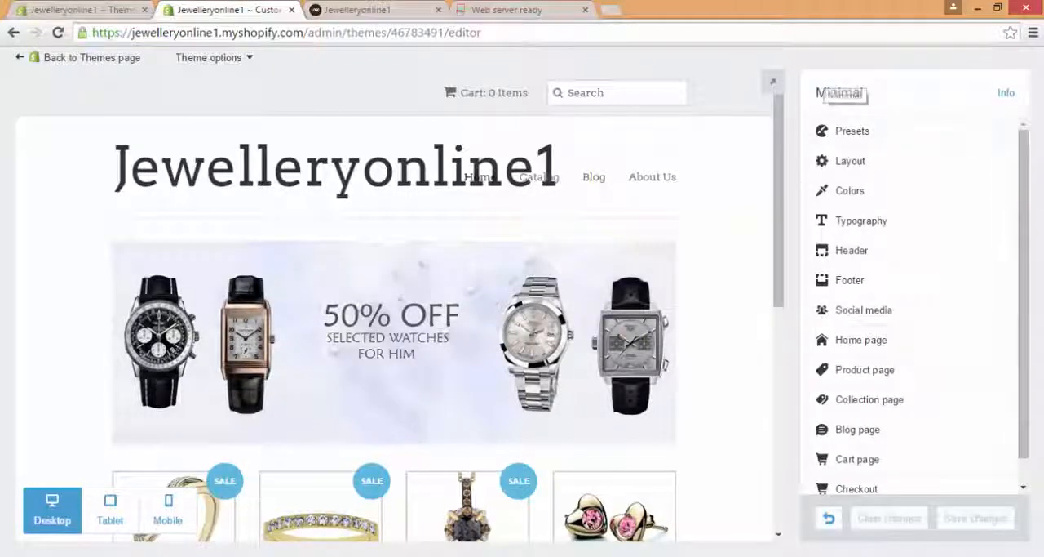
{"action": "left_click", "coordinate": [903, 198]}
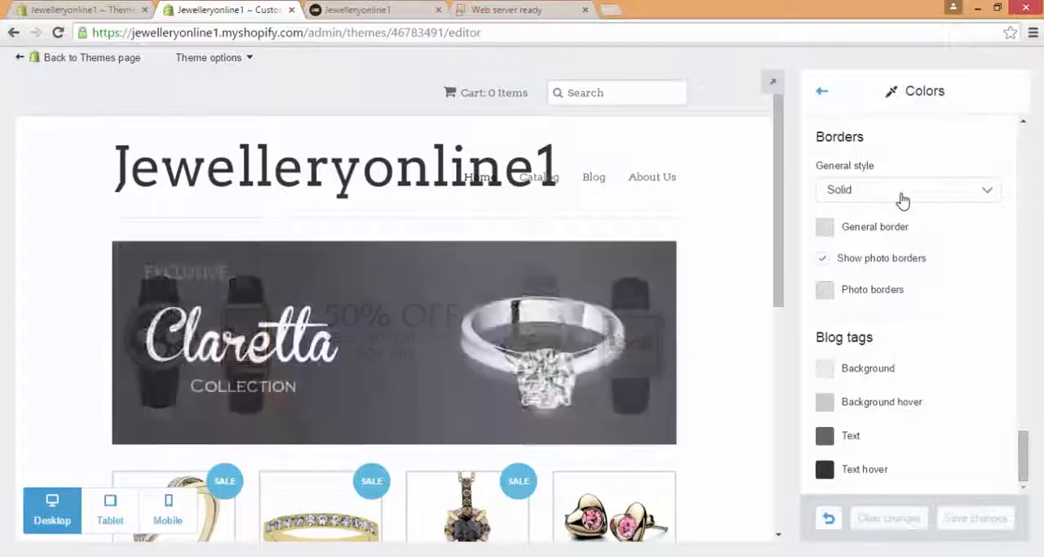
{"action": "scroll", "coordinate": [1021, 380], "scroll_direction": "up", "scroll_amount": 2}
{"action": "scroll", "coordinate": [1035, 188], "scroll_direction": "up", "scroll_amount": 10}
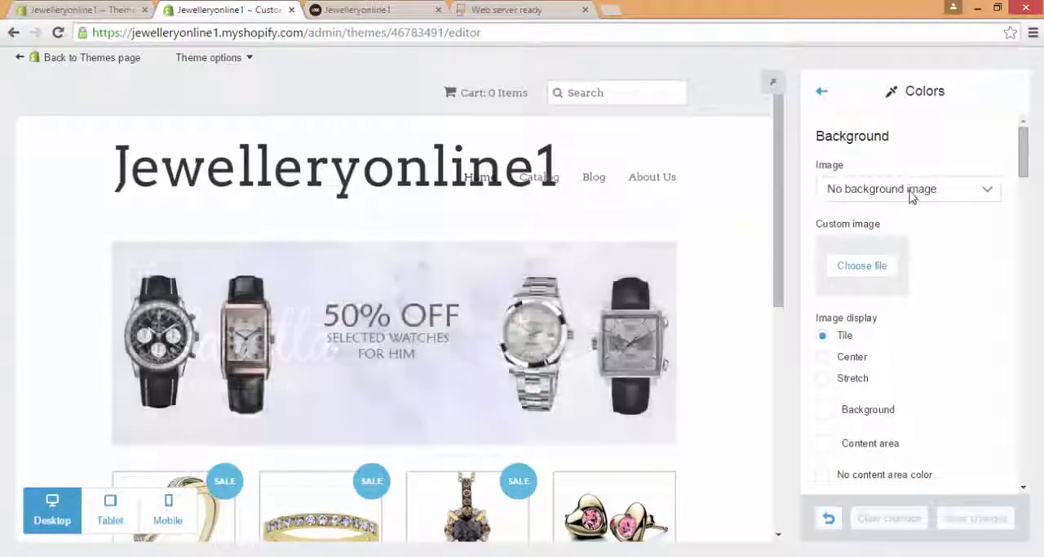
Step: Try the Music style background image and return the setting to No background image
{"action": "left_click", "coordinate": [912, 192]}
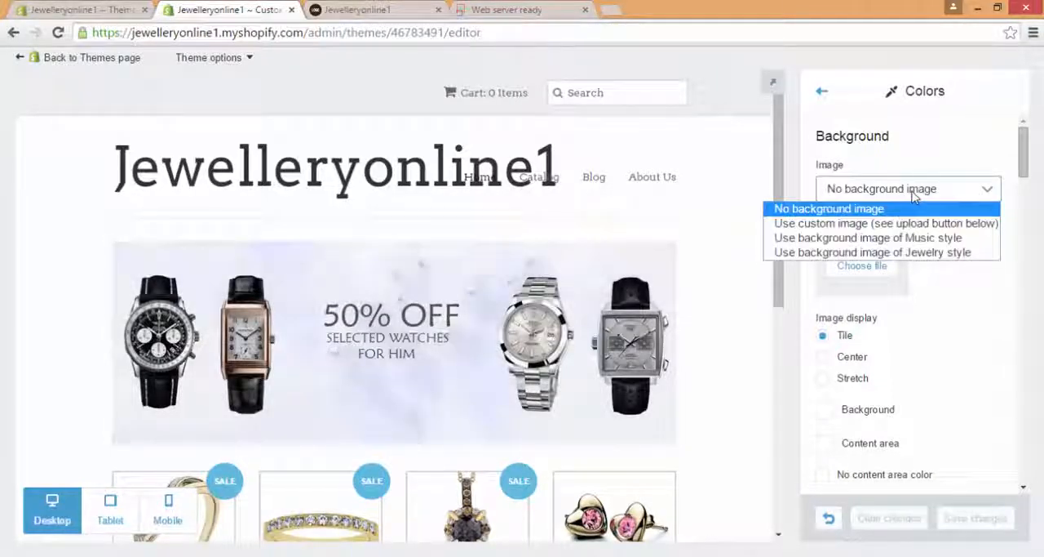
{"action": "left_click", "coordinate": [895, 238]}
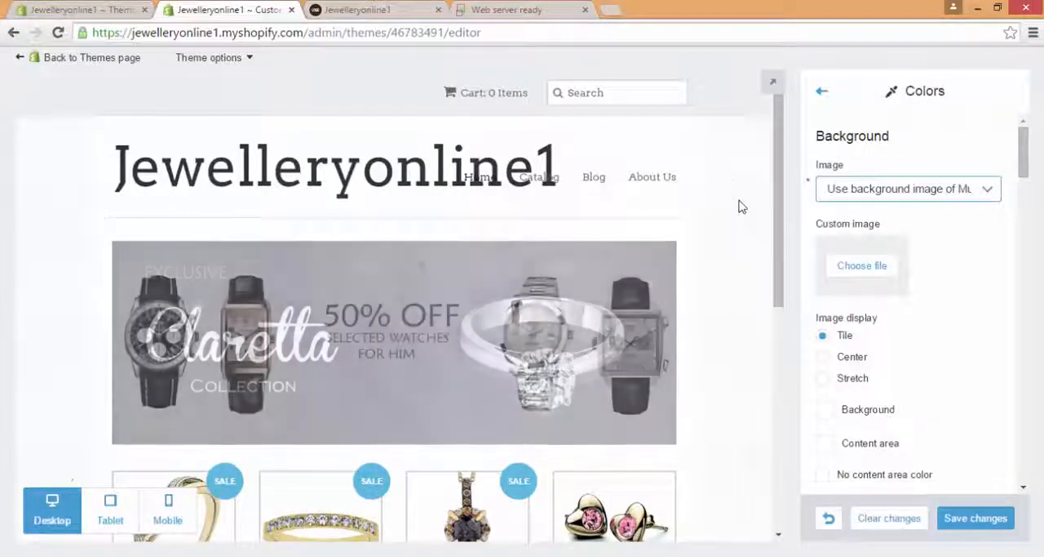
{"action": "left_click", "coordinate": [880, 193]}
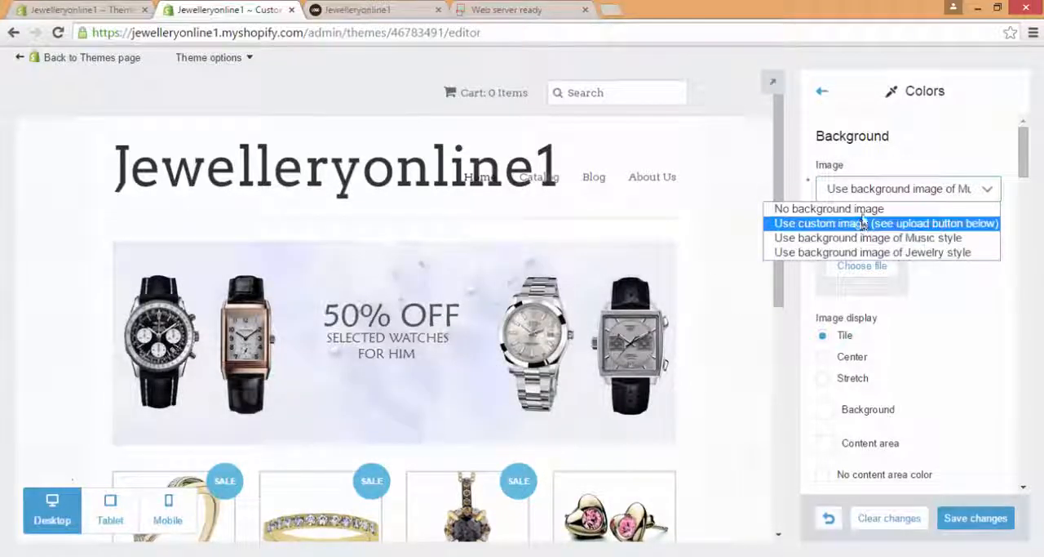
{"action": "left_click", "coordinate": [865, 209]}
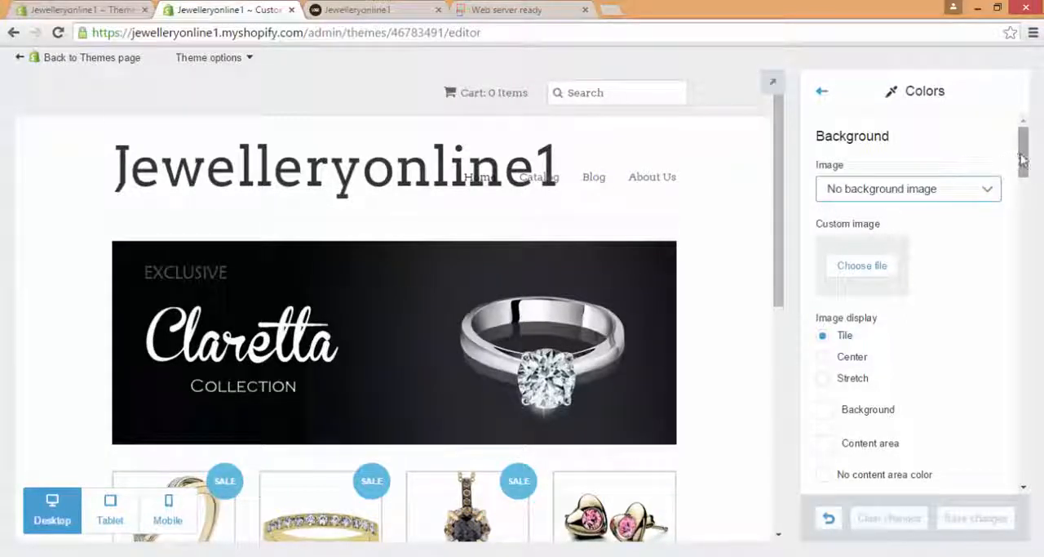
Step: Set the social media icon color to red, #ee3838, in the Colors settings
{"action": "left_click_drag", "start_coordinate": [1023, 160], "coordinate": [1026, 212]}
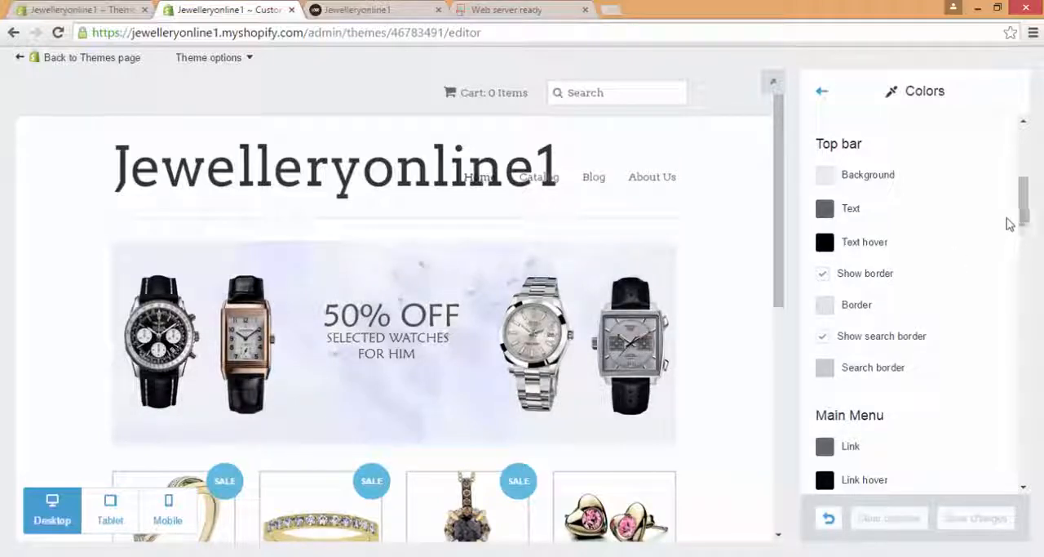
{"action": "left_click_drag", "start_coordinate": [1026, 210], "coordinate": [1027, 251]}
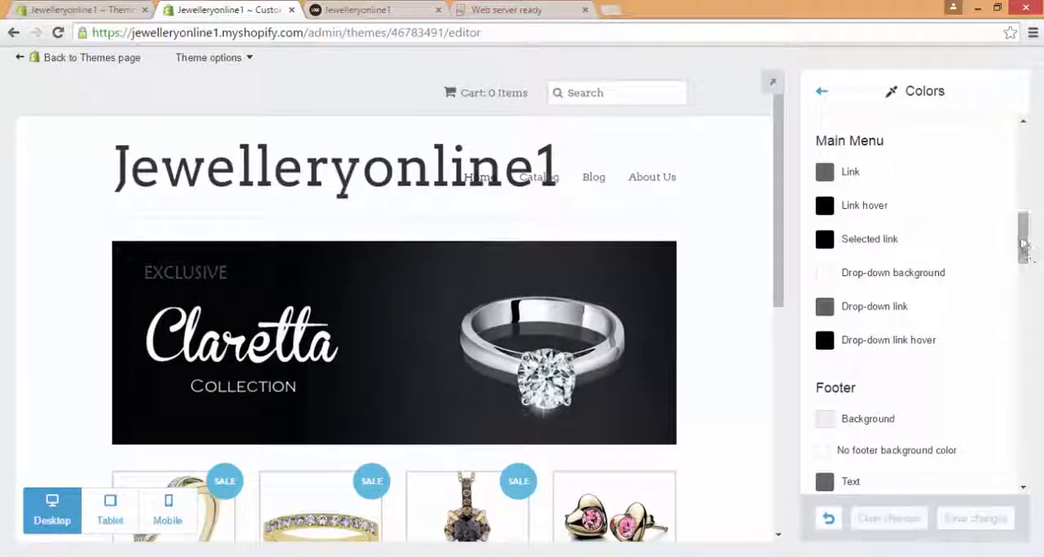
{"action": "left_click_drag", "start_coordinate": [1026, 251], "coordinate": [1022, 291]}
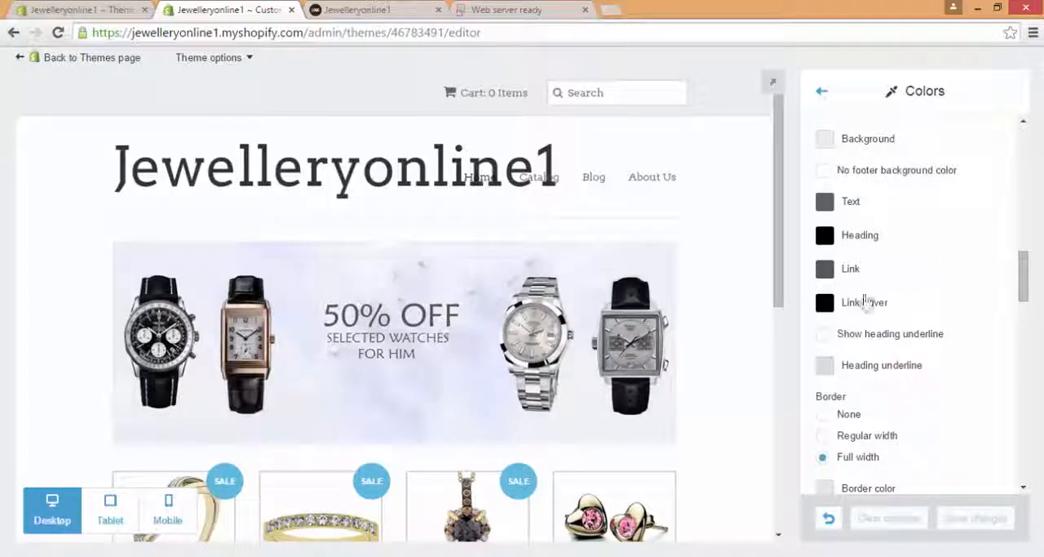
{"action": "left_click_drag", "start_coordinate": [778, 209], "coordinate": [790, 416]}
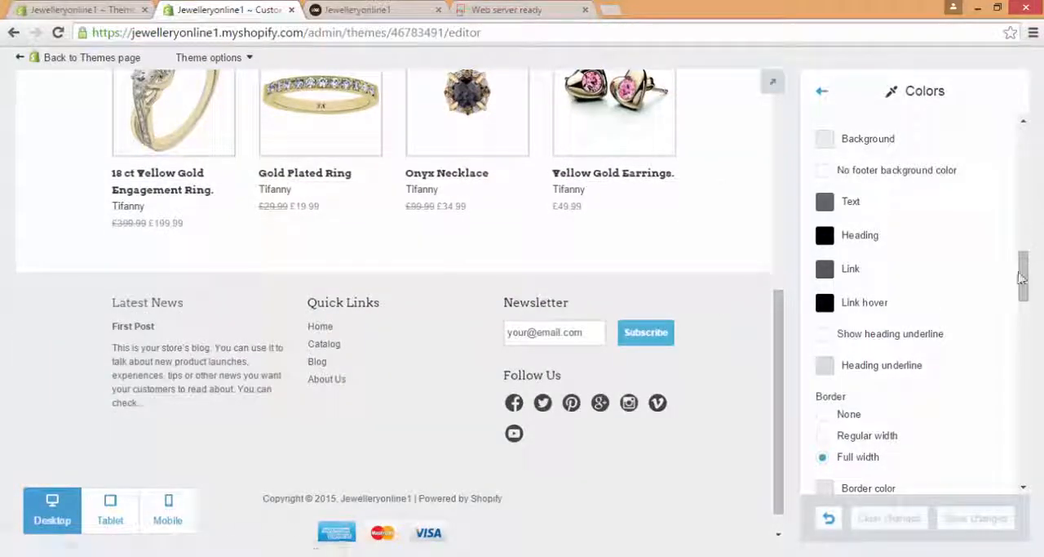
{"action": "left_click_drag", "start_coordinate": [1024, 272], "coordinate": [1033, 324]}
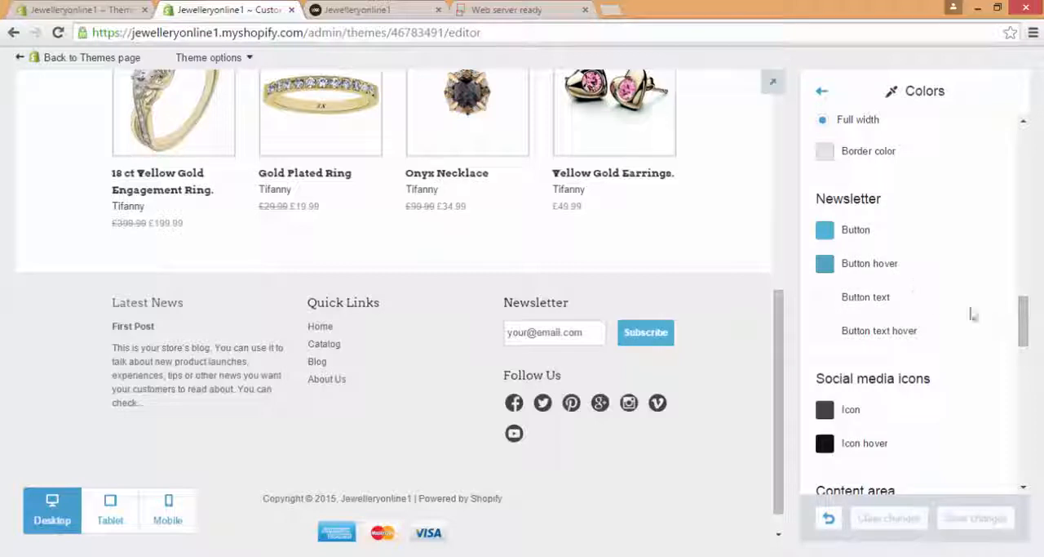
{"action": "scroll", "coordinate": [1022, 326], "scroll_direction": "down", "scroll_amount": 3}
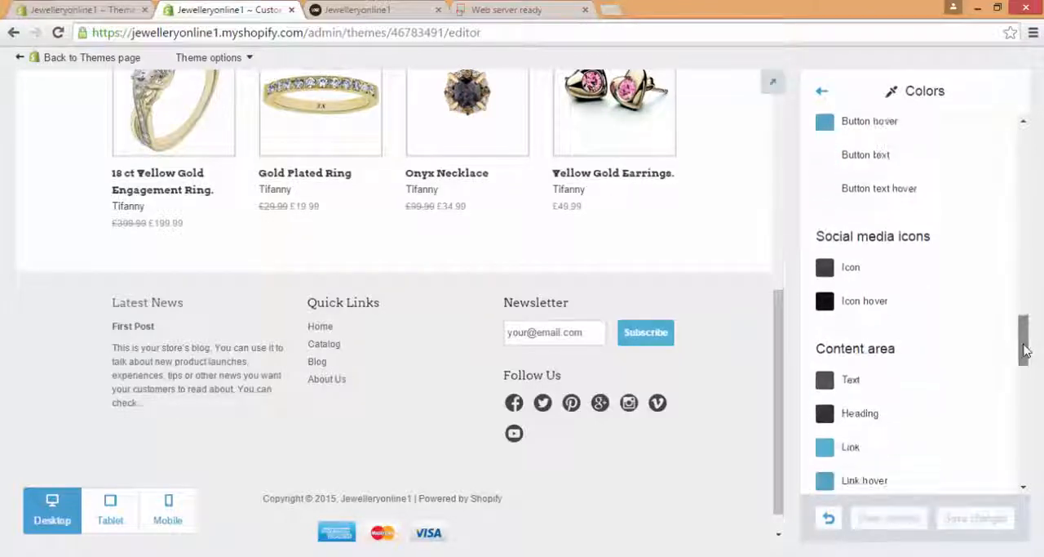
{"action": "left_click", "coordinate": [825, 269]}
{"action": "left_click", "coordinate": [916, 299]}
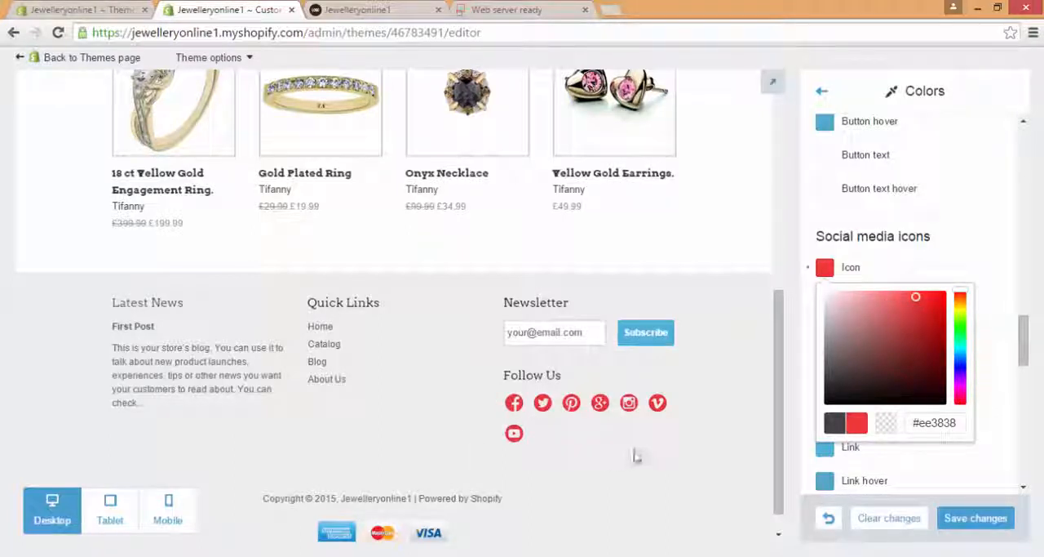
{"action": "left_click", "coordinate": [1000, 292]}
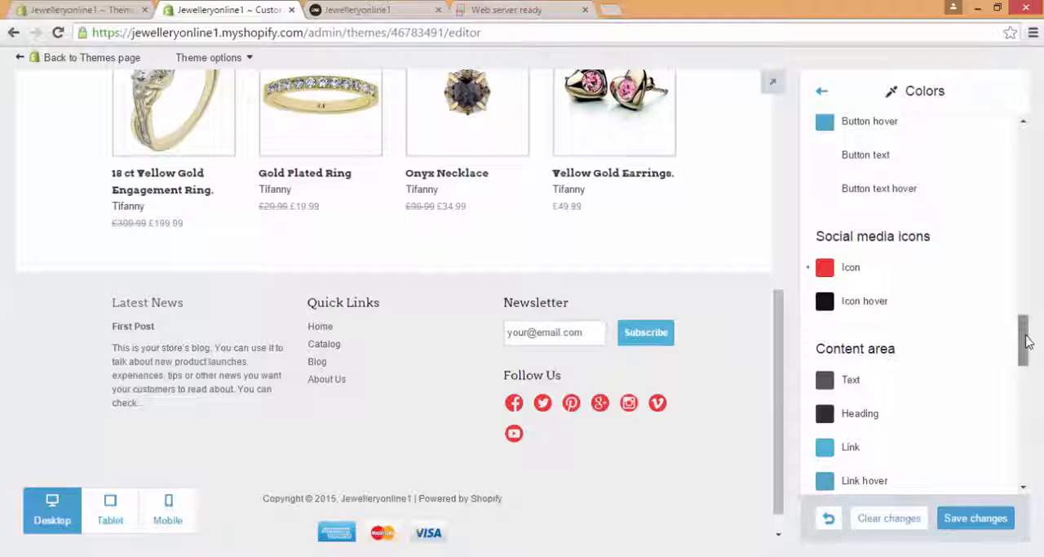
Step: Examine the remaining content area, border and blog tag colors, and look through the Typography settings
{"action": "left_click_drag", "start_coordinate": [1027, 342], "coordinate": [1029, 362]}
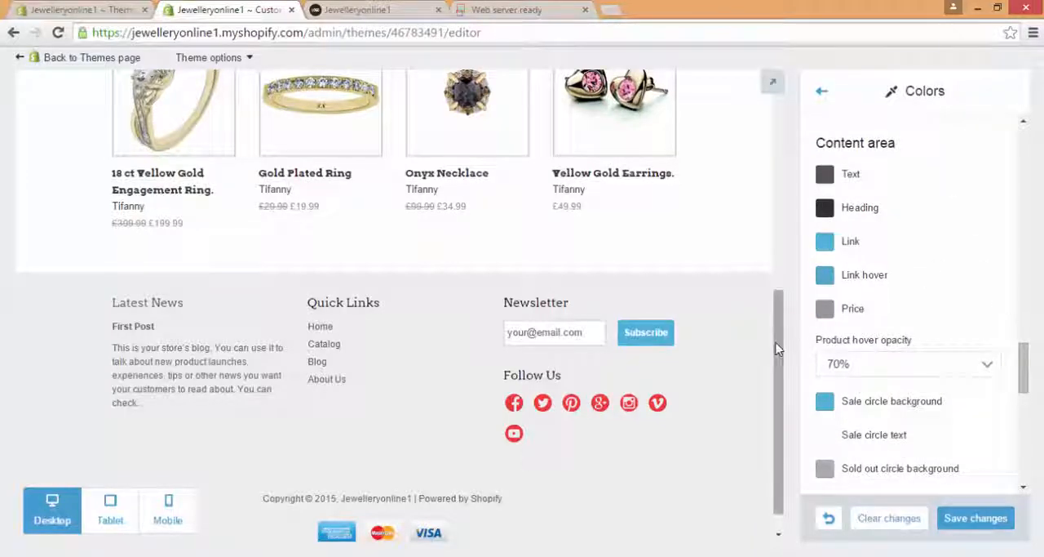
{"action": "scroll", "coordinate": [777, 348], "scroll_direction": "up", "scroll_amount": 3}
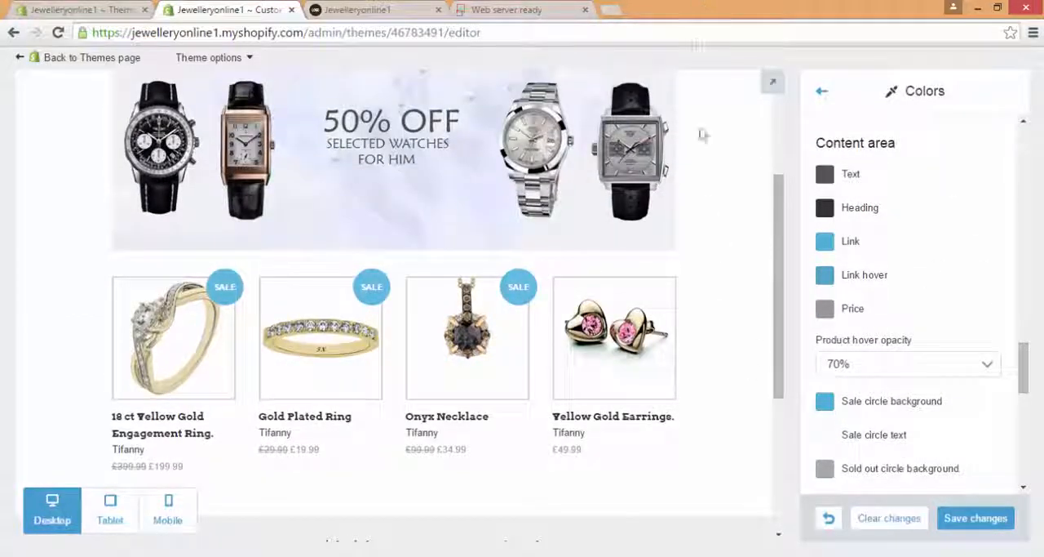
{"action": "left_click_drag", "start_coordinate": [1021, 359], "coordinate": [1025, 455]}
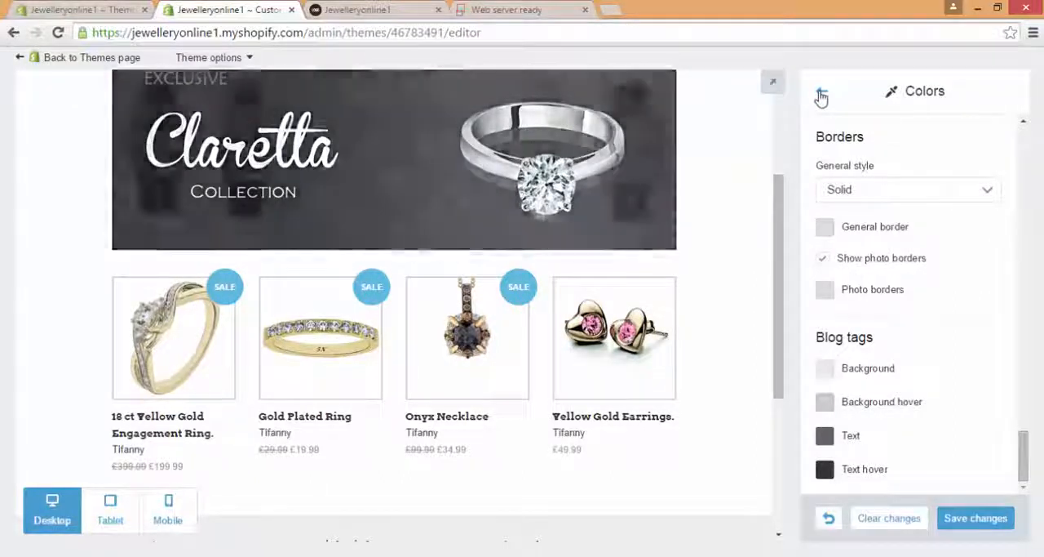
{"action": "left_click", "coordinate": [822, 95]}
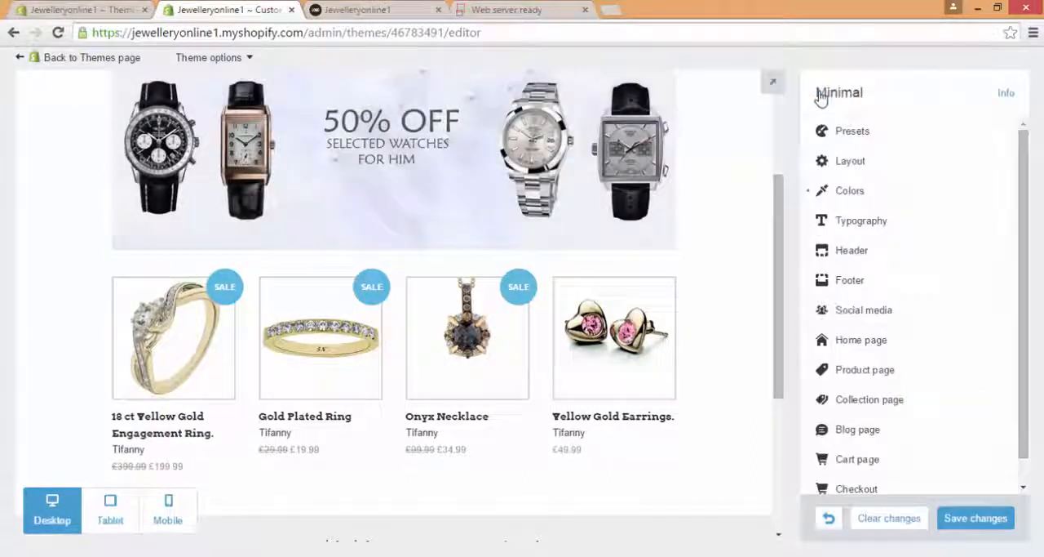
{"action": "left_click", "coordinate": [918, 222]}
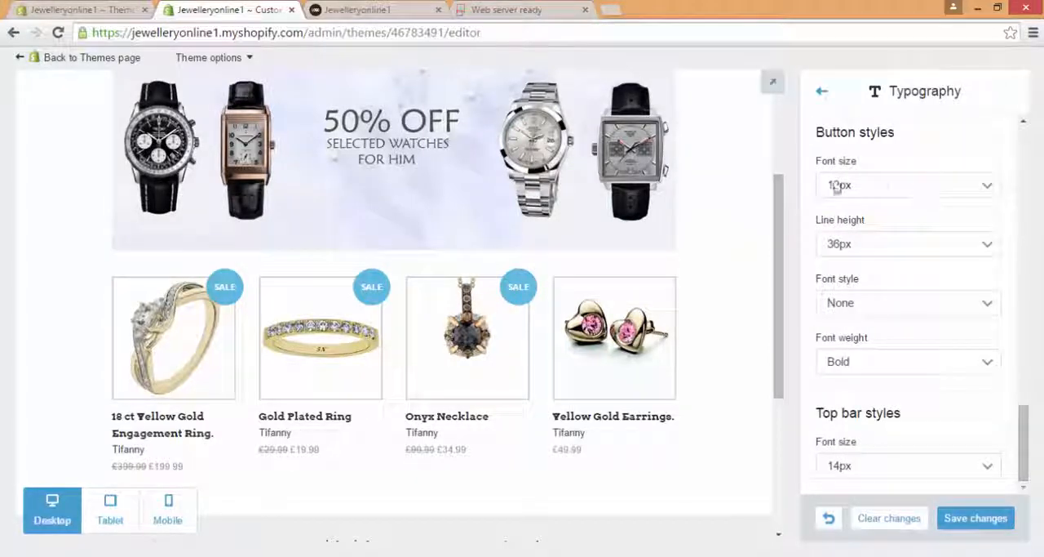
{"action": "left_click_drag", "start_coordinate": [1030, 416], "coordinate": [1030, 124]}
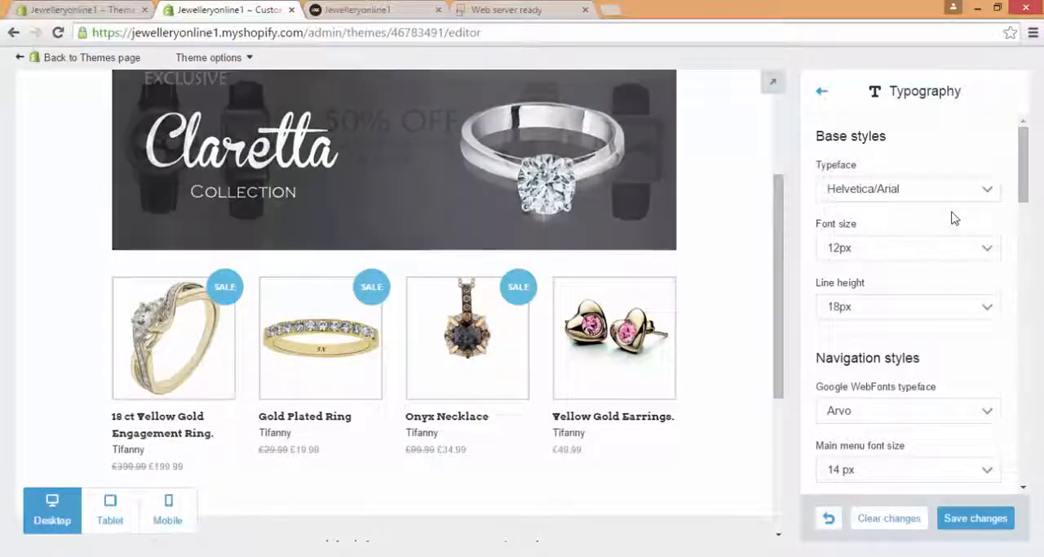
{"action": "left_click_drag", "start_coordinate": [1025, 183], "coordinate": [1031, 465]}
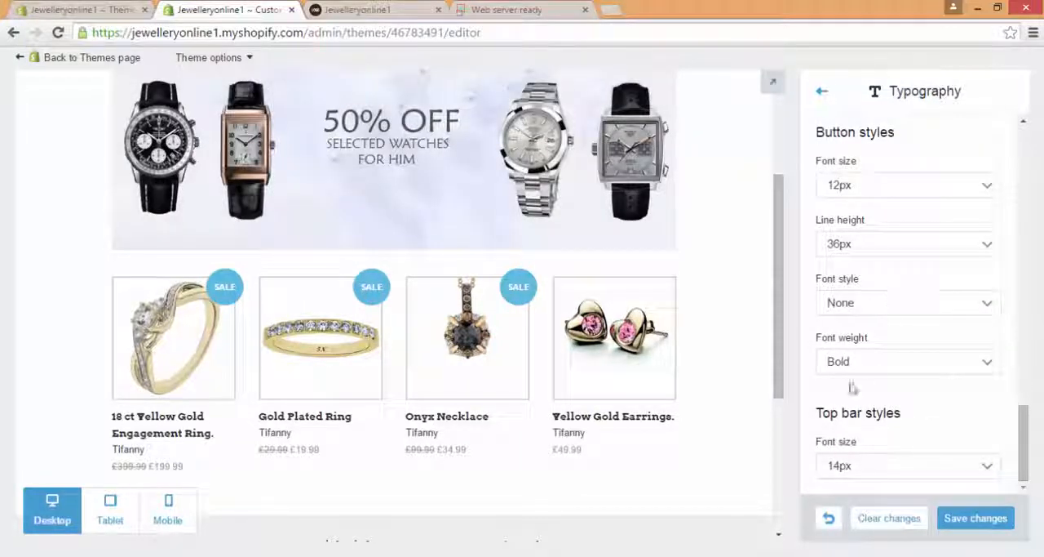
{"action": "left_click", "coordinate": [822, 90]}
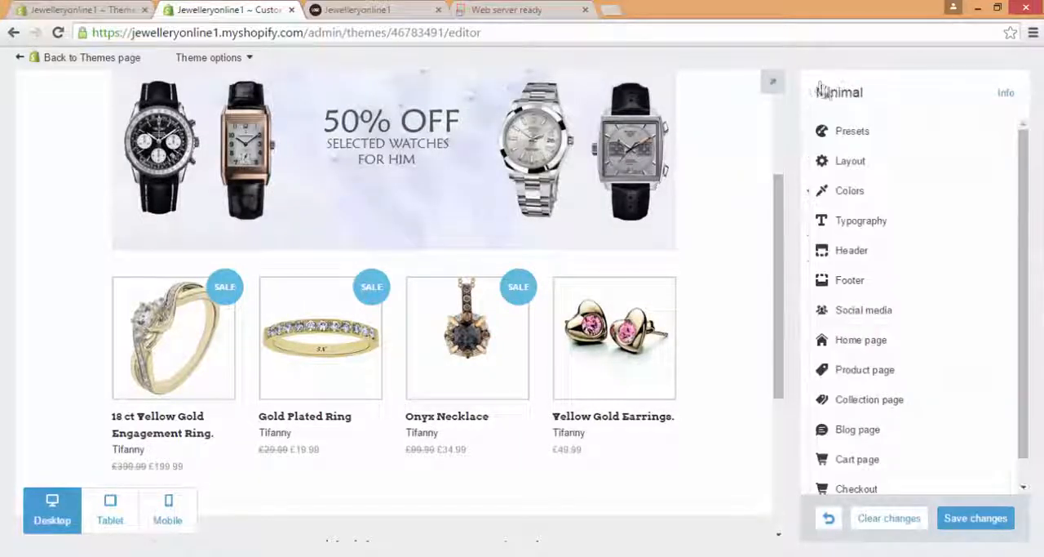
Step: Enable the custom logo in the Header settings in place of the store name text
{"action": "left_click", "coordinate": [931, 251]}
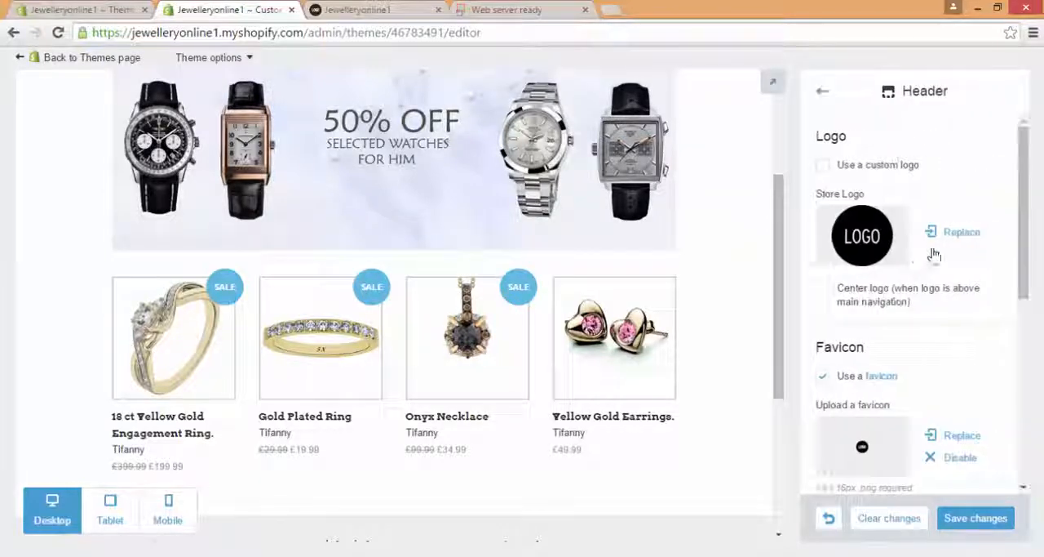
{"action": "left_click_drag", "start_coordinate": [779, 199], "coordinate": [770, 96]}
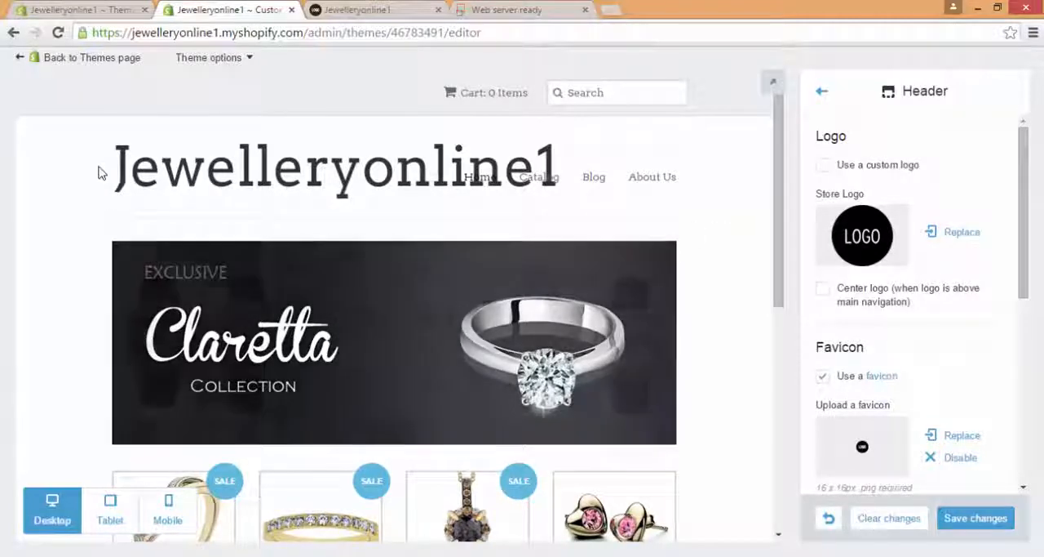
{"action": "left_click_drag", "start_coordinate": [101, 172], "coordinate": [574, 171]}
{"action": "left_click", "coordinate": [583, 147]}
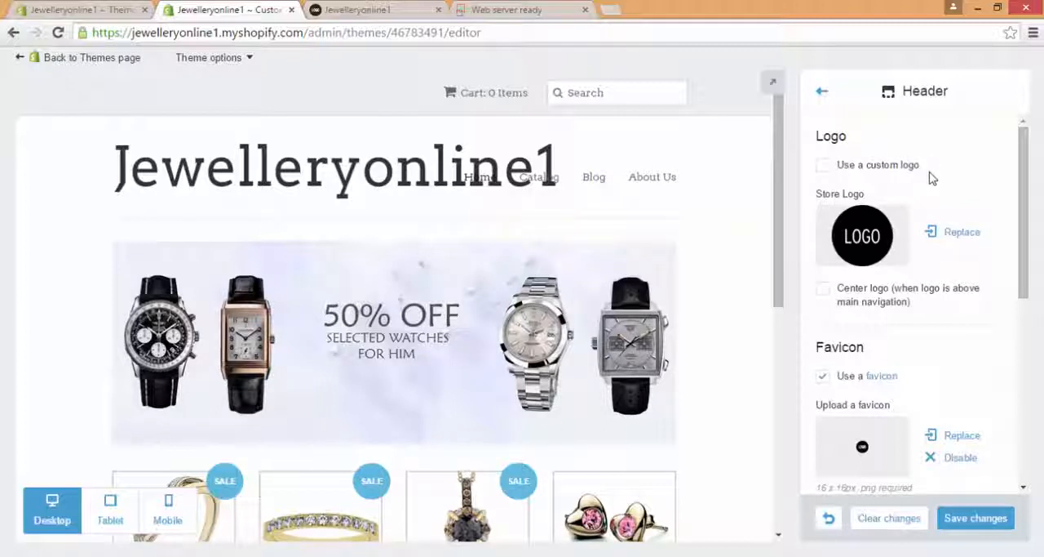
{"action": "left_click", "coordinate": [825, 166]}
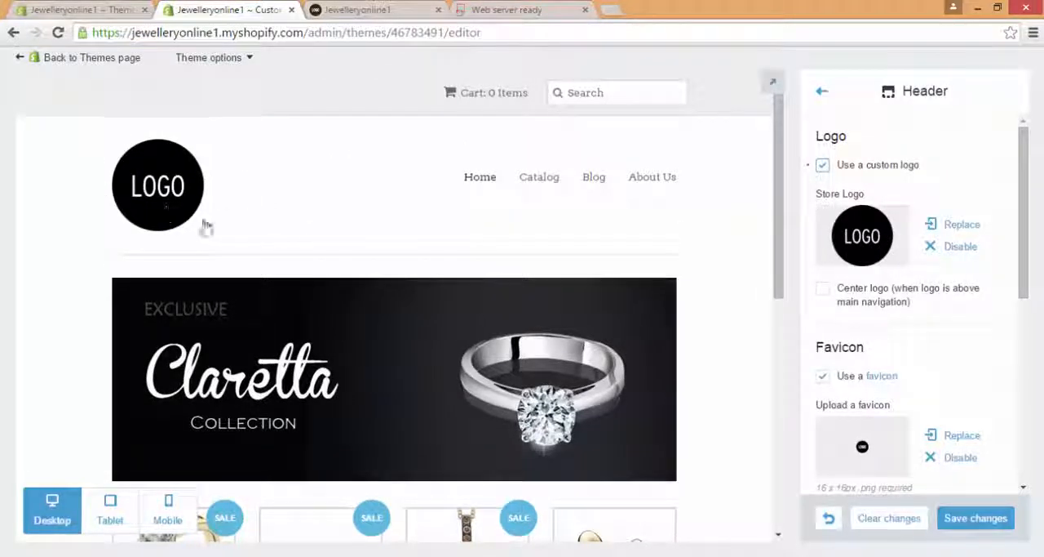
Step: Replace the store logo with logo.png from the Shopify Images folder
{"action": "left_click", "coordinate": [963, 226]}
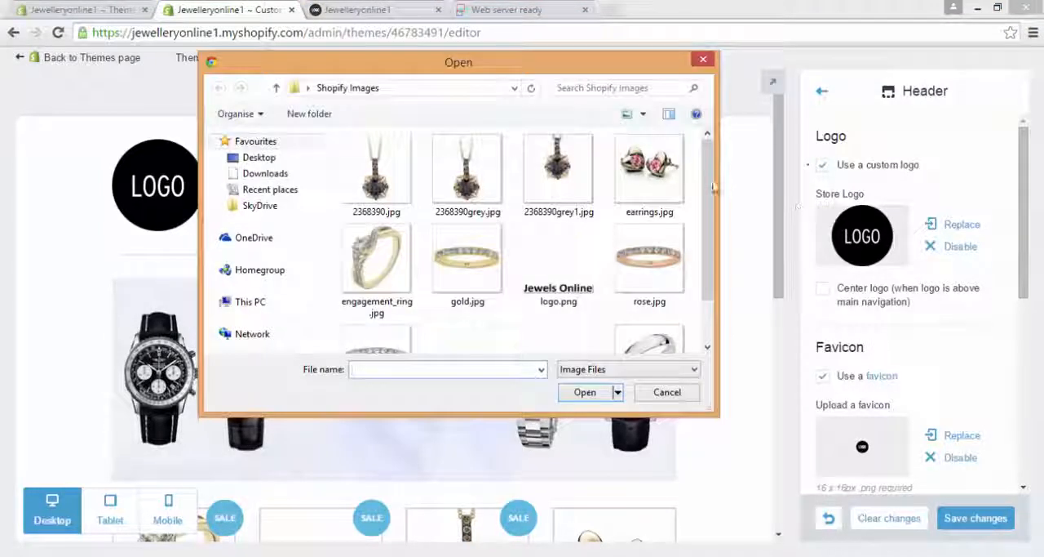
{"action": "left_click", "coordinate": [596, 289]}
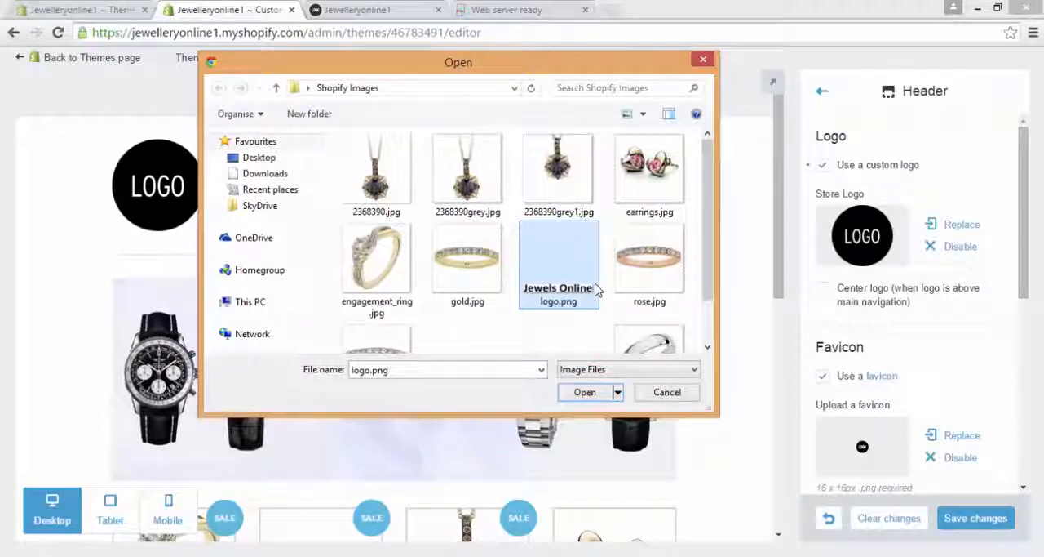
{"action": "double_click", "coordinate": [597, 289]}
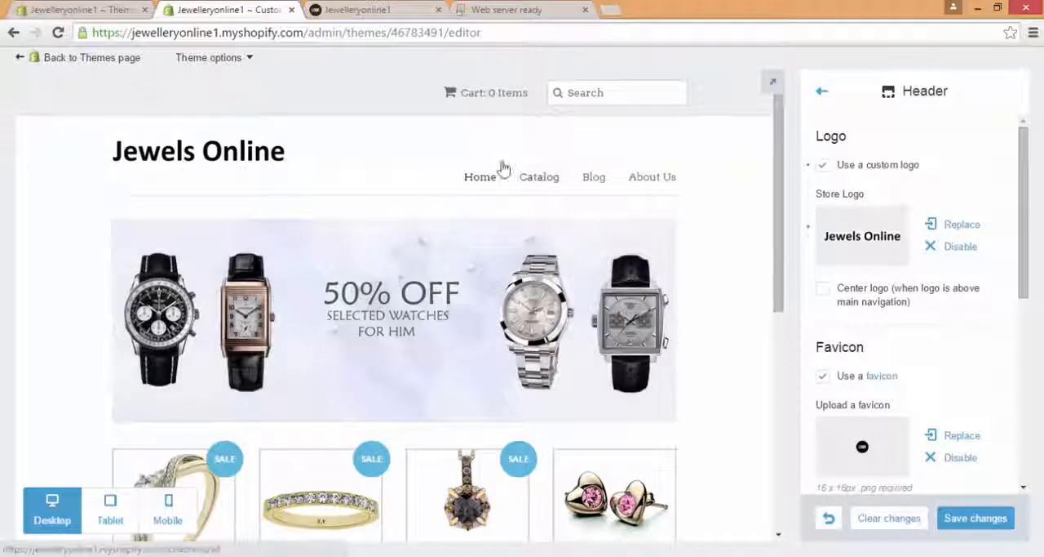
Step: Try the menu alignment below the logo in the Header settings and restore it to right of logo
{"action": "left_click_drag", "start_coordinate": [1017, 221], "coordinate": [1020, 237]}
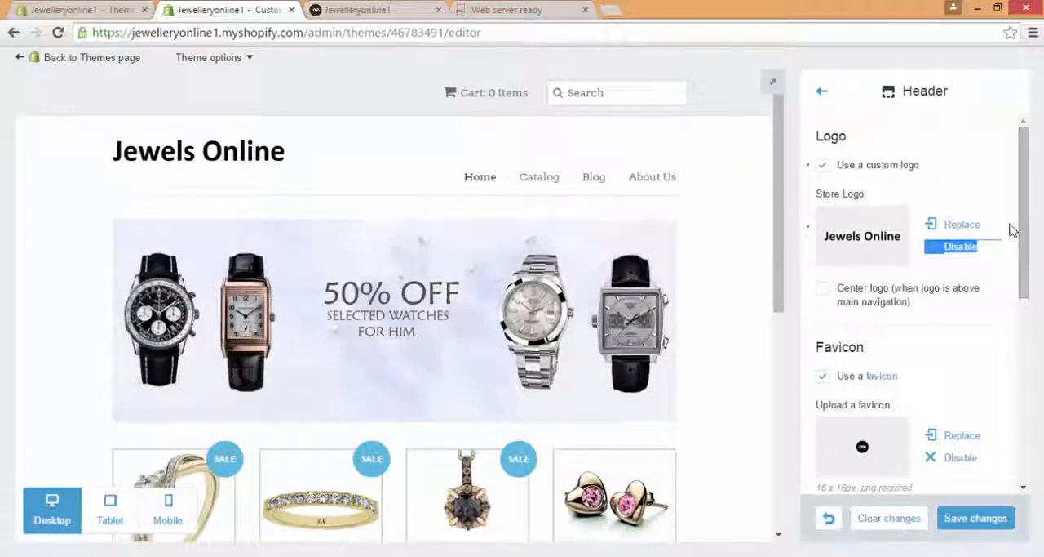
{"action": "left_click", "coordinate": [1014, 231]}
{"action": "left_click_drag", "start_coordinate": [1028, 231], "coordinate": [1030, 273]}
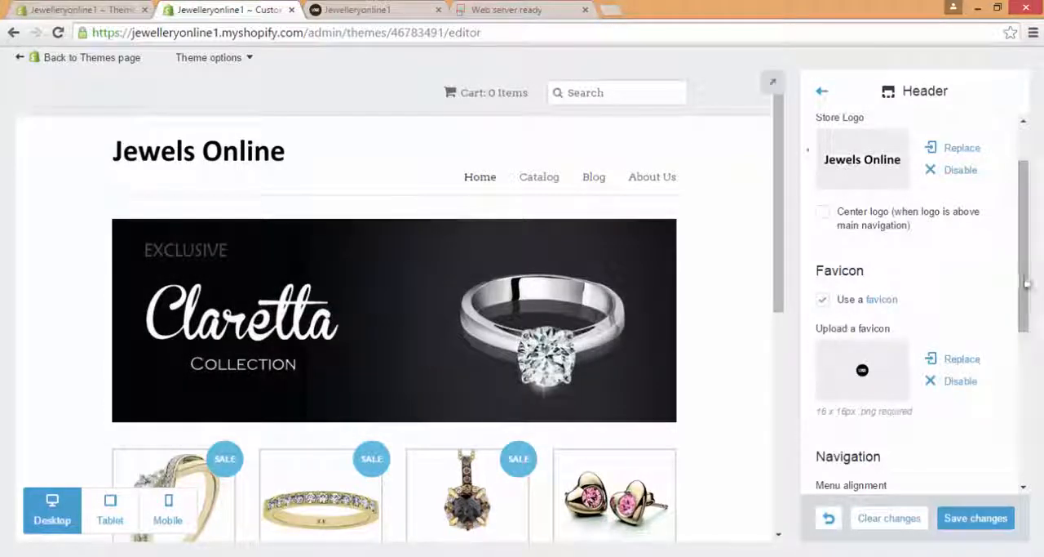
{"action": "scroll", "coordinate": [1027, 338], "scroll_direction": "down", "scroll_amount": 3}
{"action": "scroll", "coordinate": [1035, 375], "scroll_direction": "down", "scroll_amount": 1}
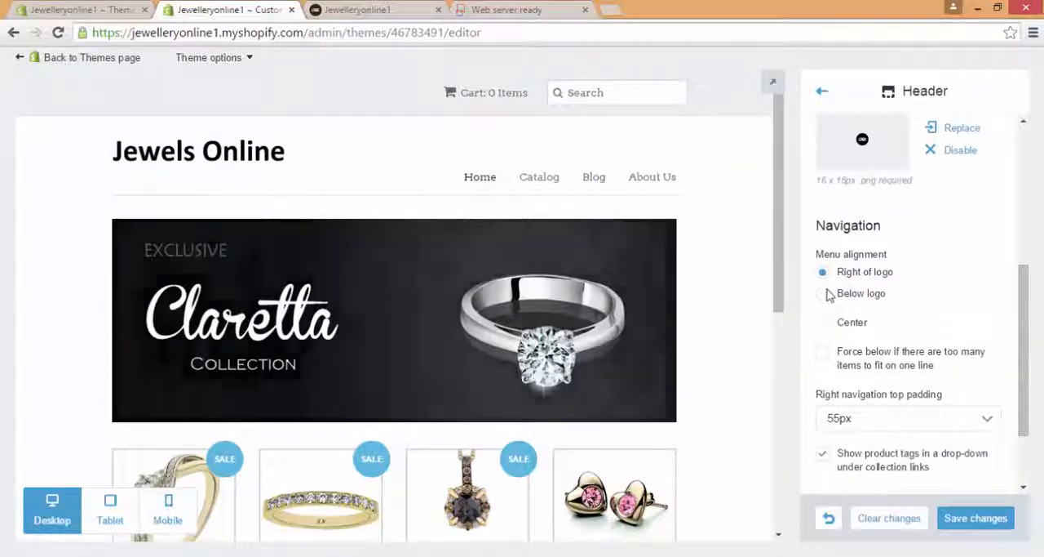
{"action": "left_click", "coordinate": [825, 294]}
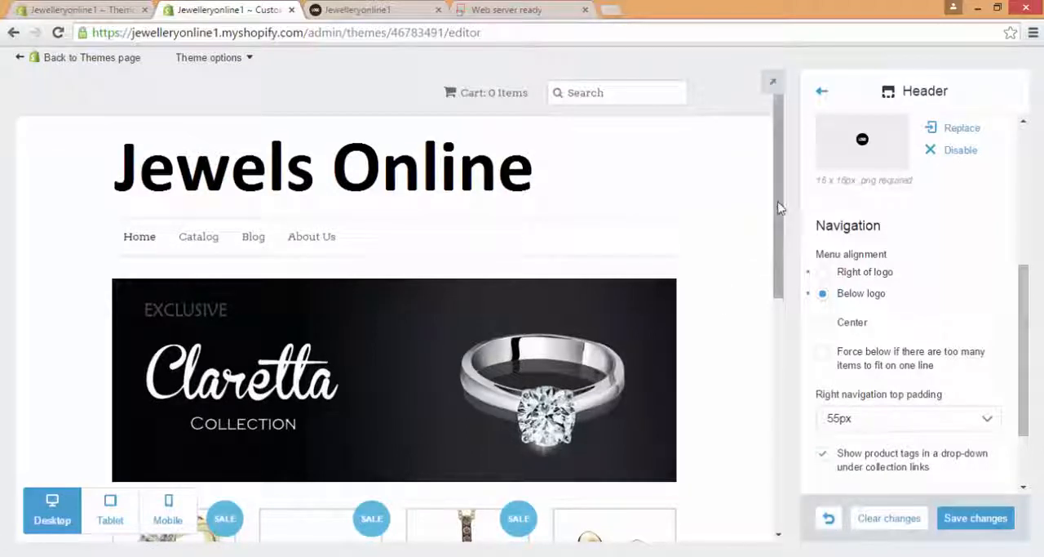
{"action": "scroll", "coordinate": [781, 212], "scroll_direction": "down", "scroll_amount": 1}
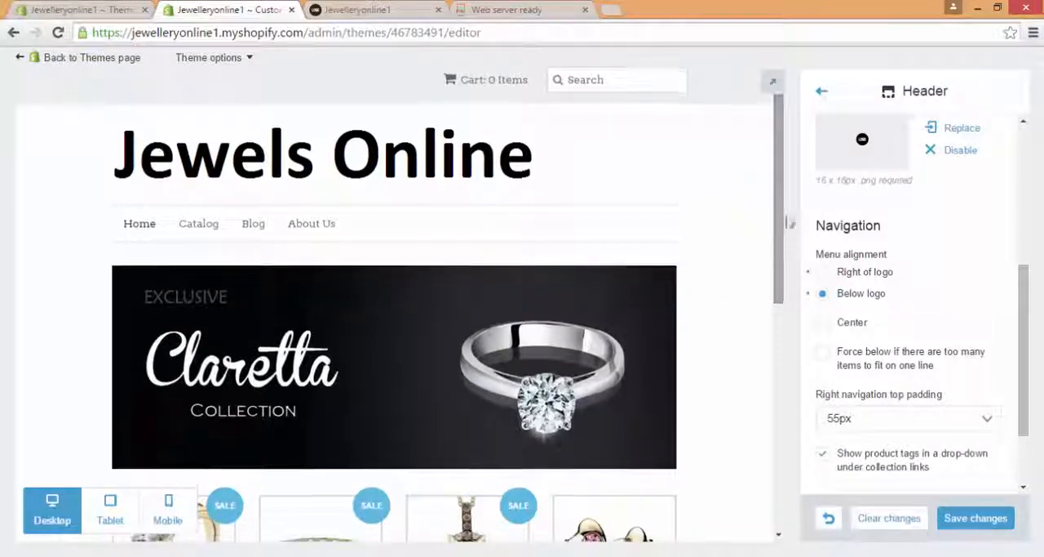
{"action": "left_click", "coordinate": [829, 276]}
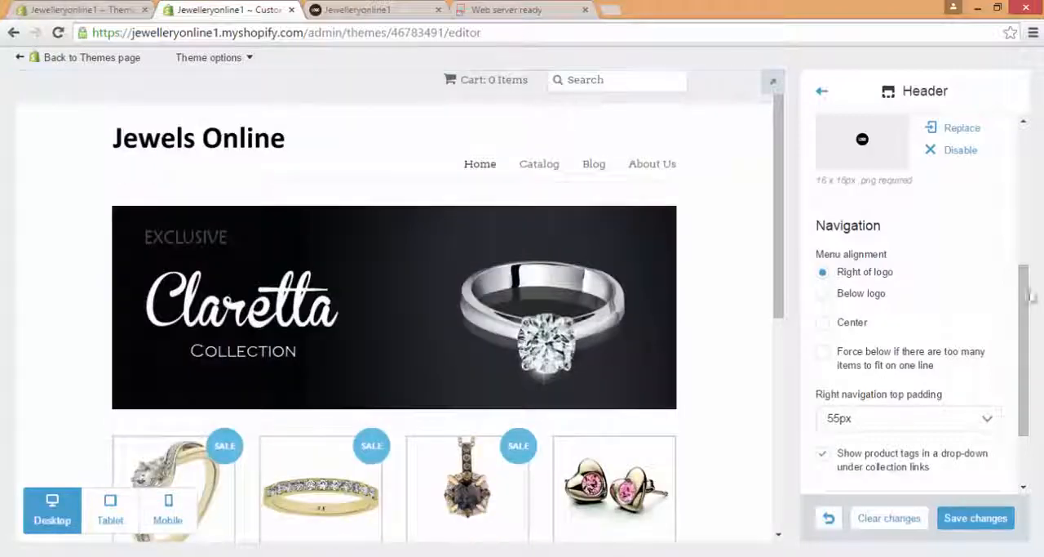
{"action": "left_click_drag", "start_coordinate": [1030, 297], "coordinate": [1030, 359]}
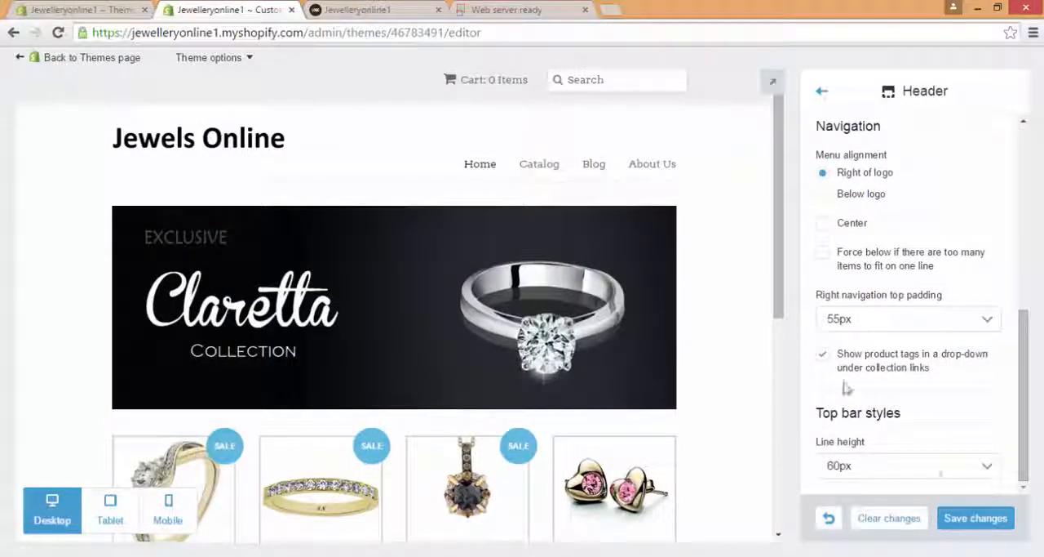
{"action": "left_click", "coordinate": [822, 92]}
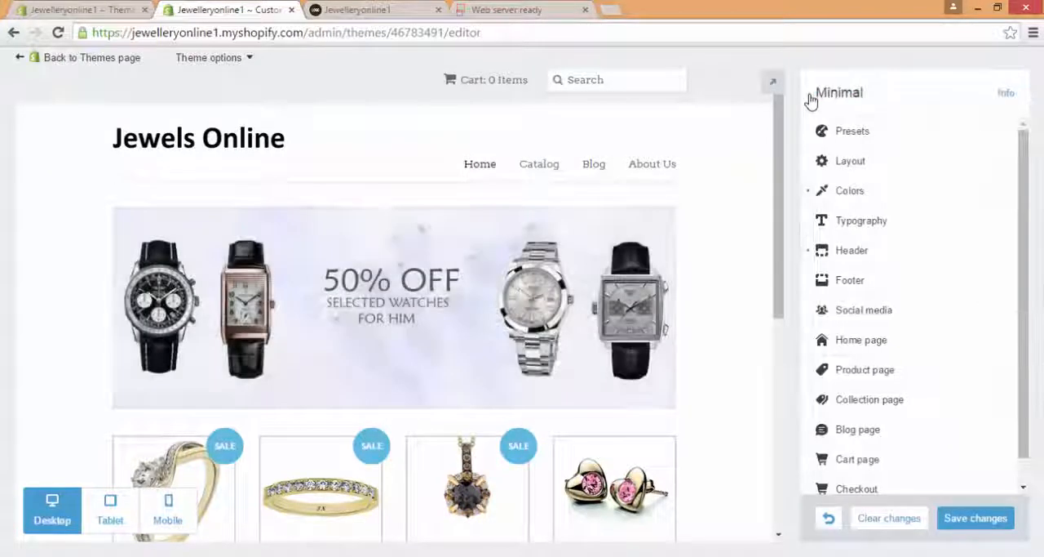
Step: Open the Footer settings at the social media icon links and bring the footer into view in the store preview
{"action": "left_click", "coordinate": [954, 289]}
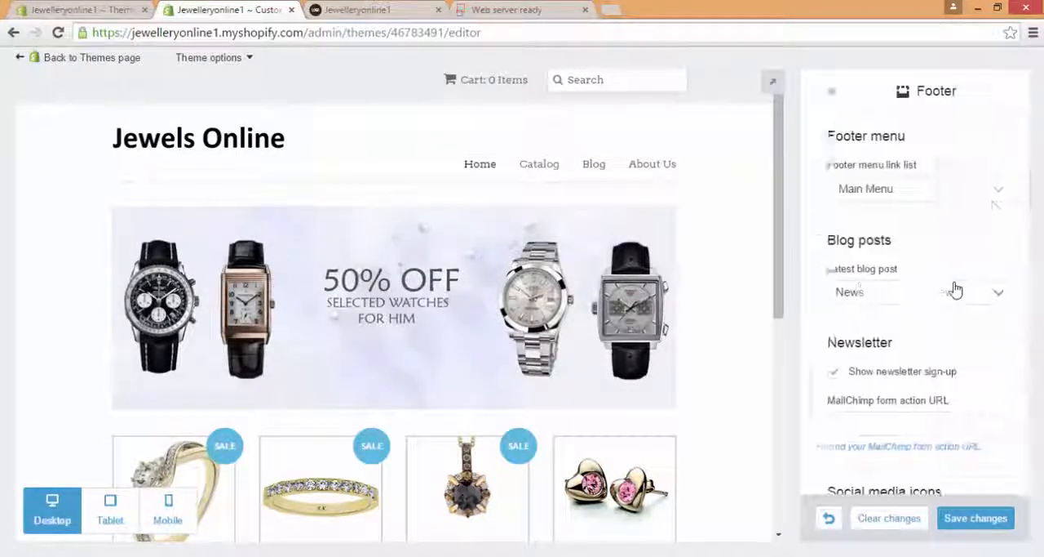
{"action": "left_click_drag", "start_coordinate": [1017, 152], "coordinate": [1029, 245]}
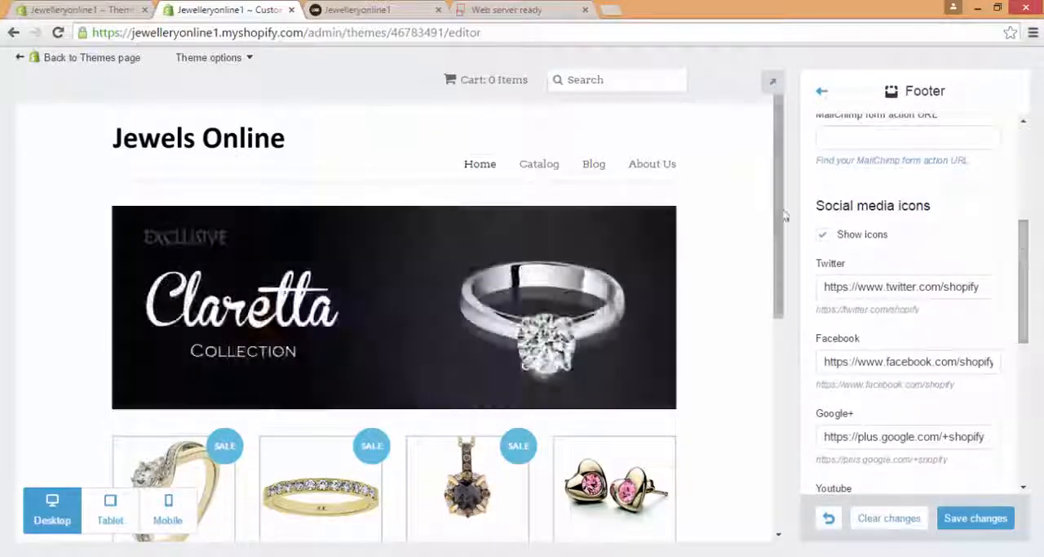
{"action": "left_click_drag", "start_coordinate": [780, 204], "coordinate": [799, 413]}
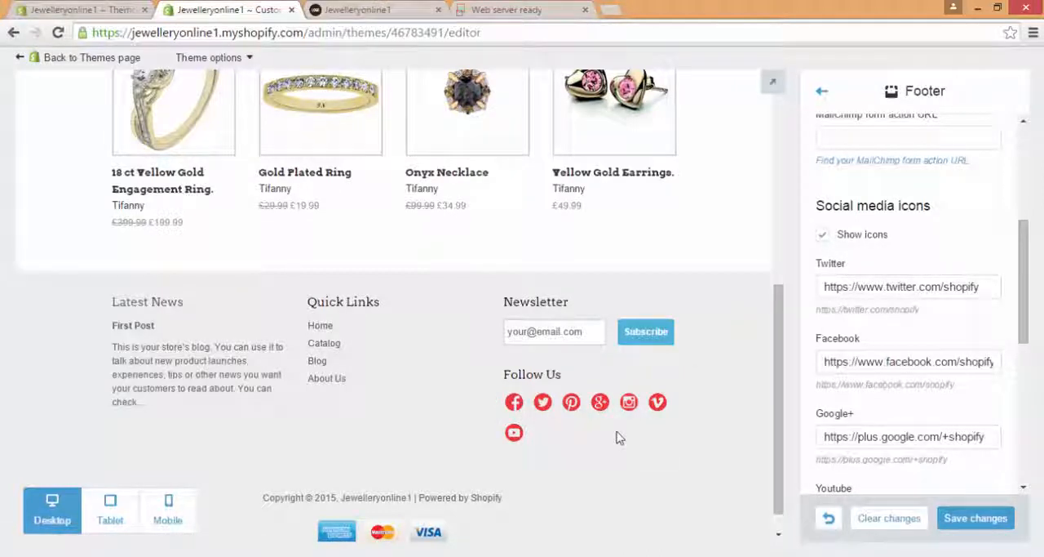
Step: Open the bookmarked Jewellery Facebook page in the Web server ready tab and copy its full address
{"action": "left_click", "coordinate": [539, 10]}
{"action": "left_click", "coordinate": [1034, 33]}
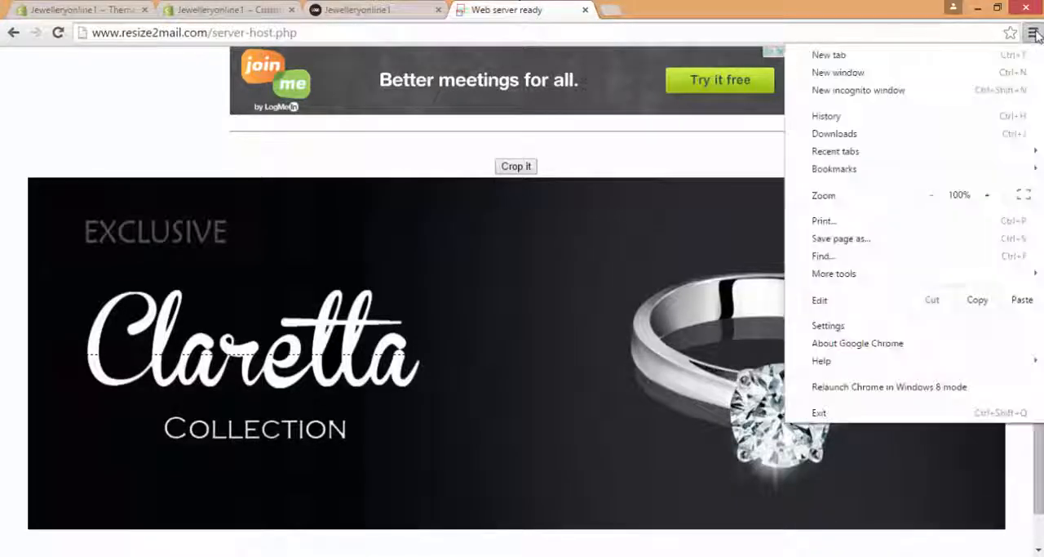
{"action": "mouse_move", "coordinate": [947, 168]}
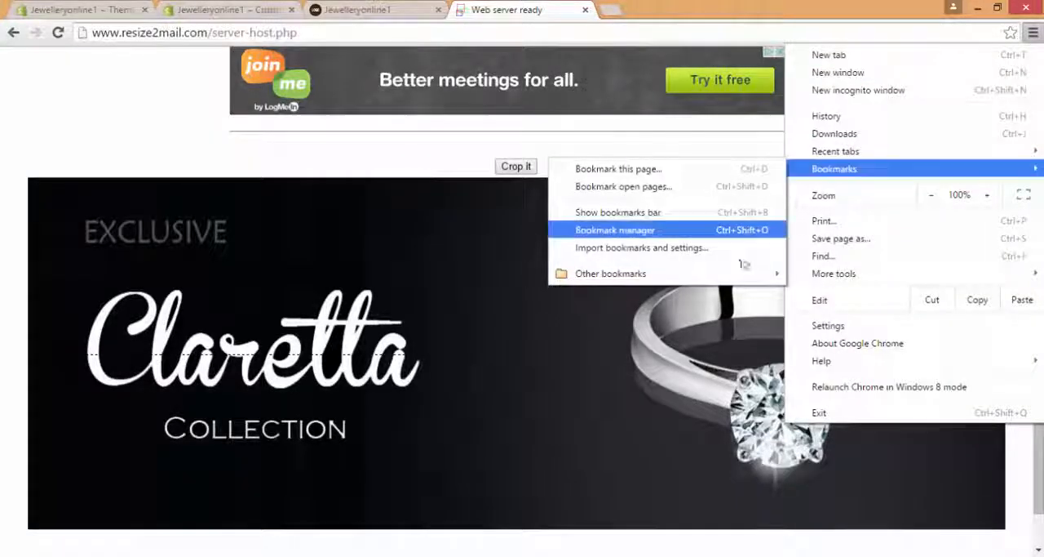
{"action": "mouse_move", "coordinate": [735, 281]}
{"action": "left_click", "coordinate": [512, 278]}
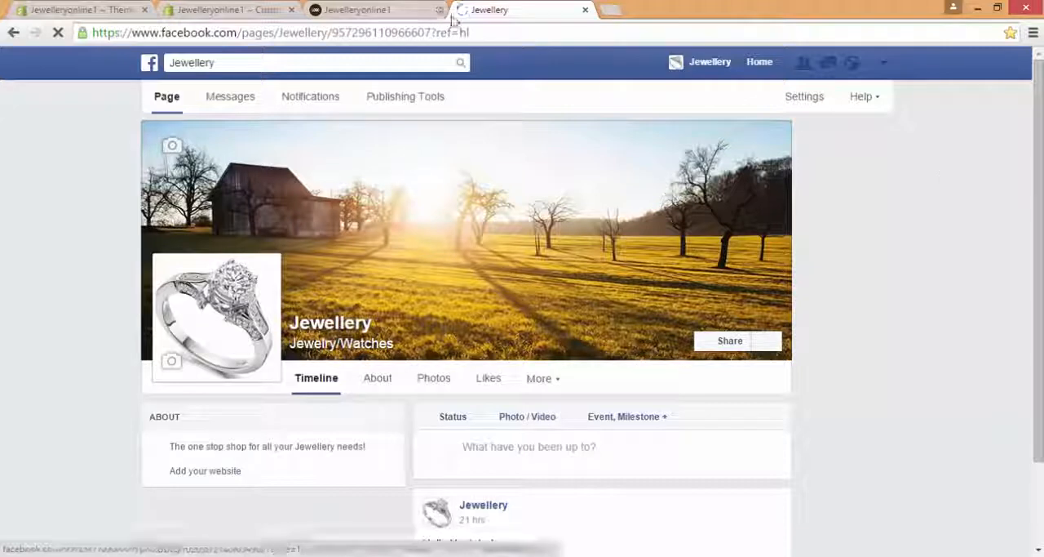
{"action": "double_click", "coordinate": [773, 32]}
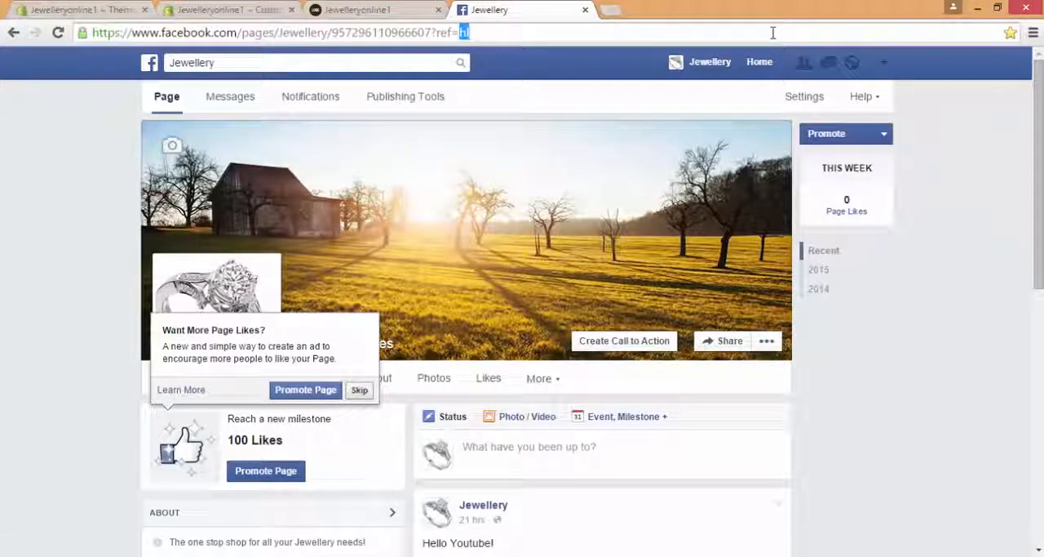
{"action": "key", "text": "ctrl+a"}
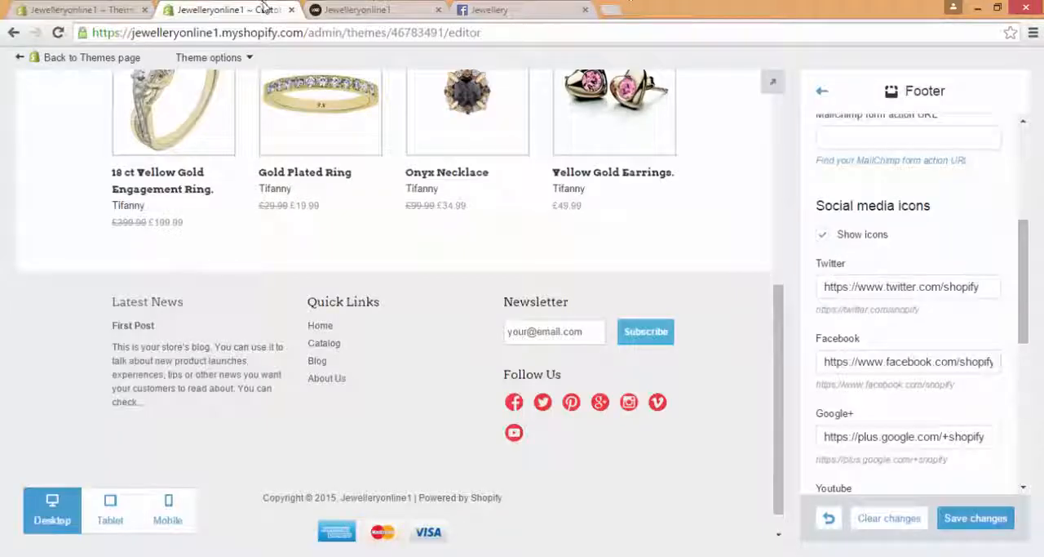
Step: Replace the Facebook link in the theme's Footer settings with the copied Jewellery page address
{"action": "left_click", "coordinate": [885, 368]}
{"action": "key", "text": "ctrl+a"}
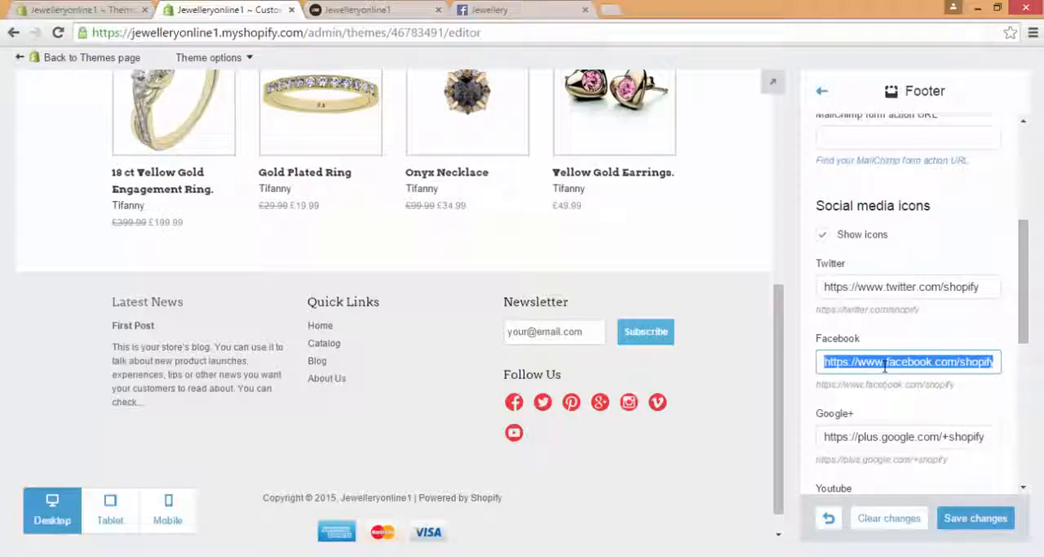
{"action": "key", "text": "ctrl+v"}
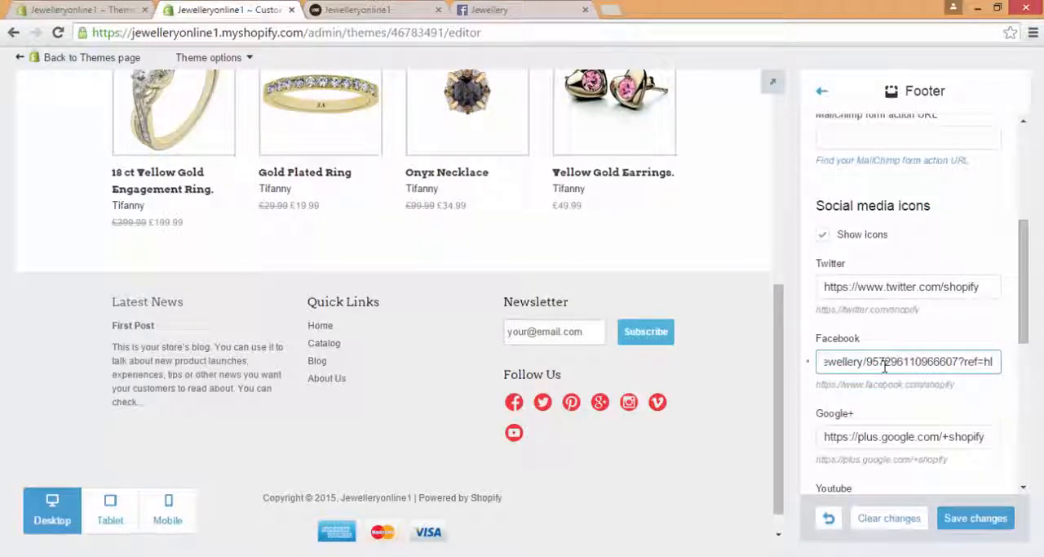
Step: Test the Facebook icon in the previewed footer by opening its link in a new window, and return to the theme editor
{"action": "left_click", "coordinate": [915, 287]}
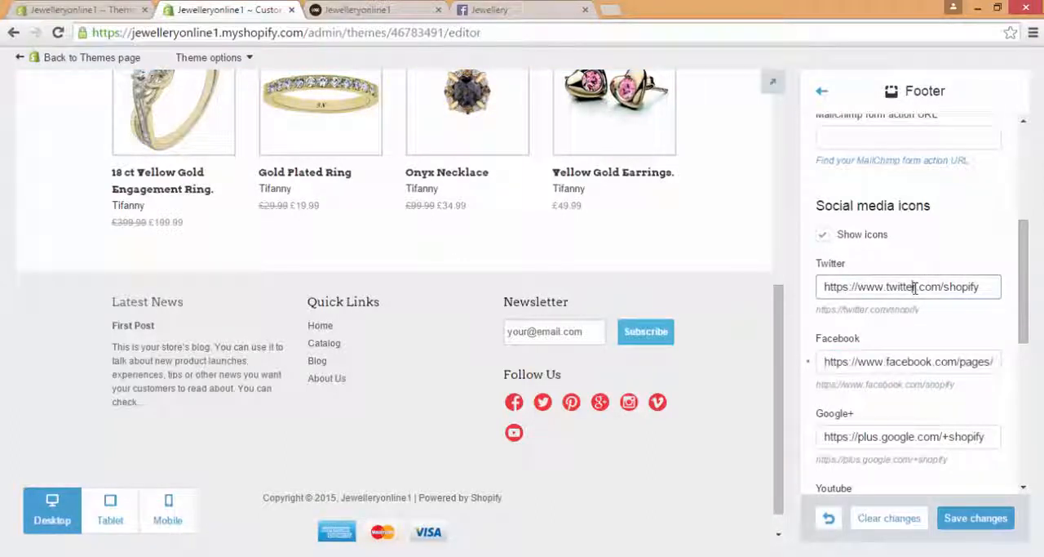
{"action": "key", "text": "ctrl+a"}
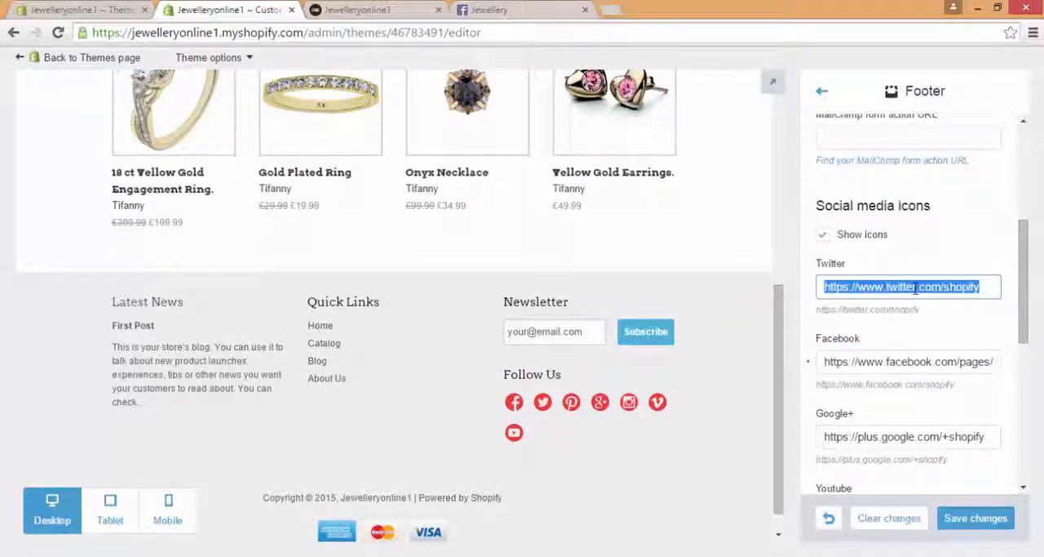
{"action": "left_click", "coordinate": [517, 404]}
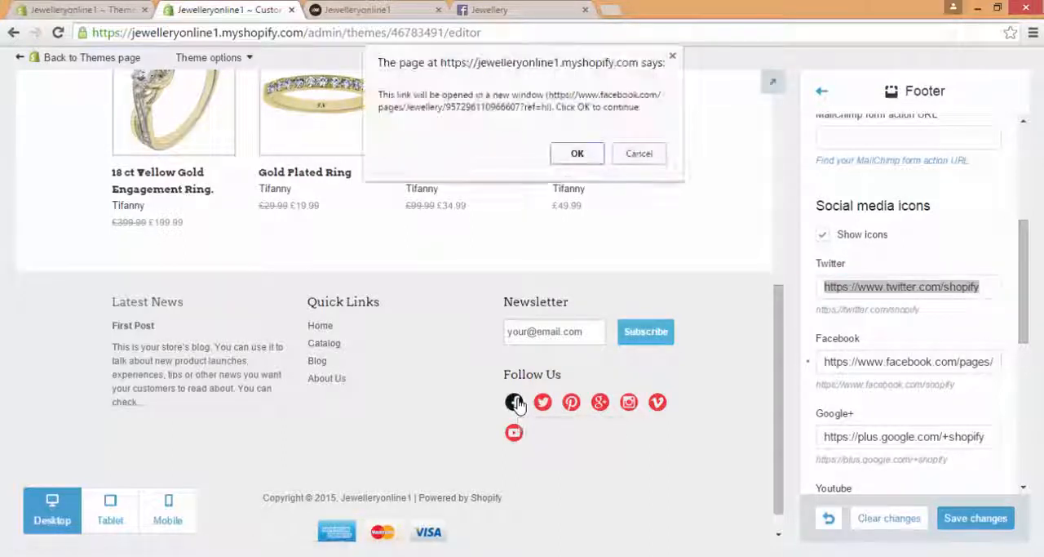
{"action": "left_click", "coordinate": [577, 154]}
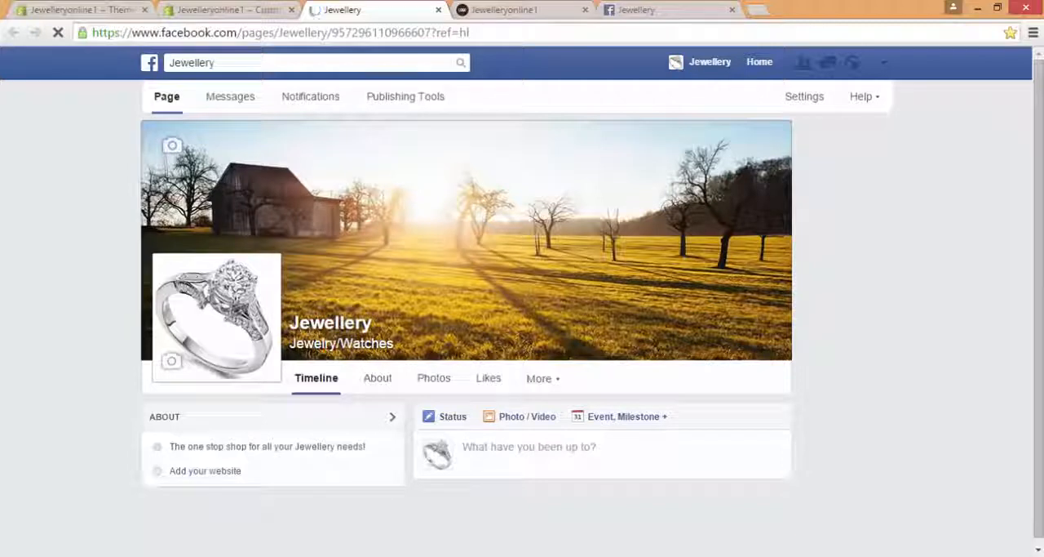
{"action": "left_click", "coordinate": [233, 9]}
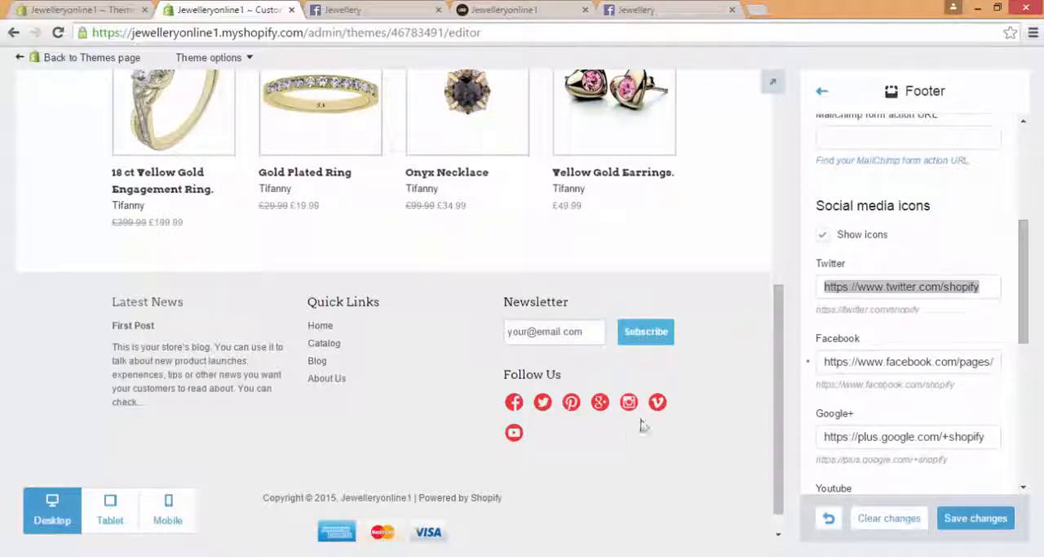
Step: Remove the Twitter icon from the store footer by clearing its link in the Footer settings
{"action": "left_click", "coordinate": [947, 286]}
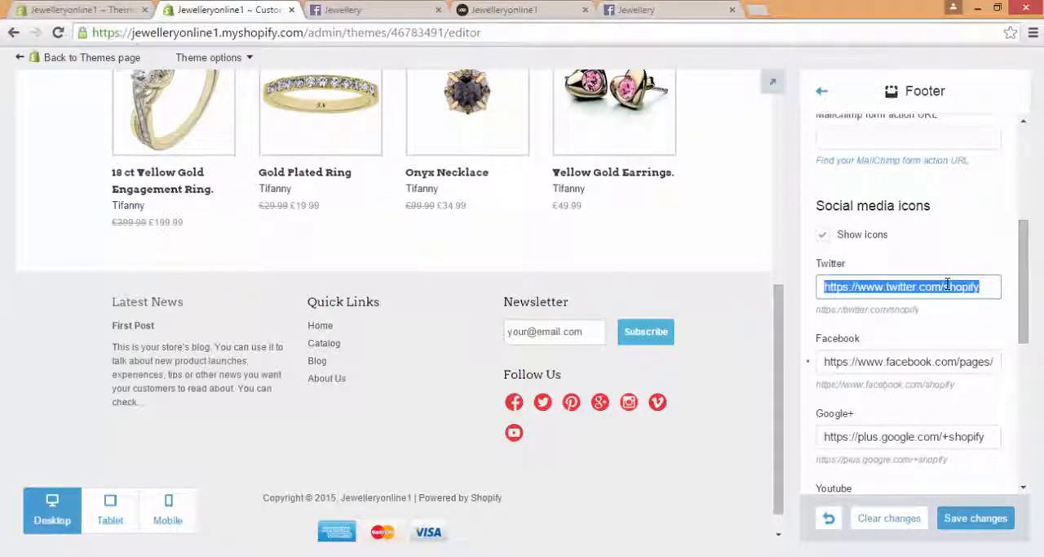
{"action": "key", "text": "BackSpace"}
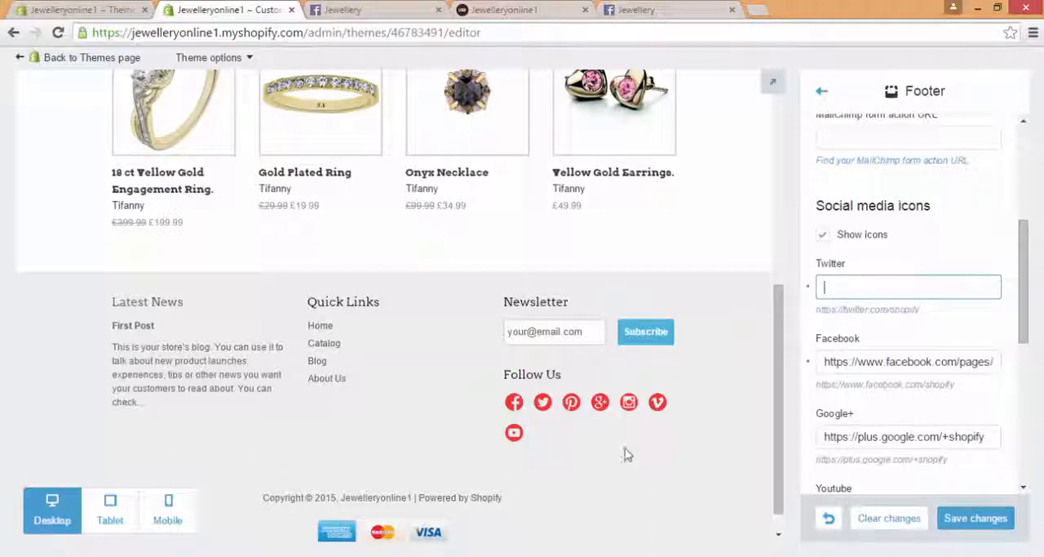
{"action": "left_click", "coordinate": [575, 443]}
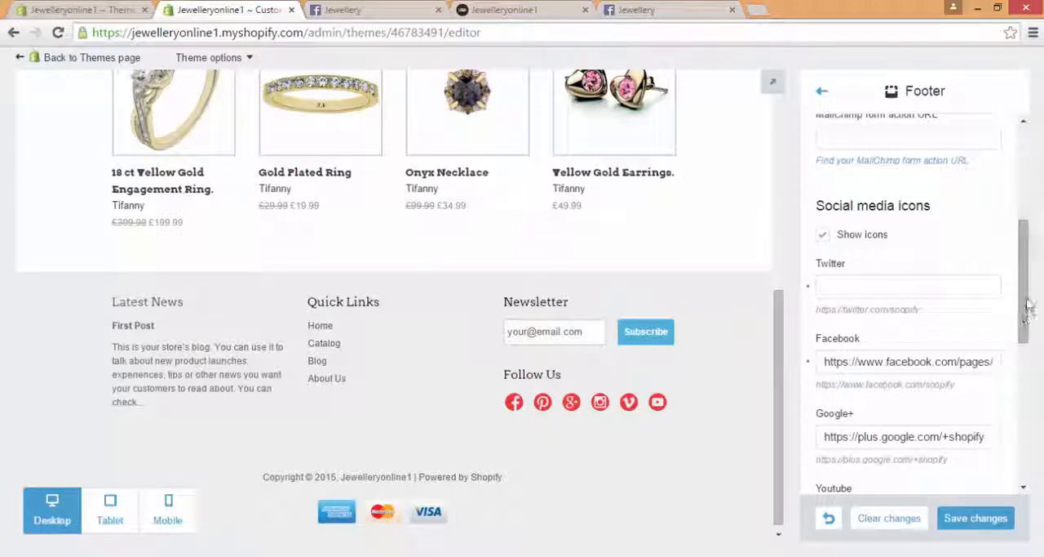
{"action": "scroll", "coordinate": [1026, 328], "scroll_direction": "down", "scroll_amount": 1}
{"action": "left_click_drag", "start_coordinate": [1026, 329], "coordinate": [1012, 453]}
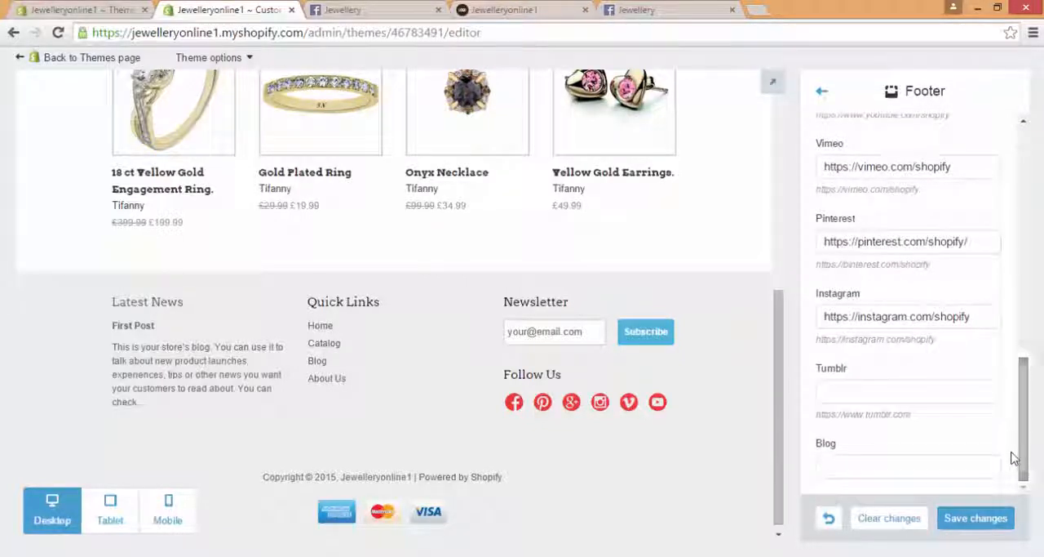
{"action": "left_click", "coordinate": [828, 94]}
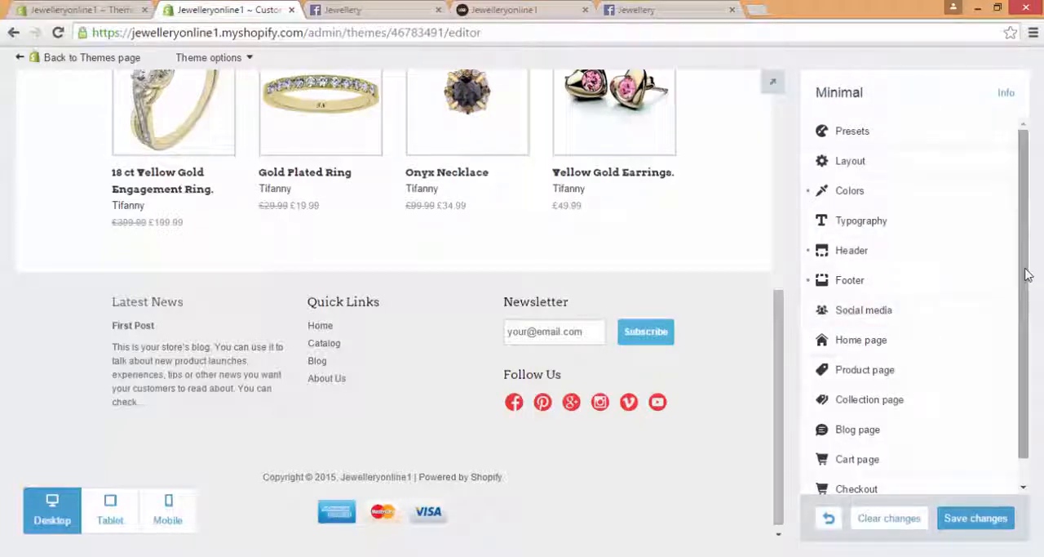
Step: Examine the Social media sharing settings alongside the share buttons on the Yellow Gold Earrings product page
{"action": "scroll", "coordinate": [996, 294], "scroll_direction": "down", "scroll_amount": 1}
{"action": "left_click", "coordinate": [954, 293]}
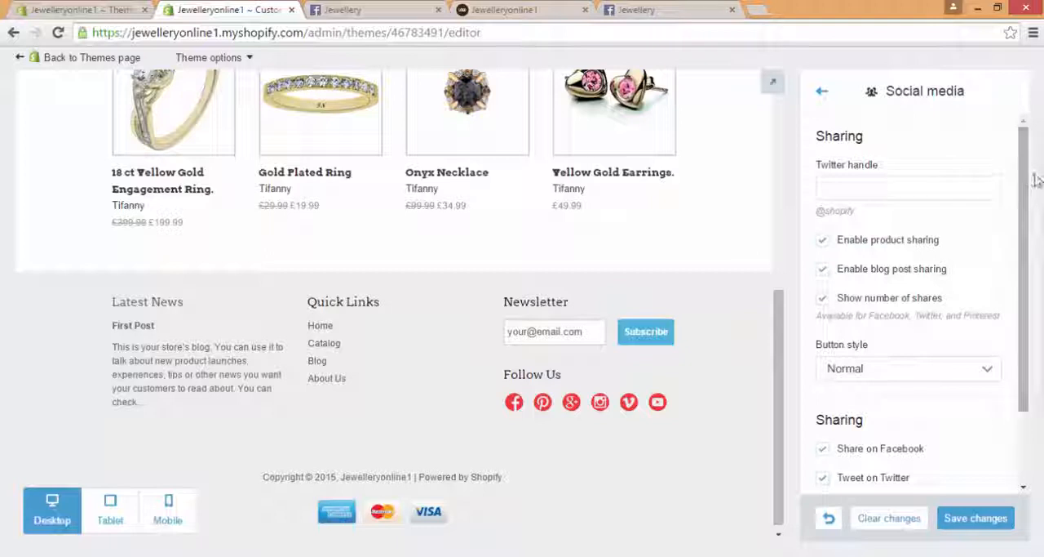
{"action": "scroll", "coordinate": [1030, 195], "scroll_direction": "down", "scroll_amount": 1}
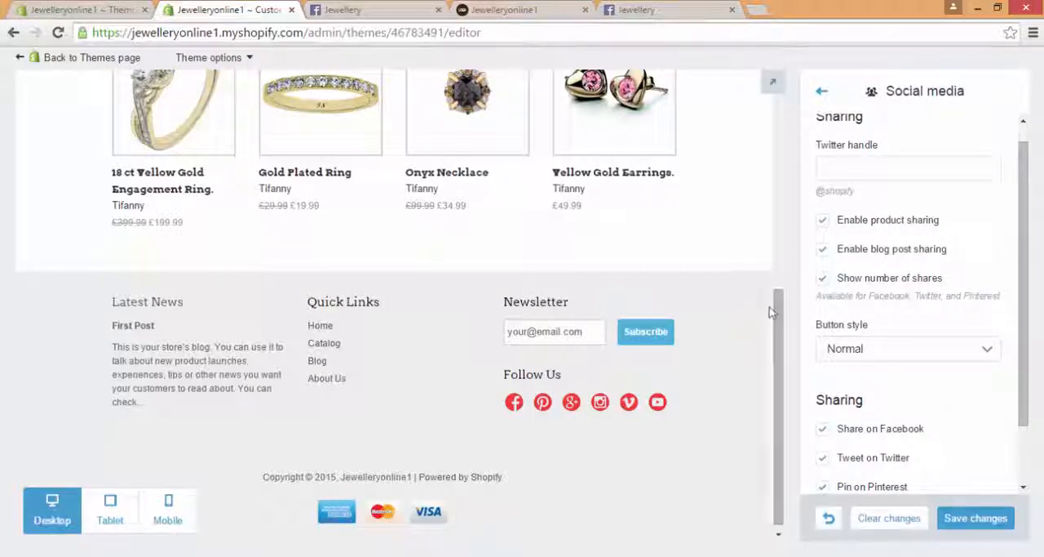
{"action": "left_click_drag", "start_coordinate": [776, 303], "coordinate": [773, 257]}
{"action": "left_click", "coordinate": [723, 231]}
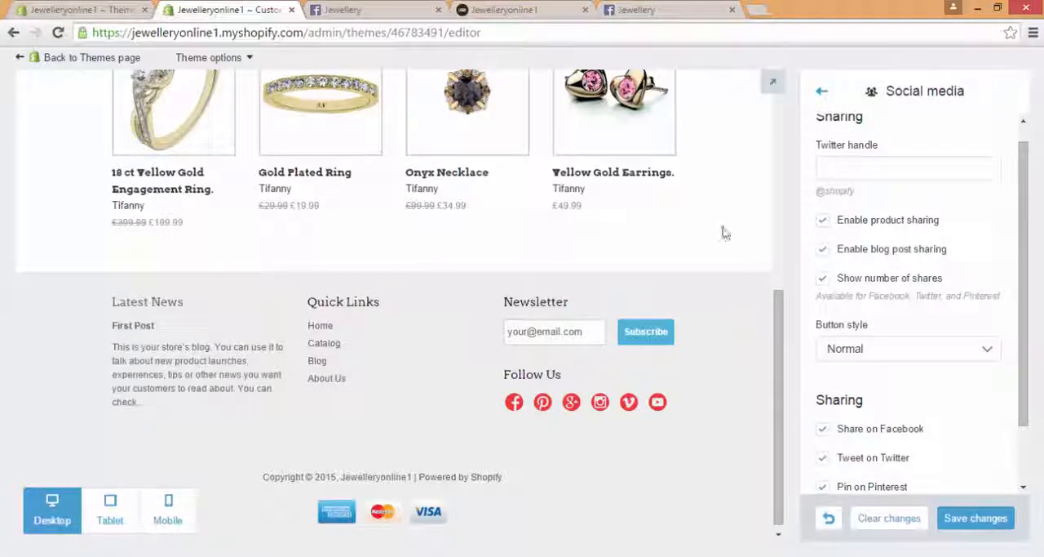
{"action": "left_click", "coordinate": [625, 152]}
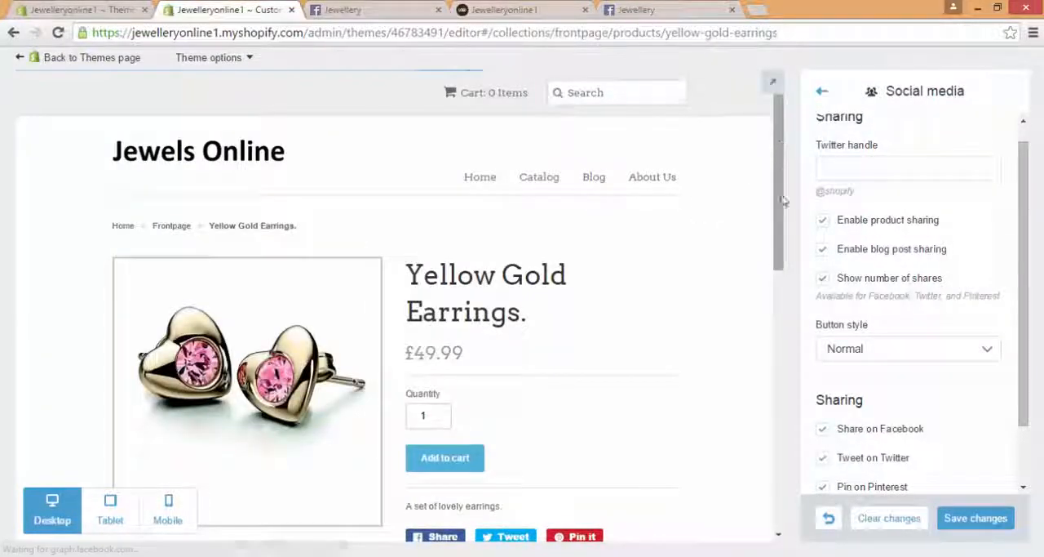
{"action": "scroll", "coordinate": [571, 286], "scroll_direction": "down", "scroll_amount": 3}
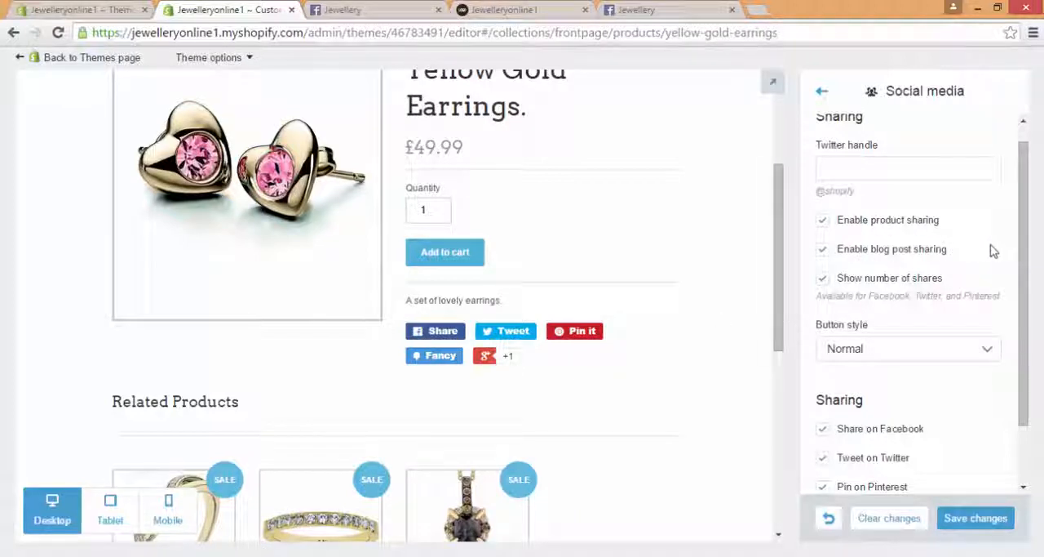
{"action": "left_click_drag", "start_coordinate": [1021, 235], "coordinate": [1015, 362]}
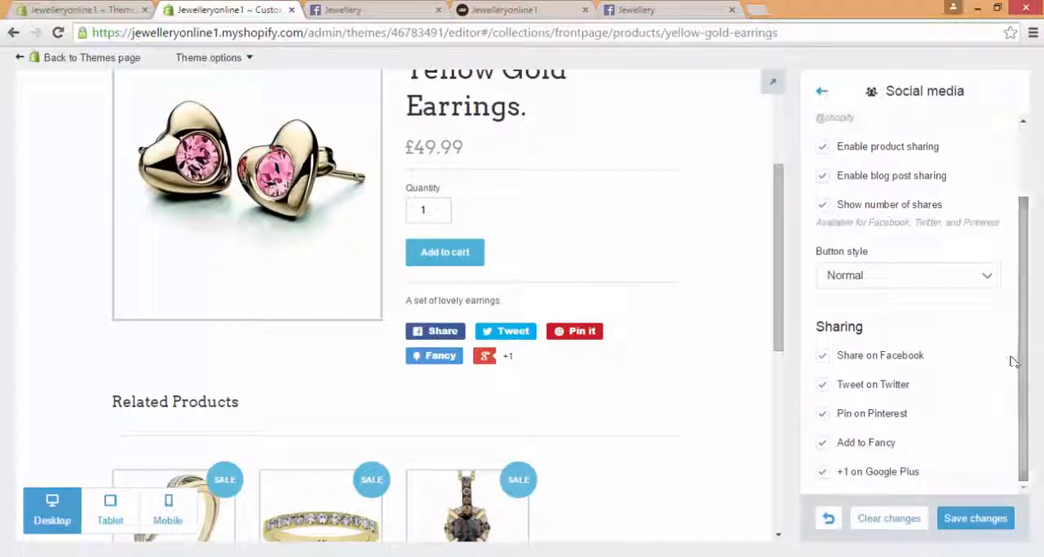
{"action": "left_click", "coordinate": [821, 91]}
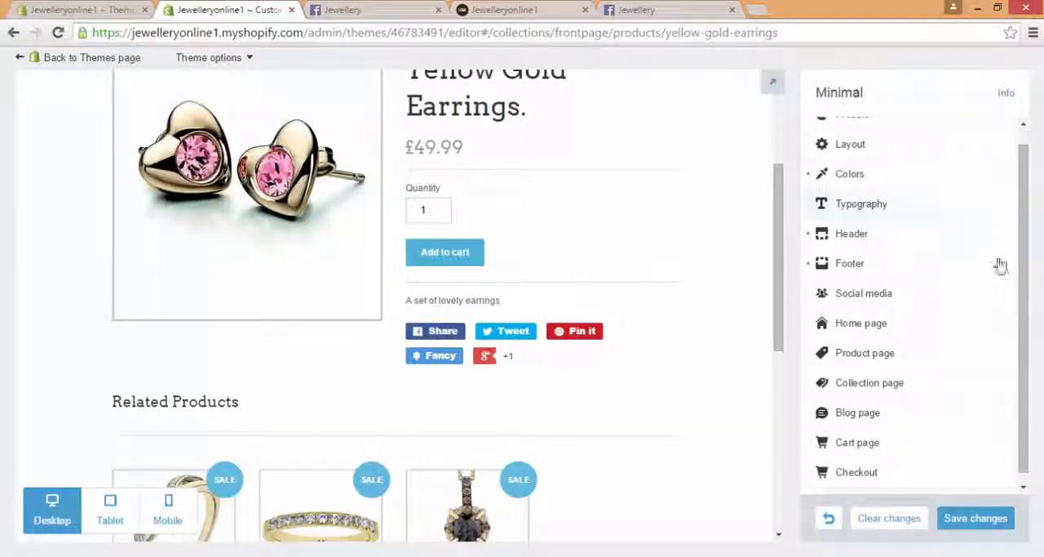
Step: Enable image zoom in the theme's Product page settings and check the Yellow Gold Earrings page in the preview
{"action": "left_click_drag", "start_coordinate": [1026, 269], "coordinate": [1020, 287]}
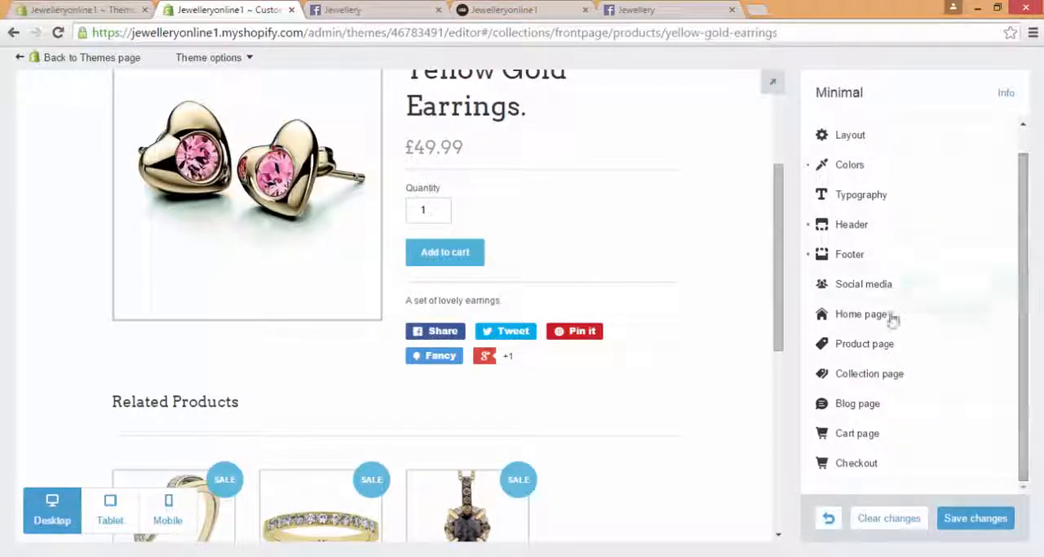
{"action": "left_click", "coordinate": [900, 349]}
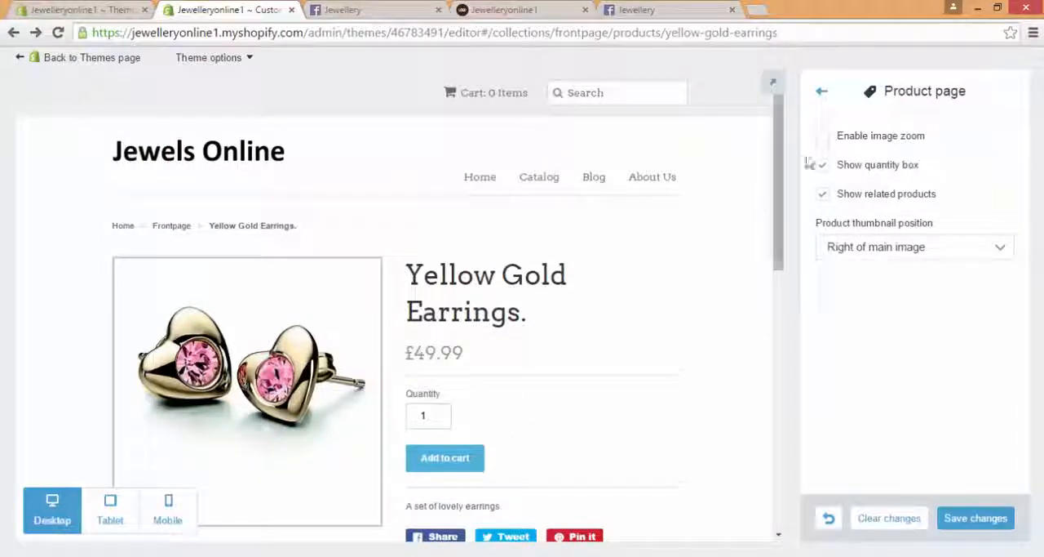
{"action": "left_click", "coordinate": [823, 136]}
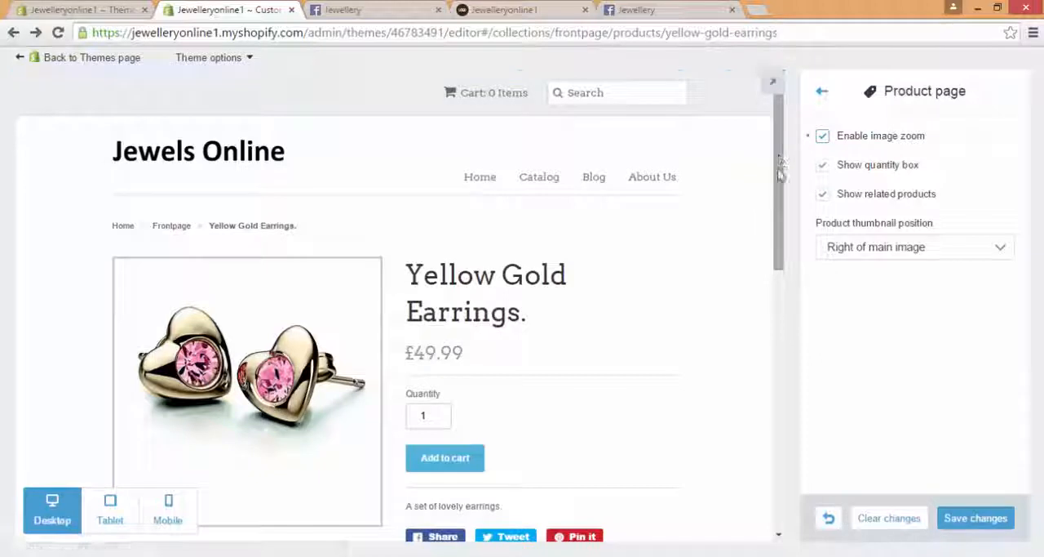
{"action": "left_click_drag", "start_coordinate": [780, 171], "coordinate": [779, 203]}
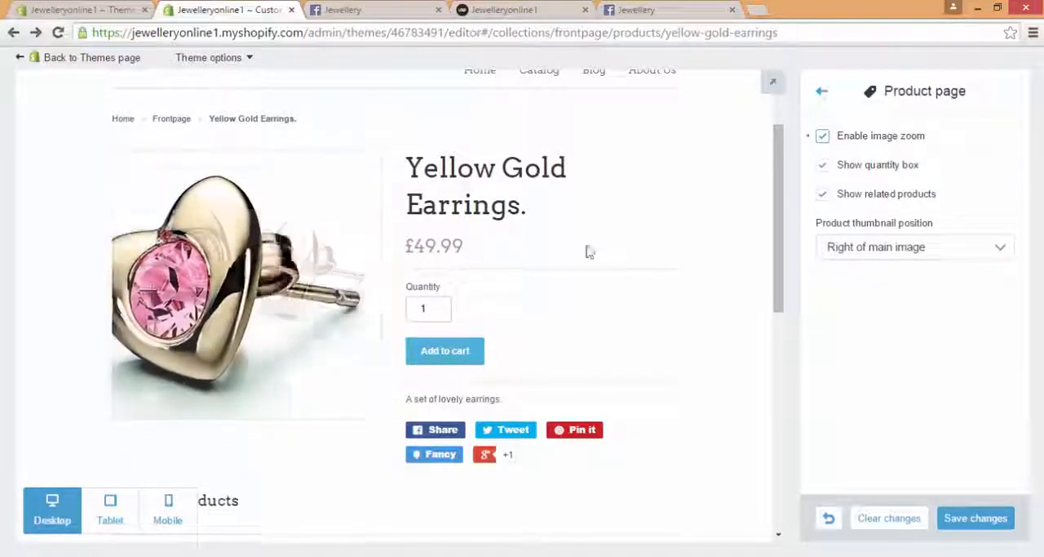
{"action": "left_click", "coordinate": [820, 93]}
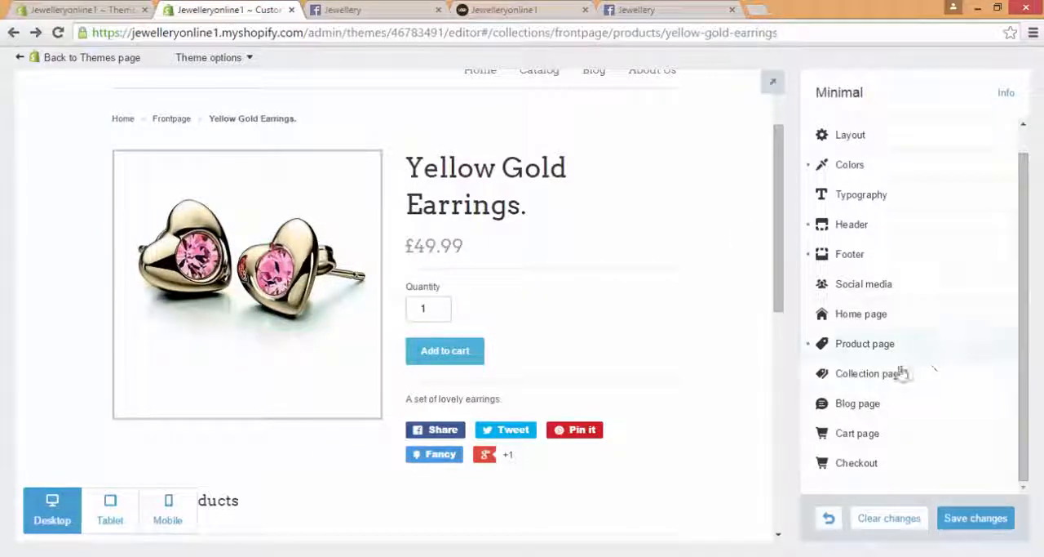
Step: Review the theme's Collection page and Blog page settings without changing them
{"action": "left_click", "coordinate": [898, 373]}
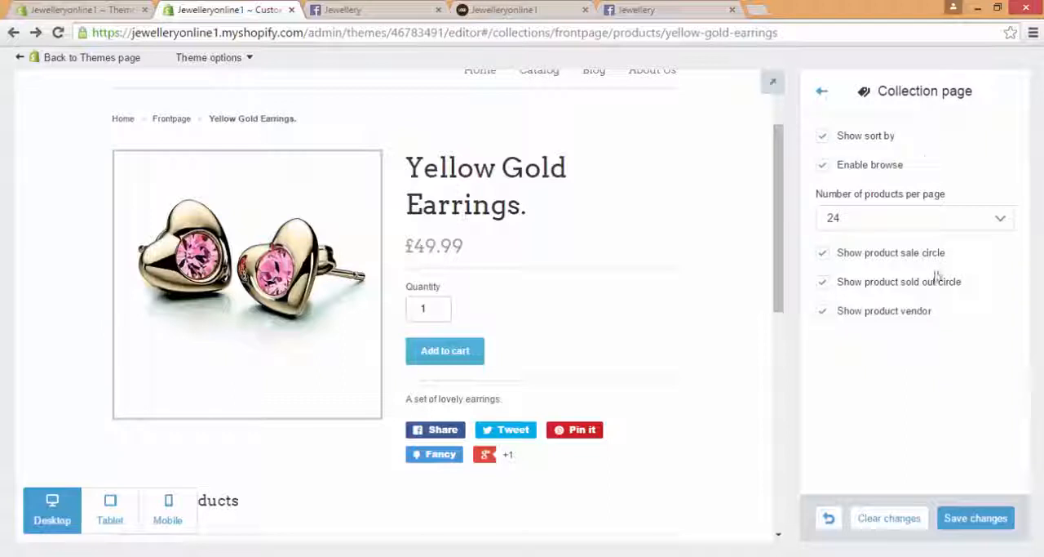
{"action": "left_click", "coordinate": [821, 96]}
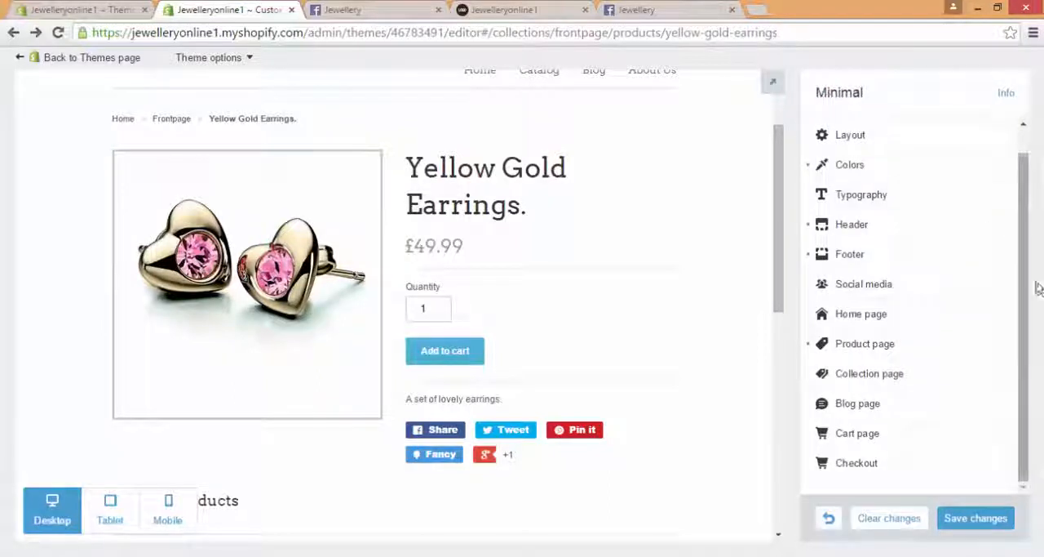
{"action": "left_click", "coordinate": [894, 416]}
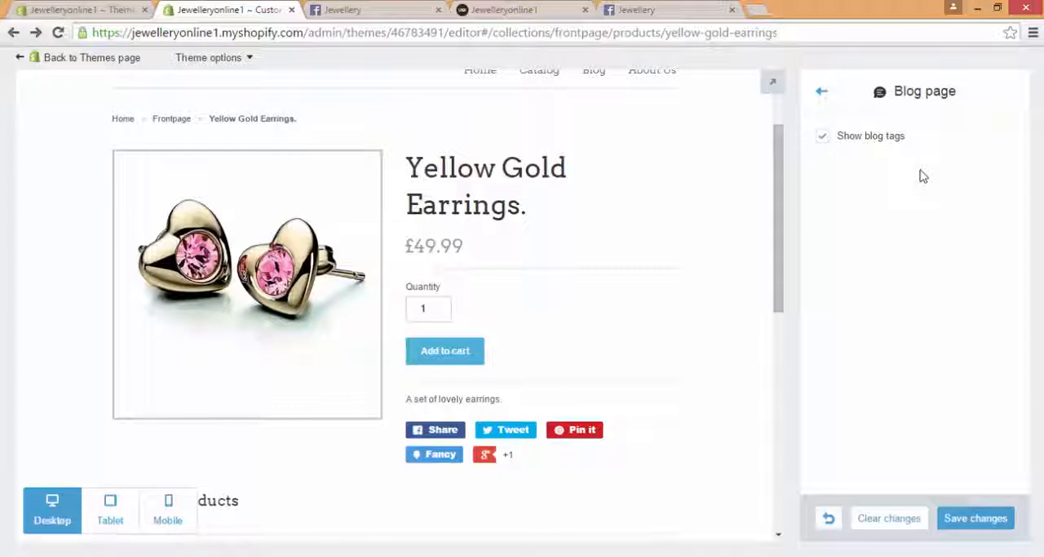
{"action": "left_click", "coordinate": [825, 93]}
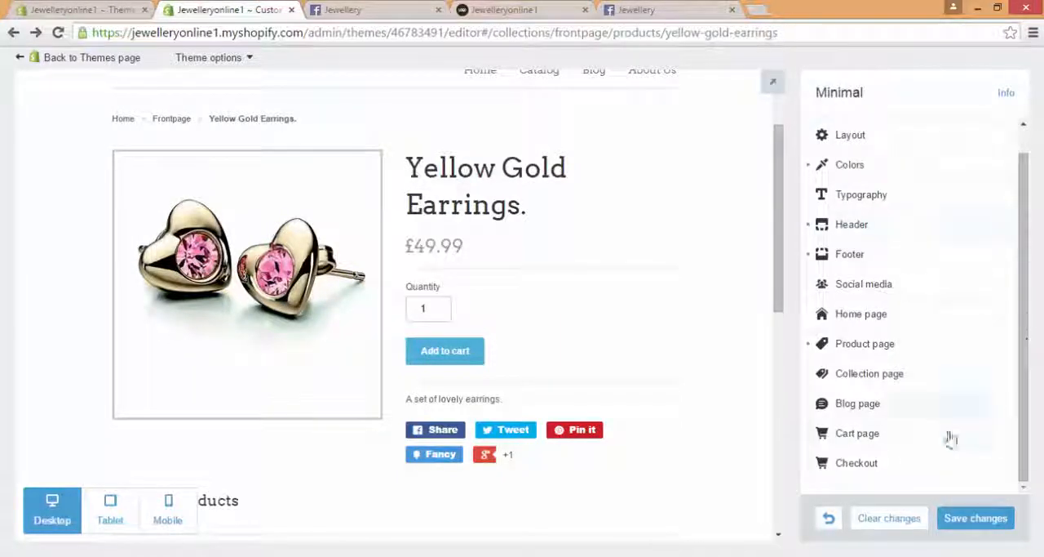
Step: Open the theme's Cart page settings and add the Yellow Gold Earrings to the cart in the store preview
{"action": "left_click", "coordinate": [897, 444]}
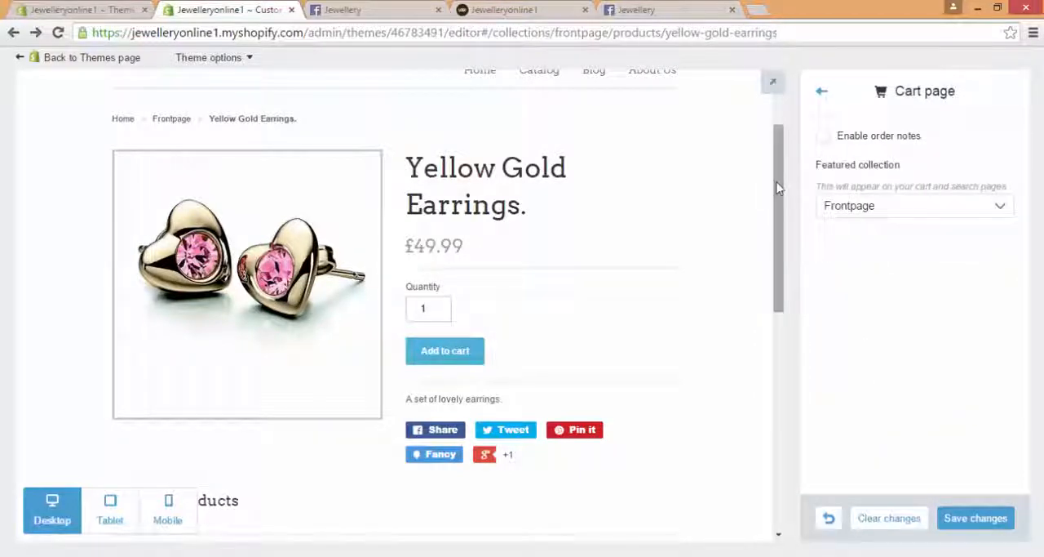
{"action": "left_click_drag", "start_coordinate": [779, 187], "coordinate": [774, 140]}
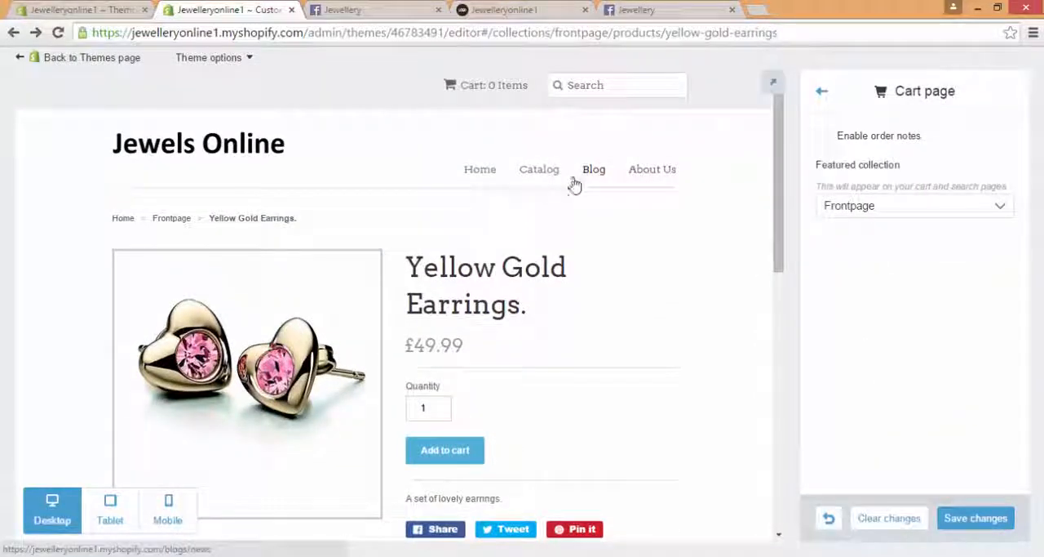
{"action": "left_click", "coordinate": [468, 455]}
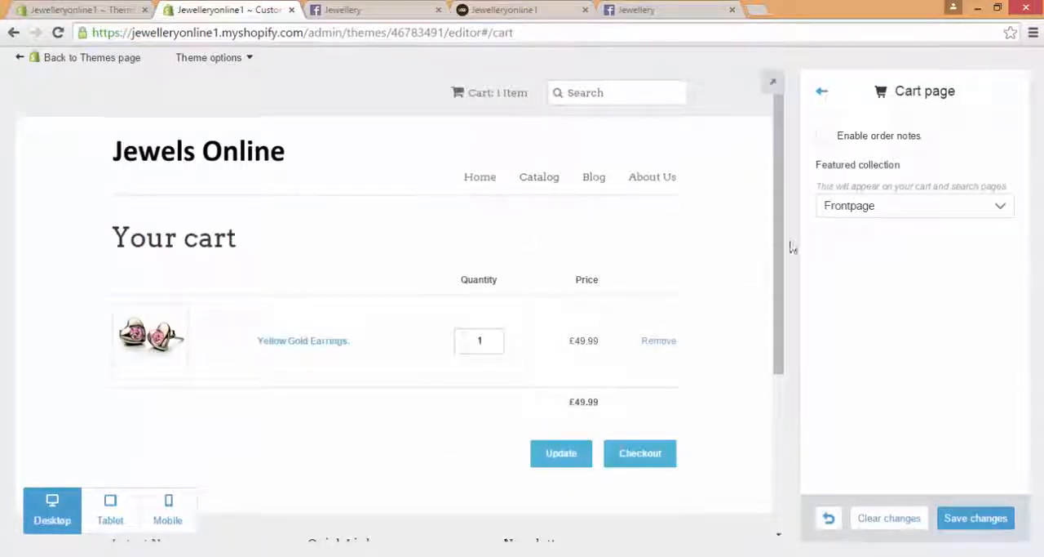
{"action": "scroll", "coordinate": [783, 302], "scroll_direction": "down", "scroll_amount": 1}
{"action": "mouse_move", "coordinate": [782, 295]}
{"action": "left_mouse_down"}
{"action": "mouse_move", "coordinate": [785, 317]}
{"action": "mouse_move", "coordinate": [782, 290]}
{"action": "left_mouse_up"}
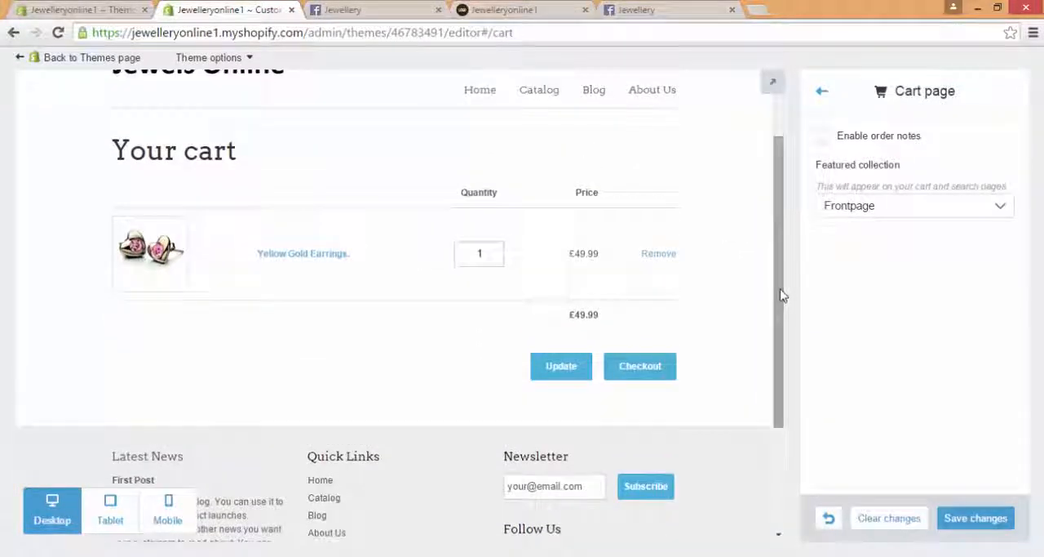
Step: Try out order notes on the cart page, checking the special instructions box, and disable them again
{"action": "left_click", "coordinate": [824, 138]}
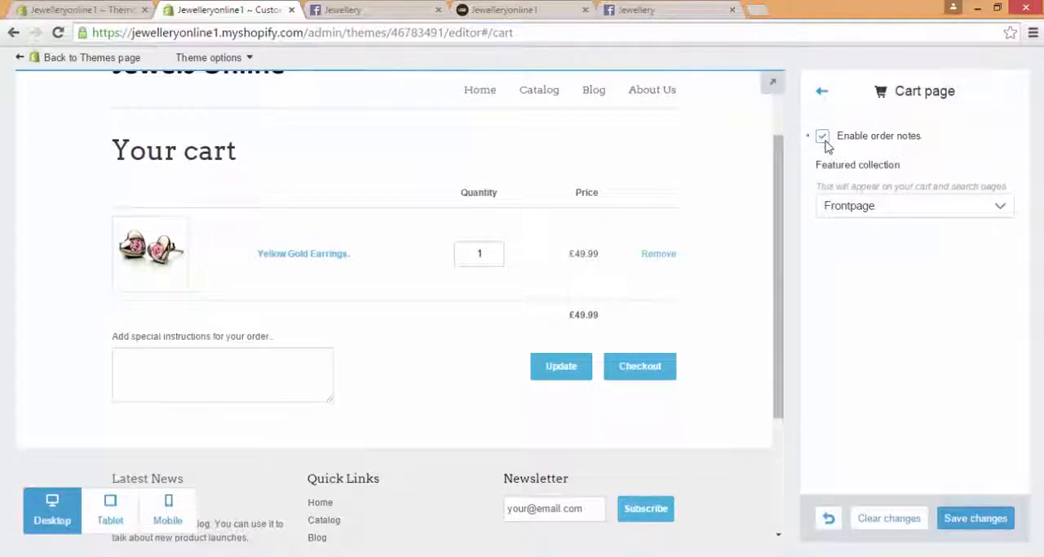
{"action": "left_click", "coordinate": [247, 360]}
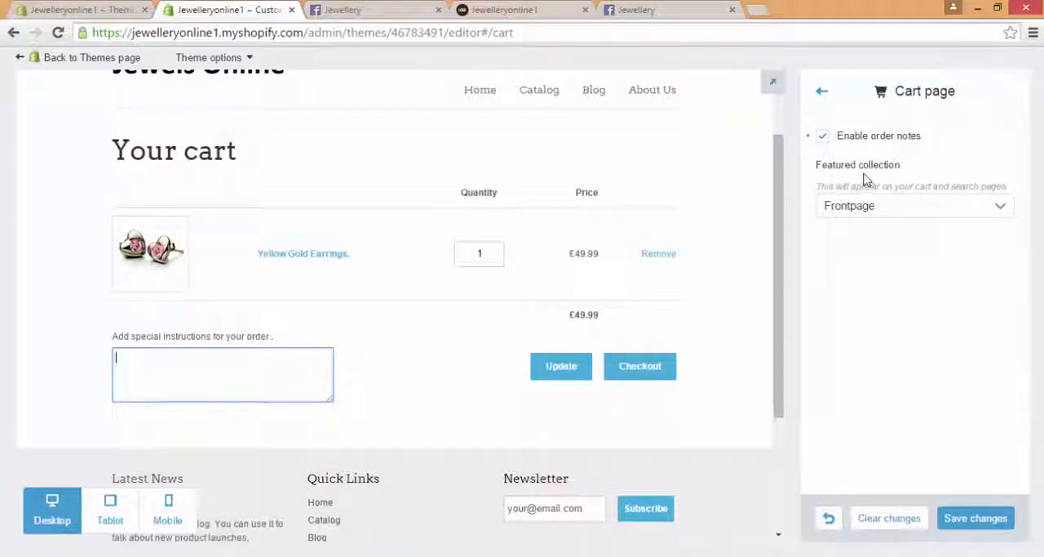
{"action": "left_click", "coordinate": [825, 139]}
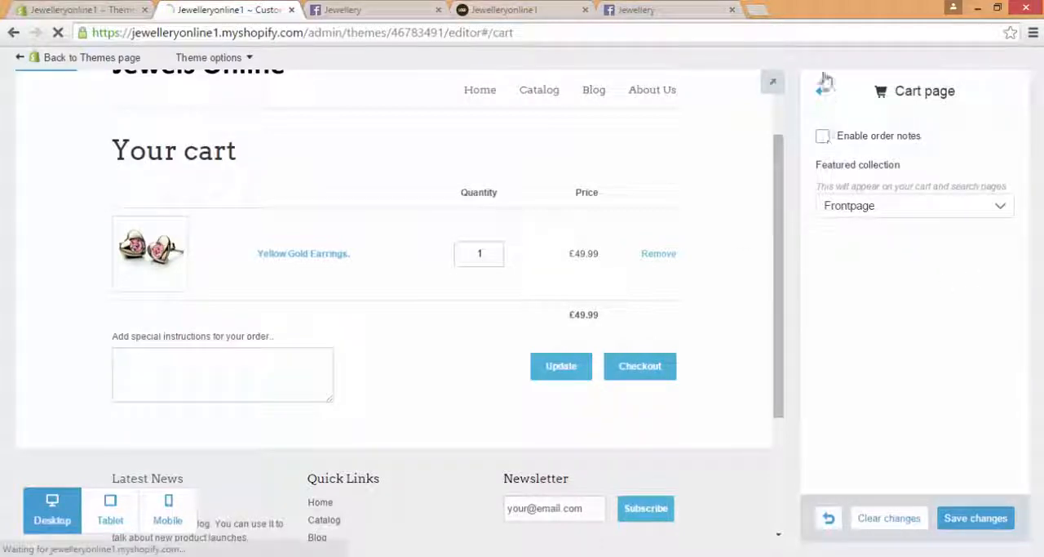
{"action": "left_click", "coordinate": [821, 87]}
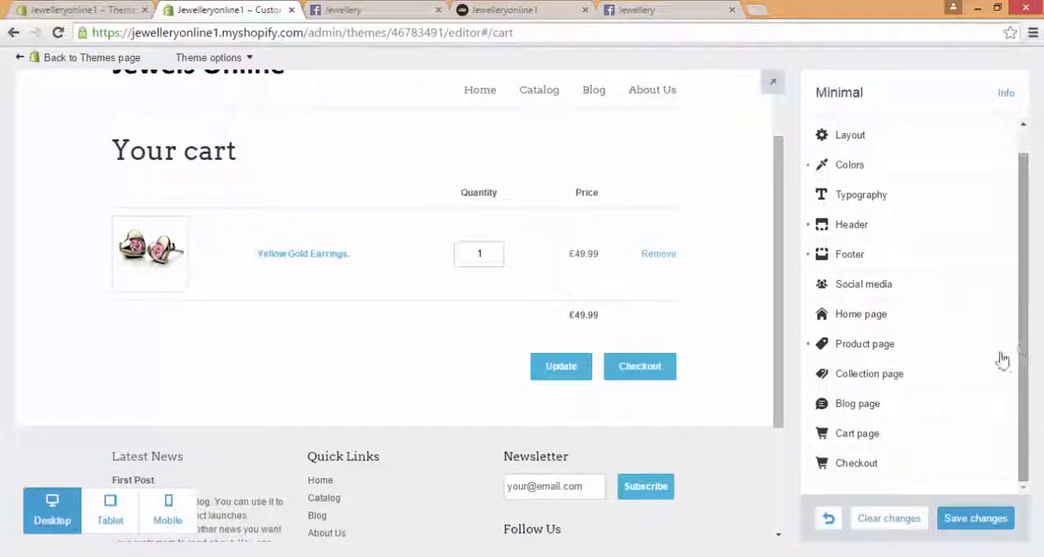
Step: Look through the theme's Checkout banner and logo settings, and save the theme changes
{"action": "left_click", "coordinate": [897, 469]}
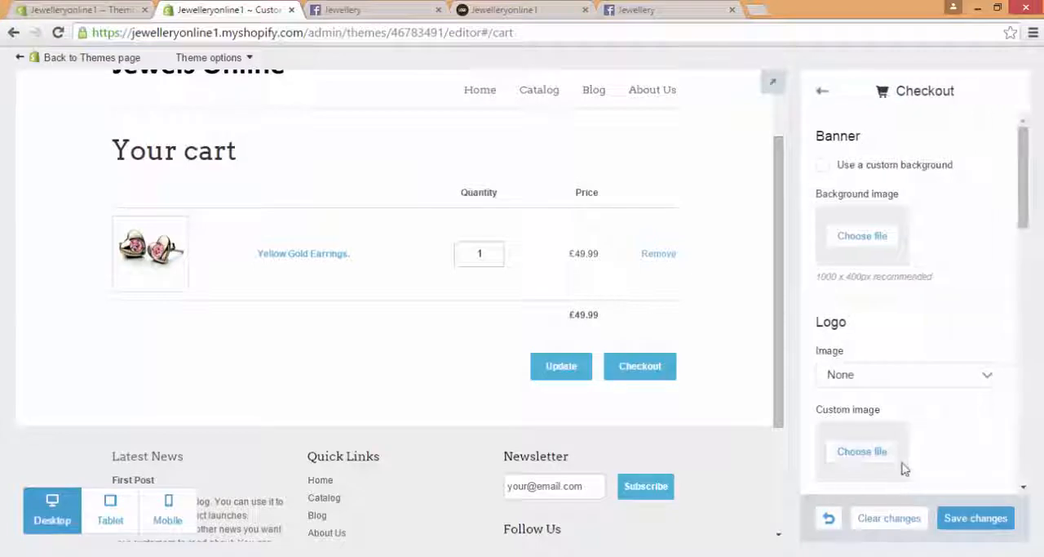
{"action": "mouse_move", "coordinate": [1025, 168]}
{"action": "left_mouse_down"}
{"action": "mouse_move", "coordinate": [1020, 178]}
{"action": "mouse_move", "coordinate": [1019, 164]}
{"action": "left_mouse_up"}
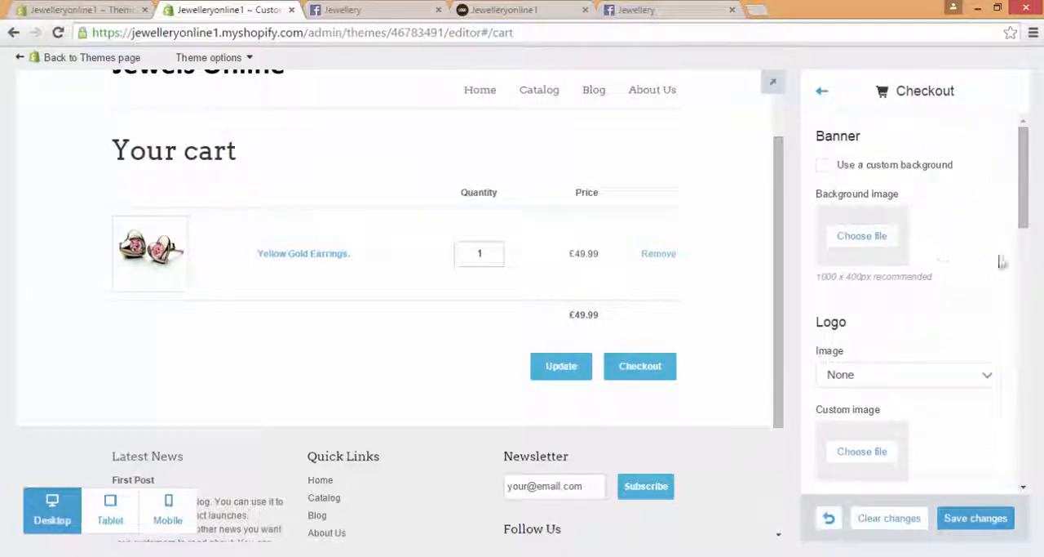
{"action": "mouse_move", "coordinate": [1023, 184]}
{"action": "left_mouse_down"}
{"action": "mouse_move", "coordinate": [1027, 231]}
{"action": "mouse_move", "coordinate": [1007, 175]}
{"action": "left_mouse_up"}
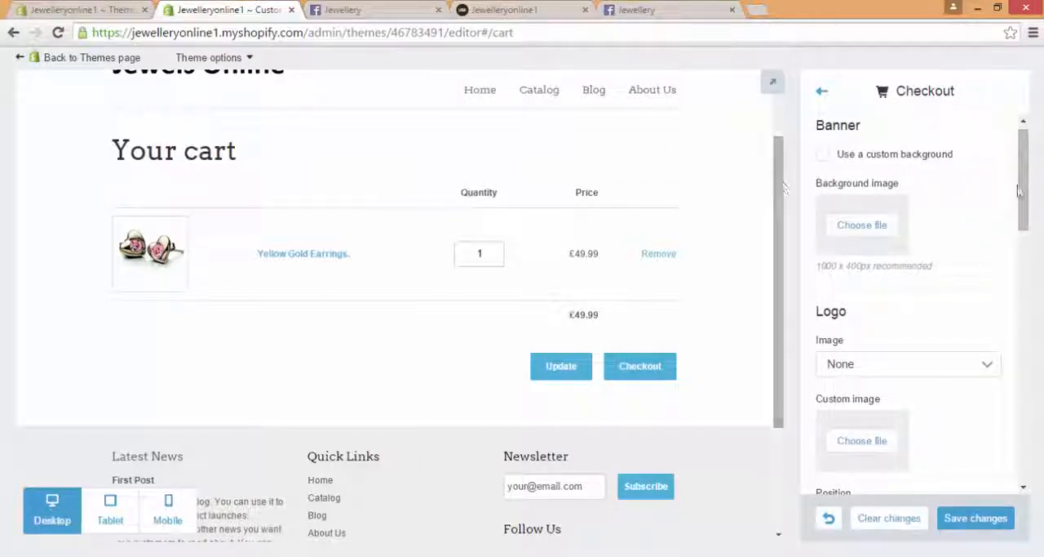
{"action": "left_click", "coordinate": [821, 90]}
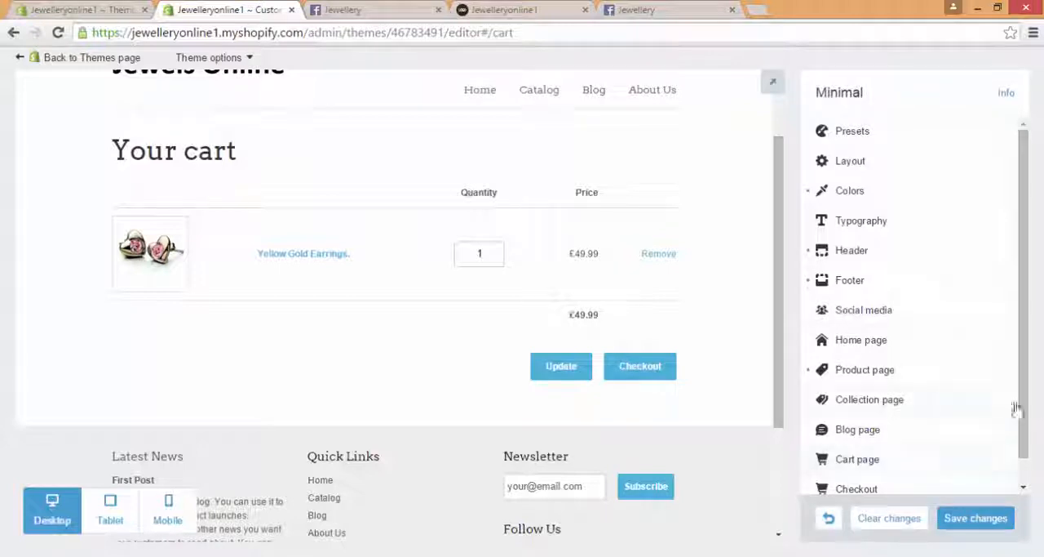
{"action": "scroll", "coordinate": [1022, 392], "scroll_direction": "down", "scroll_amount": 1}
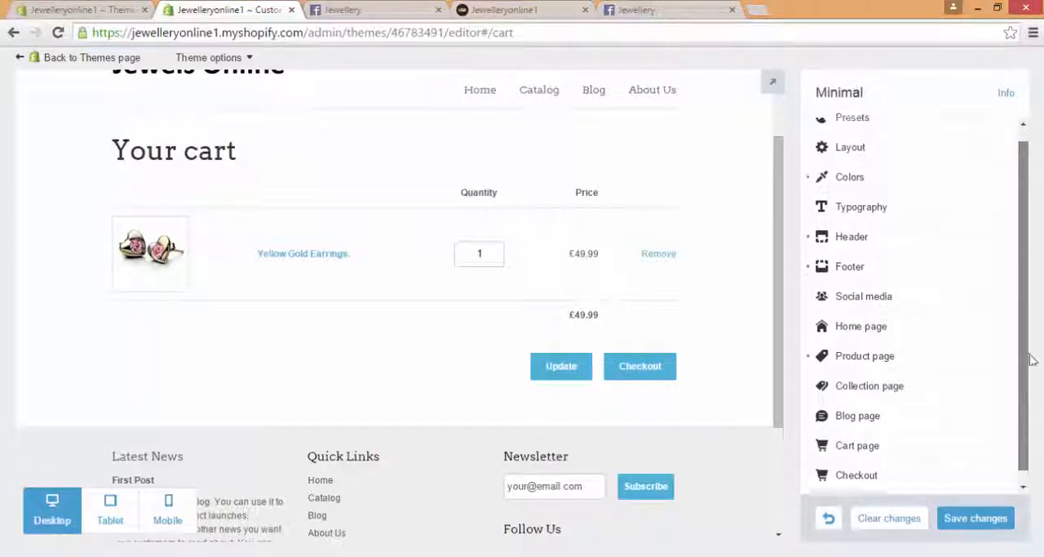
{"action": "scroll", "coordinate": [1030, 310], "scroll_direction": "down", "scroll_amount": 1}
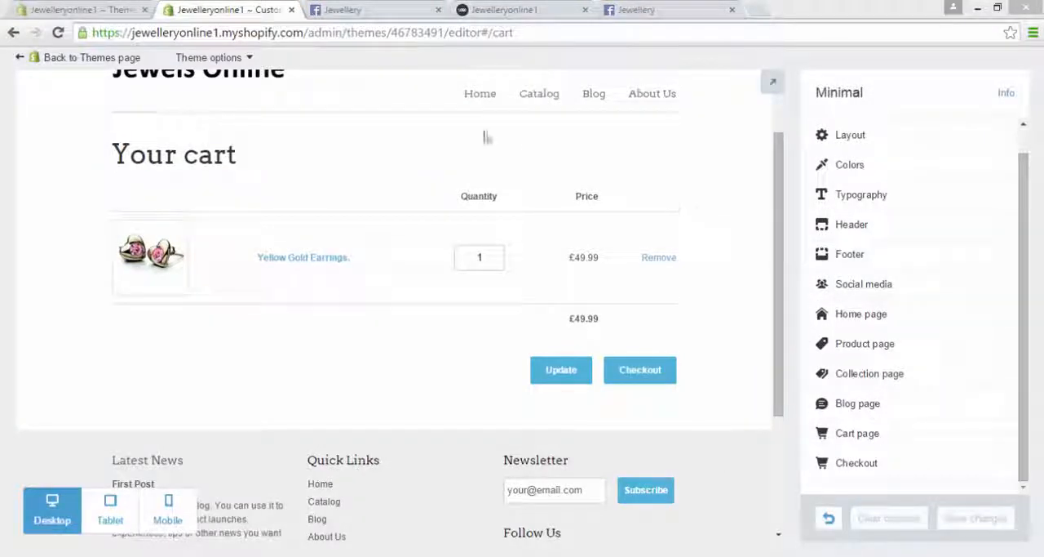
Step: Close both Facebook page tabs and return to the store's Themes admin page
{"action": "left_click", "coordinate": [439, 10]}
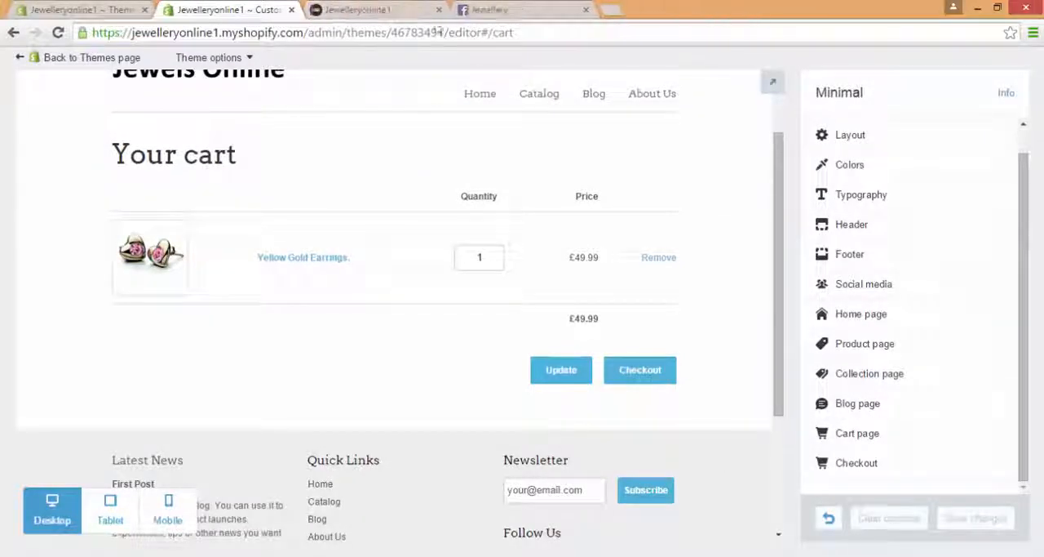
{"action": "left_click", "coordinate": [585, 13]}
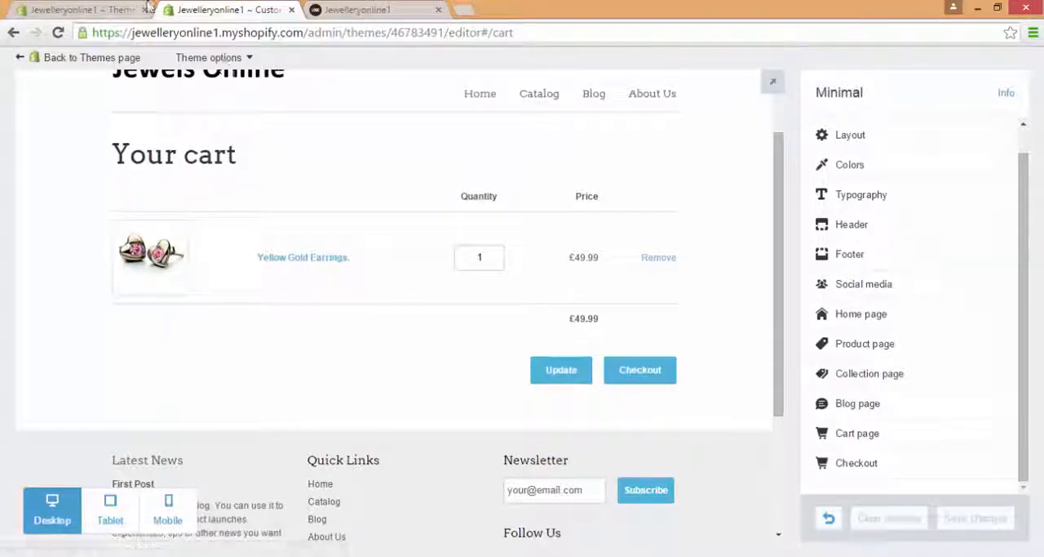
{"action": "left_click", "coordinate": [92, 7]}
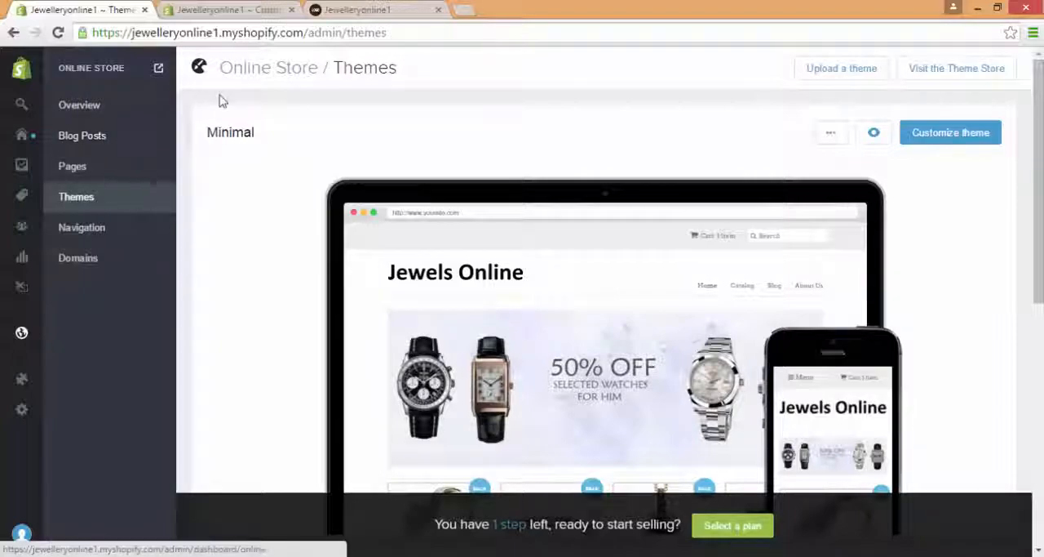
Step: Open the Blog page on the live storefront and read the default First Post
{"action": "left_click", "coordinate": [343, 10]}
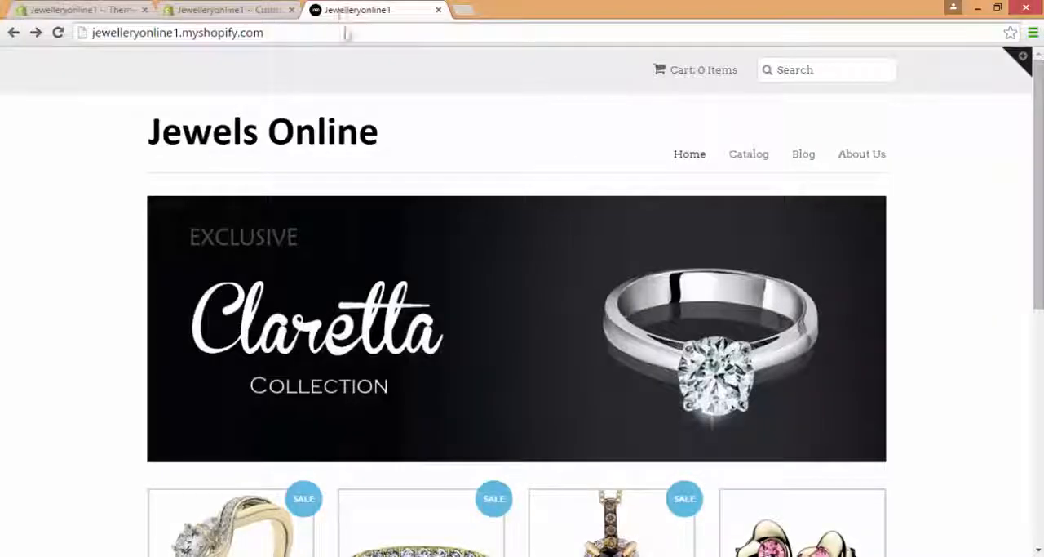
{"action": "left_click", "coordinate": [805, 157]}
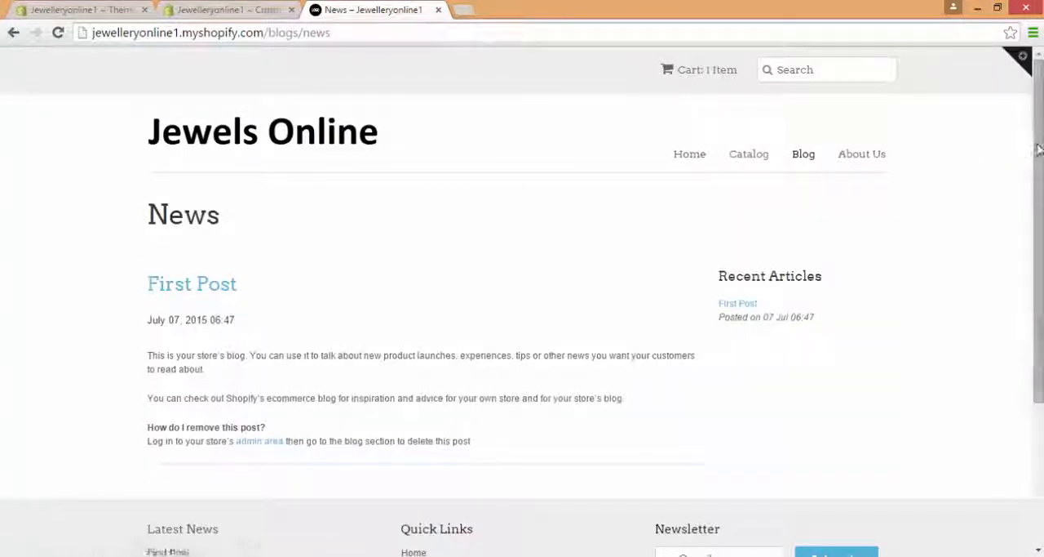
{"action": "scroll", "coordinate": [1020, 163], "scroll_direction": "down", "scroll_amount": 1}
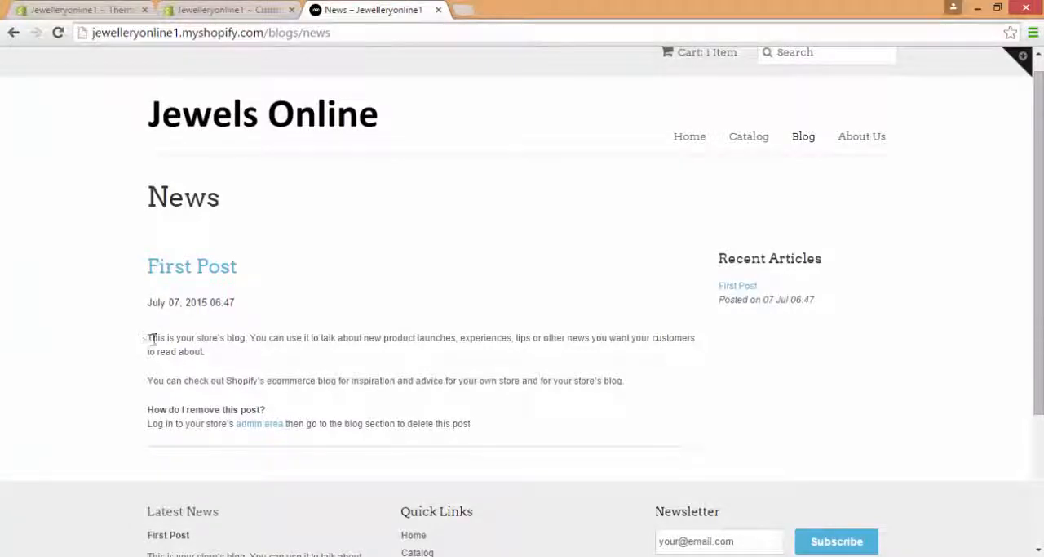
{"action": "left_click_drag", "start_coordinate": [150, 337], "coordinate": [343, 380]}
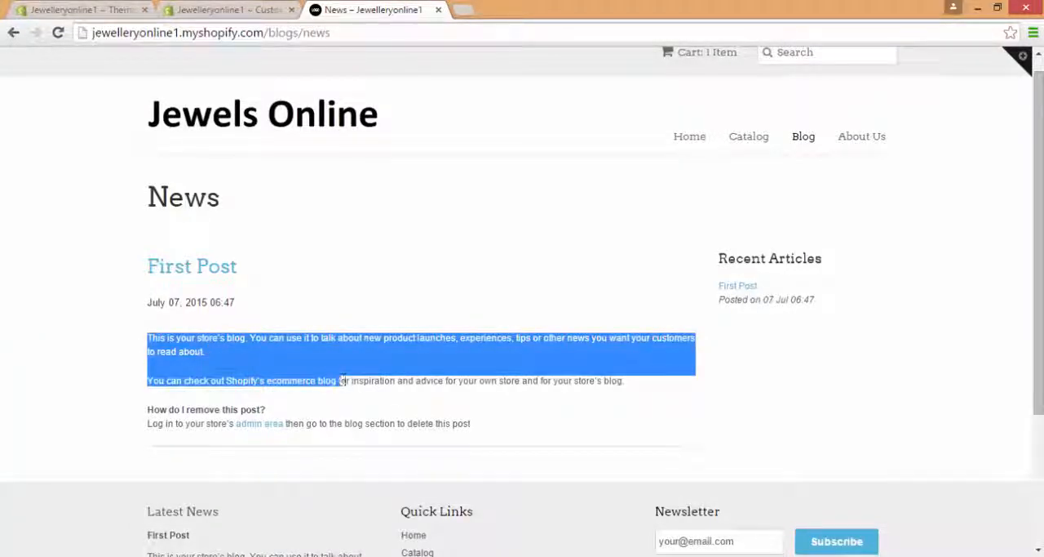
{"action": "left_click", "coordinate": [397, 393]}
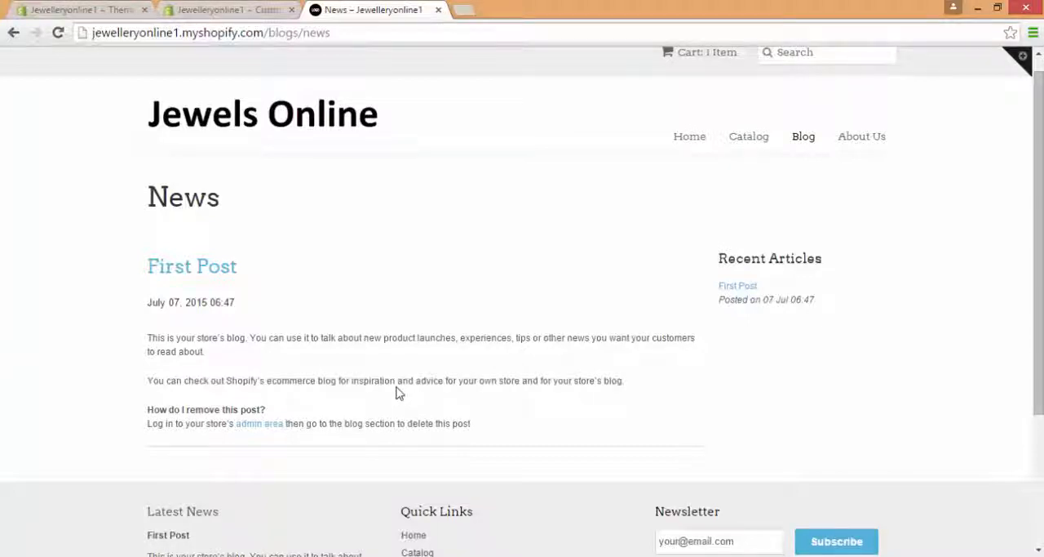
{"action": "left_click", "coordinate": [425, 402]}
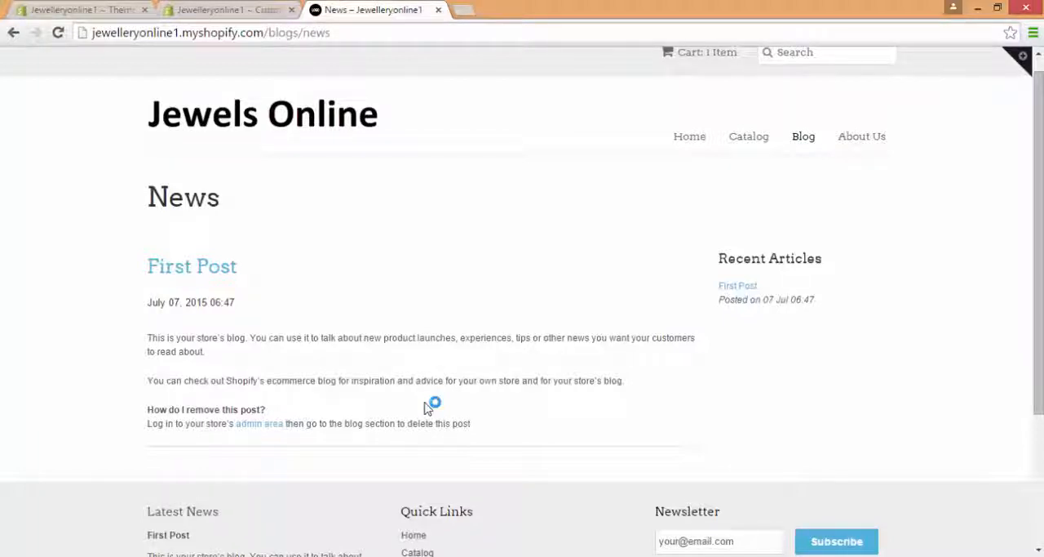
Step: Open the First Post from the store admin's blog posts for editing
{"action": "left_click", "coordinate": [116, 8]}
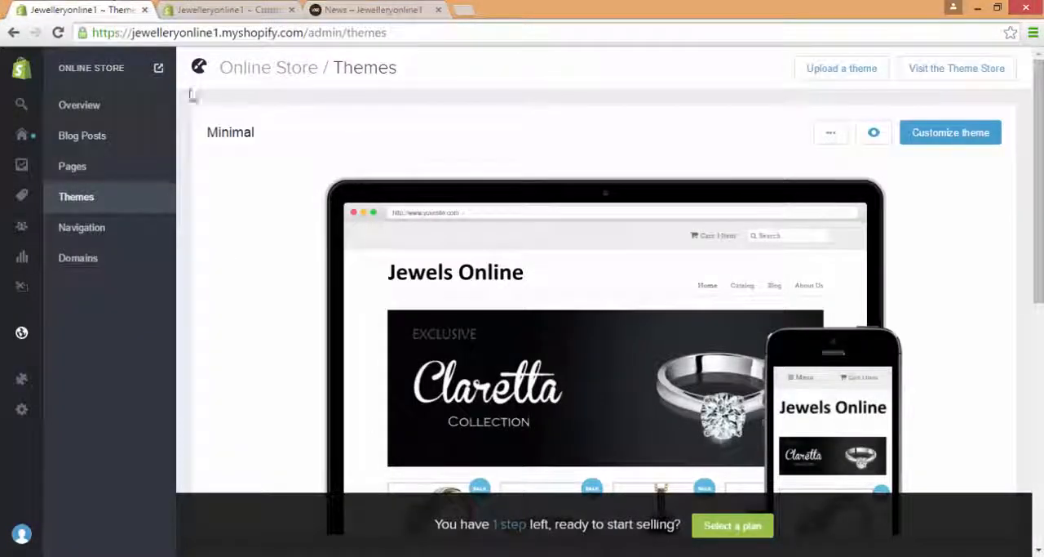
{"action": "left_click", "coordinate": [116, 139]}
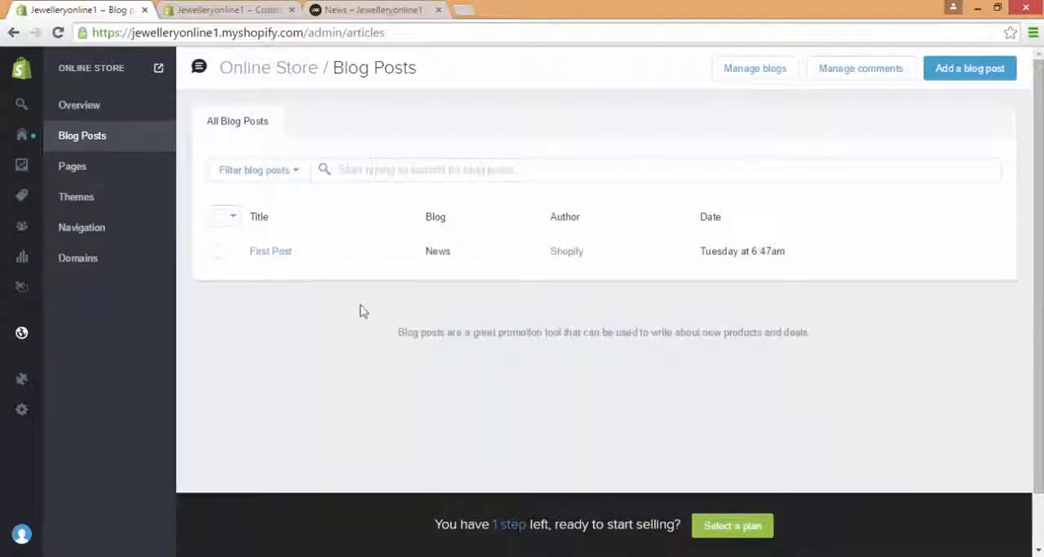
{"action": "left_click", "coordinate": [289, 258]}
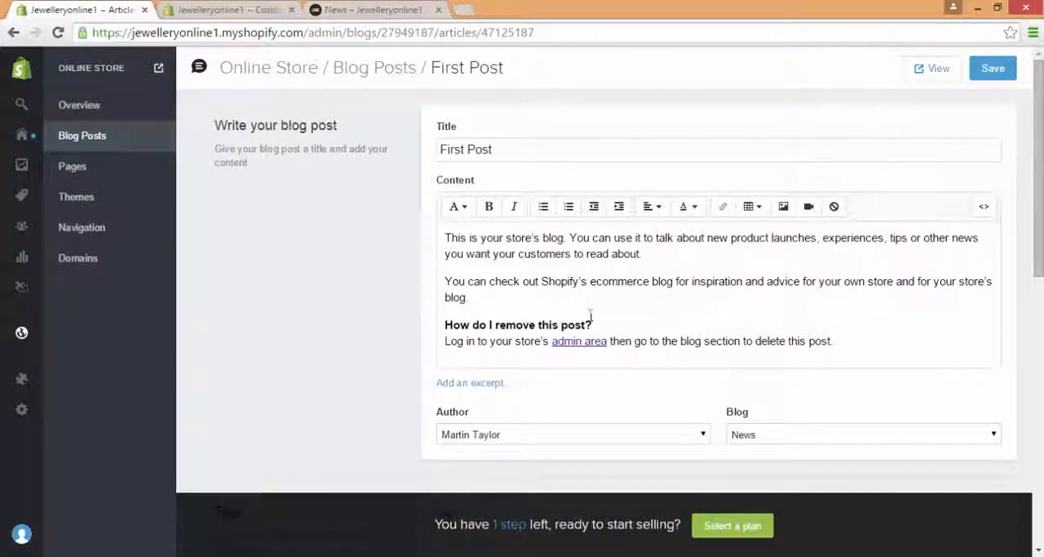
Step: Replace the entire content of the First Post with "Happy shopping!" and save the post
{"action": "left_click_drag", "start_coordinate": [833, 341], "coordinate": [590, 281]}
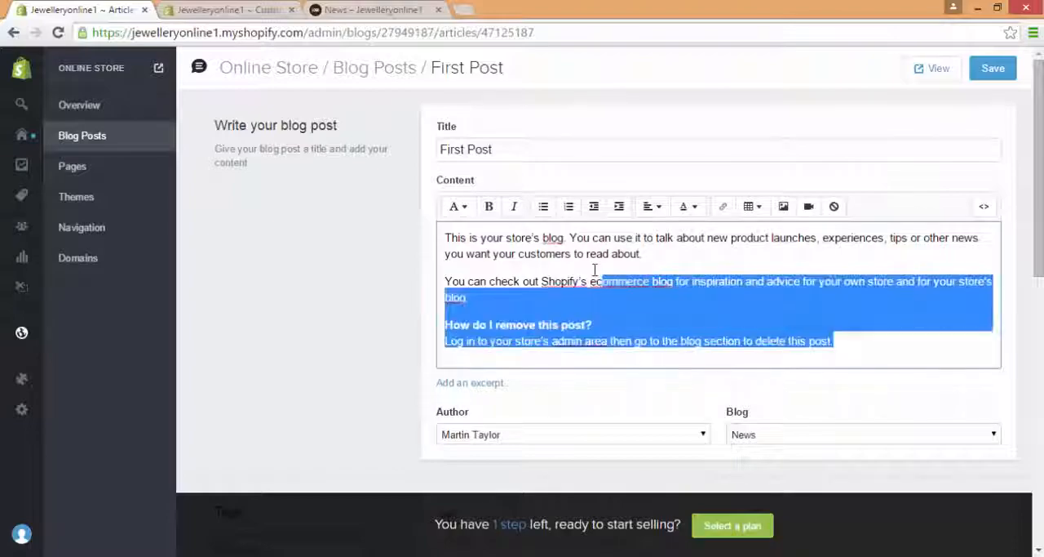
{"action": "left_click", "coordinate": [378, 9]}
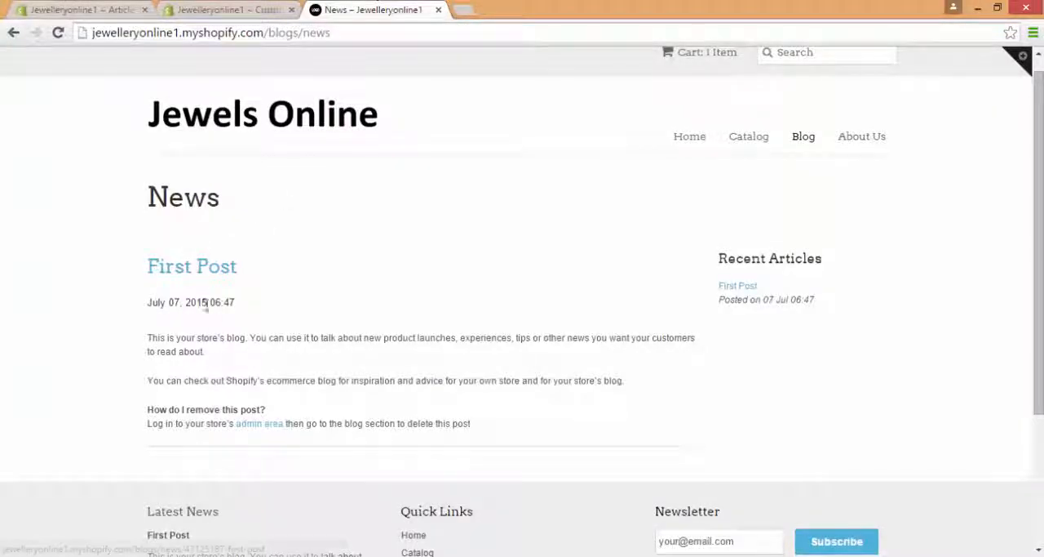
{"action": "left_click", "coordinate": [144, 8]}
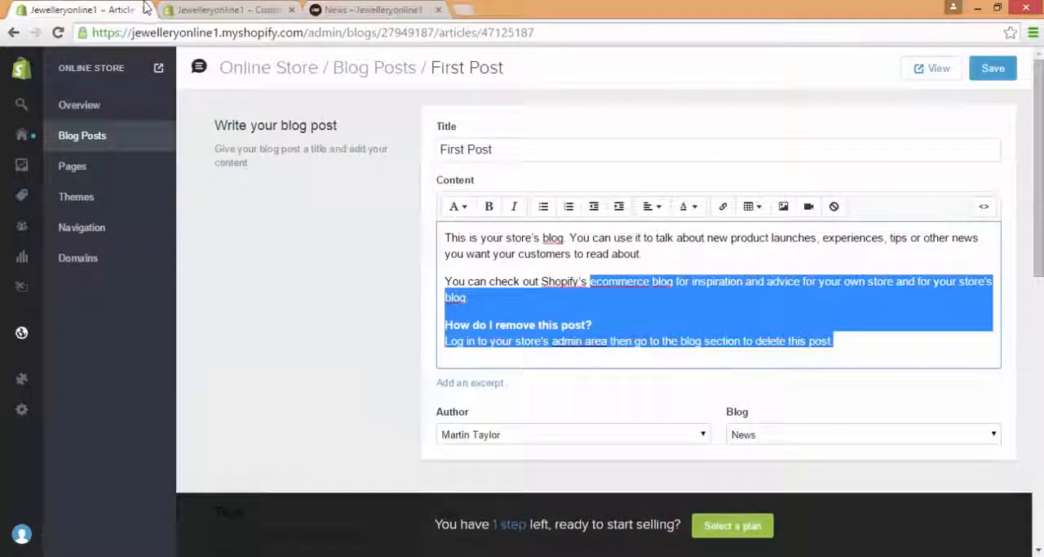
{"action": "left_click", "coordinate": [850, 347]}
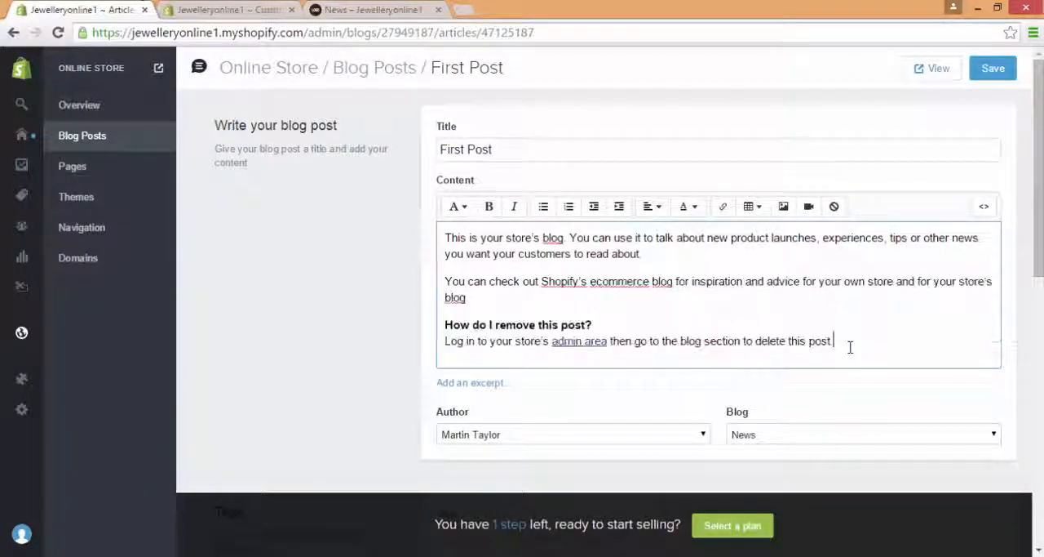
{"action": "mouse_move", "coordinate": [840, 343]}
{"action": "left_mouse_down"}
{"action": "mouse_move", "coordinate": [538, 281]}
{"action": "mouse_move", "coordinate": [447, 237]}
{"action": "mouse_move", "coordinate": [478, 255]}
{"action": "mouse_move", "coordinate": [852, 324]}
{"action": "mouse_move", "coordinate": [851, 335]}
{"action": "left_mouse_up"}
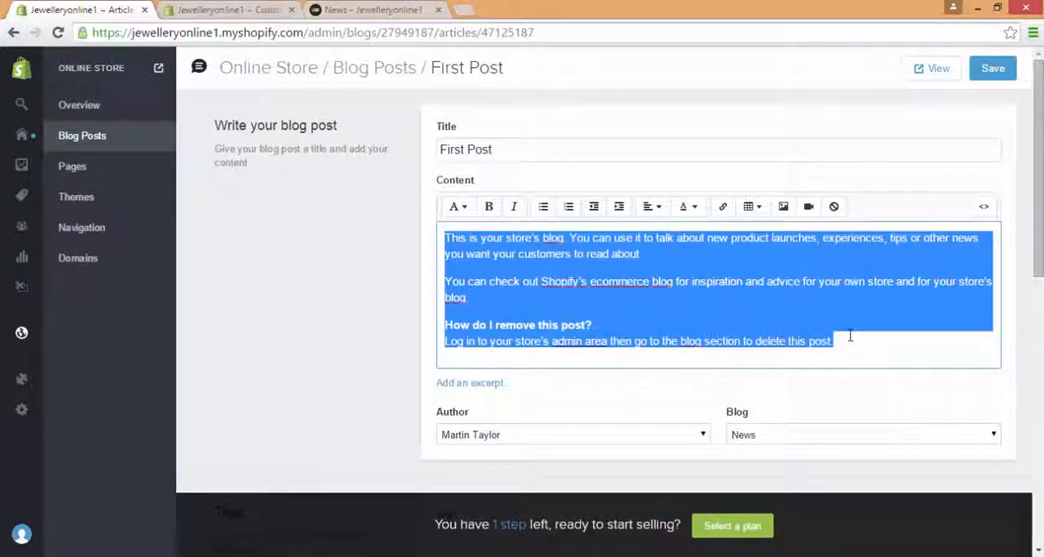
{"action": "type", "text": "H"}
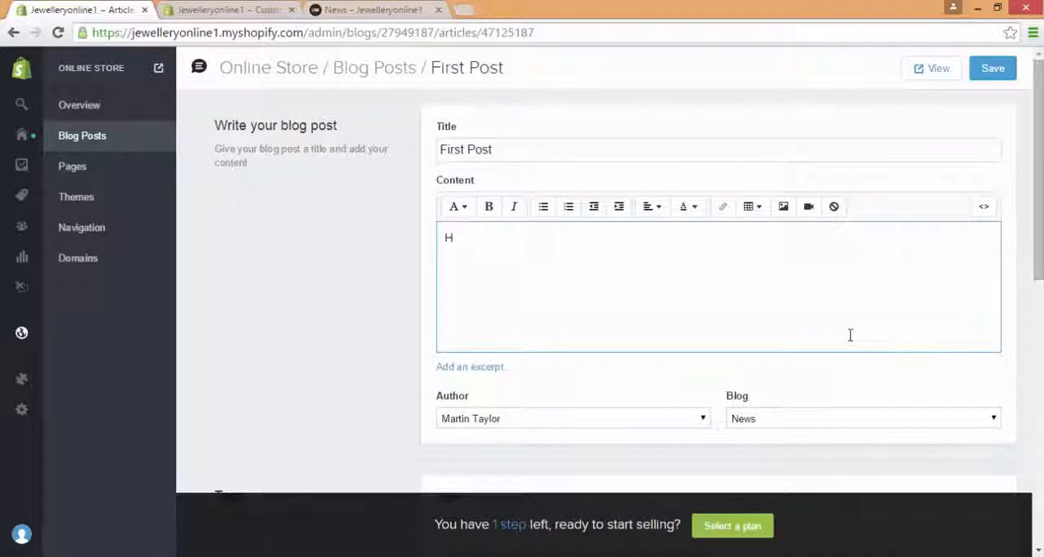
{"action": "type", "text": "appy shopping!"}
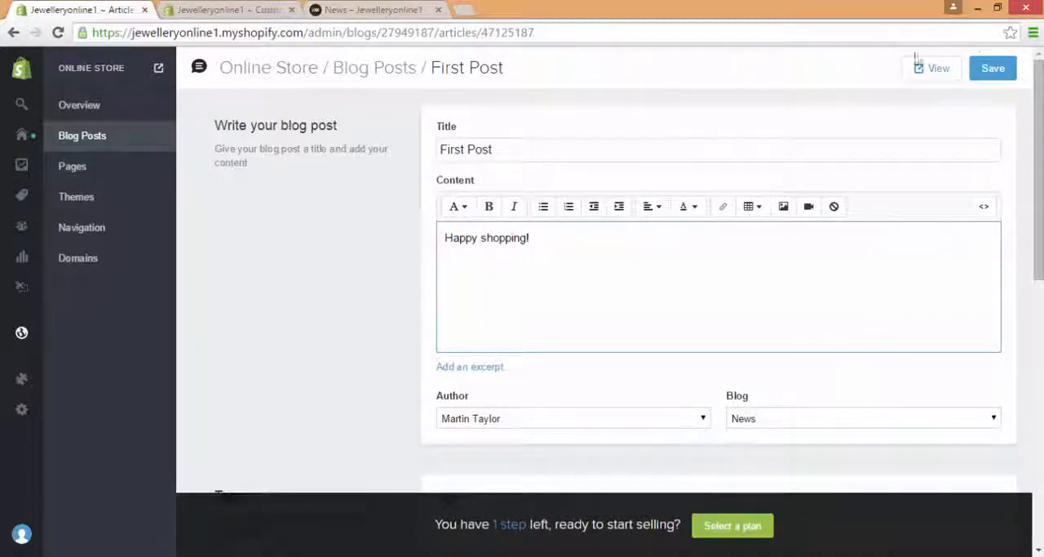
{"action": "left_click", "coordinate": [994, 69]}
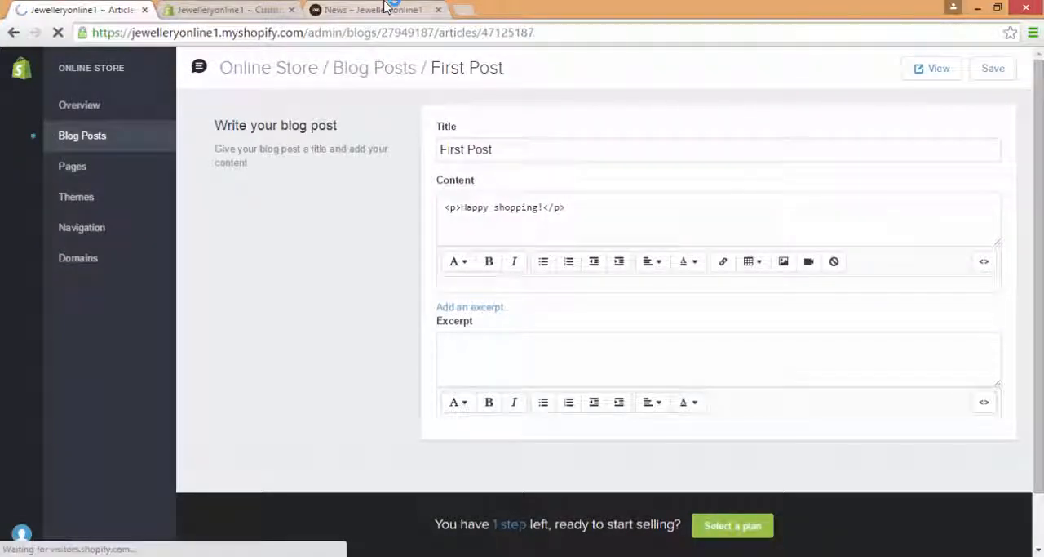
Step: Reload the live storefront's News page to check the First Post, and return to the admin's blog posts list
{"action": "left_click", "coordinate": [386, 9]}
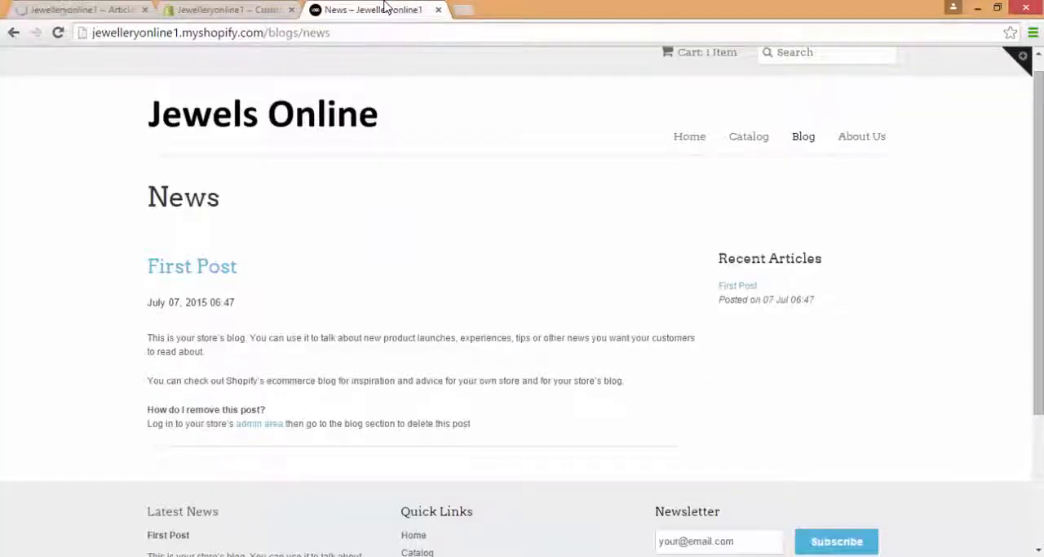
{"action": "left_click", "coordinate": [59, 33]}
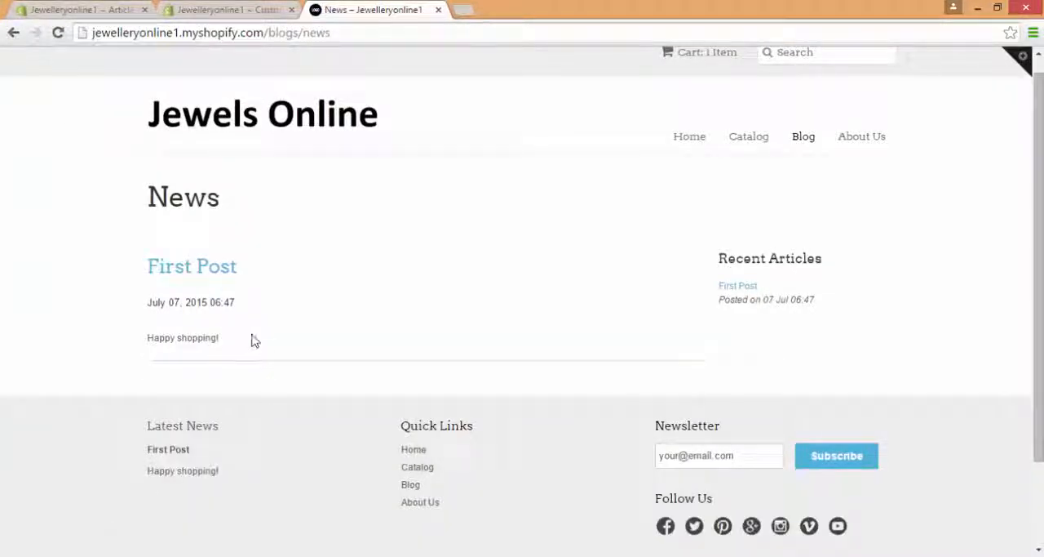
{"action": "left_click_drag", "start_coordinate": [252, 340], "coordinate": [310, 333]}
{"action": "left_click", "coordinate": [137, 8]}
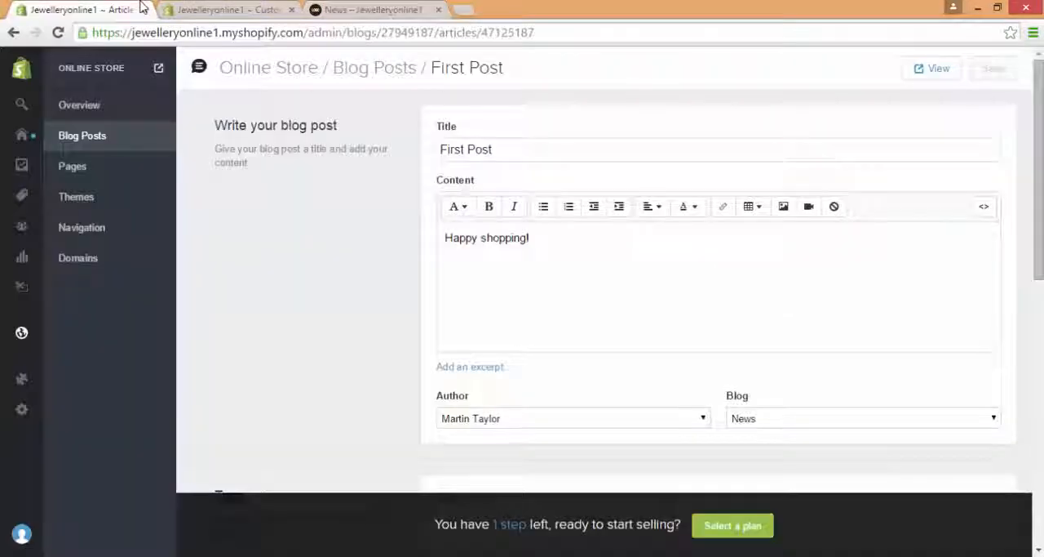
{"action": "left_click", "coordinate": [107, 139]}
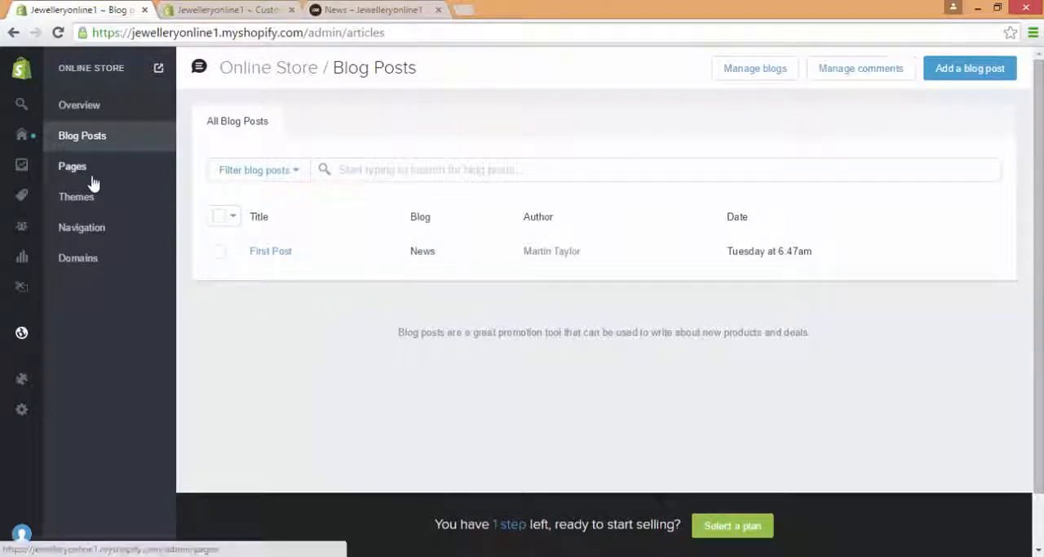
Step: Open the admin's Pages list and compare it with the About Us page on the live storefront
{"action": "left_click", "coordinate": [129, 176]}
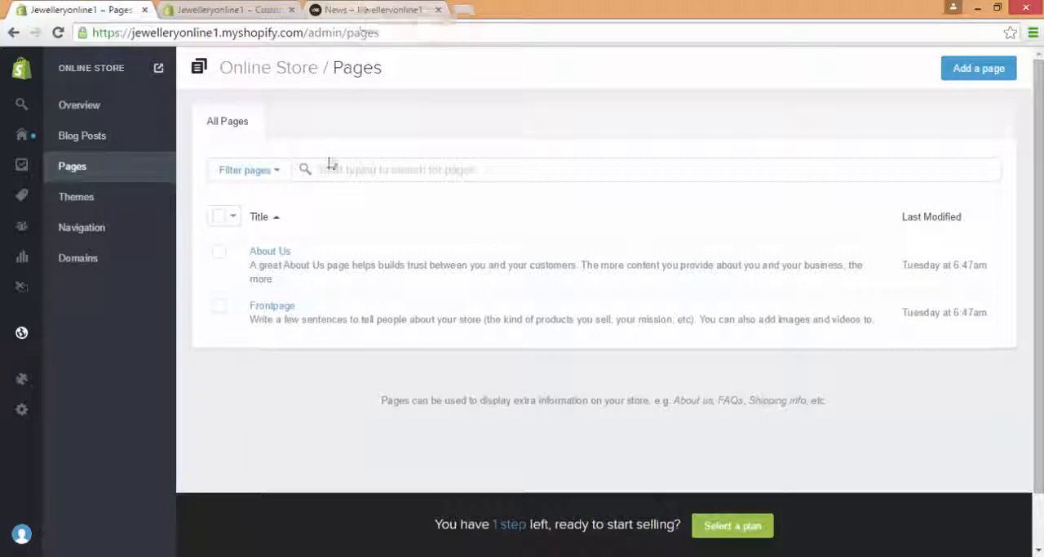
{"action": "left_click", "coordinate": [346, 10]}
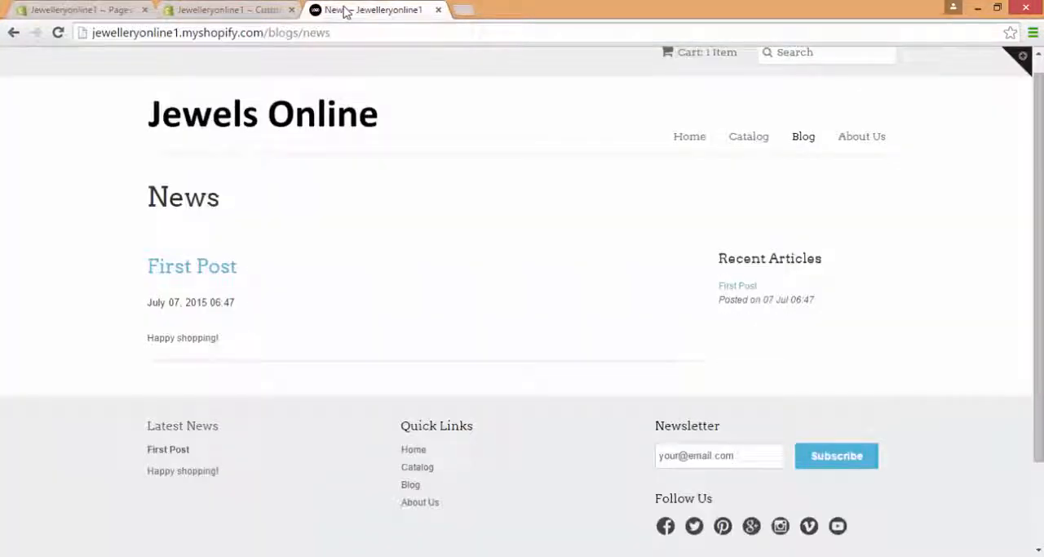
{"action": "left_click", "coordinate": [870, 148]}
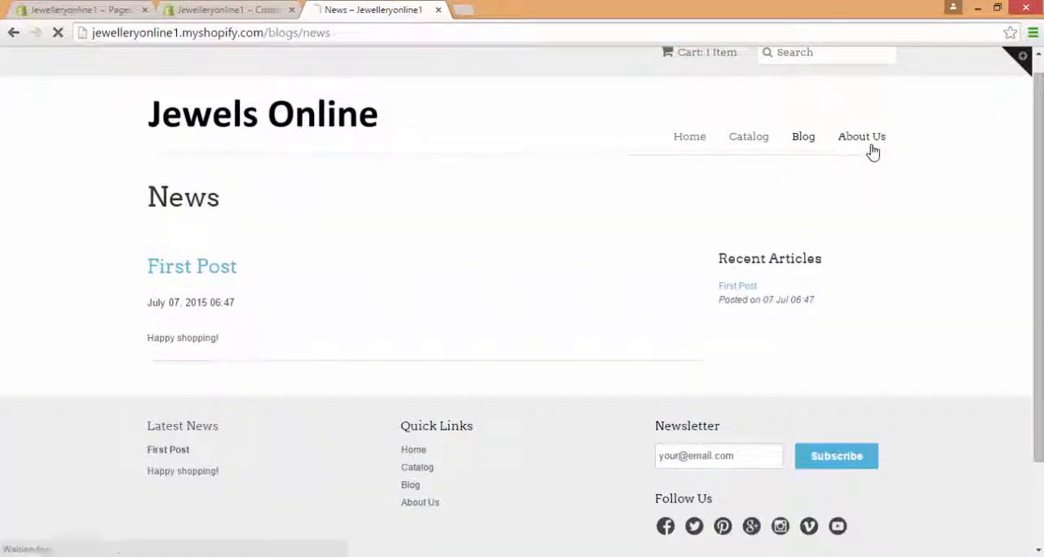
{"action": "scroll", "coordinate": [973, 186], "scroll_direction": "down", "scroll_amount": 1}
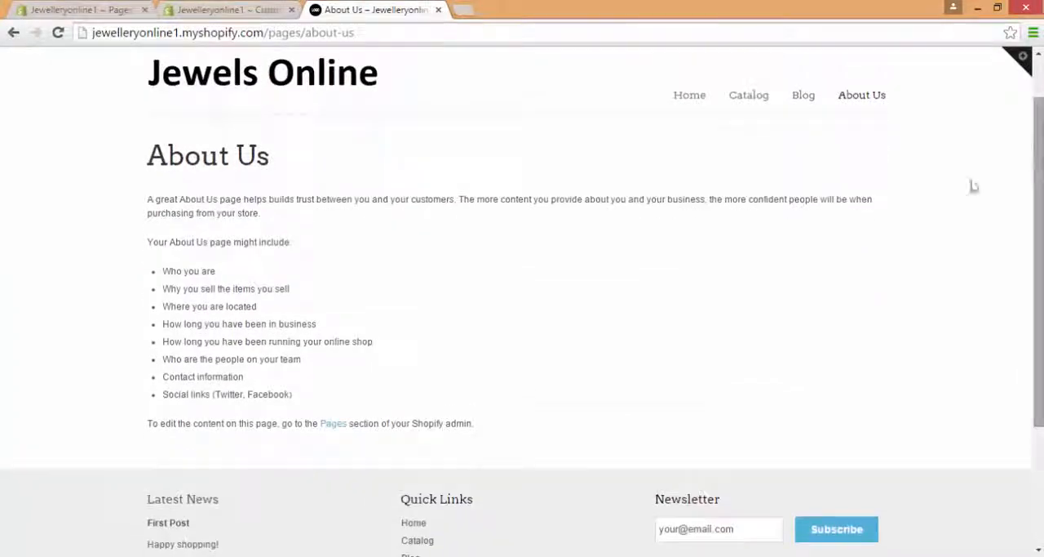
{"action": "left_click_drag", "start_coordinate": [548, 408], "coordinate": [160, 193]}
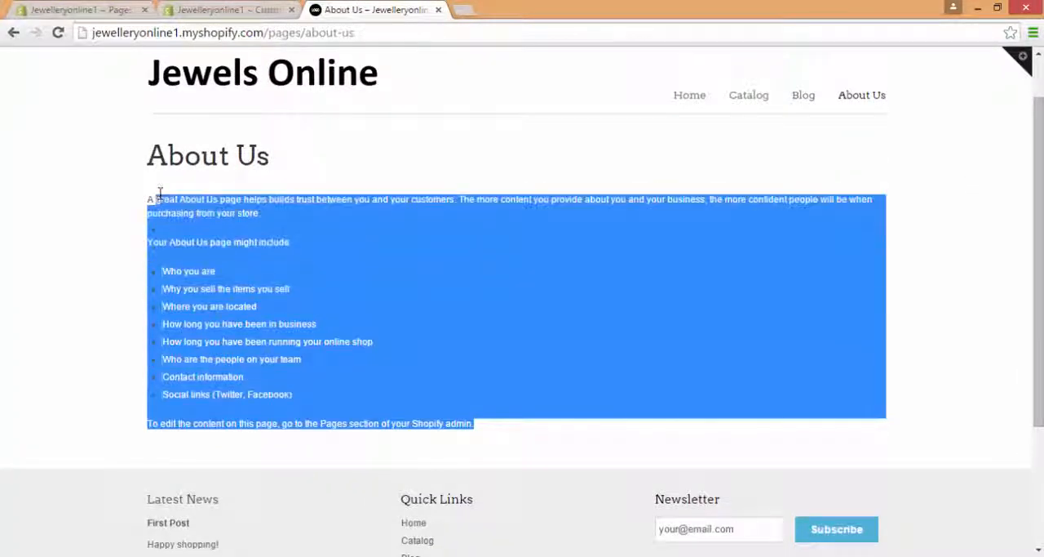
{"action": "left_click", "coordinate": [161, 199]}
{"action": "left_click", "coordinate": [219, 8]}
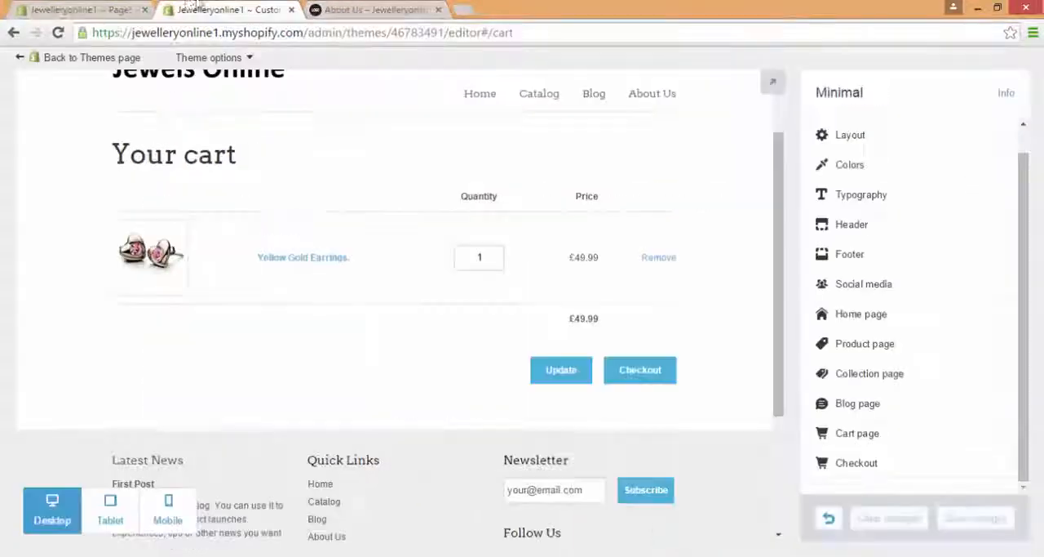
{"action": "left_click", "coordinate": [102, 8]}
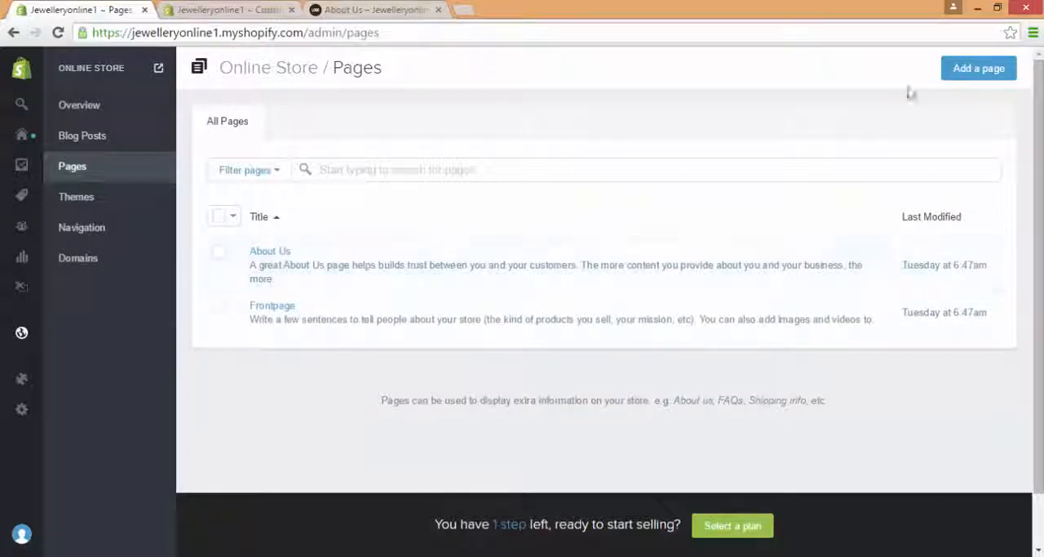
Step: Look through the title, content, search engine and visibility fields of a new blank page, and return to the Pages list without saving
{"action": "left_click", "coordinate": [965, 72]}
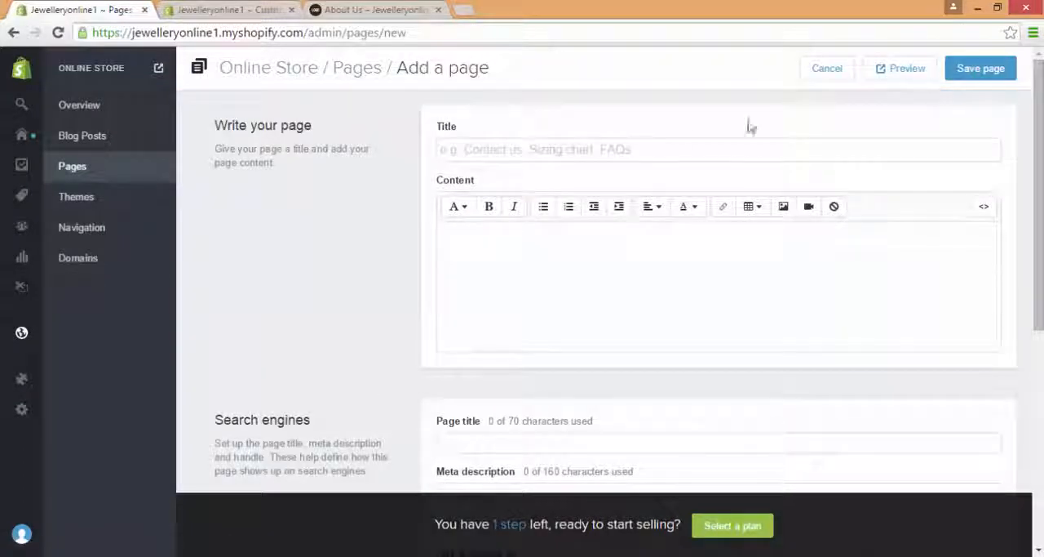
{"action": "left_click", "coordinate": [659, 158]}
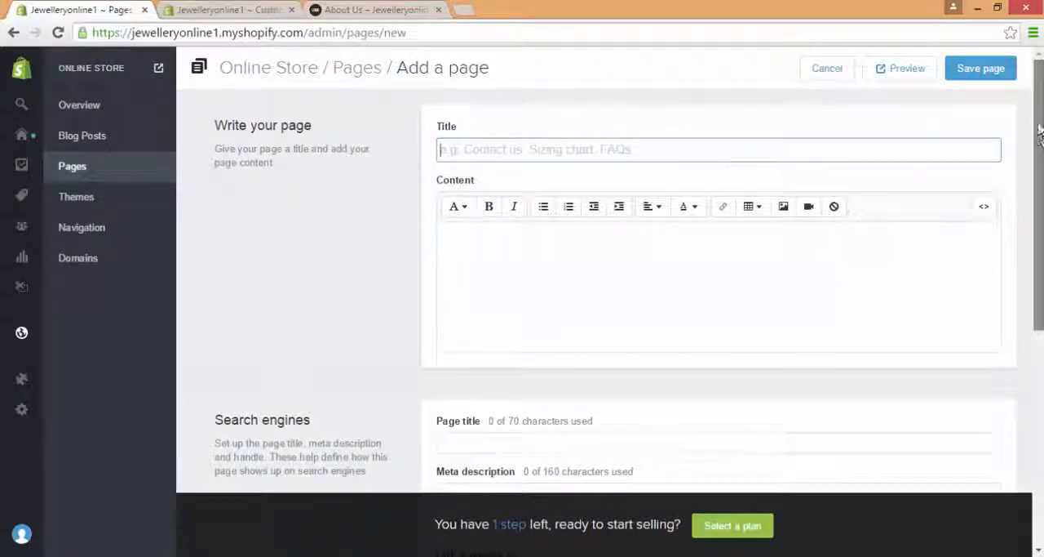
{"action": "scroll", "coordinate": [681, 158], "scroll_direction": "down", "scroll_amount": 2}
{"action": "left_click_drag", "start_coordinate": [1039, 277], "coordinate": [1039, 353]}
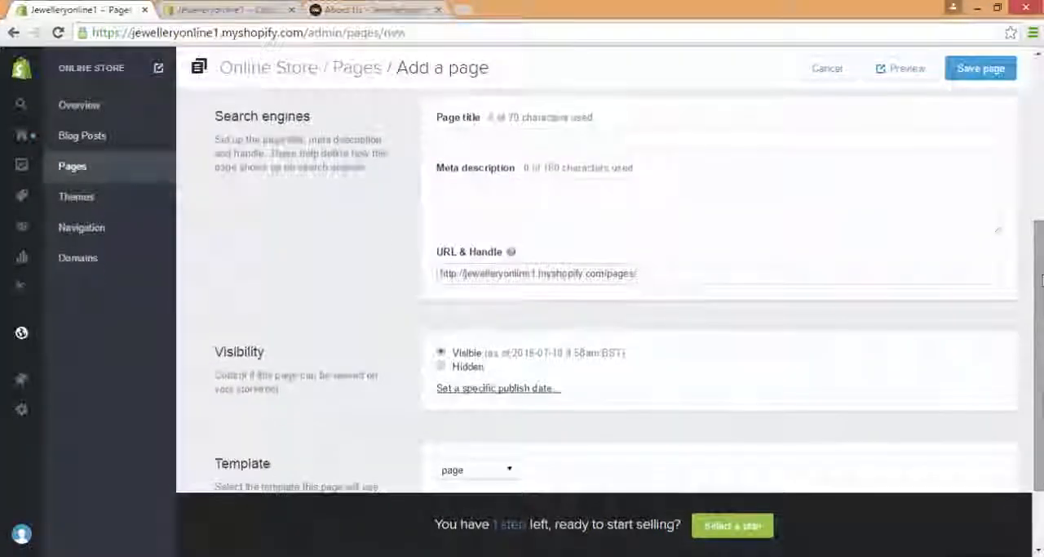
{"action": "left_click", "coordinate": [521, 183]}
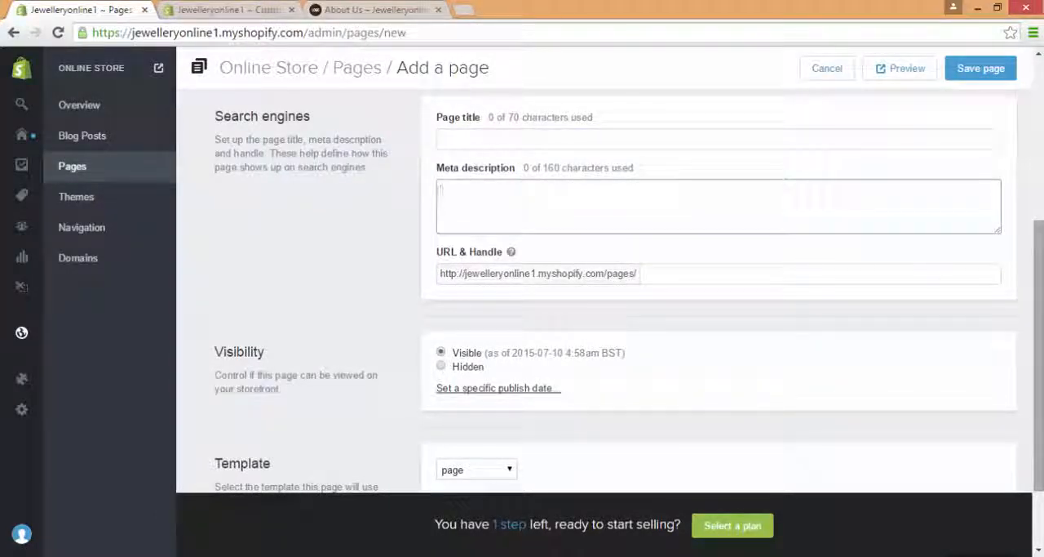
{"action": "left_click_drag", "start_coordinate": [1038, 288], "coordinate": [1038, 182]}
{"action": "left_click", "coordinate": [872, 158]}
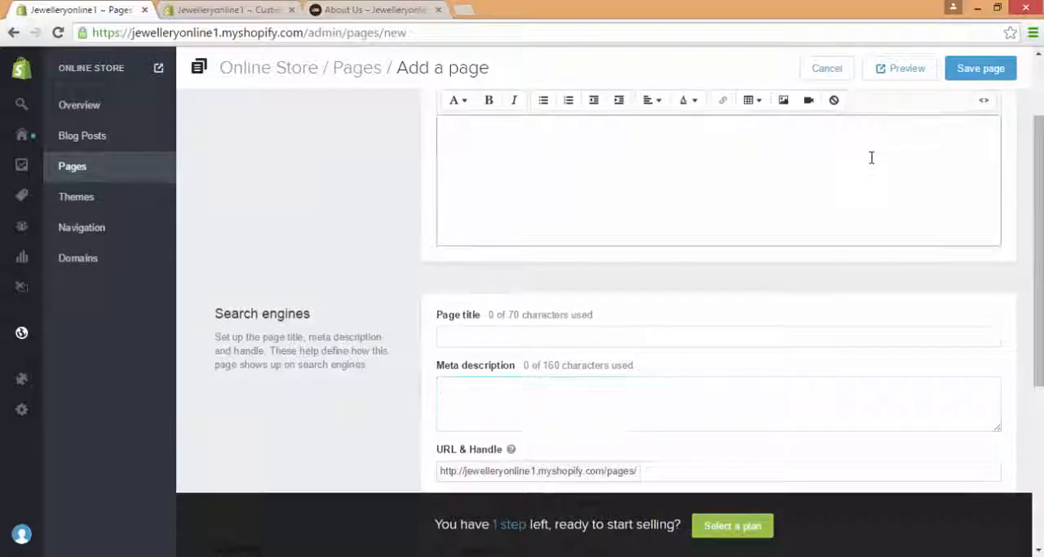
{"action": "type", "text": "f"}
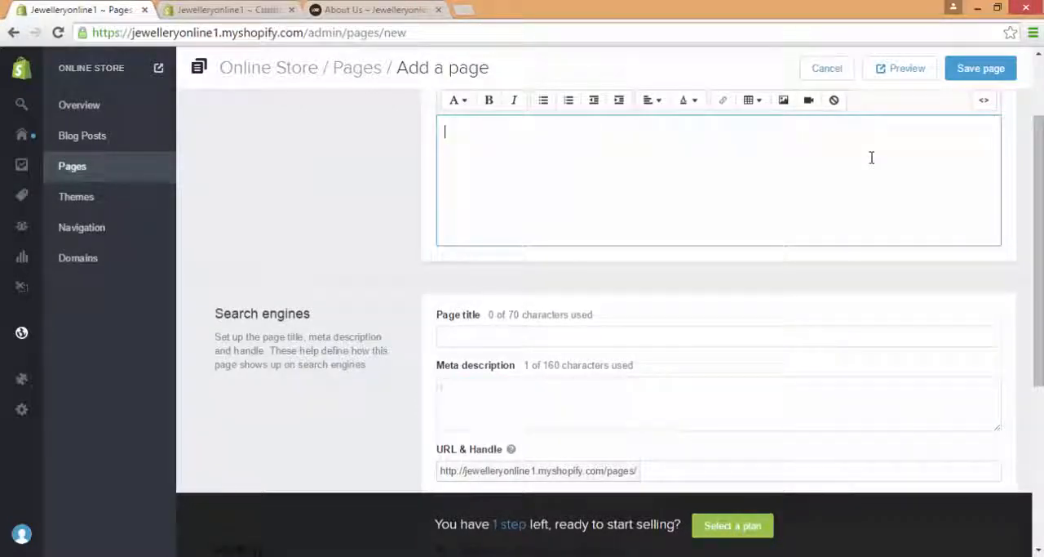
{"action": "scroll", "coordinate": [701, 238], "scroll_direction": "up", "scroll_amount": 2}
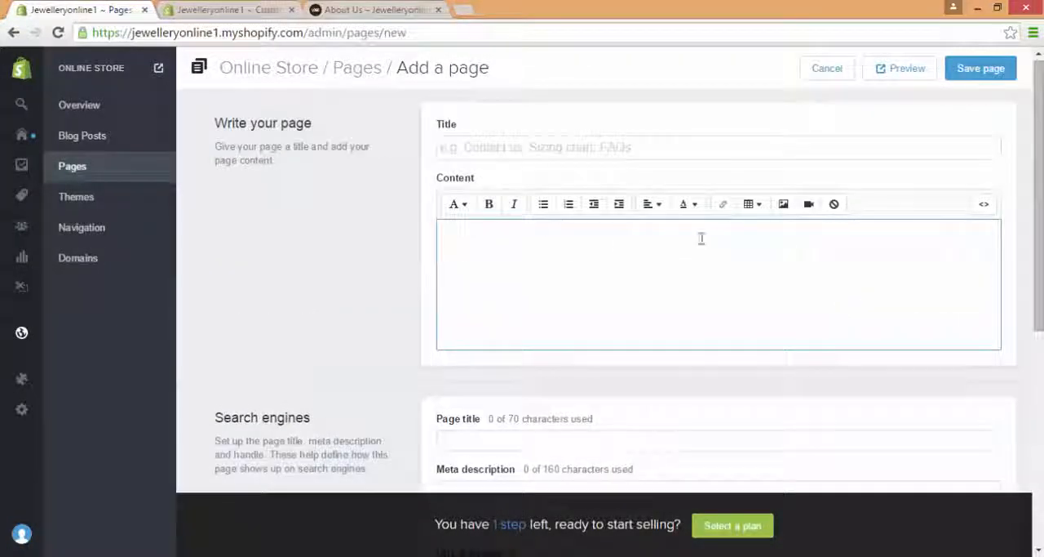
{"action": "left_click", "coordinate": [127, 173]}
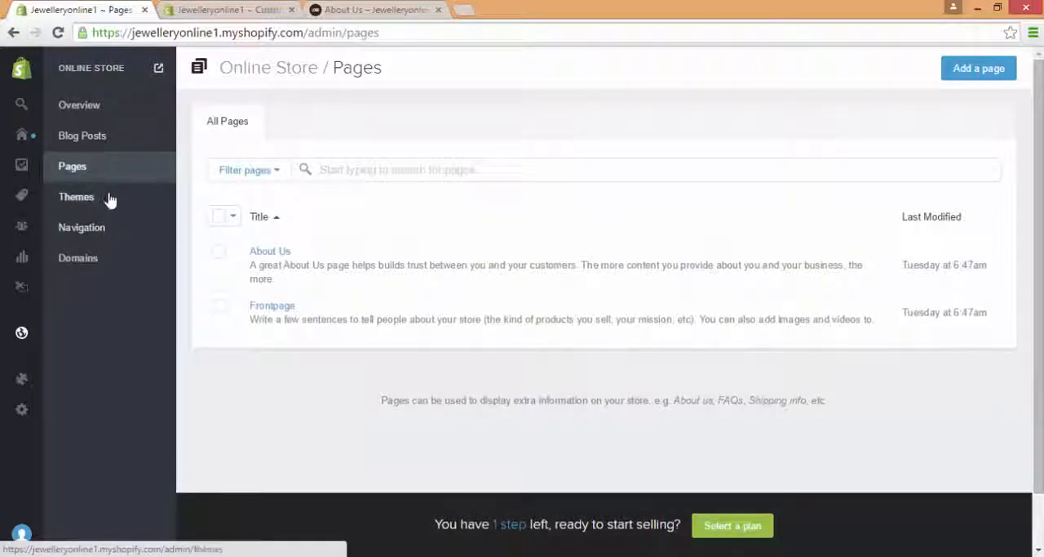
Step: Open the Main Menu link list in the store's navigation and examine its links and the page choices for About Us
{"action": "left_click", "coordinate": [112, 229]}
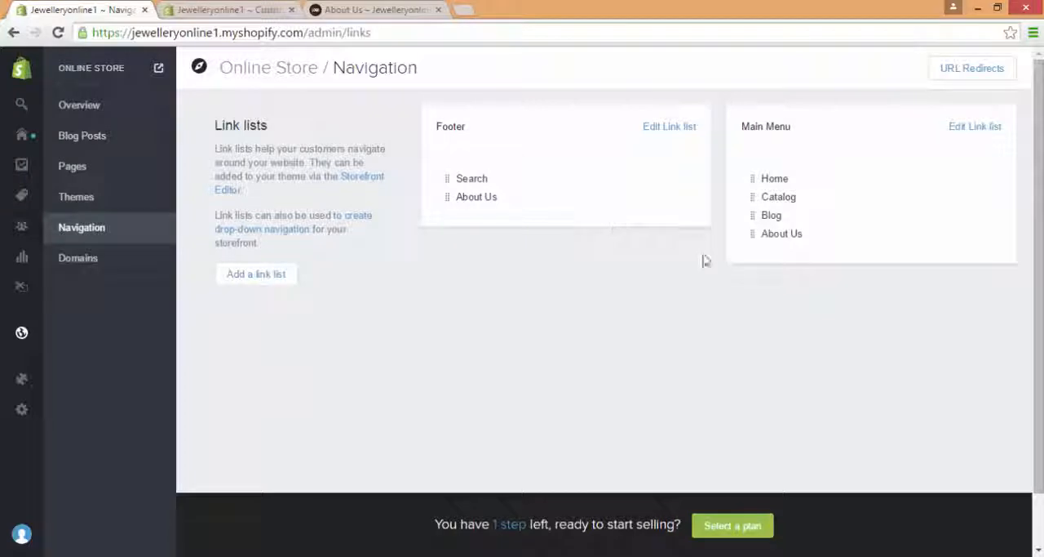
{"action": "left_click", "coordinate": [974, 127]}
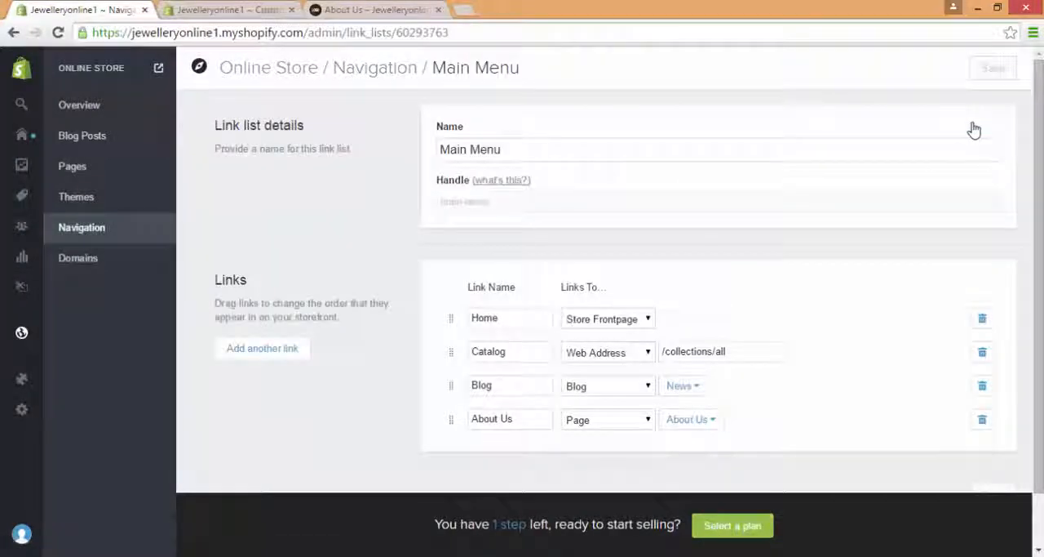
{"action": "scroll", "coordinate": [816, 163], "scroll_direction": "down", "scroll_amount": 1}
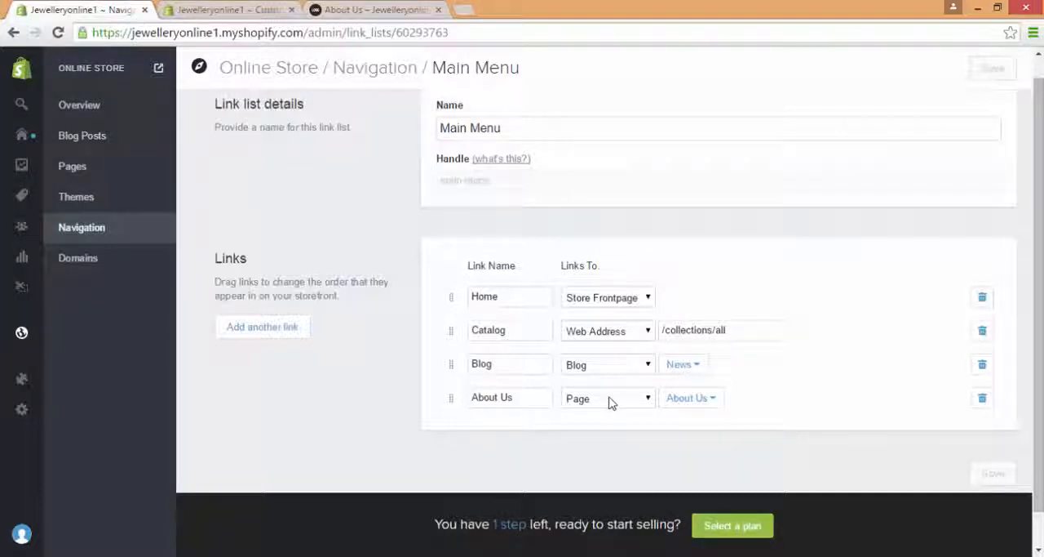
{"action": "left_click", "coordinate": [698, 397]}
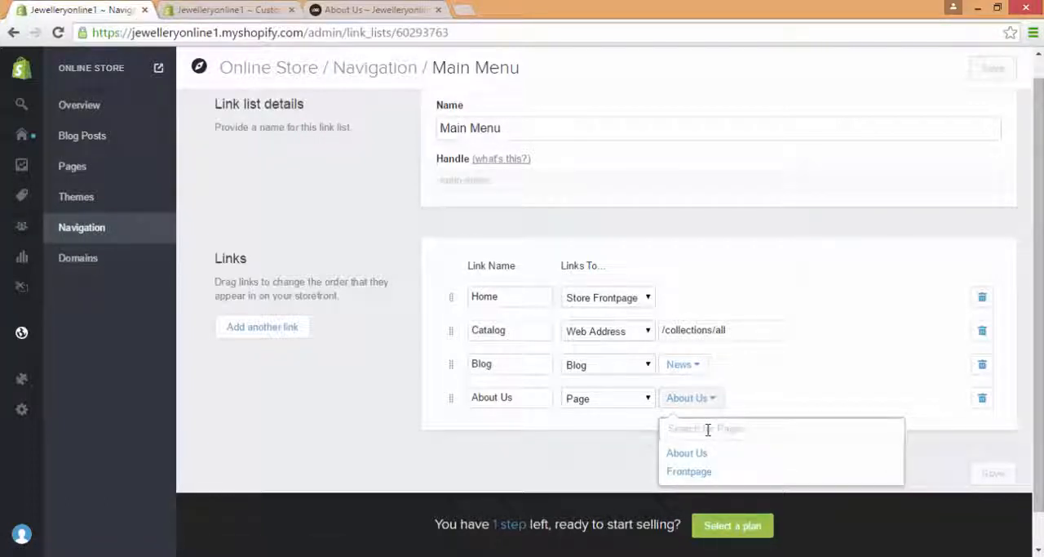
{"action": "left_click", "coordinate": [324, 454]}
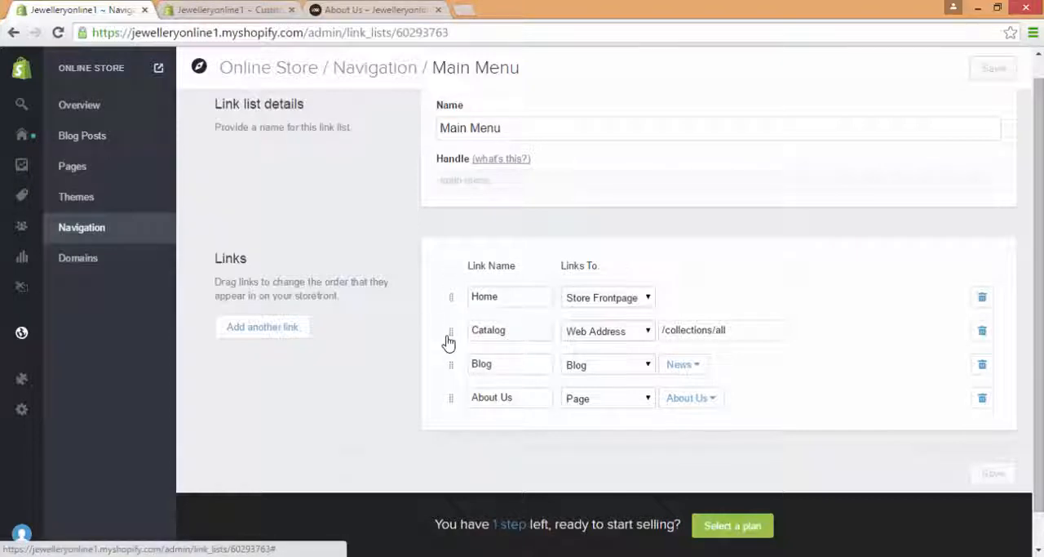
Step: Move the Catalog link above Home in the Main Menu link list and save it
{"action": "left_click_drag", "start_coordinate": [448, 340], "coordinate": [449, 302]}
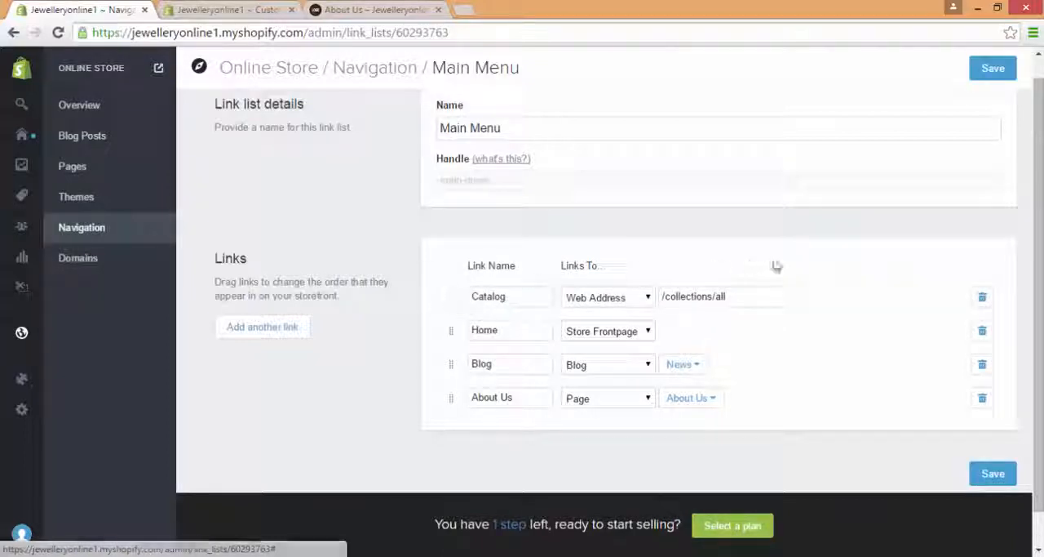
{"action": "left_click", "coordinate": [993, 70]}
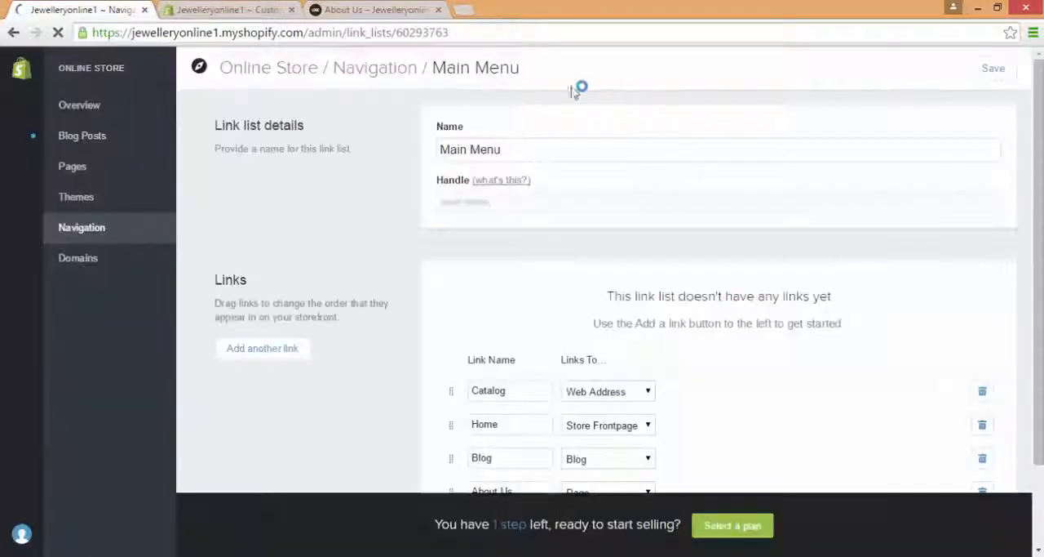
Step: Check the reordered menu on the reloaded storefront, and move the Home link back above Catalog in the Main Menu link list and save it
{"action": "left_click", "coordinate": [375, 10]}
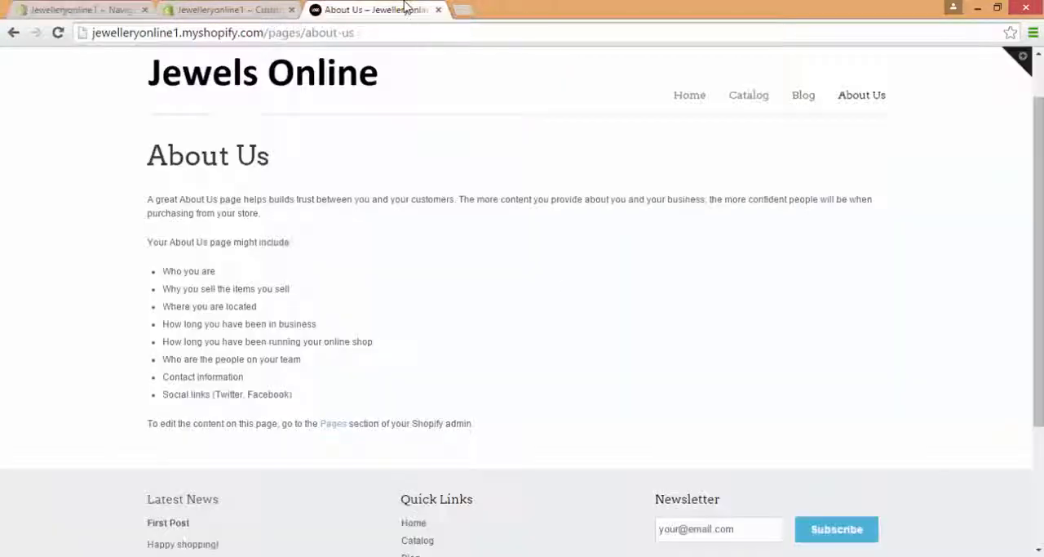
{"action": "left_click", "coordinate": [58, 41]}
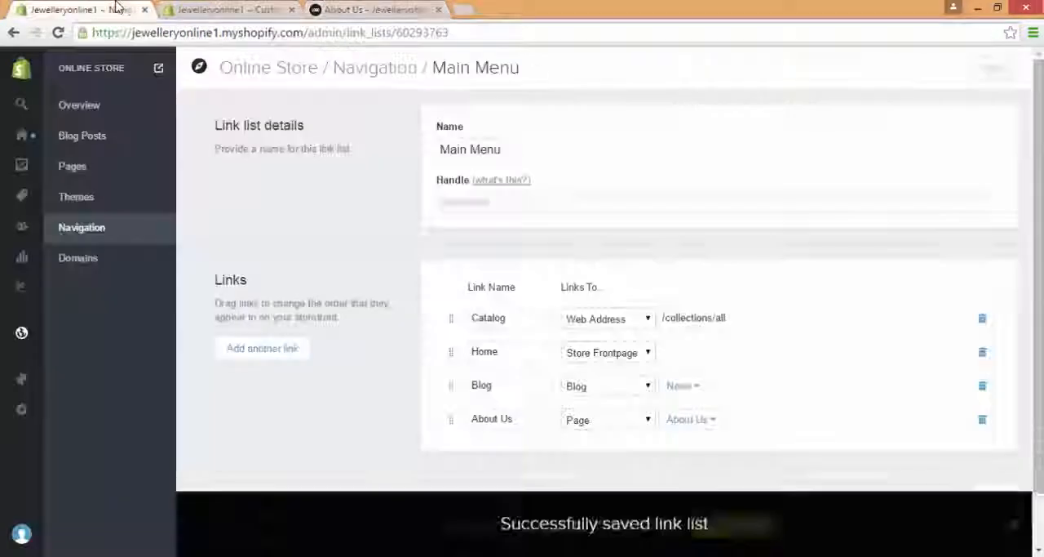
{"action": "left_click", "coordinate": [98, 10]}
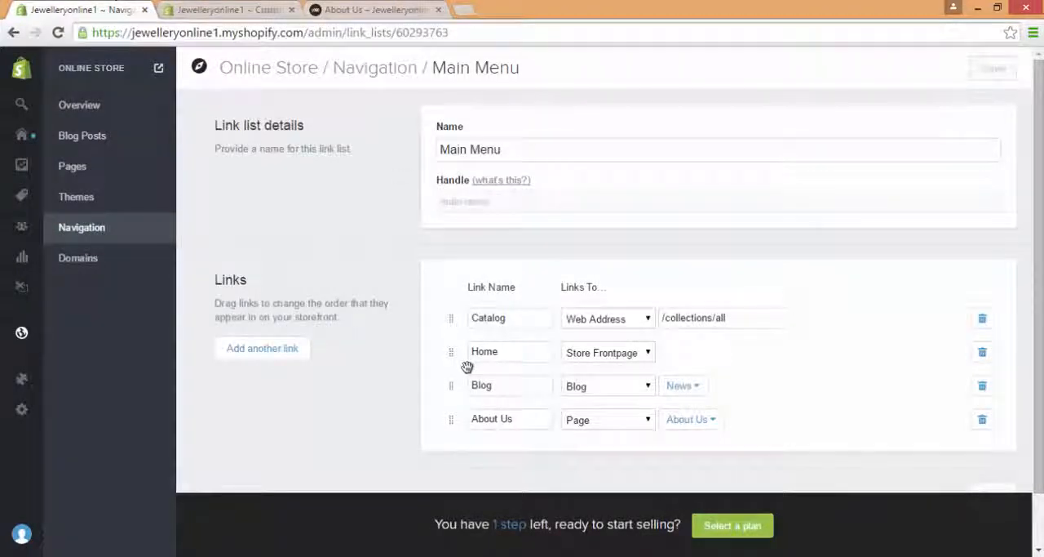
{"action": "left_click_drag", "start_coordinate": [451, 349], "coordinate": [450, 321]}
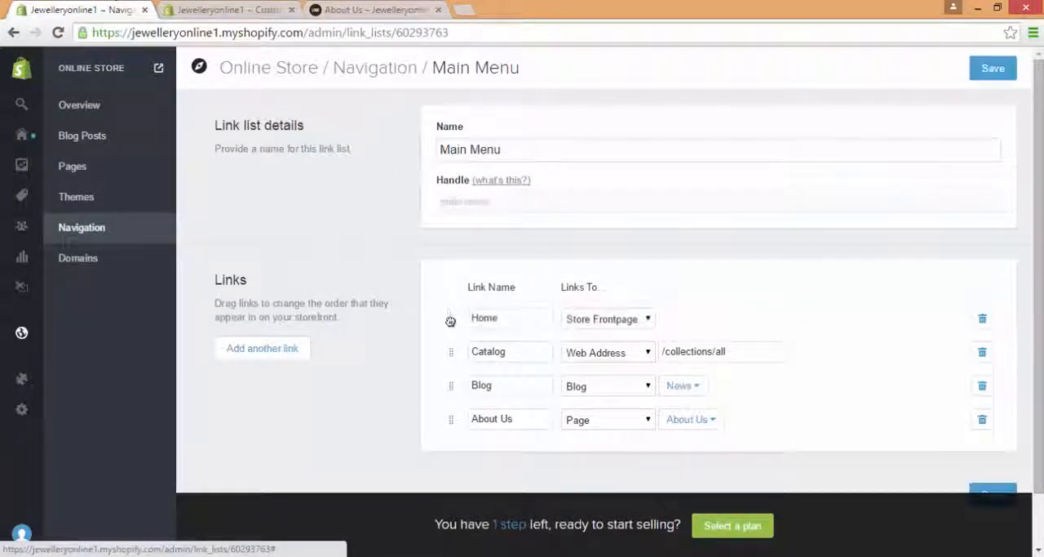
{"action": "left_click", "coordinate": [994, 78]}
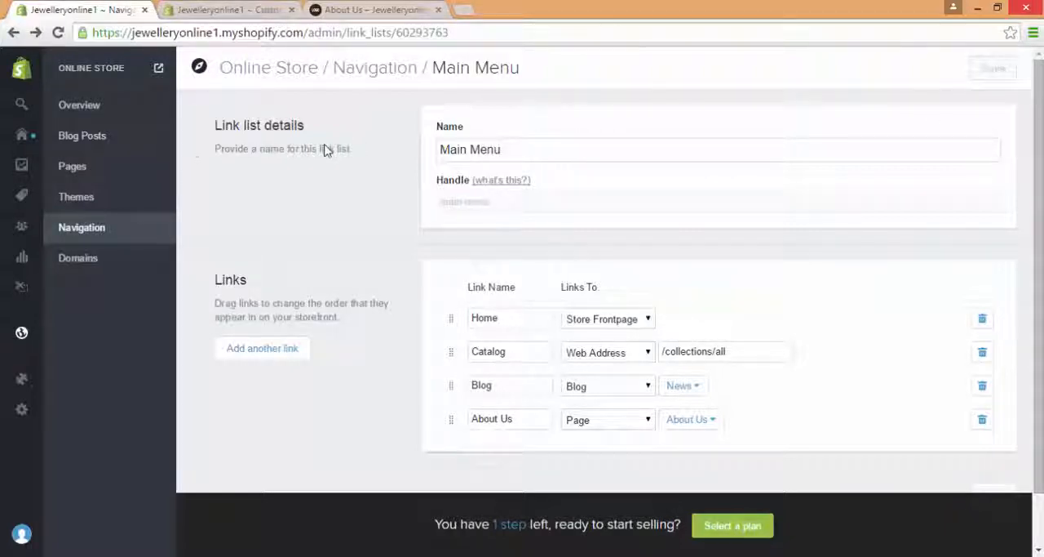
Step: Open the plan selection from the admin's Home page and compare the prices and features of the Basic, Professional and Unlimited plans
{"action": "left_click", "coordinate": [24, 142]}
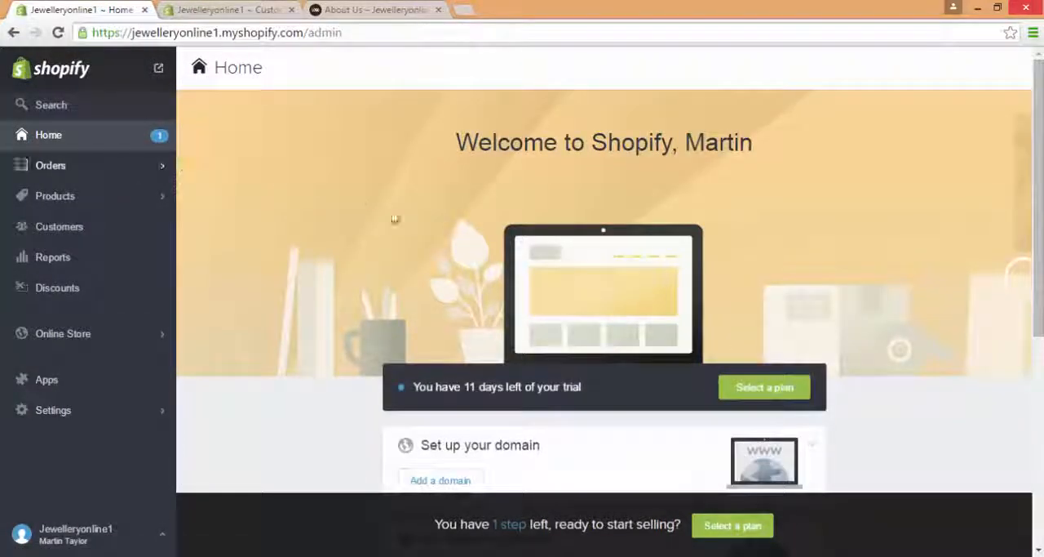
{"action": "left_click", "coordinate": [774, 387]}
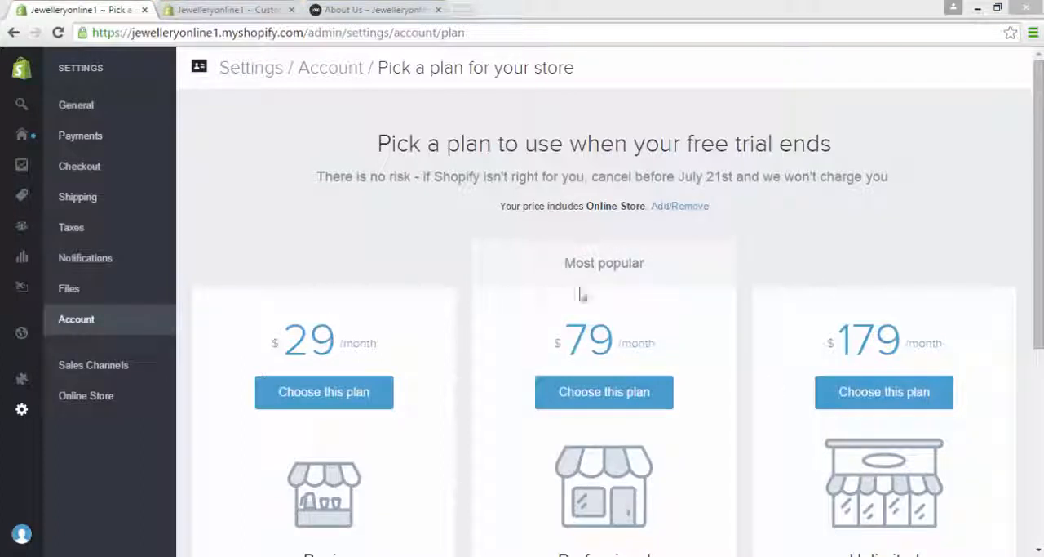
{"action": "left_click_drag", "start_coordinate": [1038, 263], "coordinate": [1037, 322]}
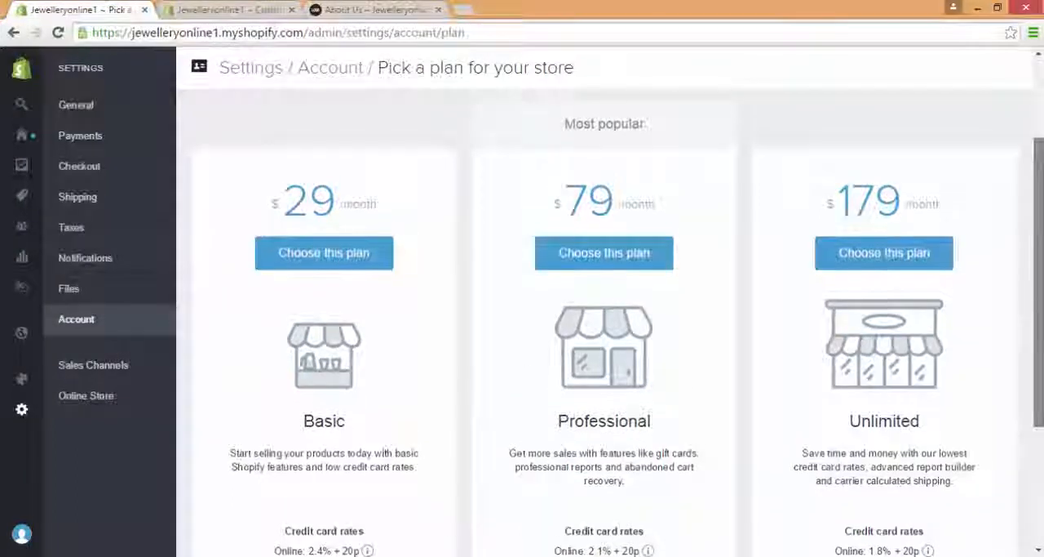
{"action": "left_click_drag", "start_coordinate": [1043, 304], "coordinate": [1043, 315]}
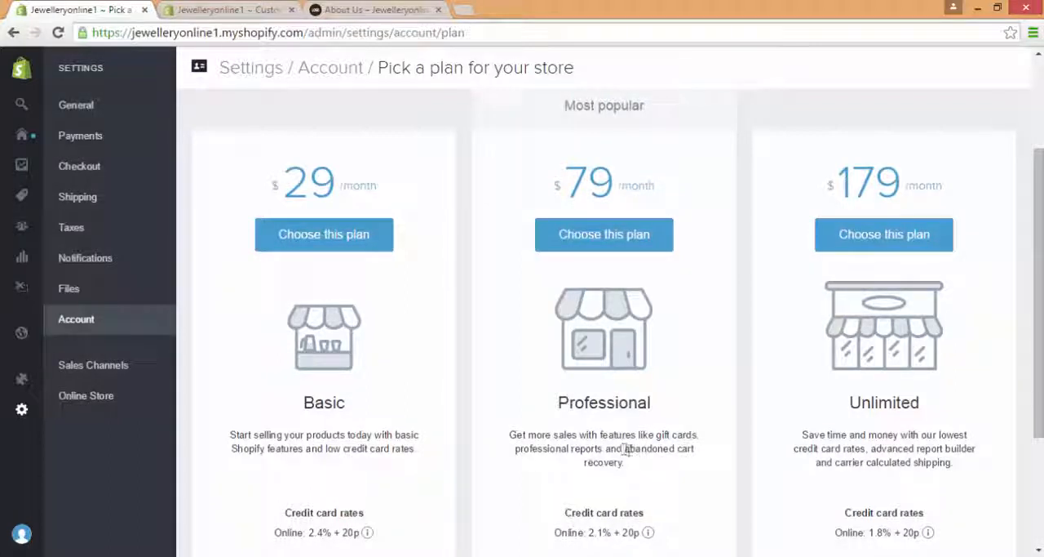
{"action": "left_click_drag", "start_coordinate": [625, 449], "coordinate": [669, 467]}
{"action": "left_click", "coordinate": [670, 472]}
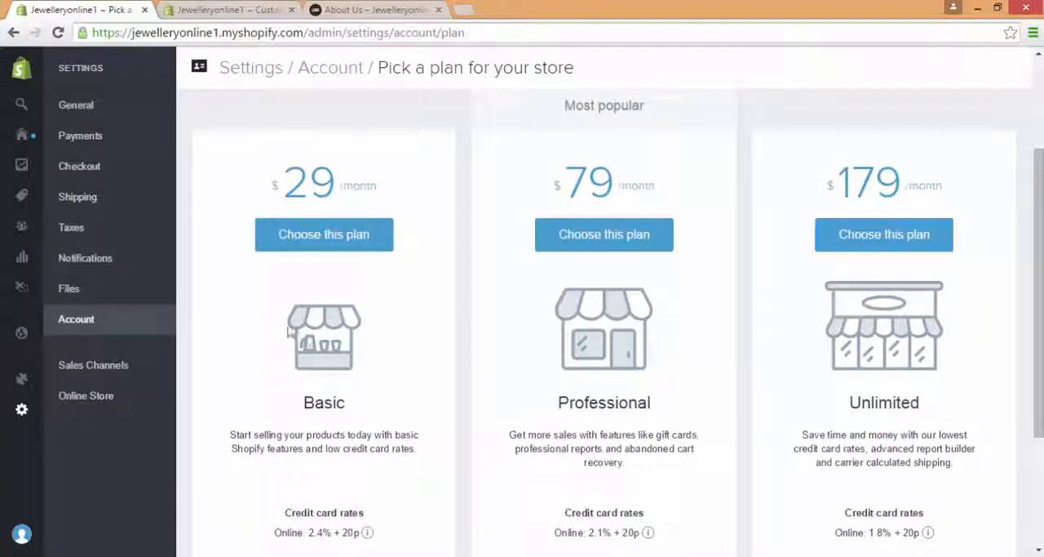
Step: Look through the Orders section, including its Drafts and Abandoned checkouts pages
{"action": "mouse_move", "coordinate": [30, 150]}
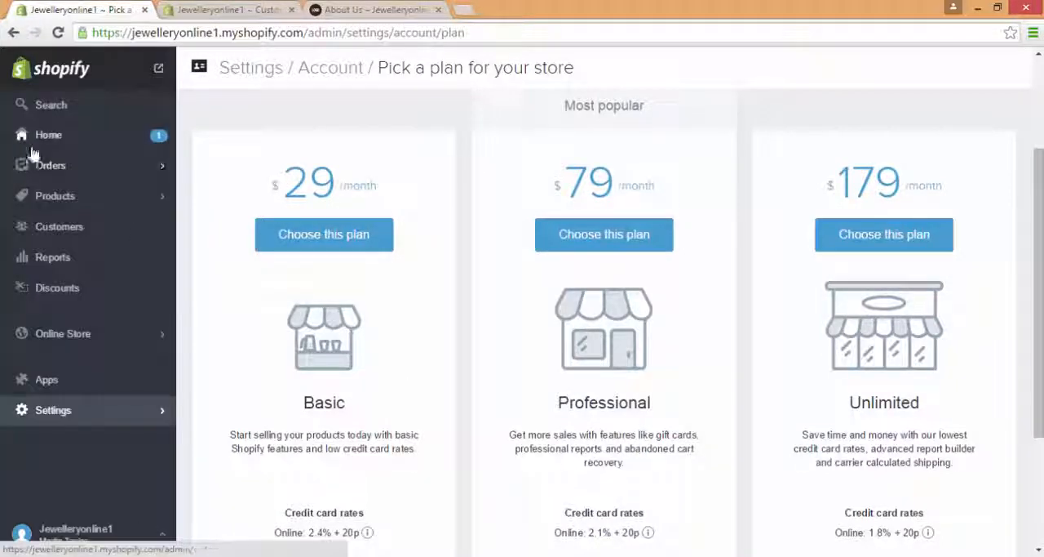
{"action": "left_click", "coordinate": [129, 169]}
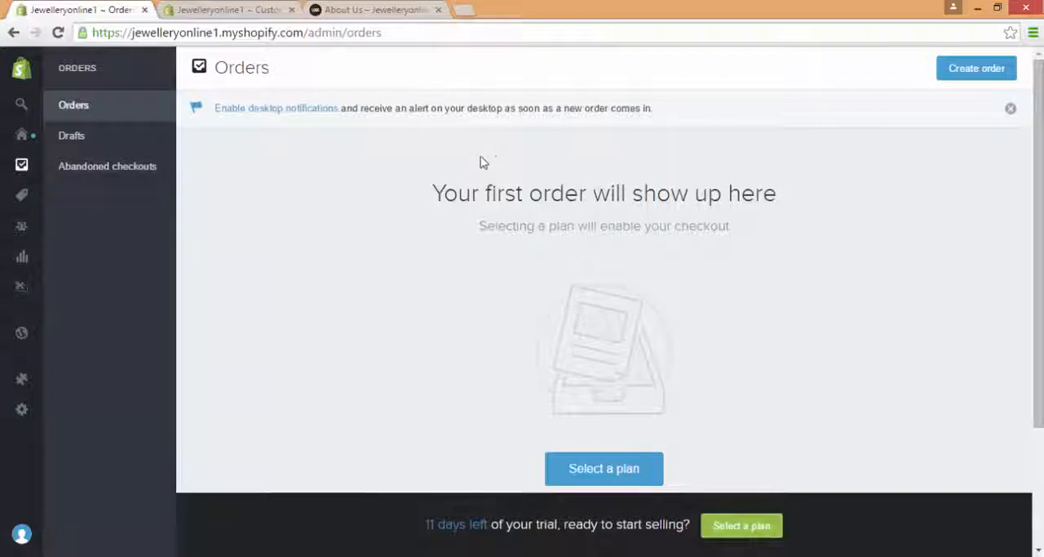
{"action": "left_click_drag", "start_coordinate": [1037, 81], "coordinate": [1030, 175]}
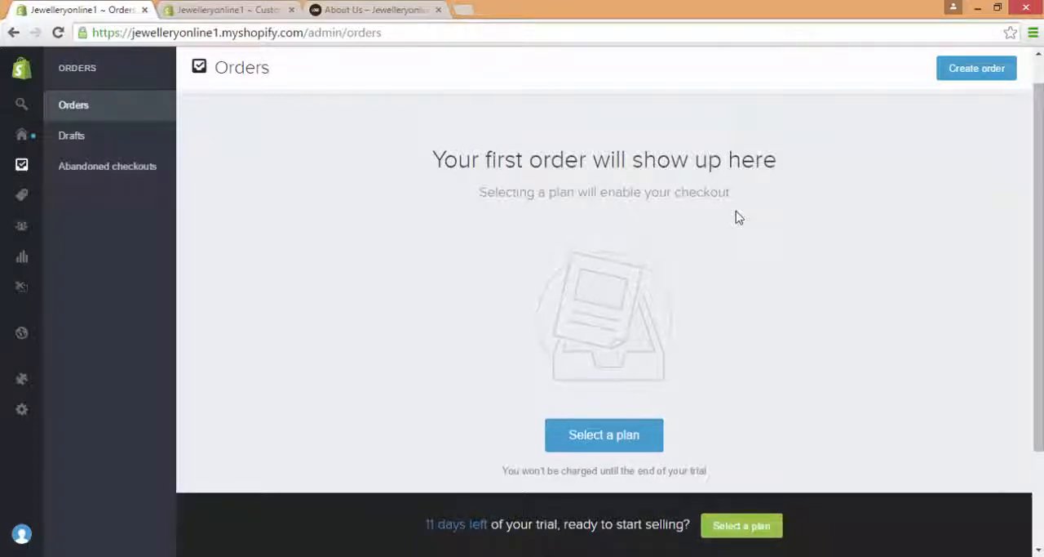
{"action": "left_click", "coordinate": [131, 146]}
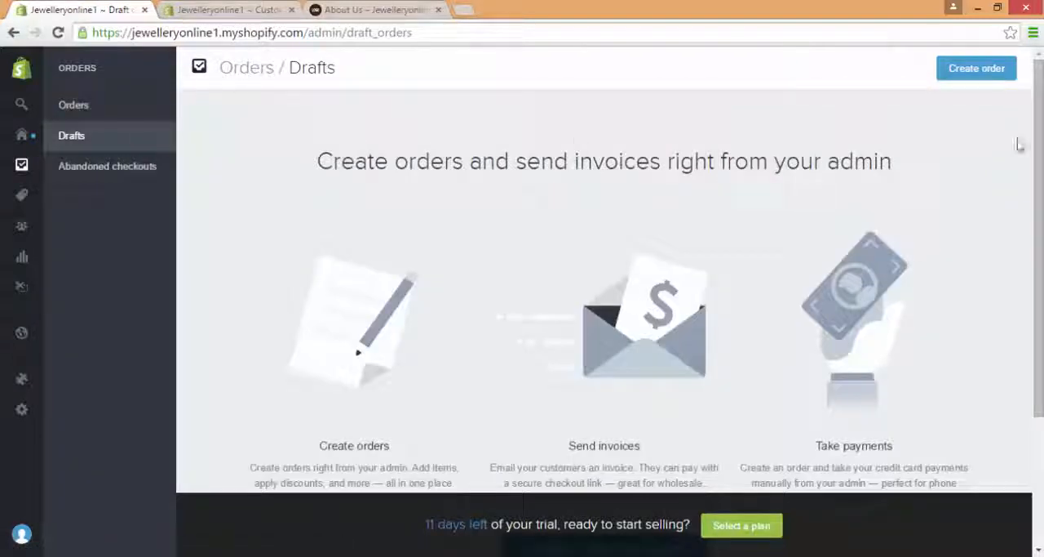
{"action": "scroll", "coordinate": [604, 294], "scroll_direction": "down", "scroll_amount": 1}
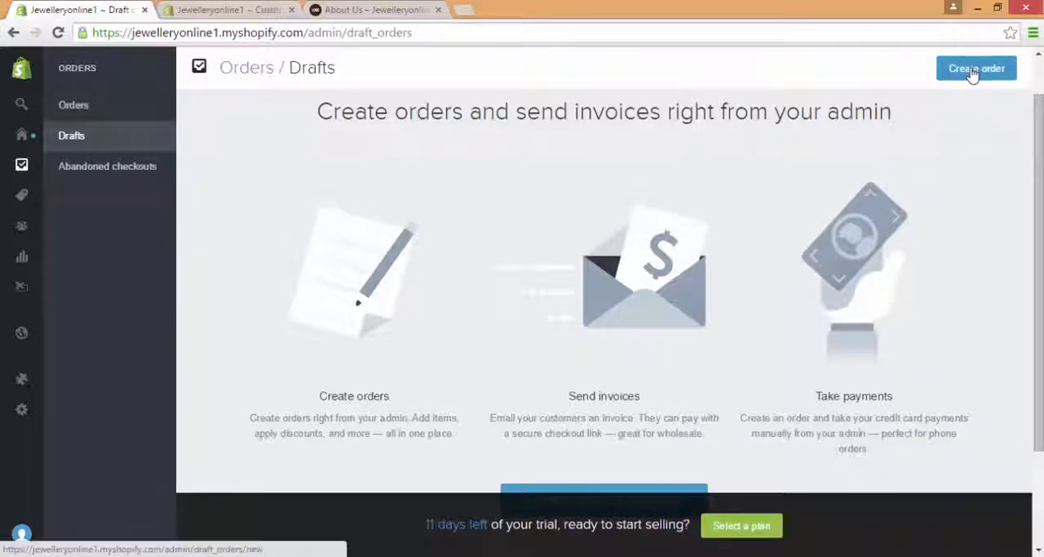
{"action": "left_click_drag", "start_coordinate": [1041, 229], "coordinate": [1042, 236]}
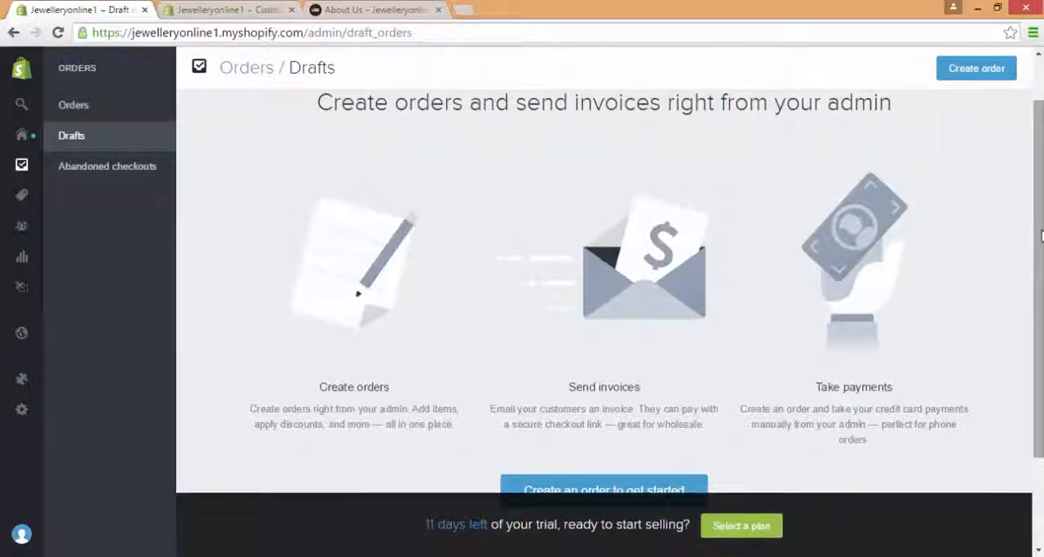
{"action": "left_click", "coordinate": [137, 175]}
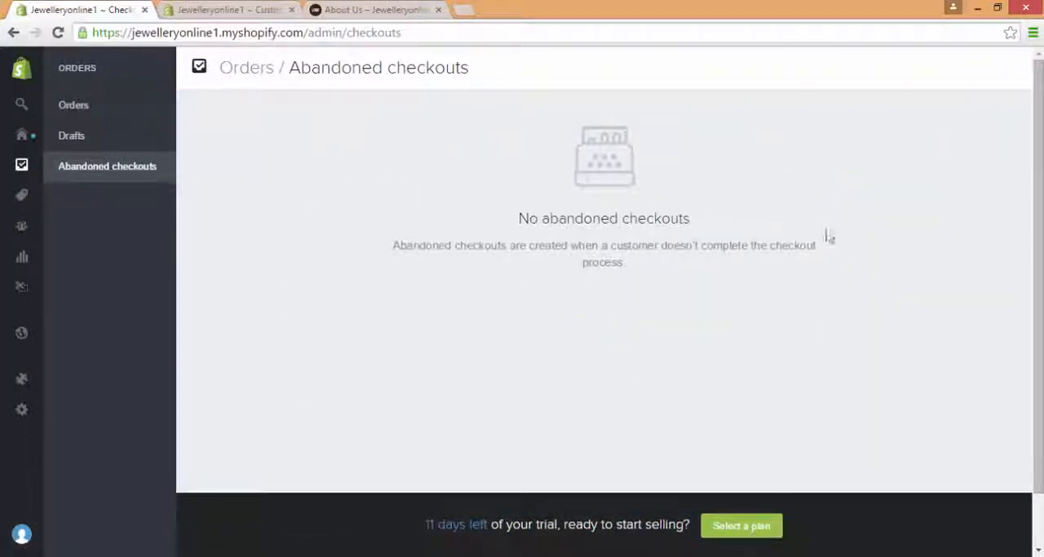
Step: View the Products list and examine the Customers page with its options for adding and importing customers
{"action": "left_click", "coordinate": [21, 196]}
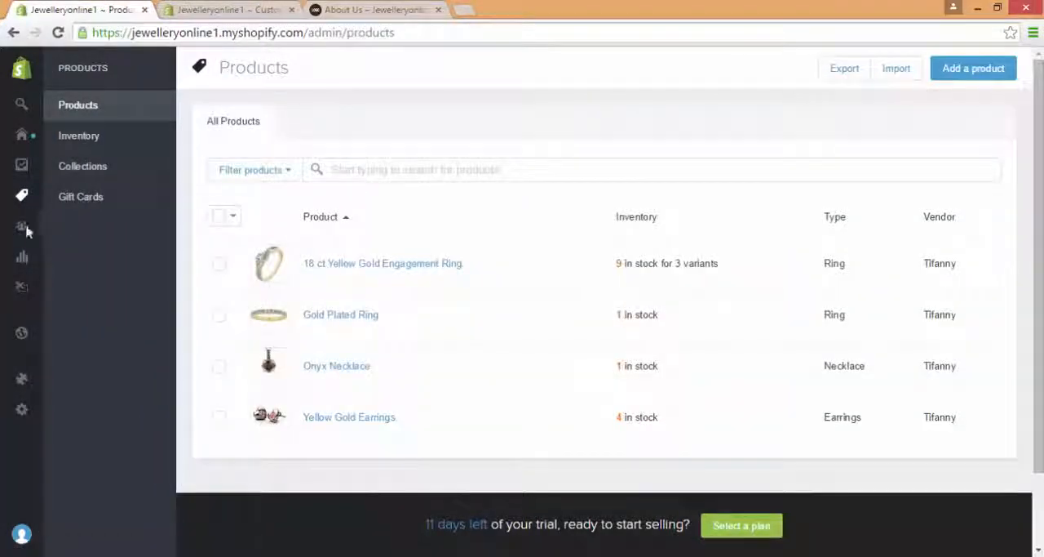
{"action": "left_click", "coordinate": [17, 230]}
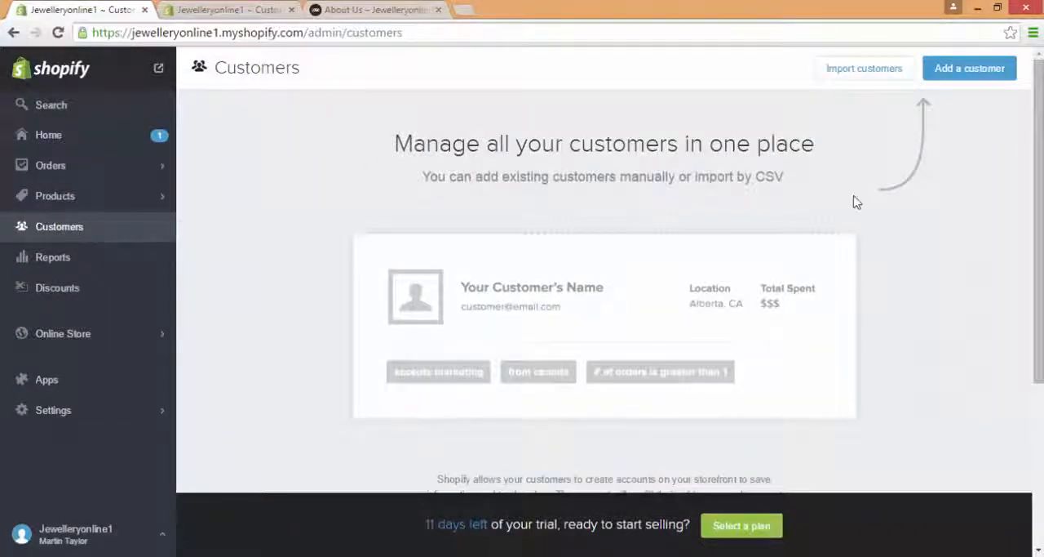
{"action": "left_click_drag", "start_coordinate": [1038, 71], "coordinate": [1023, 103]}
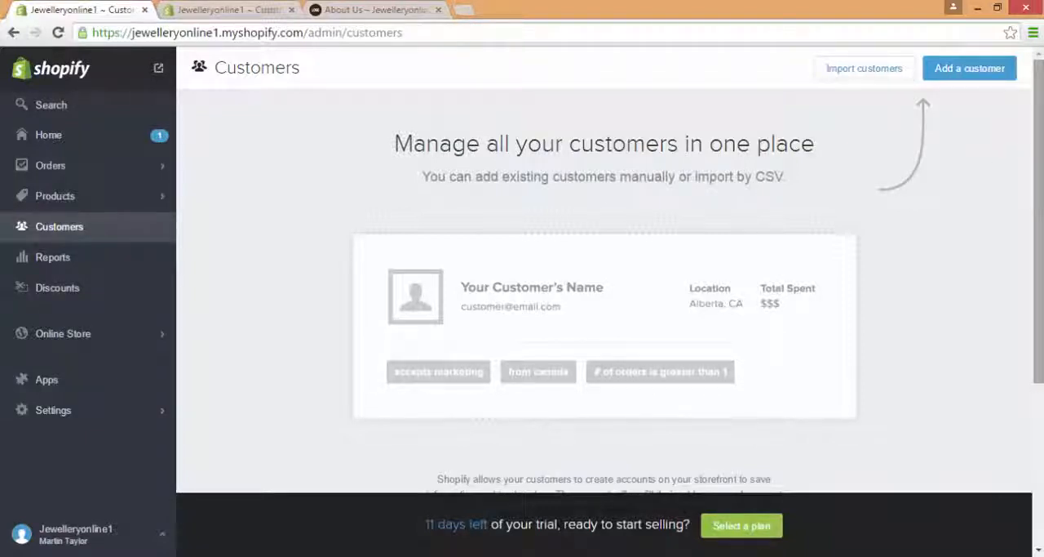
{"action": "scroll", "coordinate": [1039, 244], "scroll_direction": "down", "scroll_amount": 3}
{"action": "scroll", "coordinate": [1041, 135], "scroll_direction": "up", "scroll_amount": 3}
{"action": "scroll", "coordinate": [1040, 134], "scroll_direction": "down", "scroll_amount": 2}
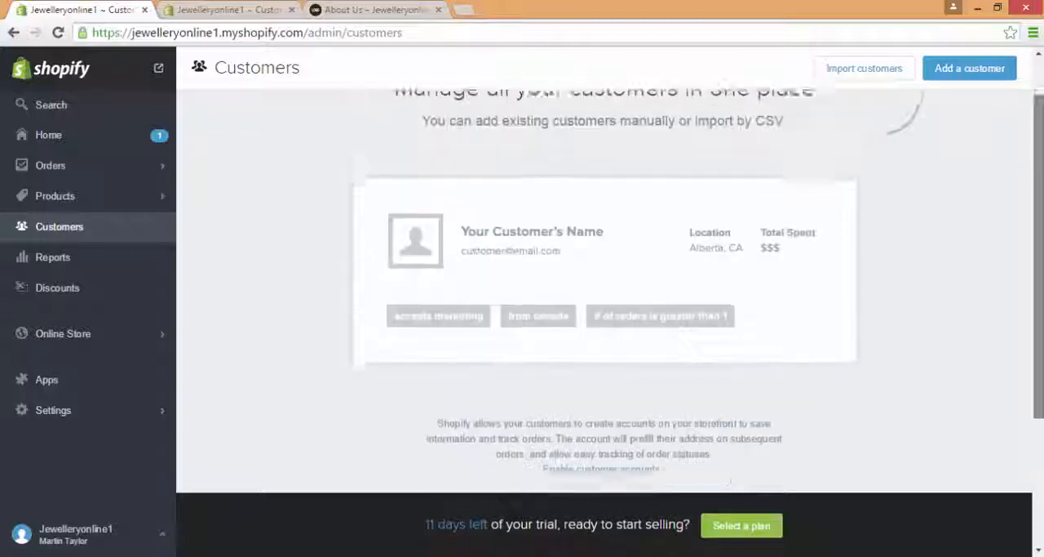
{"action": "scroll", "coordinate": [997, 155], "scroll_direction": "up", "scroll_amount": 2}
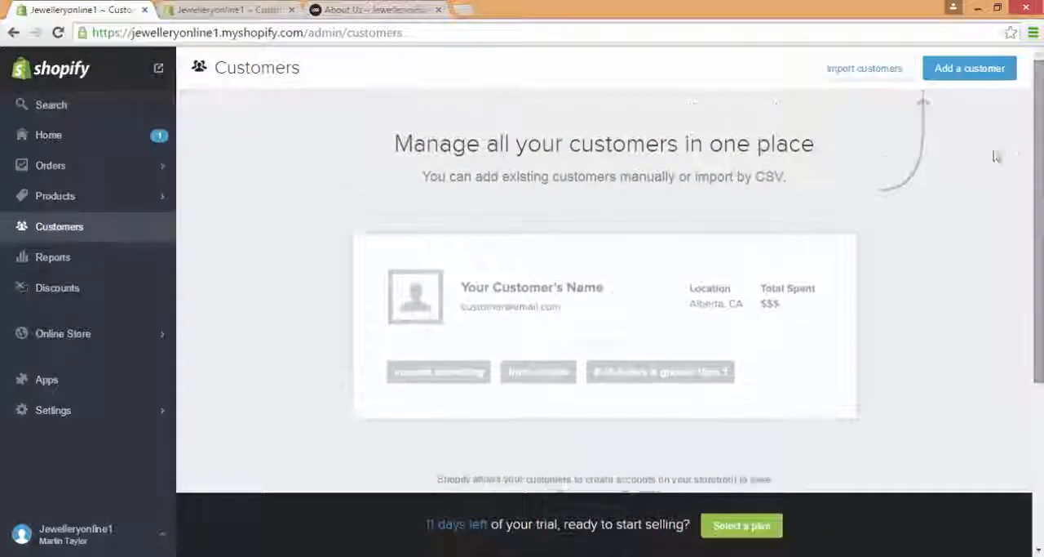
Step: Examine the product, order and payment reports available on the Reports page
{"action": "left_click", "coordinate": [123, 264]}
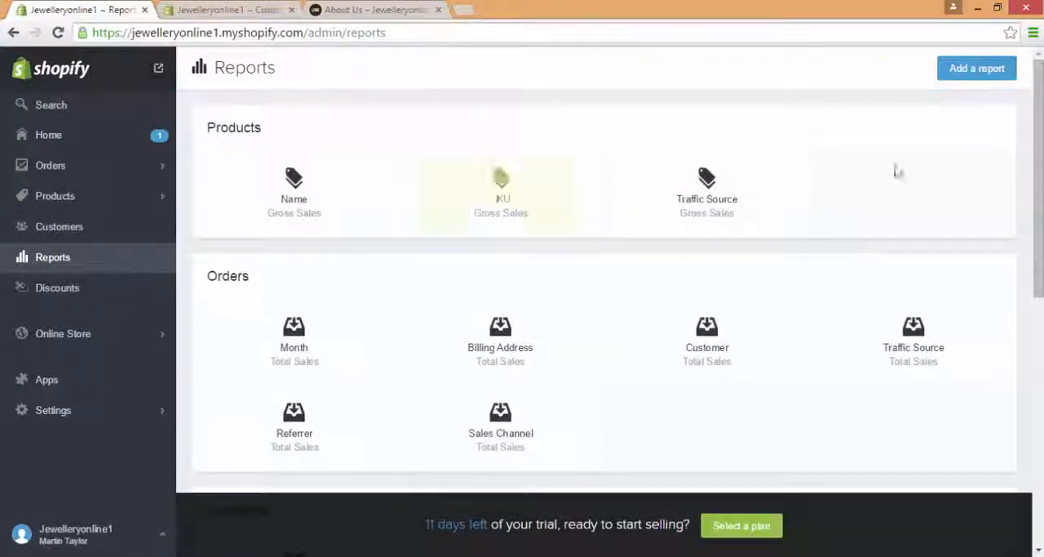
{"action": "left_click_drag", "start_coordinate": [1039, 193], "coordinate": [1039, 199]}
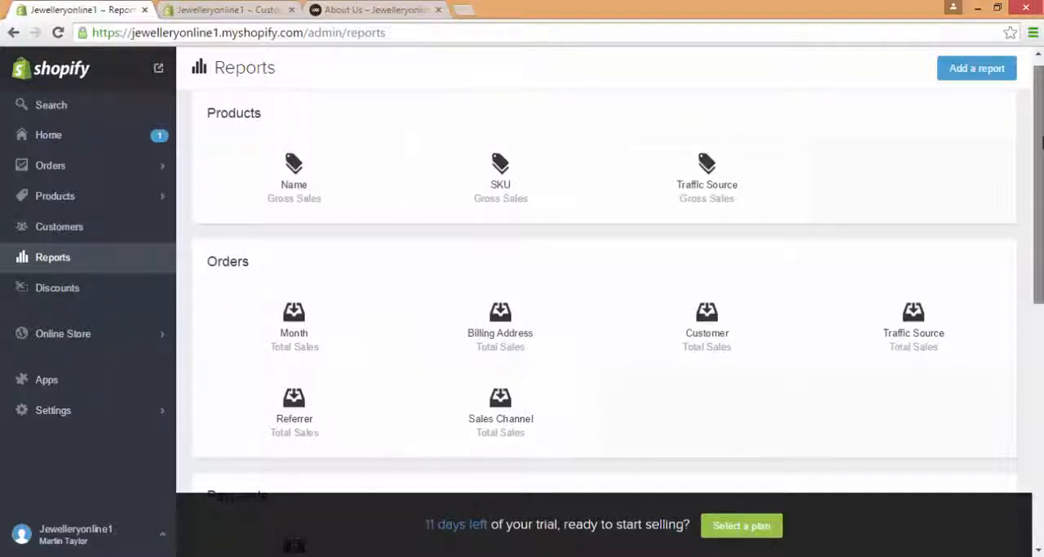
{"action": "scroll", "coordinate": [604, 302], "scroll_direction": "down", "scroll_amount": 2}
{"action": "left_click_drag", "start_coordinate": [1039, 191], "coordinate": [1031, 136]}
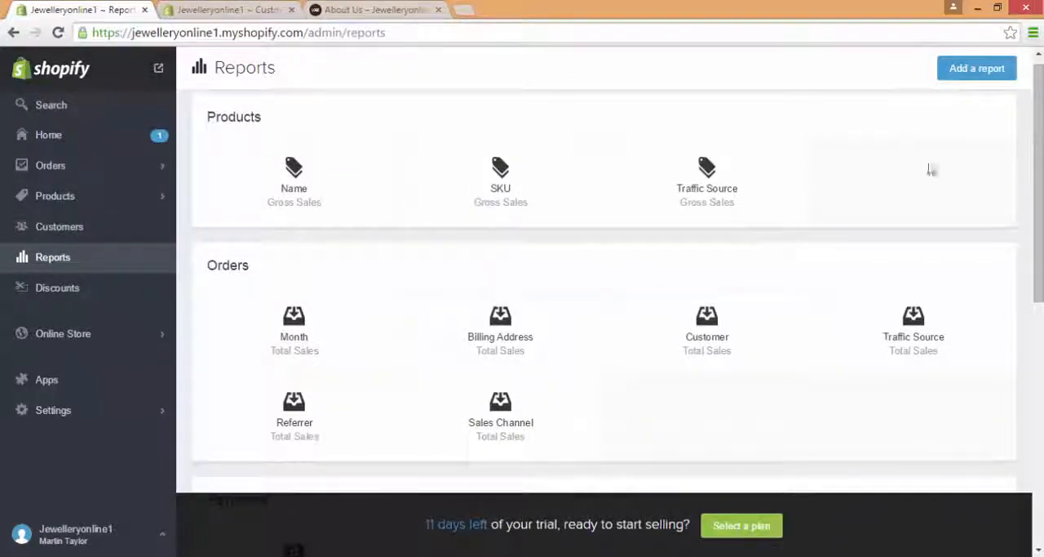
Step: Start a new discount in the store's Discounts section and generate a discount code for it
{"action": "left_click", "coordinate": [106, 295]}
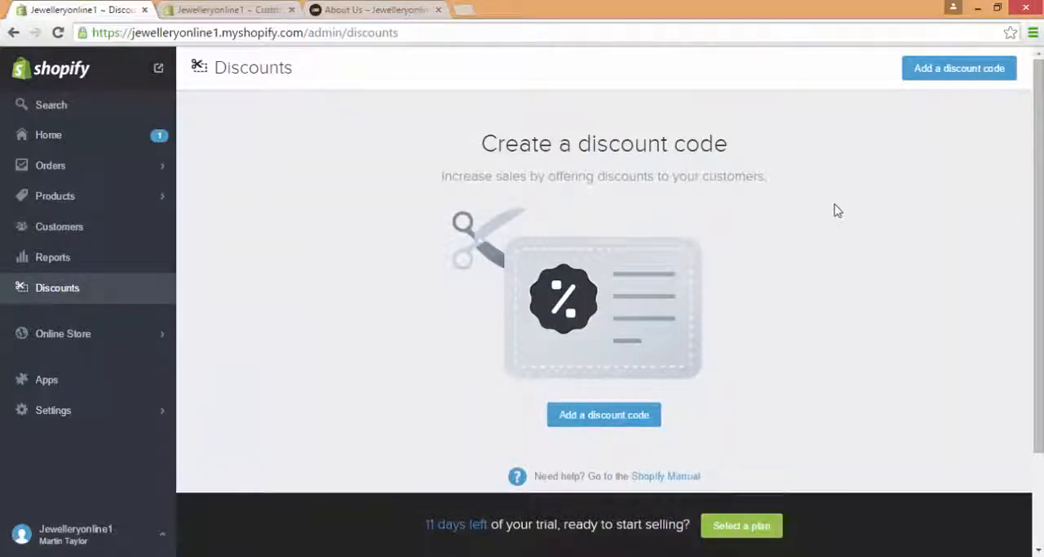
{"action": "left_click_drag", "start_coordinate": [1038, 119], "coordinate": [1040, 93]}
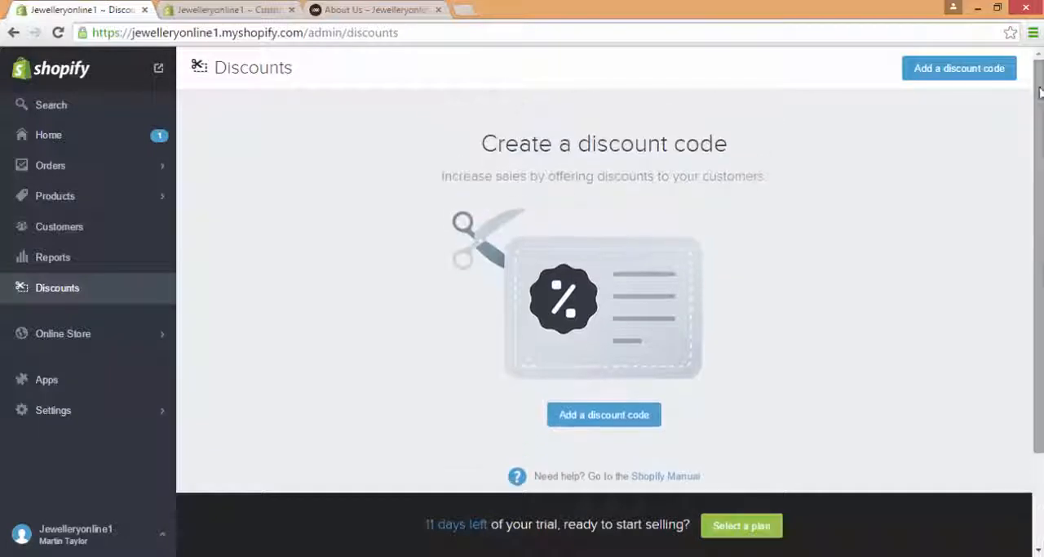
{"action": "left_click", "coordinate": [963, 70]}
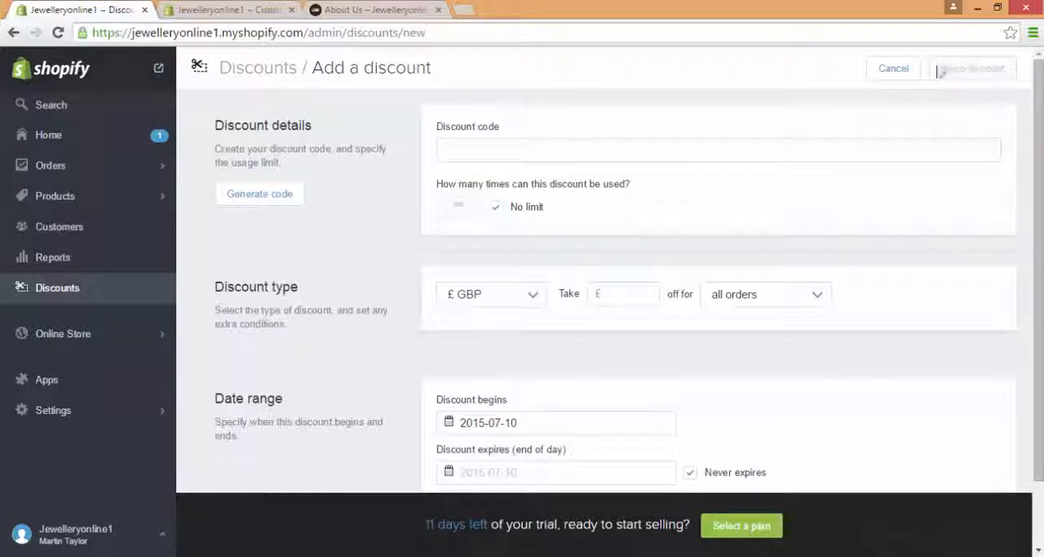
{"action": "left_click", "coordinate": [279, 208]}
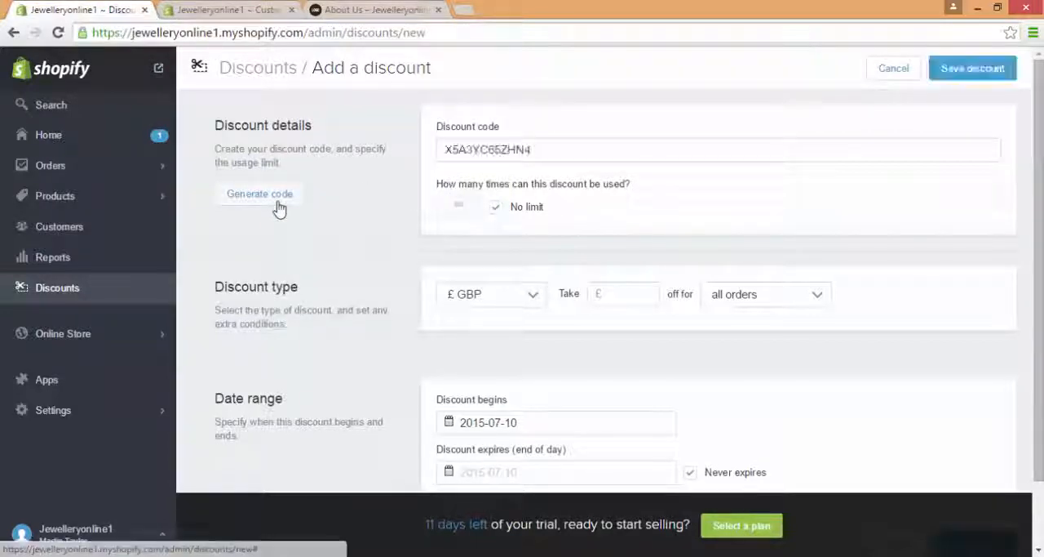
{"action": "double_click", "coordinate": [580, 139]}
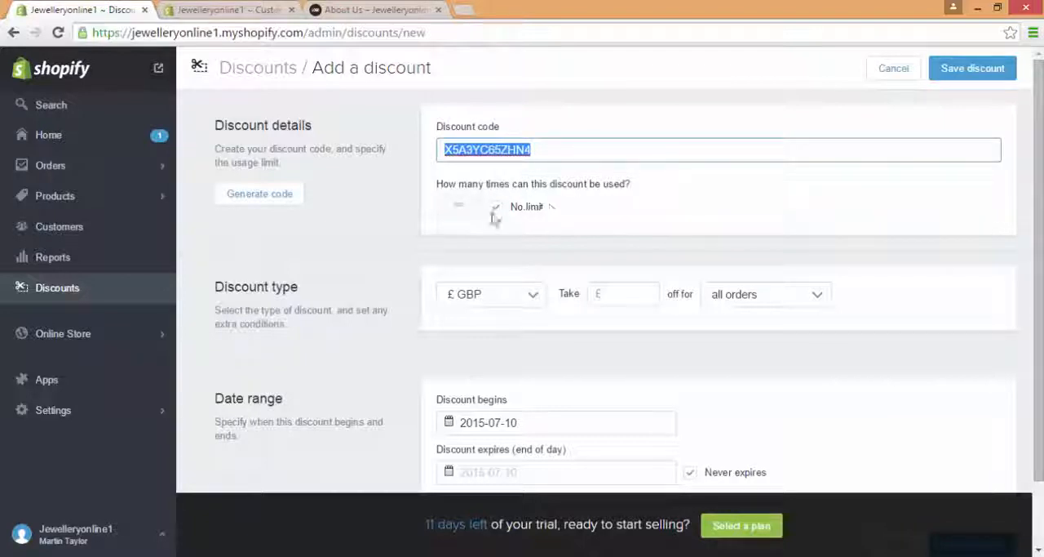
Step: Set the new discount to take 10% off orders over £50.00
{"action": "scroll", "coordinate": [794, 207], "scroll_direction": "down", "scroll_amount": 1}
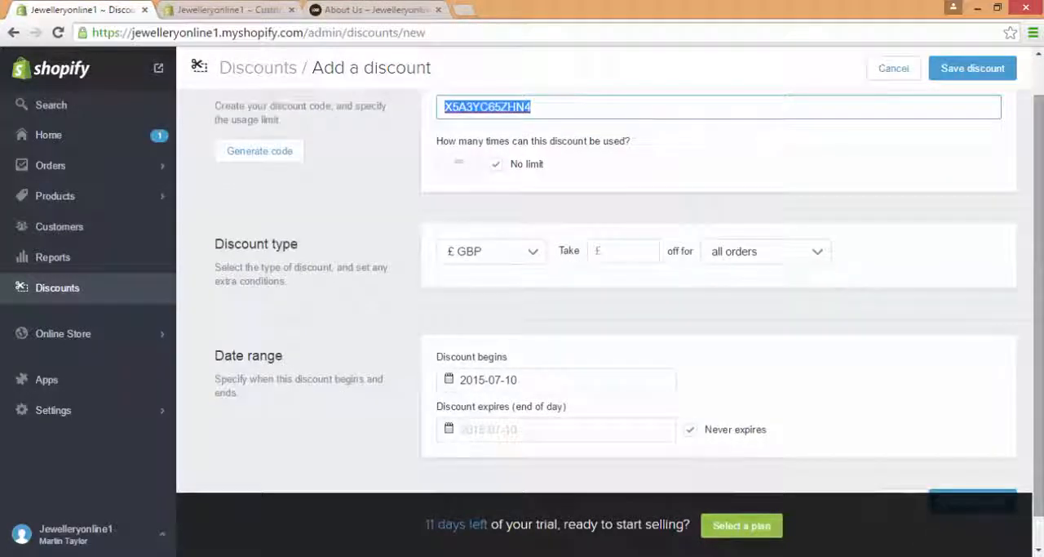
{"action": "left_click", "coordinate": [537, 262]}
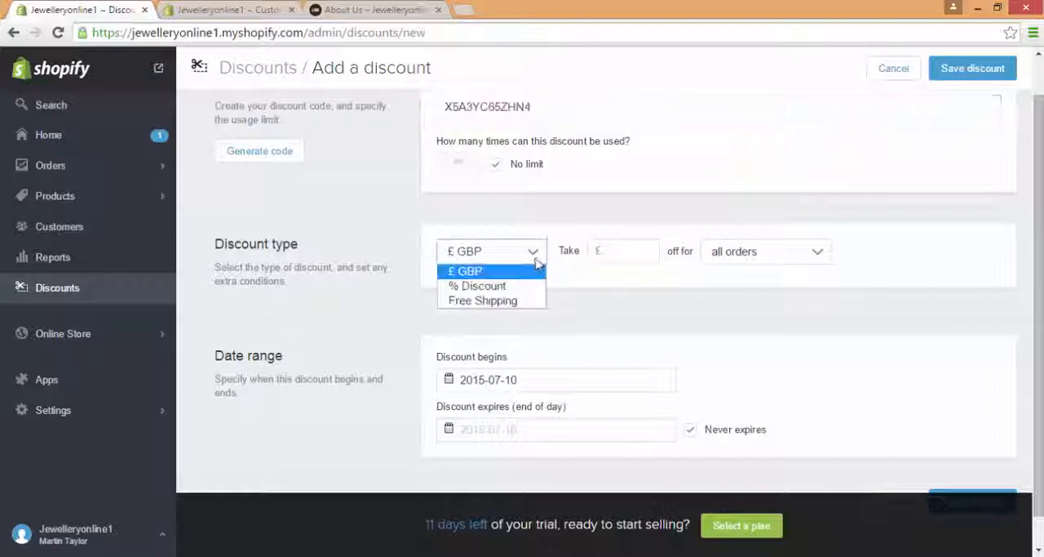
{"action": "left_click", "coordinate": [516, 287]}
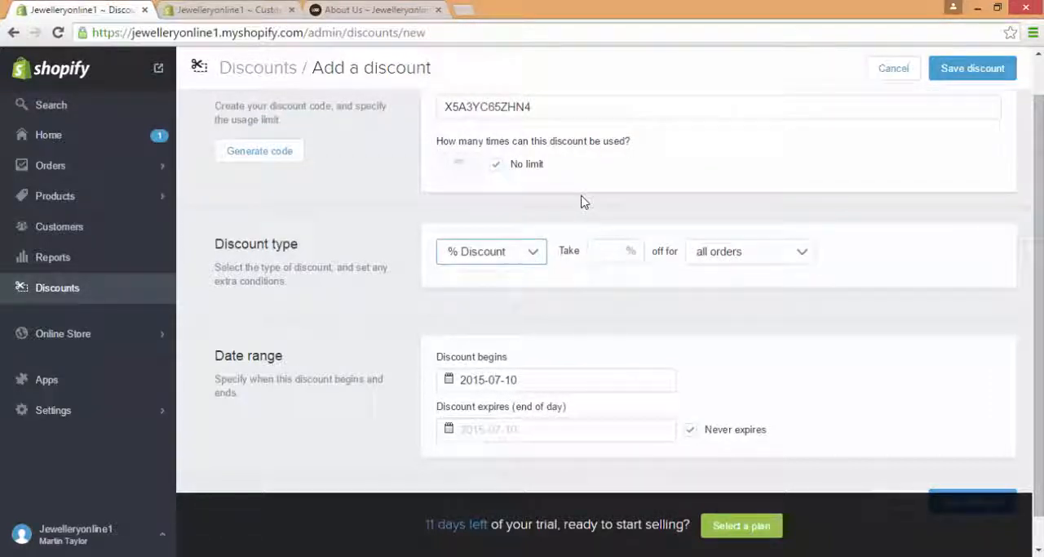
{"action": "left_click", "coordinate": [623, 256]}
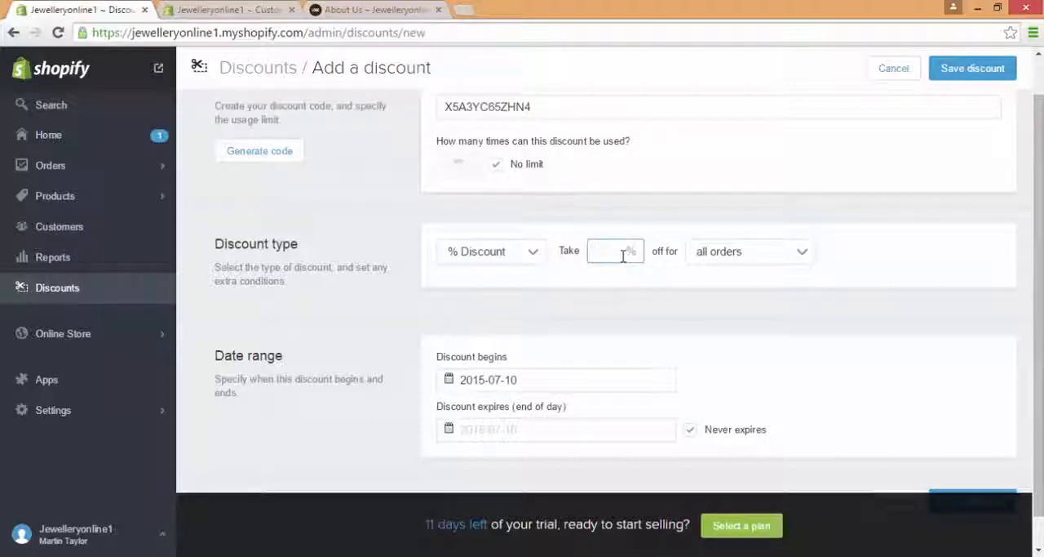
{"action": "type", "text": "10"}
{"action": "left_click", "coordinate": [754, 252]}
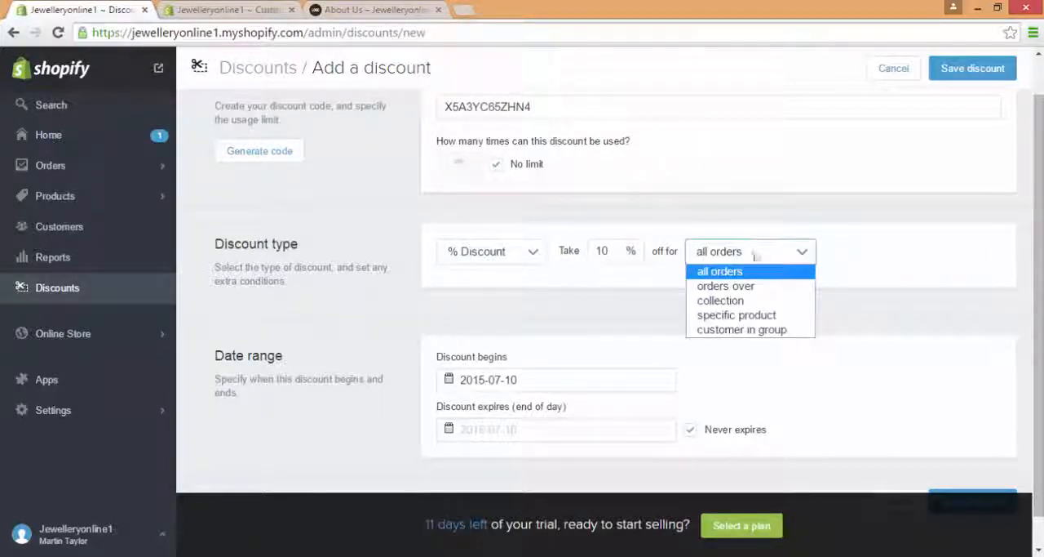
{"action": "left_click", "coordinate": [759, 286]}
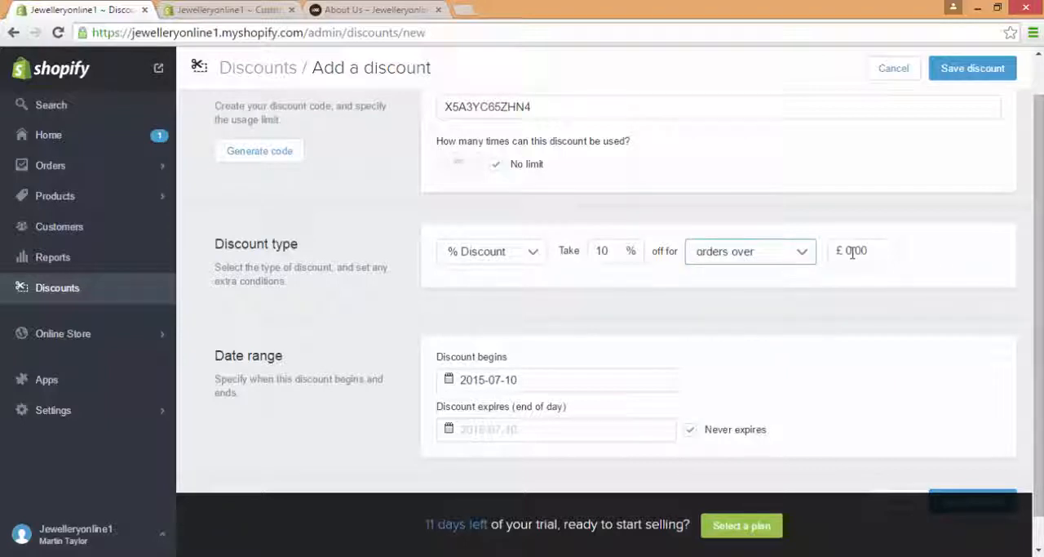
{"action": "left_click", "coordinate": [852, 253]}
{"action": "type", "text": "10"}
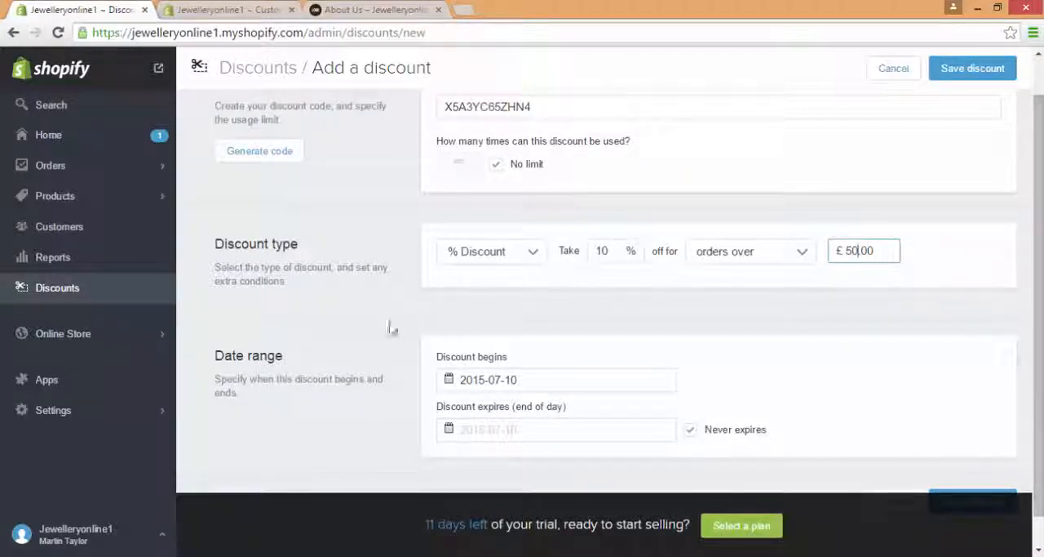
{"action": "left_click", "coordinate": [155, 332]}
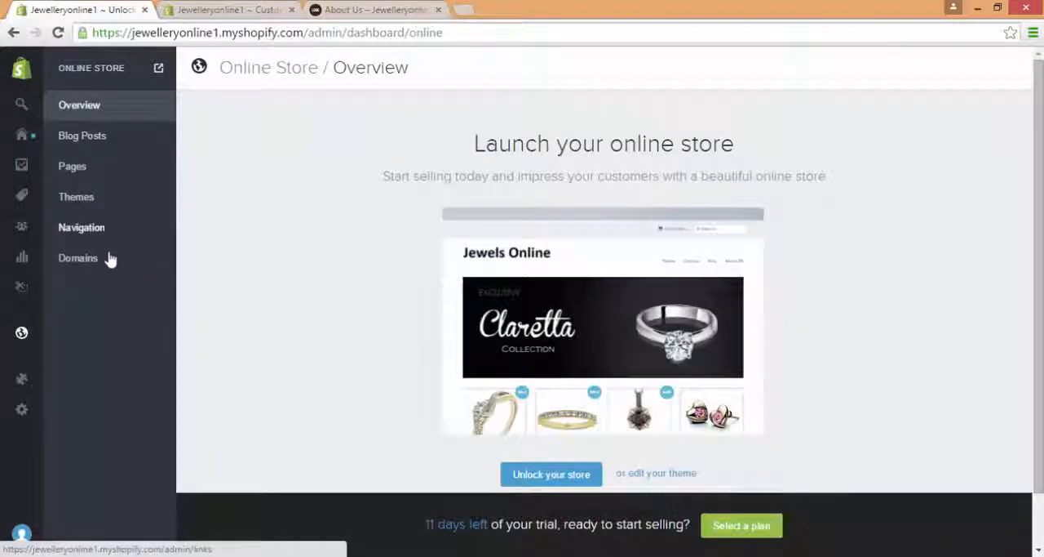
{"action": "left_click", "coordinate": [98, 260]}
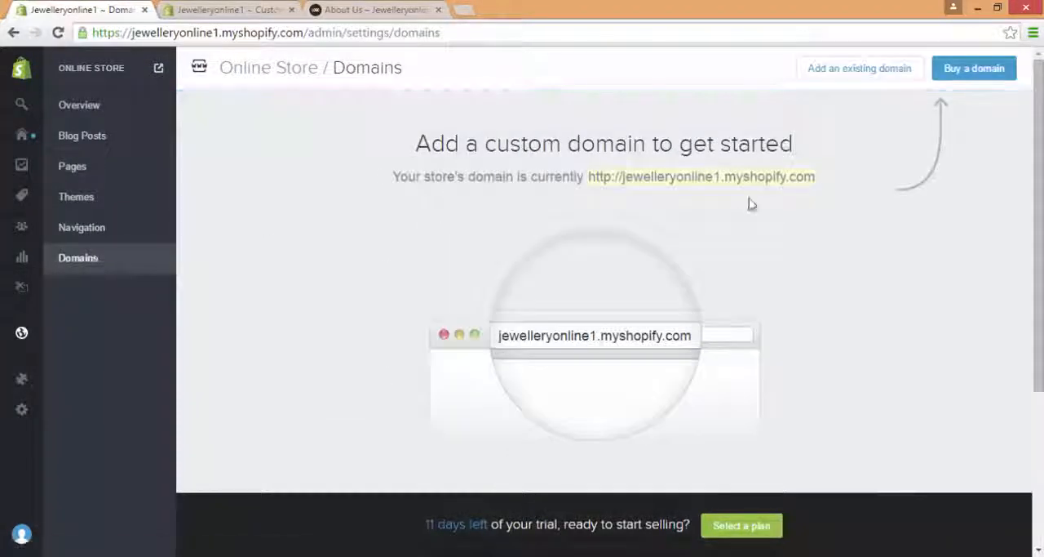
{"action": "left_click_drag", "start_coordinate": [1038, 182], "coordinate": [1041, 112]}
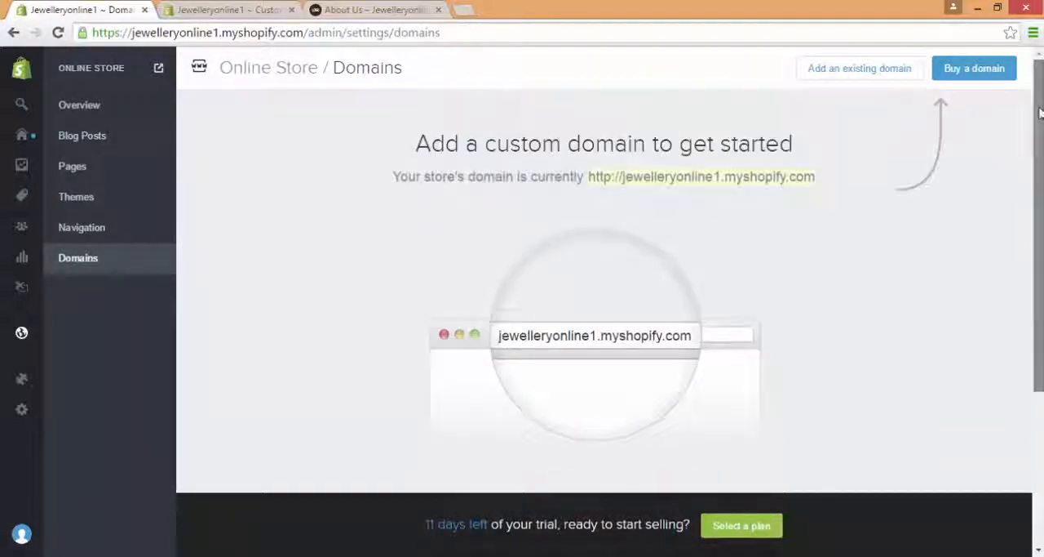
{"action": "left_click", "coordinate": [973, 71]}
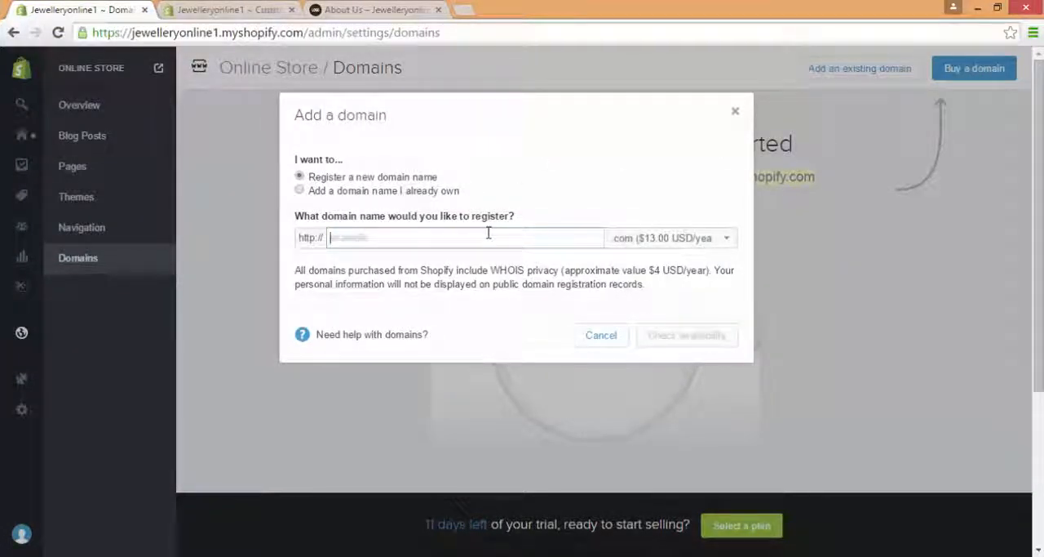
{"action": "type", "text": "www.j"}
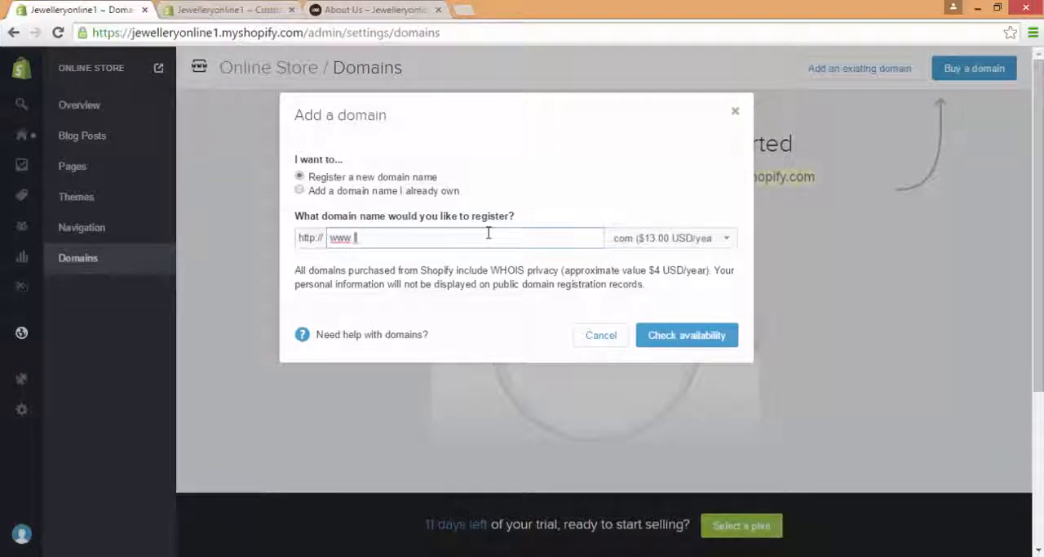
{"action": "type", "text": "ewellery"}
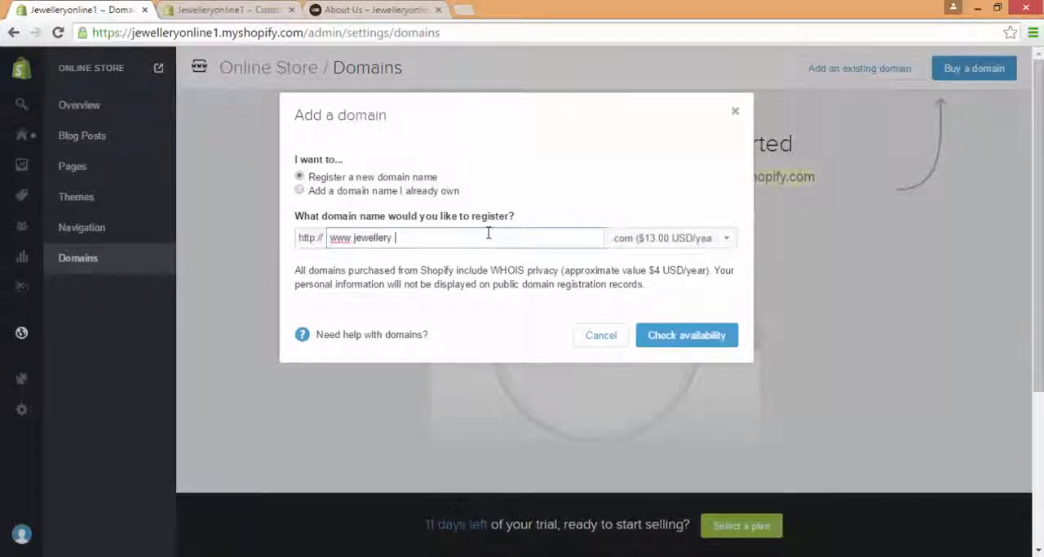
{"action": "type", "text": ".com"}
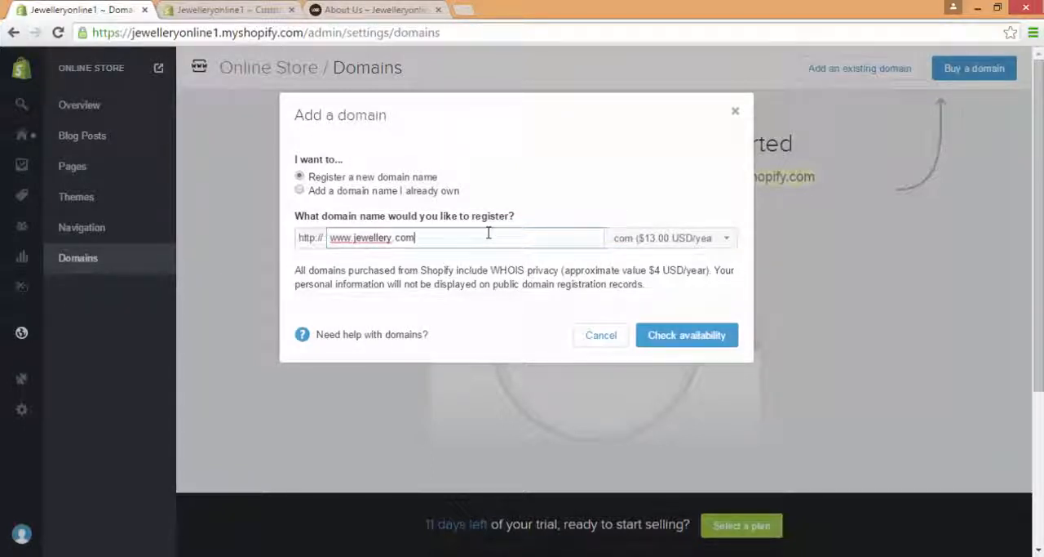
Step: View the available domain extensions, check the availability of the entered domain and close the domain dialog
{"action": "left_click", "coordinate": [640, 238]}
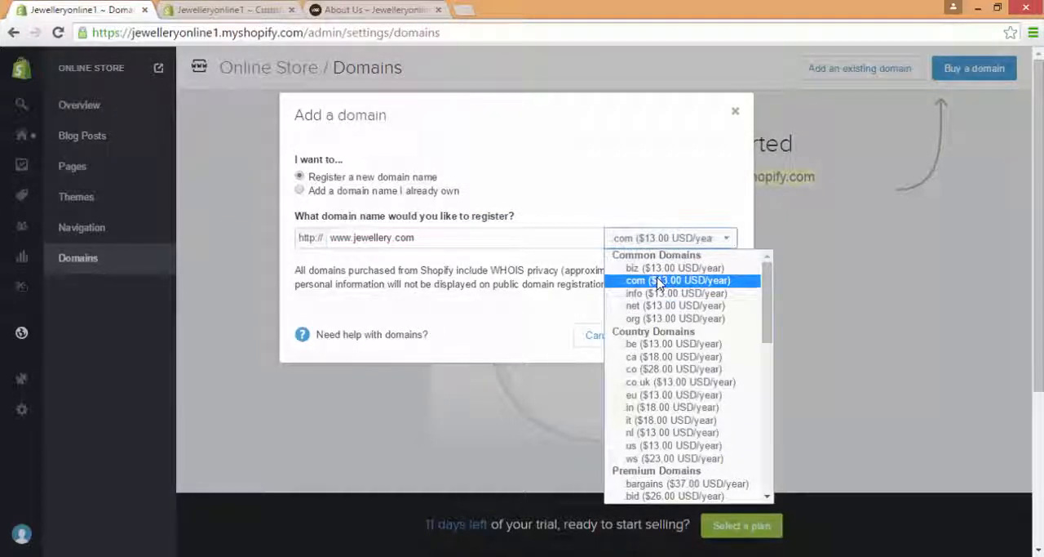
{"action": "left_click", "coordinate": [440, 241]}
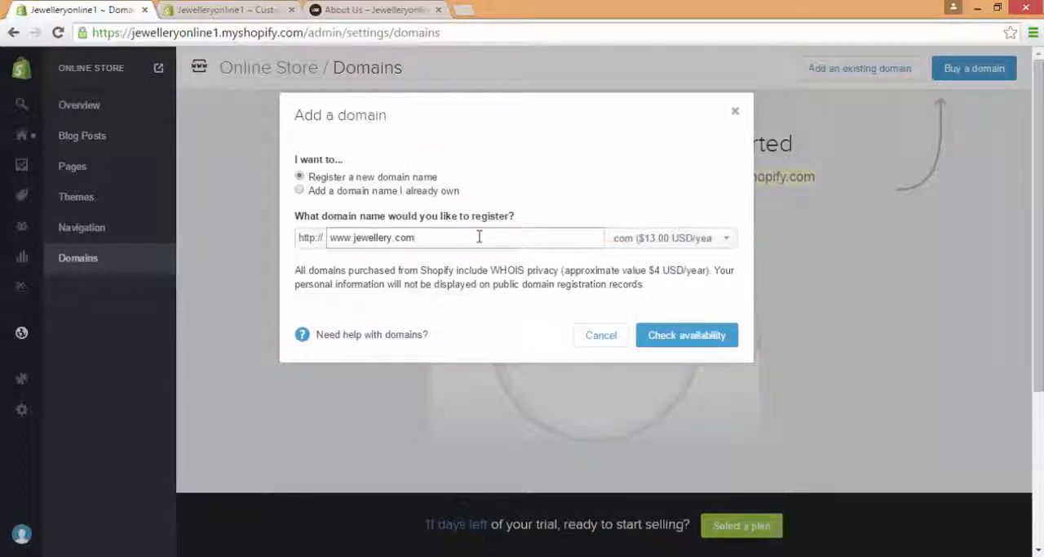
{"action": "left_click", "coordinate": [690, 339]}
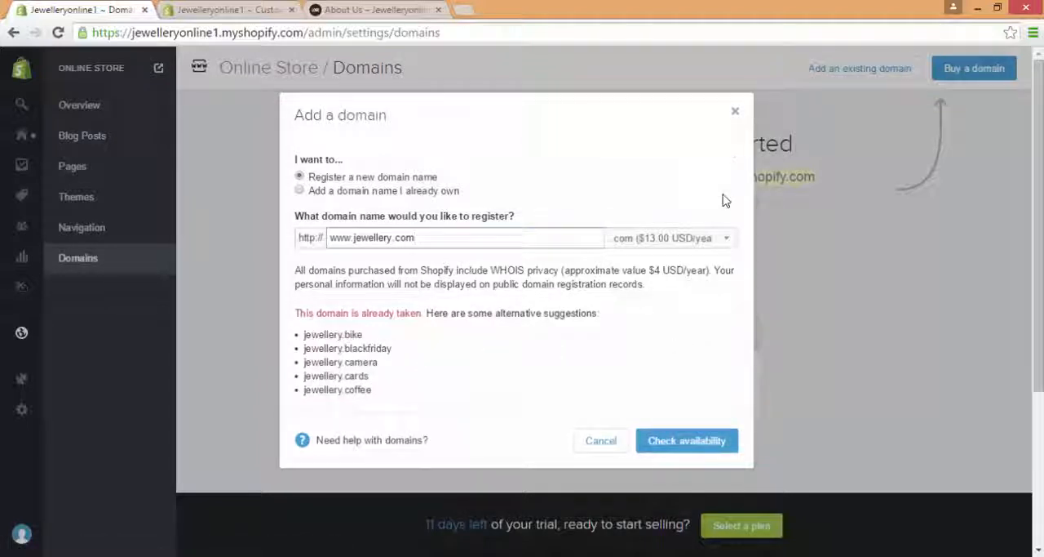
{"action": "left_click", "coordinate": [735, 113]}
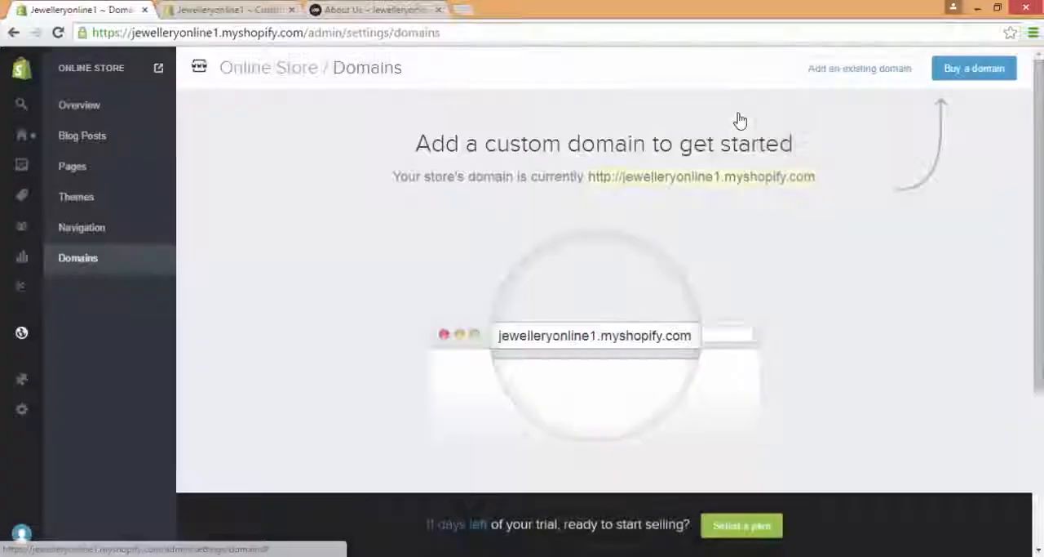
Step: Visit the App Store from the store's Apps section and filter the apps by price to Free
{"action": "mouse_move", "coordinate": [18, 350]}
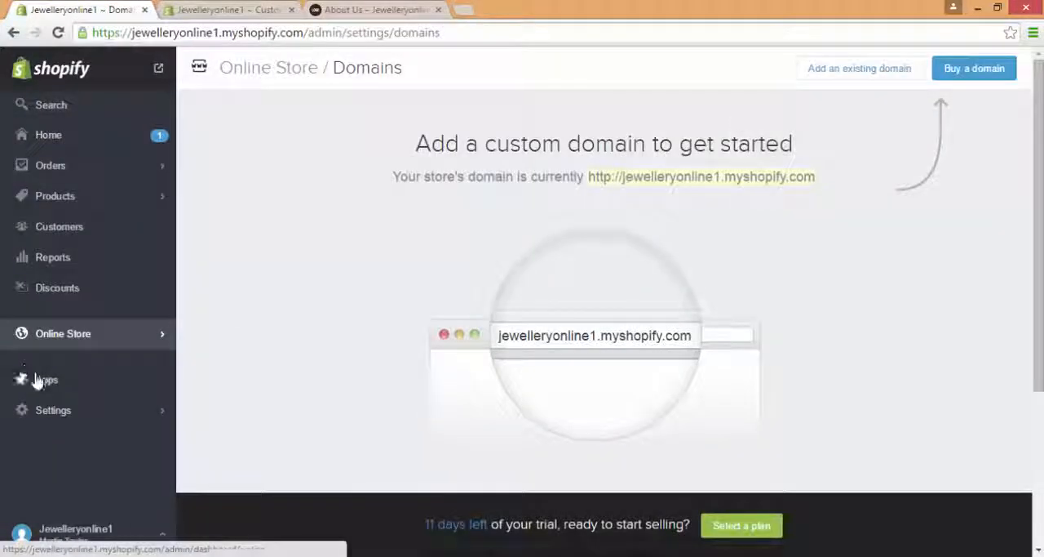
{"action": "left_click", "coordinate": [41, 381]}
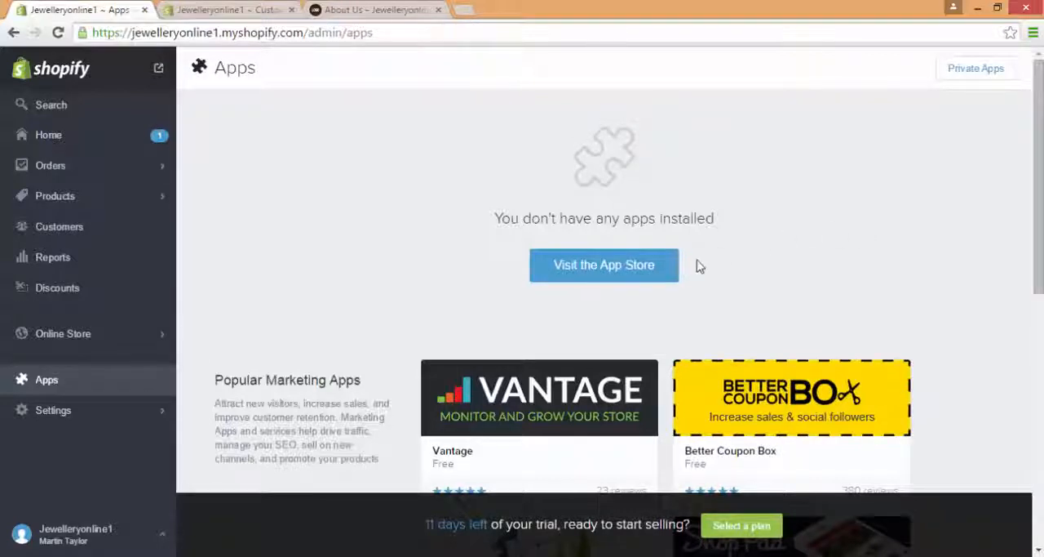
{"action": "left_click", "coordinate": [625, 268]}
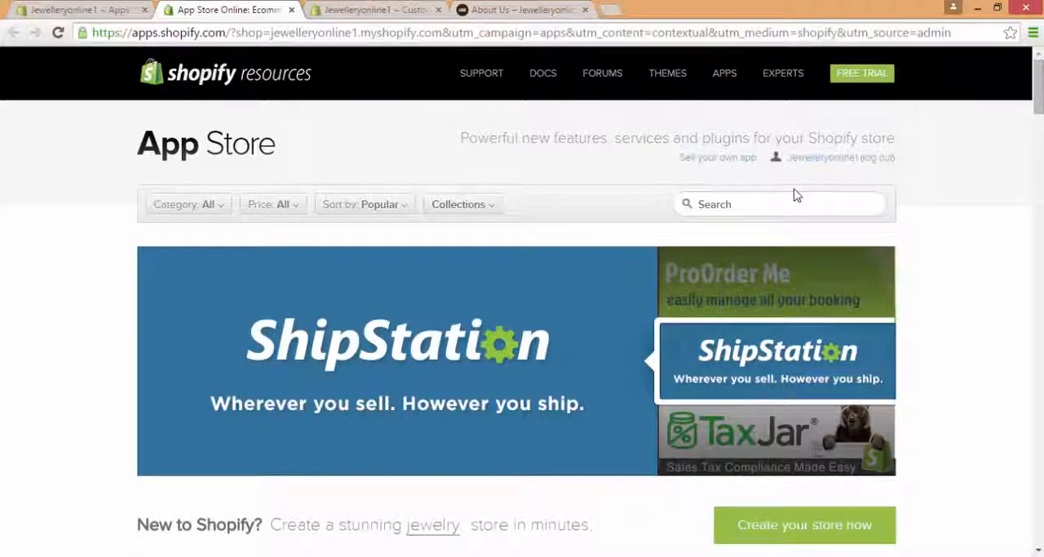
{"action": "mouse_move", "coordinate": [298, 205]}
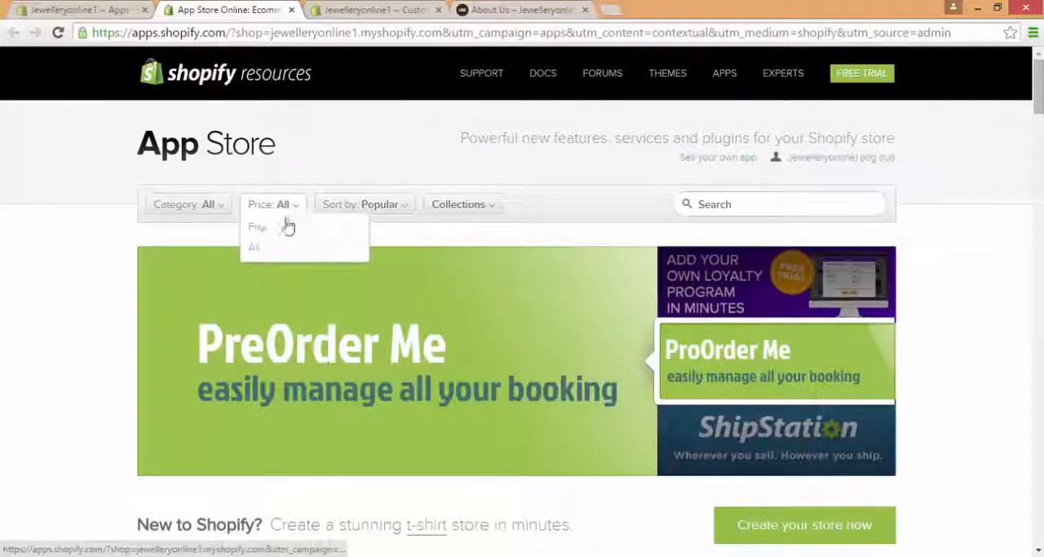
{"action": "left_click", "coordinate": [282, 229]}
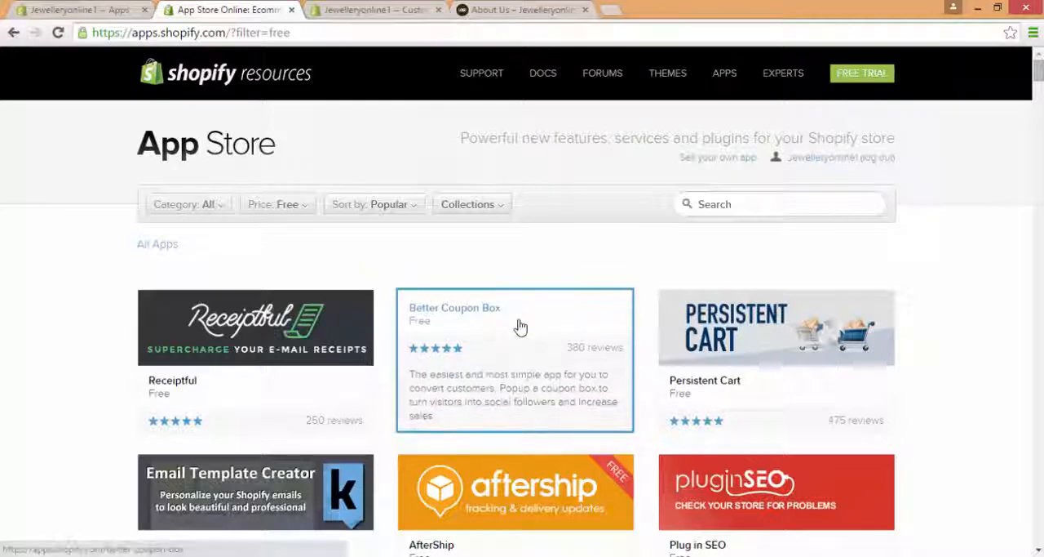
Step: Examine the details page of the Better Coupon Box app, and close the App Store page
{"action": "left_click", "coordinate": [520, 326]}
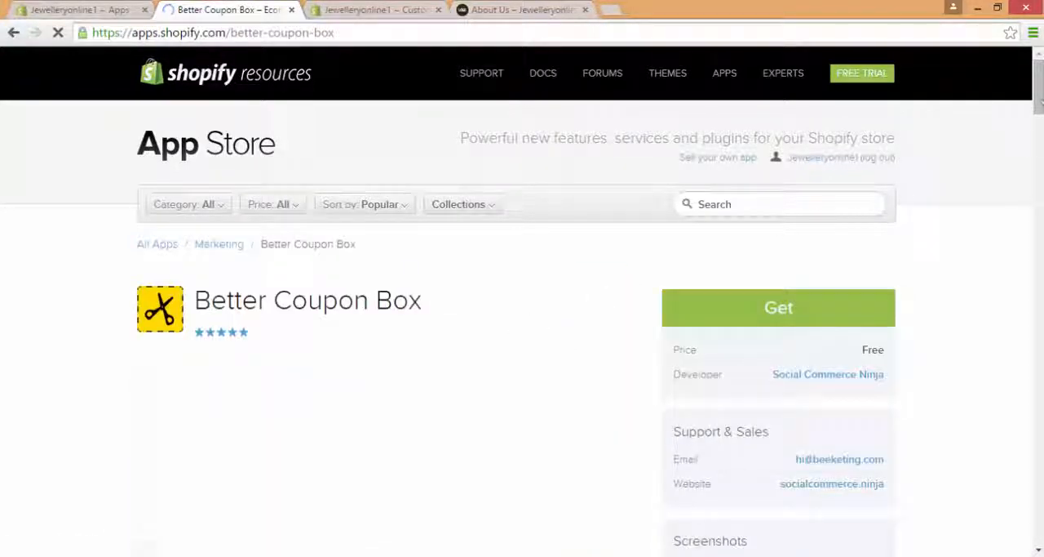
{"action": "scroll", "coordinate": [461, 264], "scroll_direction": "down", "scroll_amount": 4}
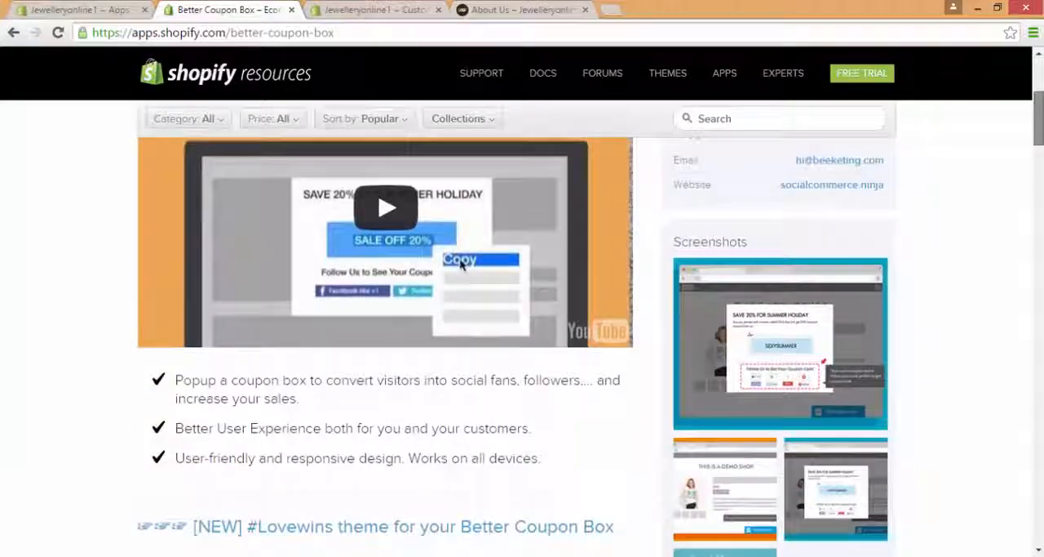
{"action": "scroll", "coordinate": [1039, 104], "scroll_direction": "up", "scroll_amount": 2}
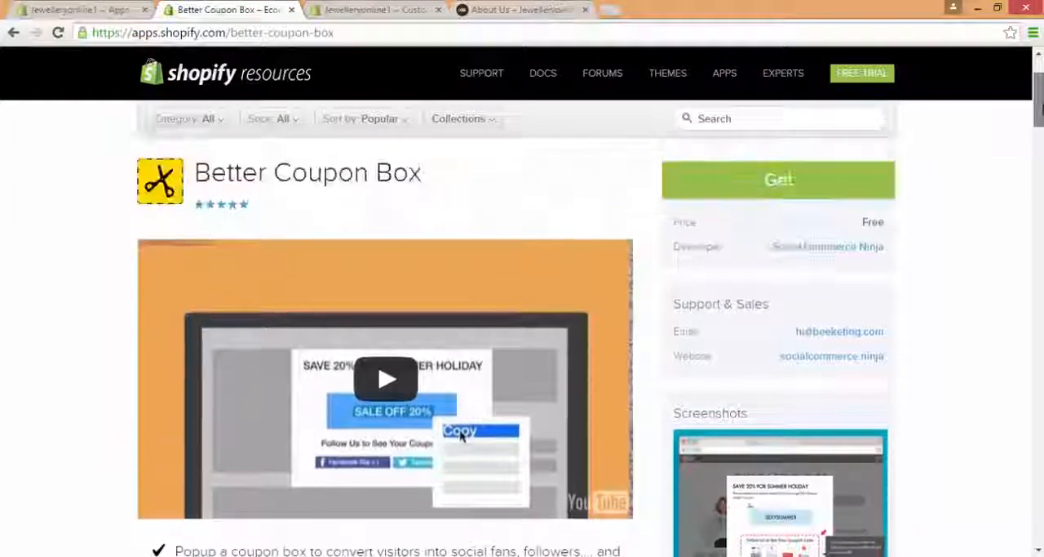
{"action": "scroll", "coordinate": [1039, 110], "scroll_direction": "down", "scroll_amount": 1}
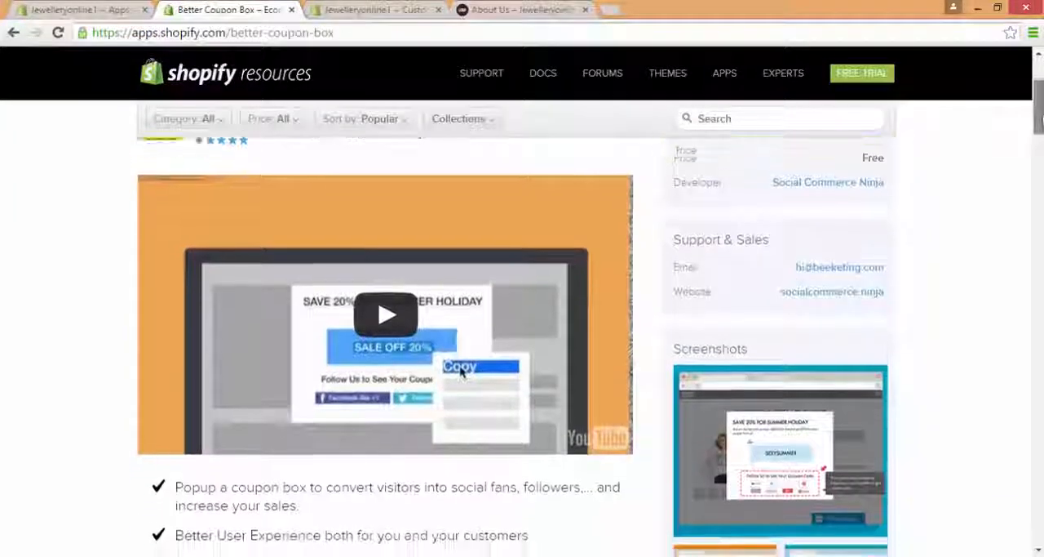
{"action": "left_click_drag", "start_coordinate": [1042, 116], "coordinate": [1042, 121]}
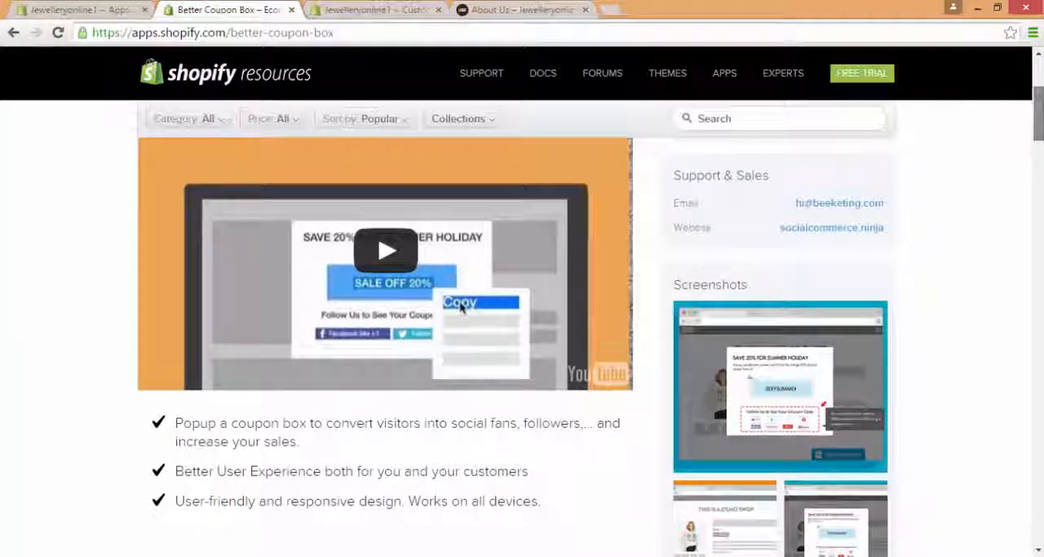
{"action": "scroll", "coordinate": [522, 327], "scroll_direction": "up", "scroll_amount": 3}
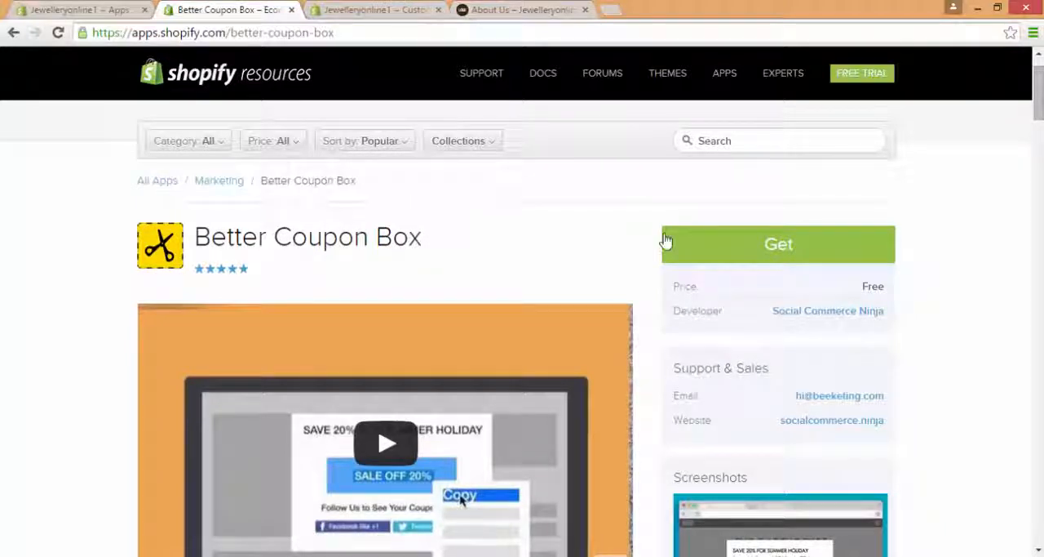
{"action": "left_click", "coordinate": [292, 9]}
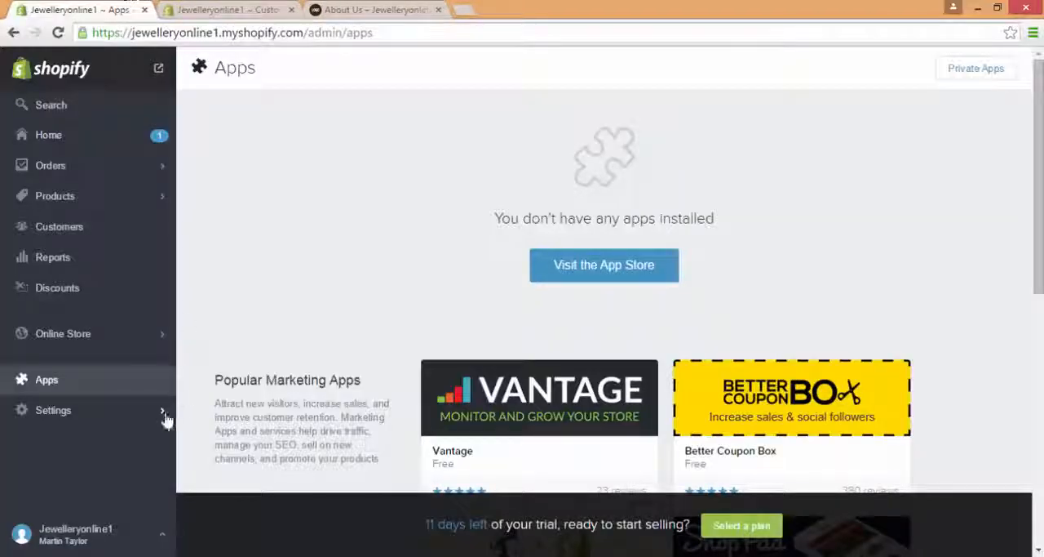
Step: Examine the Shopify Payments, PayPal, alternative and manual payment options in the store's payment settings
{"action": "left_click", "coordinate": [127, 412]}
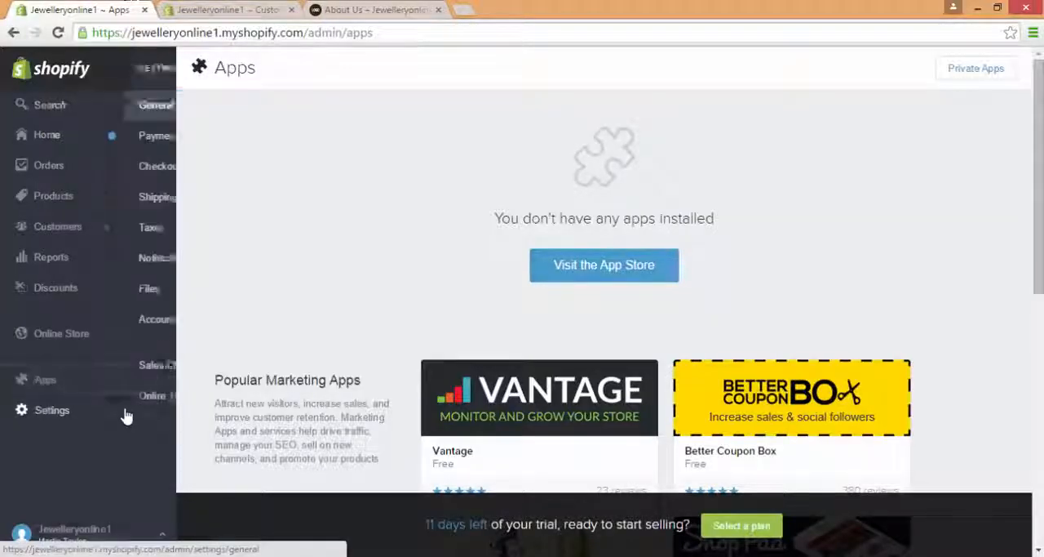
{"action": "left_click", "coordinate": [135, 143]}
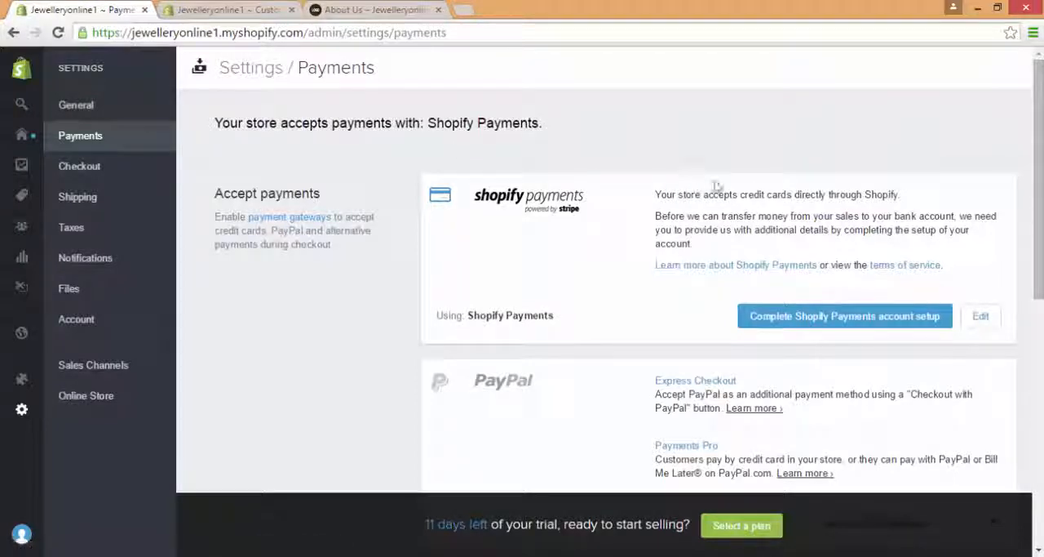
{"action": "scroll", "coordinate": [553, 163], "scroll_direction": "down", "scroll_amount": 2}
{"action": "scroll", "coordinate": [603, 286], "scroll_direction": "down", "scroll_amount": 2}
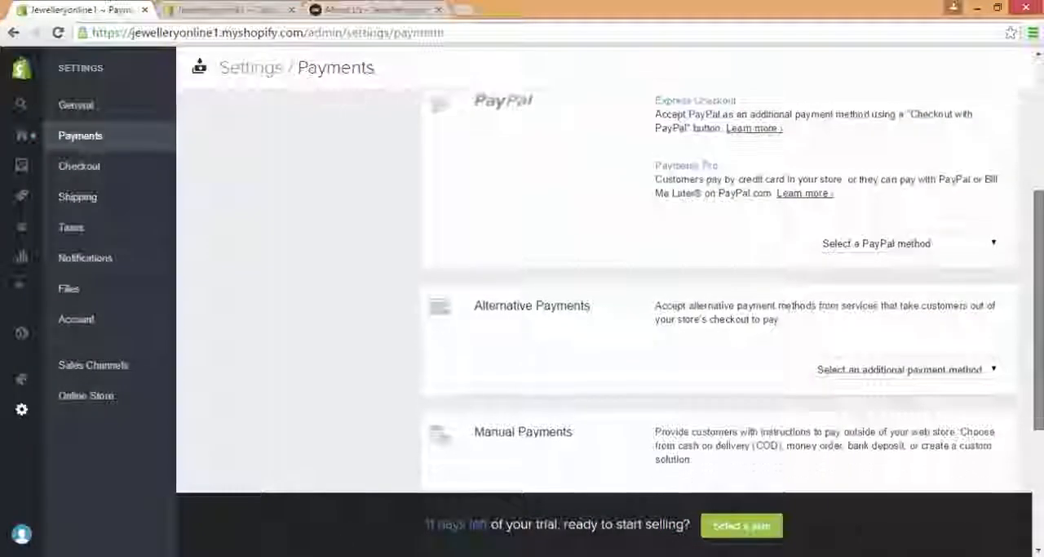
{"action": "scroll", "coordinate": [604, 286], "scroll_direction": "up", "scroll_amount": 4}
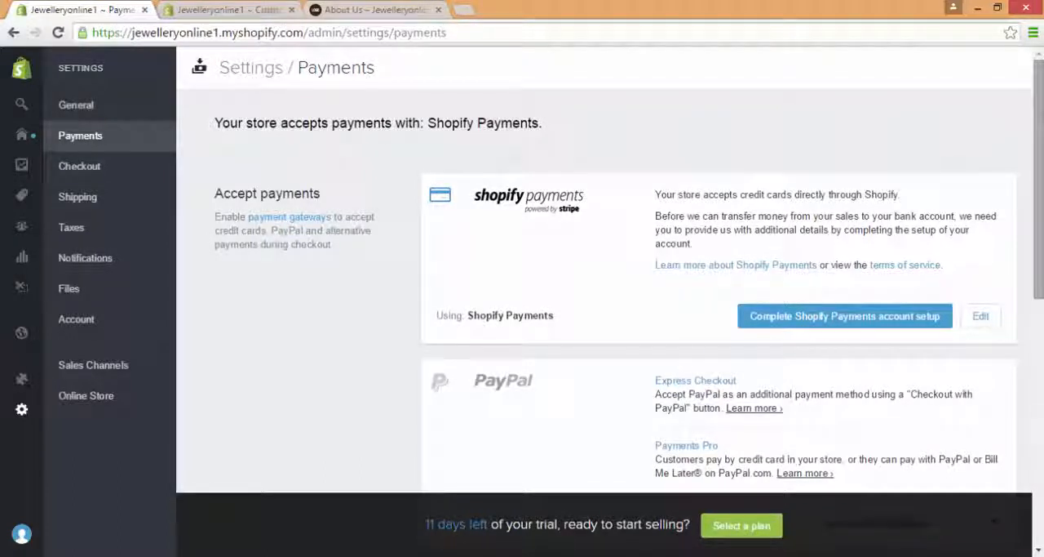
{"action": "left_click_drag", "start_coordinate": [1040, 85], "coordinate": [1029, 132]}
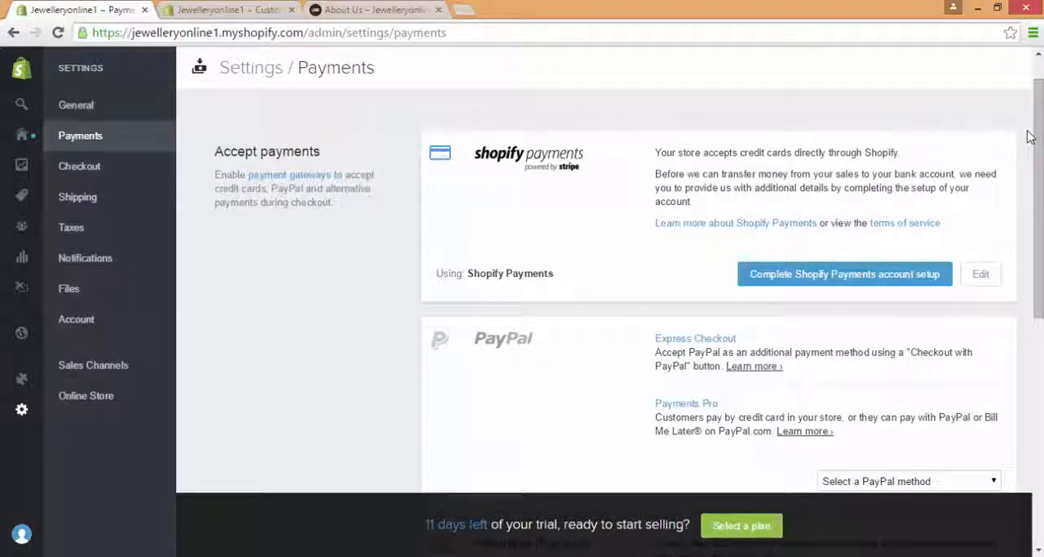
Step: Open the Shopify Payments account setup from the payment settings and view the business details it asks for
{"action": "left_click", "coordinate": [867, 285]}
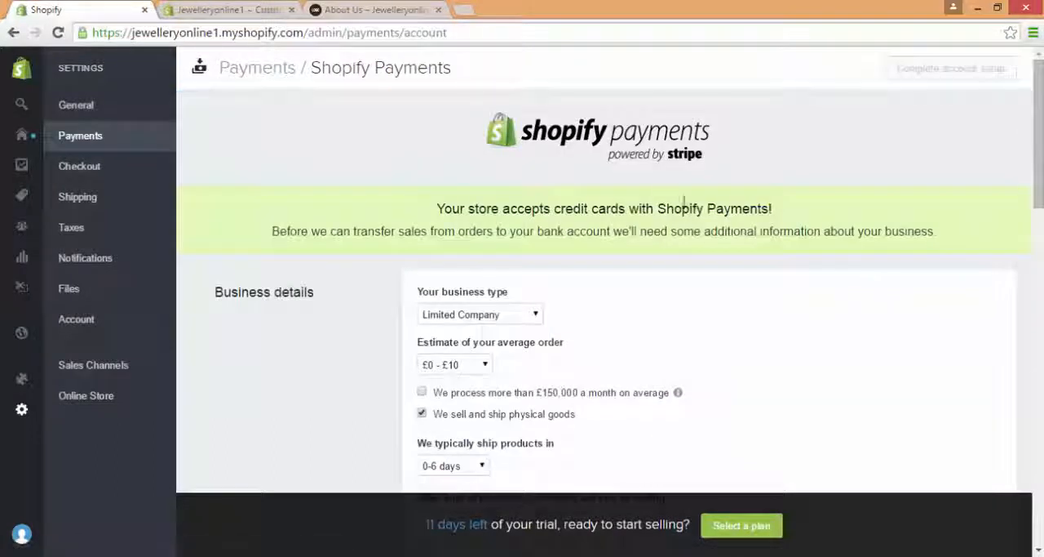
{"action": "mouse_move", "coordinate": [1038, 126]}
{"action": "left_mouse_down"}
{"action": "mouse_move", "coordinate": [1038, 179]}
{"action": "mouse_move", "coordinate": [1036, 126]}
{"action": "left_mouse_up"}
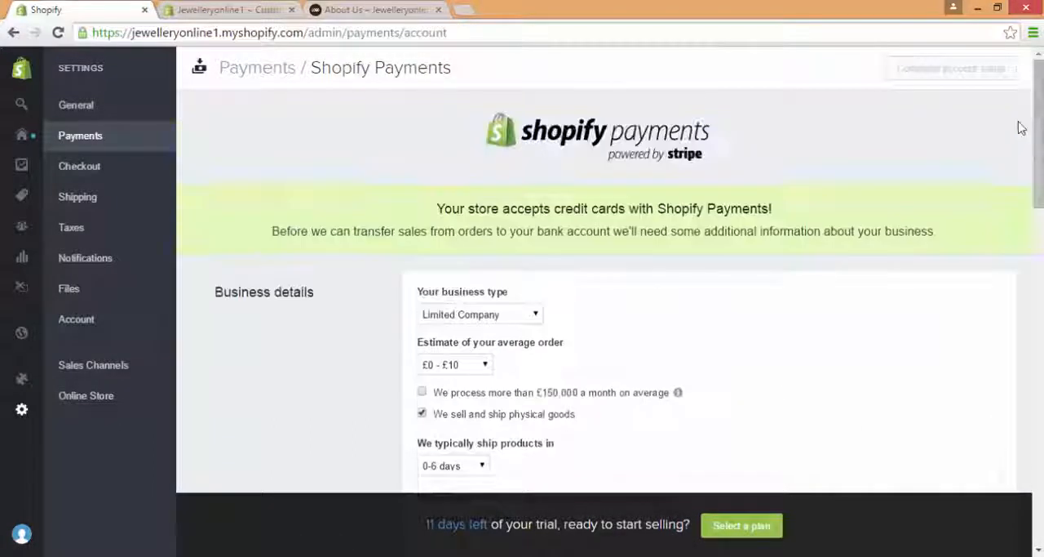
Step: Open the store's checkout settings, view the storefront's home page and return to the checkout settings
{"action": "left_click", "coordinate": [106, 167]}
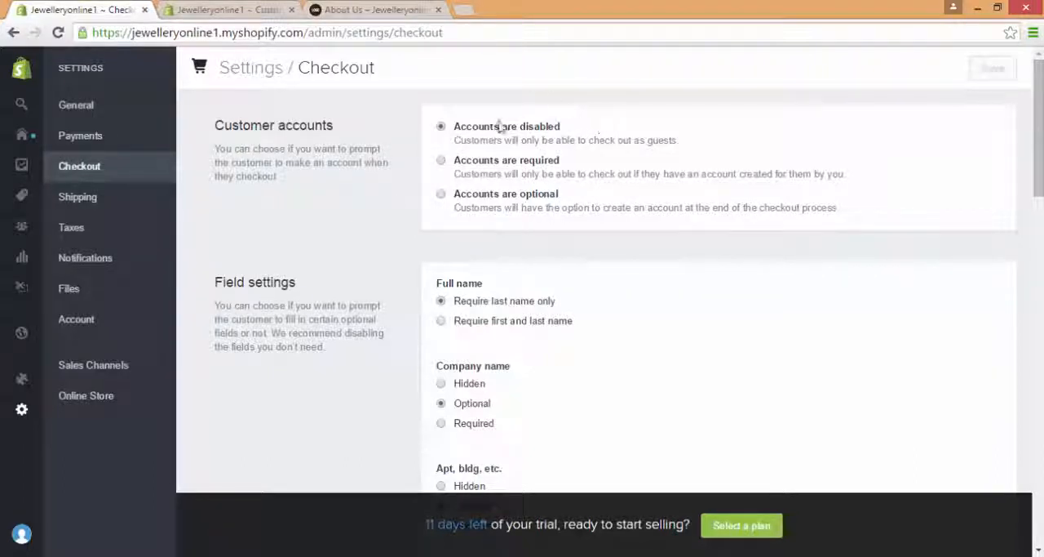
{"action": "left_click", "coordinate": [353, 9]}
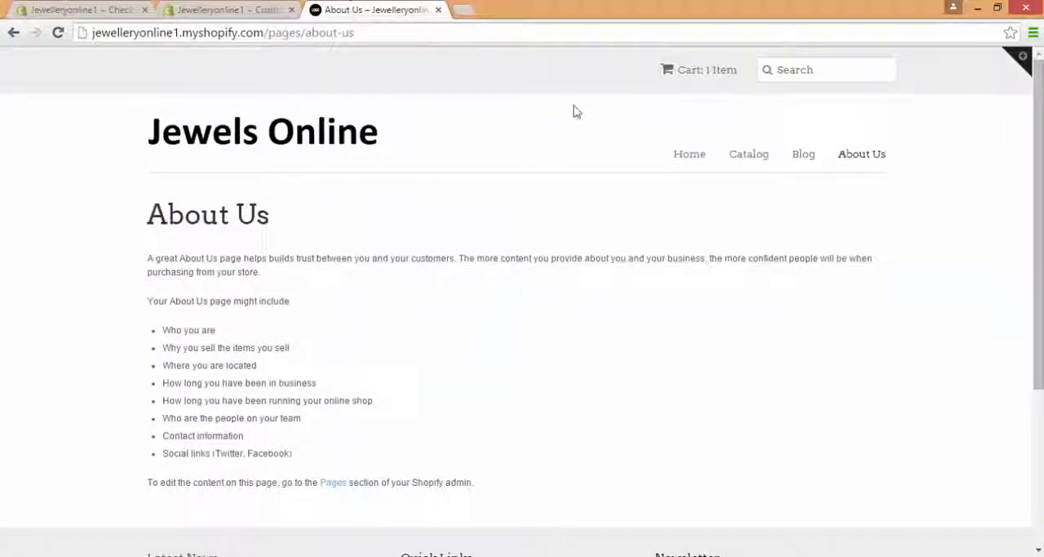
{"action": "left_click", "coordinate": [683, 157]}
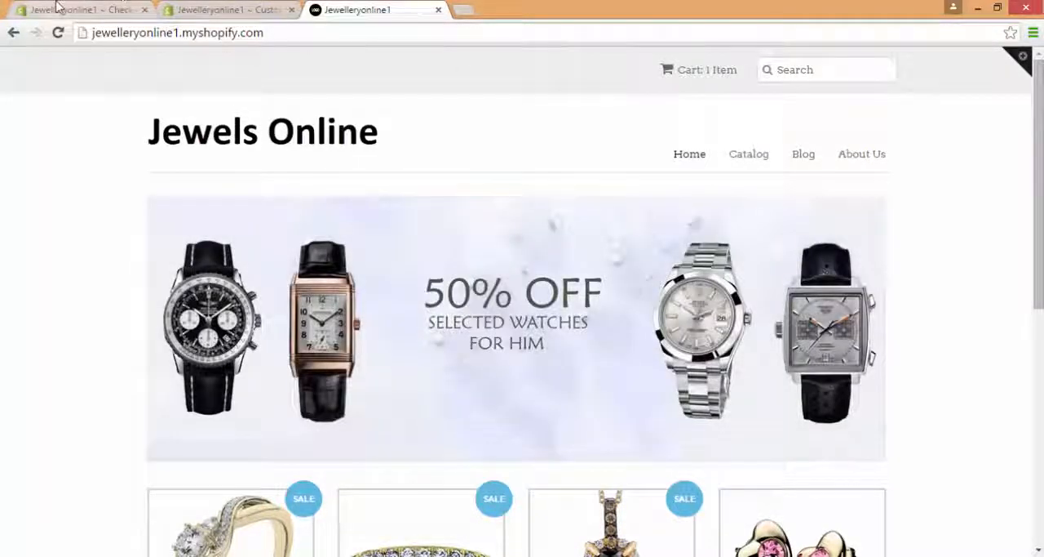
{"action": "left_click", "coordinate": [58, 8]}
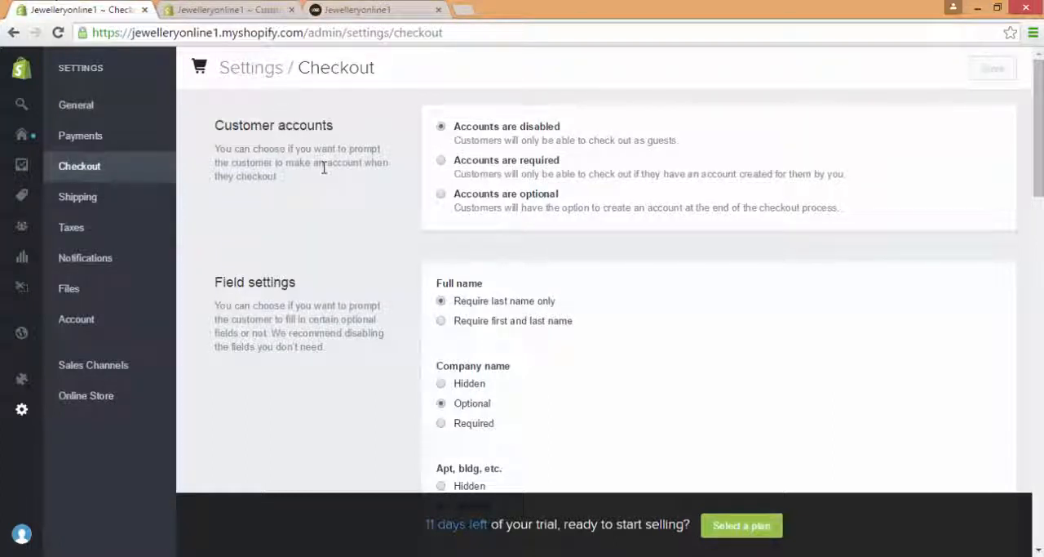
Step: Make customer accounts optional at checkout, save the setting and reload the storefront's home page
{"action": "left_click", "coordinate": [442, 194]}
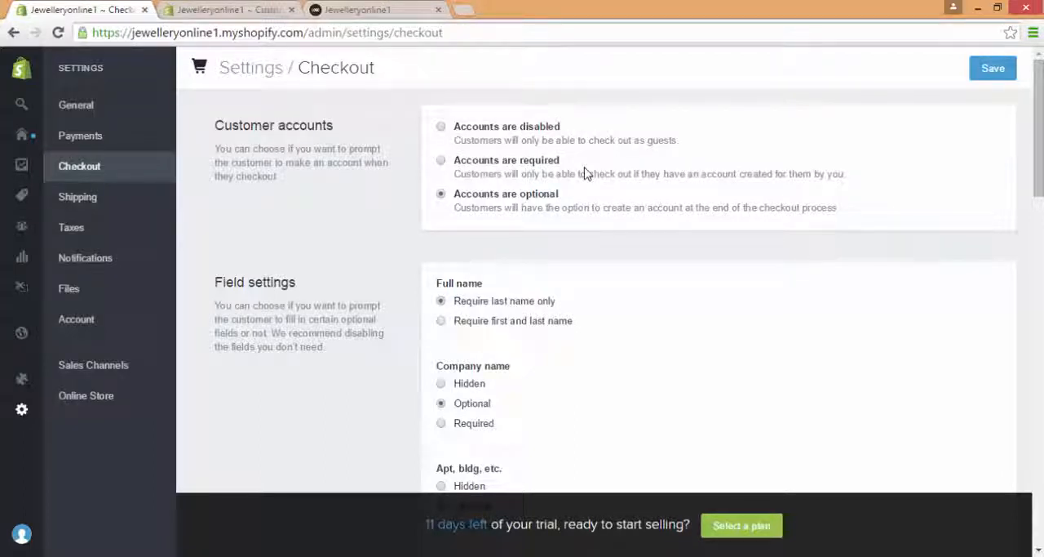
{"action": "left_click", "coordinate": [993, 70]}
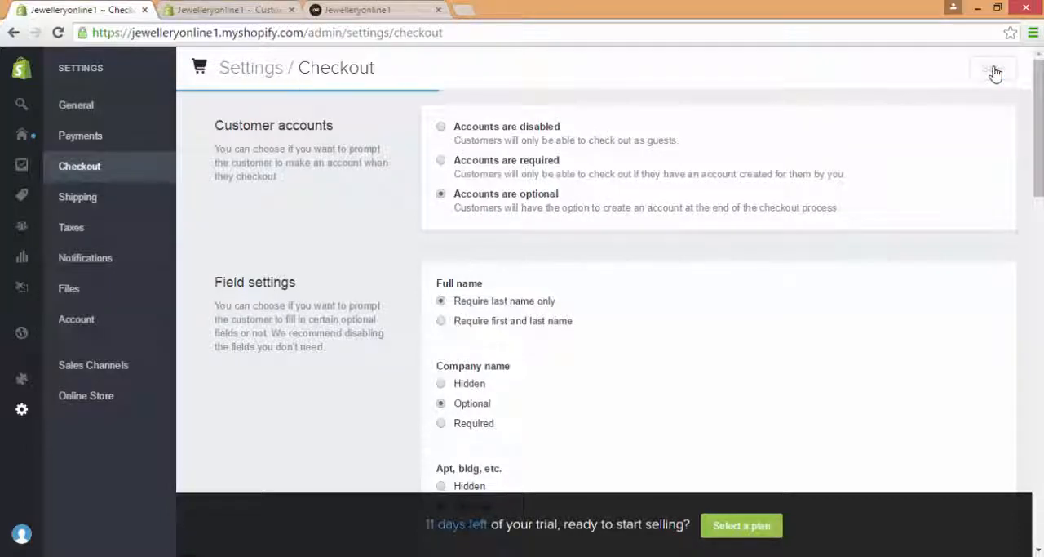
{"action": "left_click", "coordinate": [402, 7]}
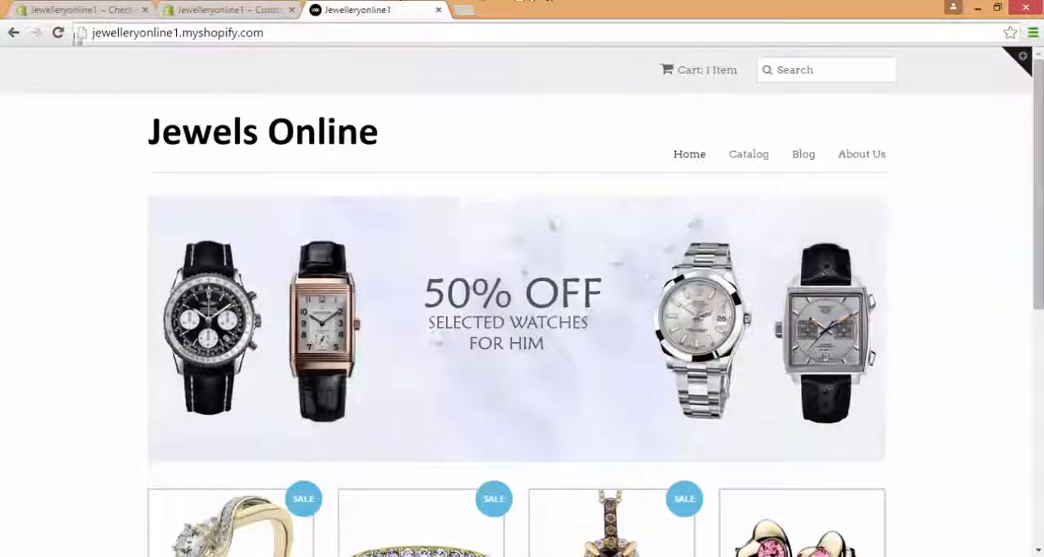
{"action": "left_click", "coordinate": [58, 33]}
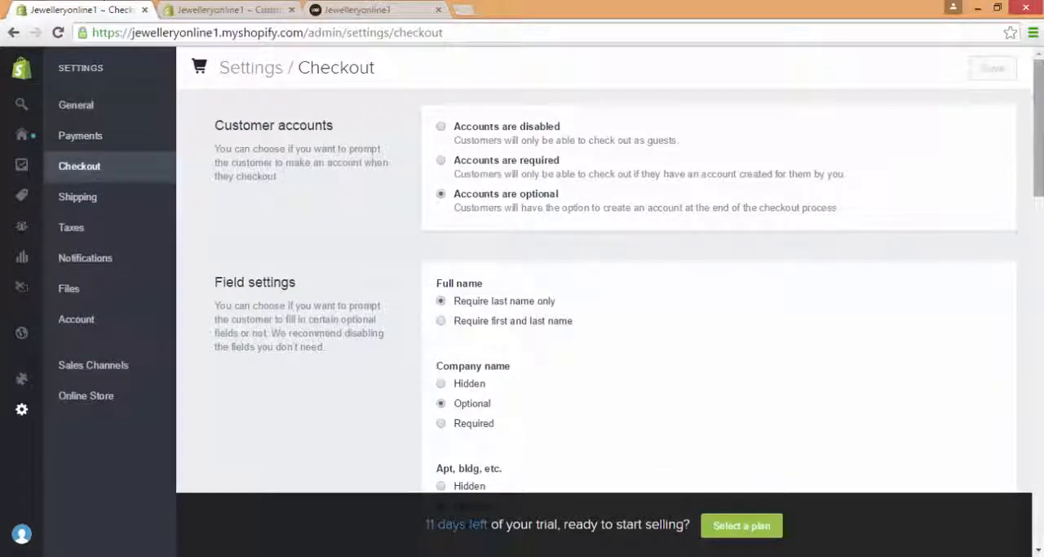
Step: Try the Hidden option for the company name field in the checkout field settings and set it back to Optional
{"action": "left_click_drag", "start_coordinate": [1042, 155], "coordinate": [1042, 201]}
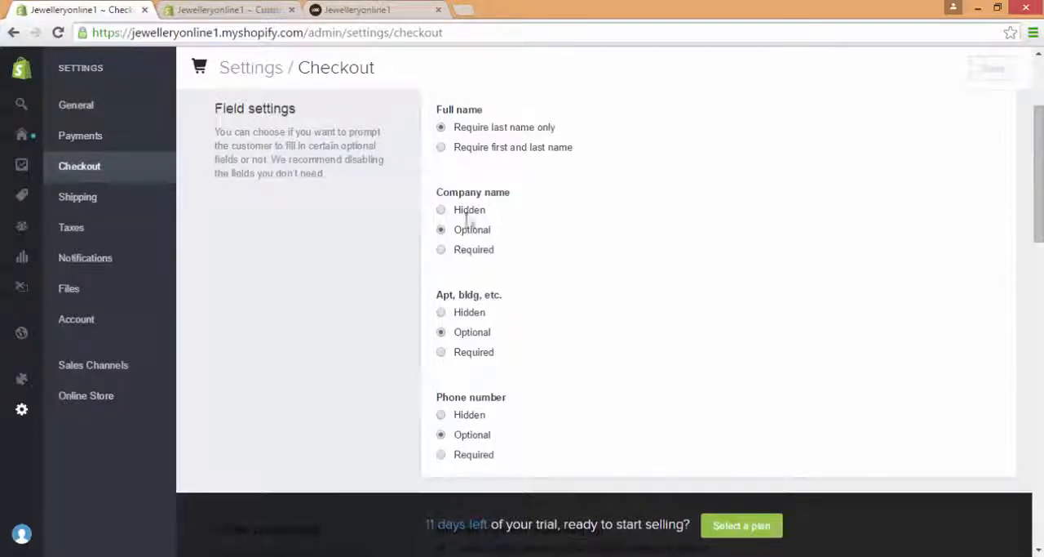
{"action": "left_click", "coordinate": [442, 210]}
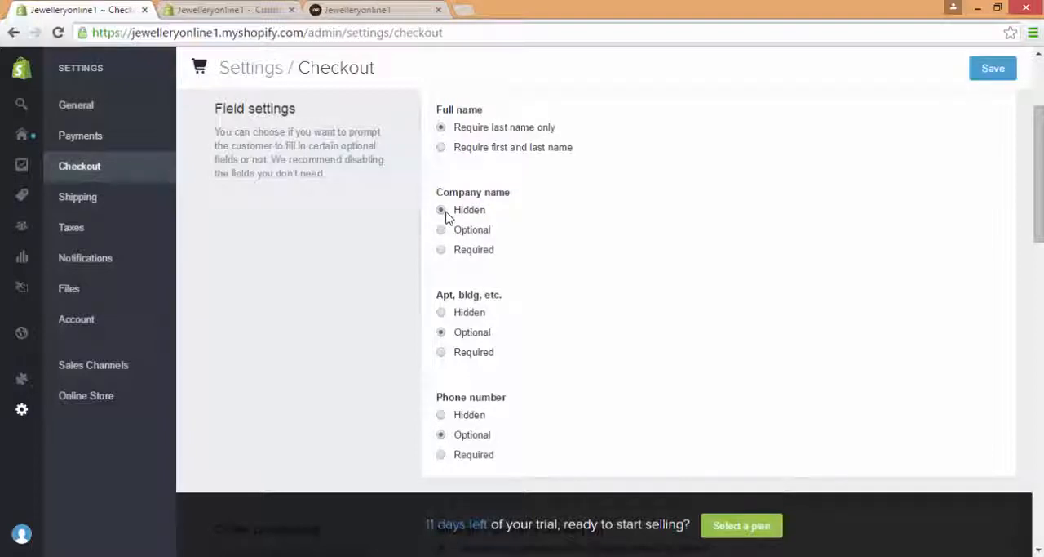
{"action": "left_click", "coordinate": [441, 230]}
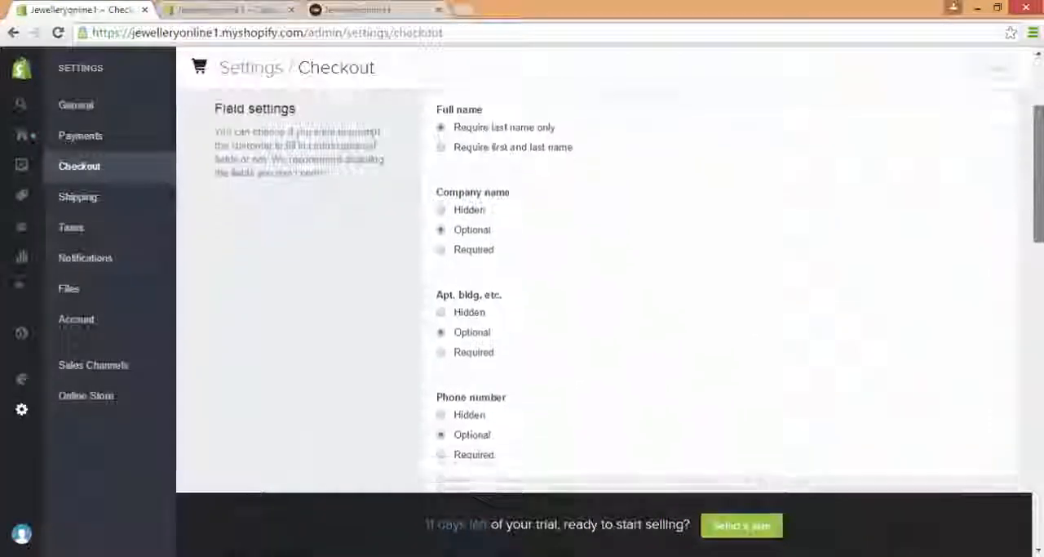
Step: Examine the order processing, checkout language, and refund, privacy and terms of service sections of the checkout settings
{"action": "scroll", "coordinate": [718, 285], "scroll_direction": "down", "scroll_amount": 4}
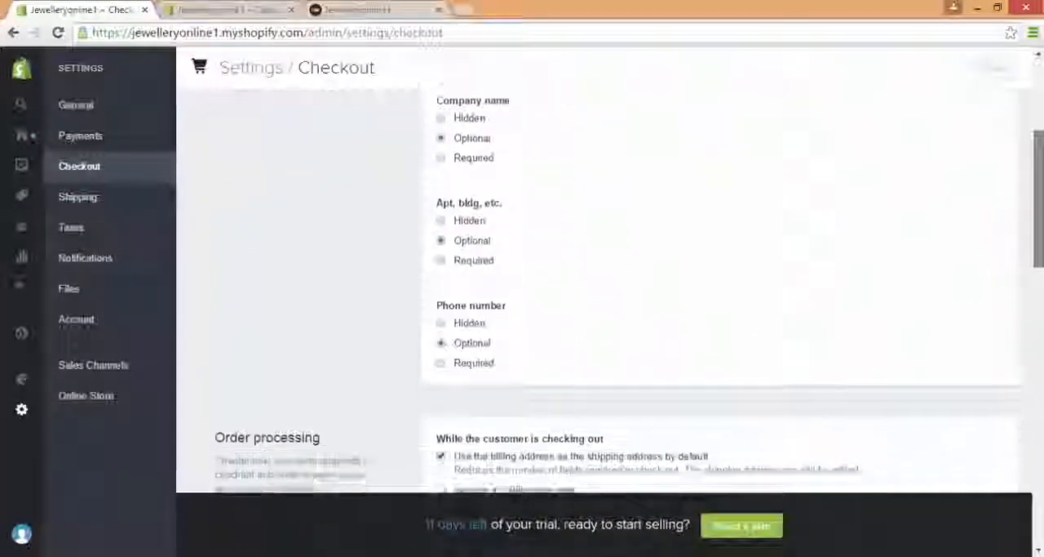
{"action": "scroll", "coordinate": [894, 290], "scroll_direction": "down", "scroll_amount": 2}
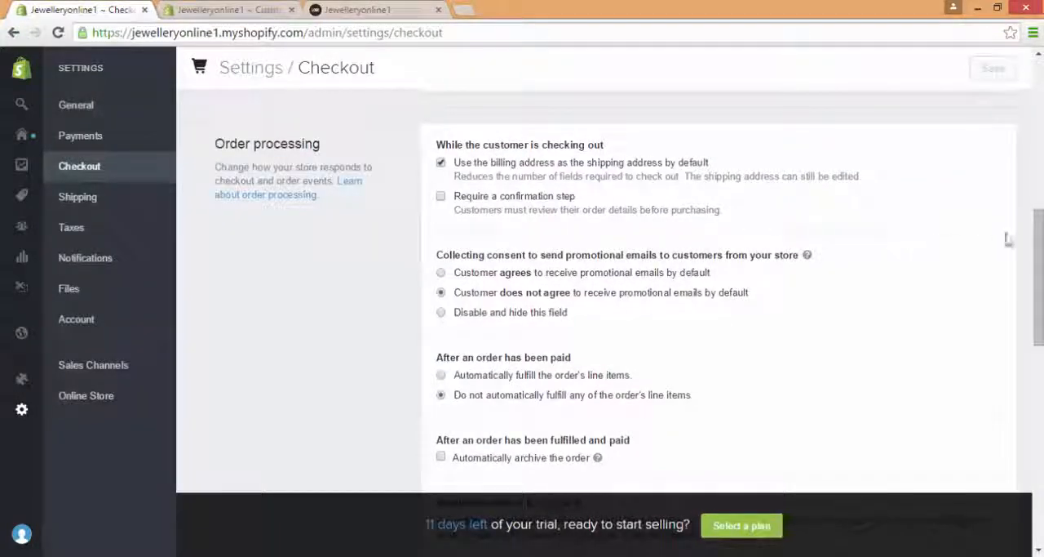
{"action": "left_click_drag", "start_coordinate": [1039, 243], "coordinate": [1040, 392]}
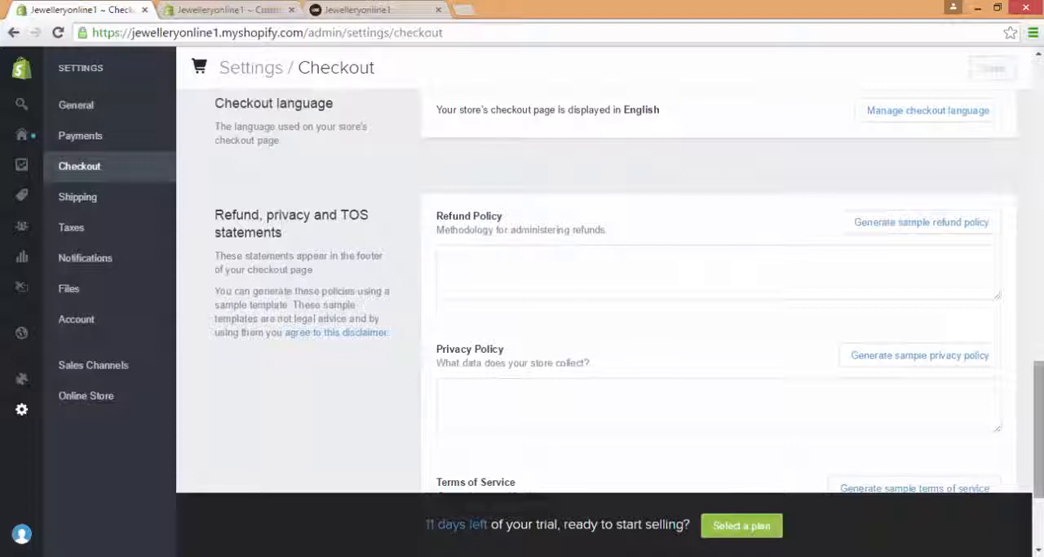
{"action": "scroll", "coordinate": [603, 293], "scroll_direction": "down", "scroll_amount": 2}
{"action": "scroll", "coordinate": [775, 368], "scroll_direction": "up", "scroll_amount": 1}
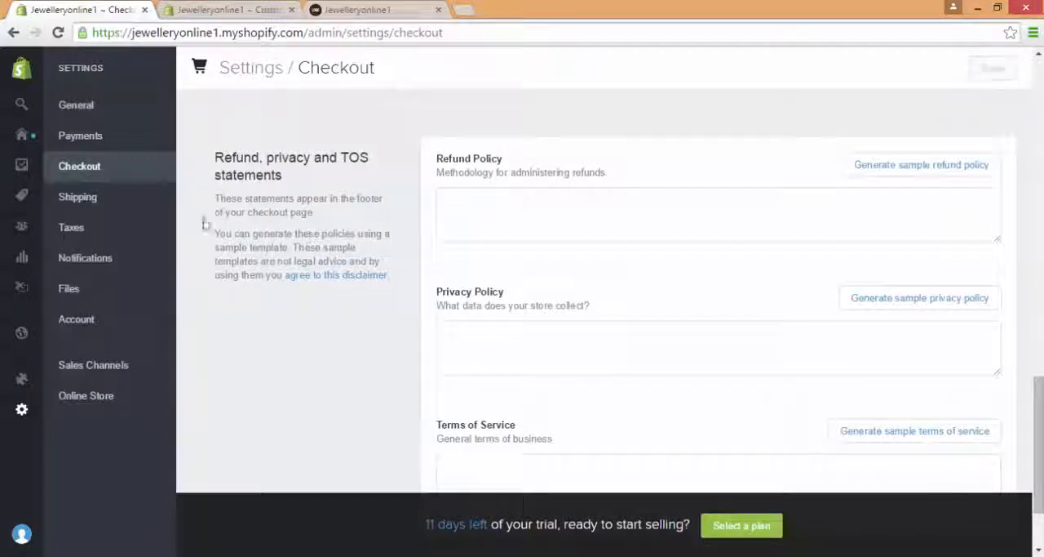
Step: Examine the store's shipping rates and fulfillment options, and the tax settings and country tax rates
{"action": "left_click", "coordinate": [153, 202]}
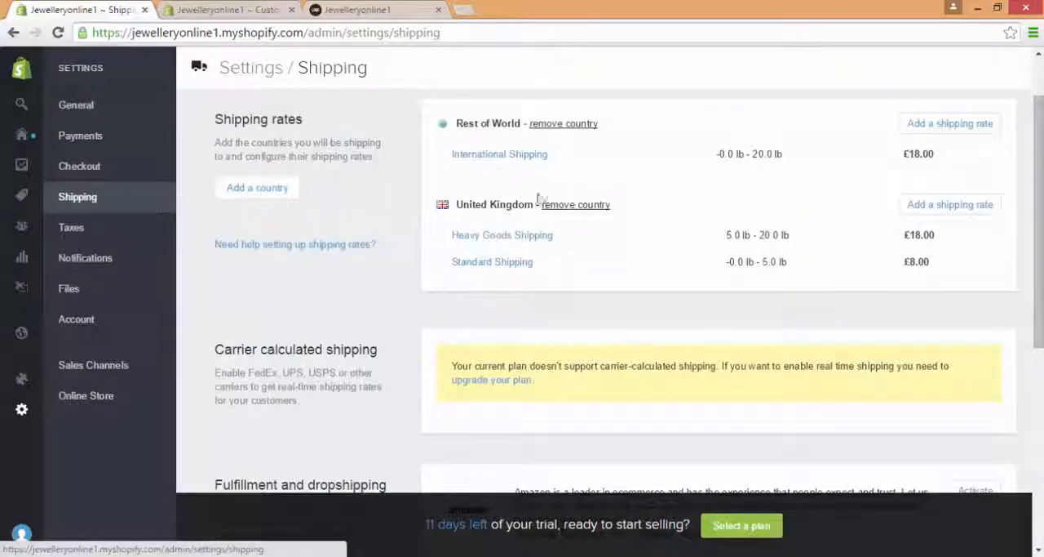
{"action": "scroll", "coordinate": [620, 327], "scroll_direction": "down", "scroll_amount": 3}
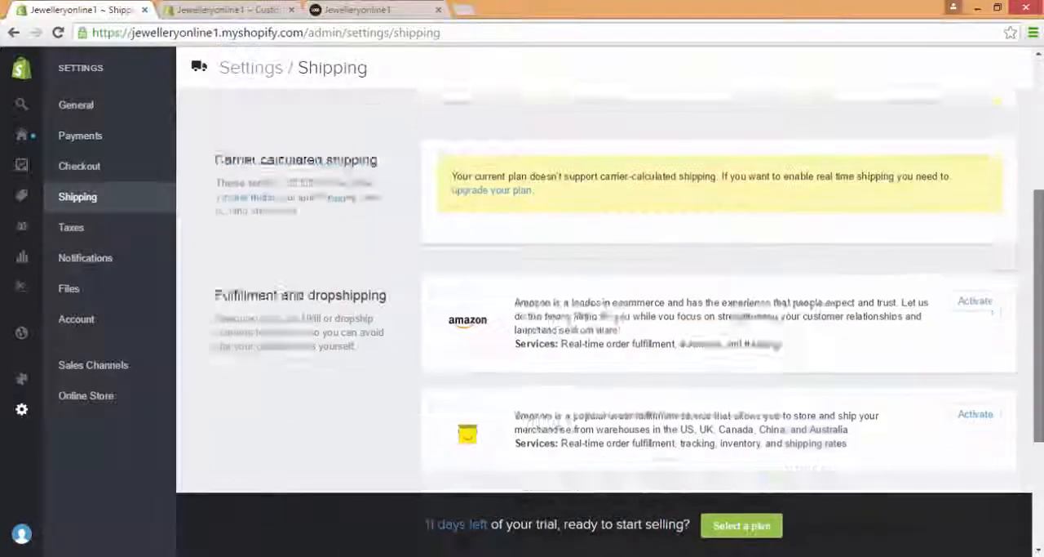
{"action": "scroll", "coordinate": [137, 340], "scroll_direction": "up", "scroll_amount": 4}
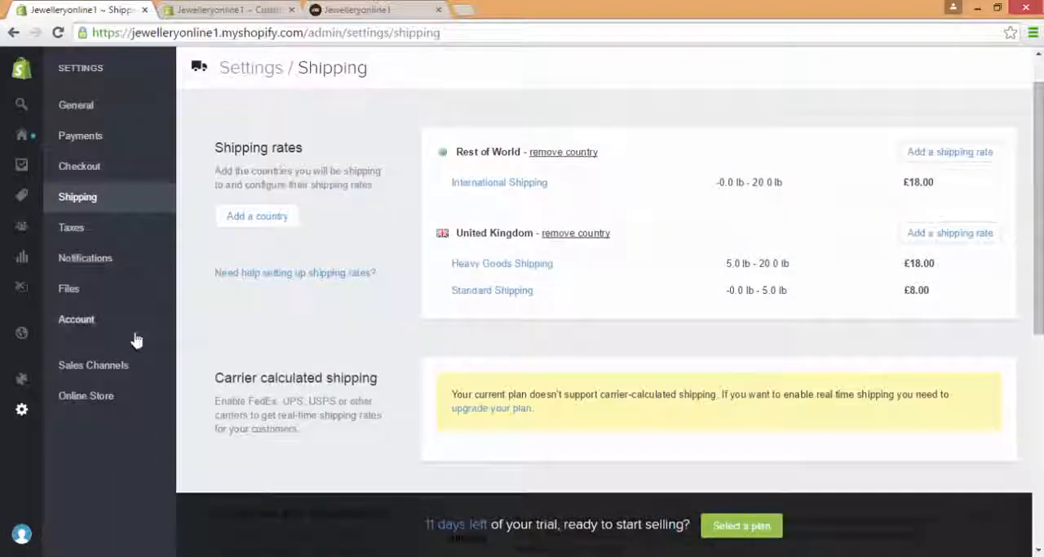
{"action": "left_click", "coordinate": [131, 224]}
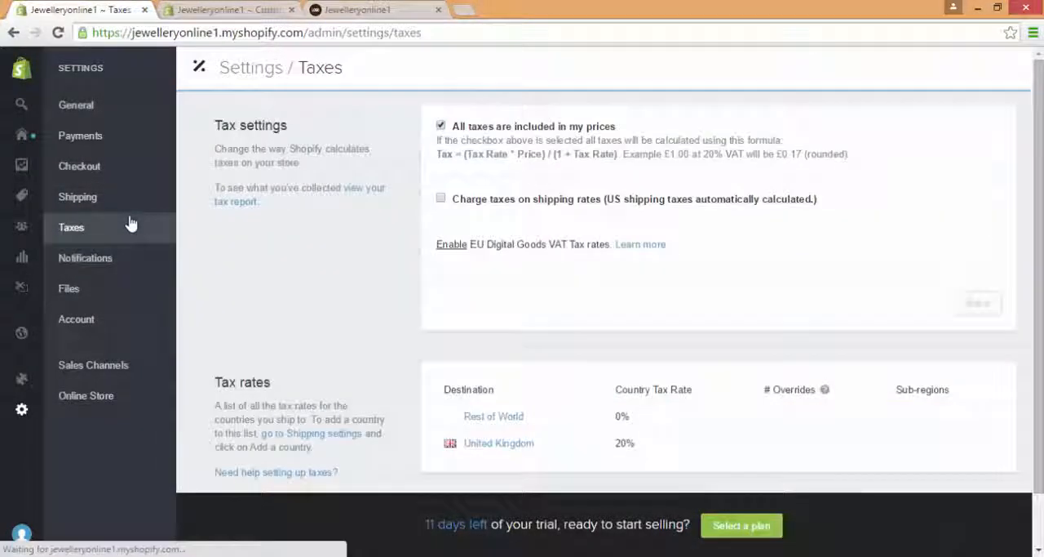
{"action": "mouse_move", "coordinate": [1038, 204]}
{"action": "left_mouse_down"}
{"action": "mouse_move", "coordinate": [1039, 256]}
{"action": "mouse_move", "coordinate": [1038, 211]}
{"action": "left_mouse_up"}
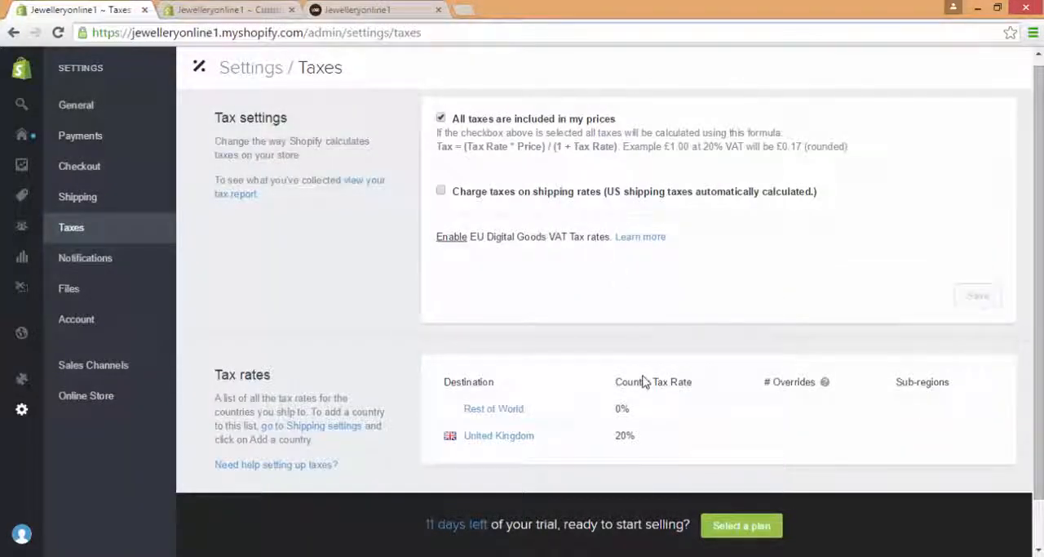
Step: Look through the email templates in the notification settings and open the Customer Account Activation template
{"action": "left_click", "coordinate": [130, 260]}
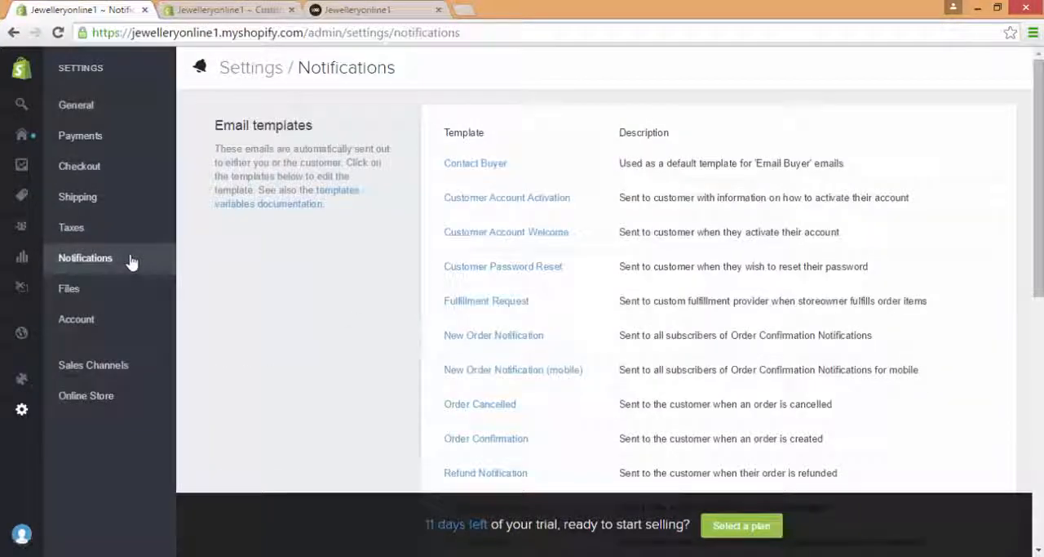
{"action": "scroll", "coordinate": [1041, 149], "scroll_direction": "down", "scroll_amount": 1}
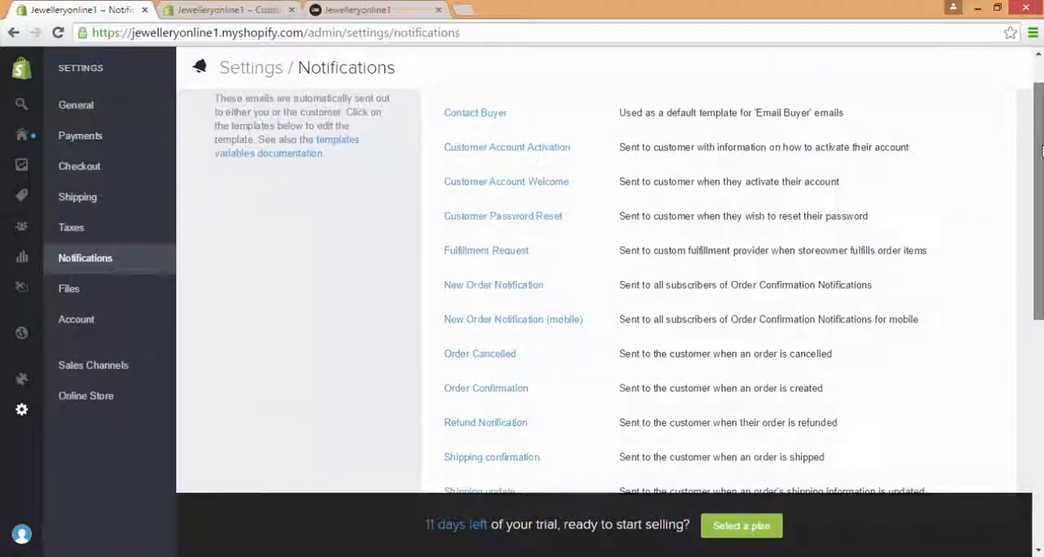
{"action": "left_click_drag", "start_coordinate": [1043, 151], "coordinate": [1043, 150]}
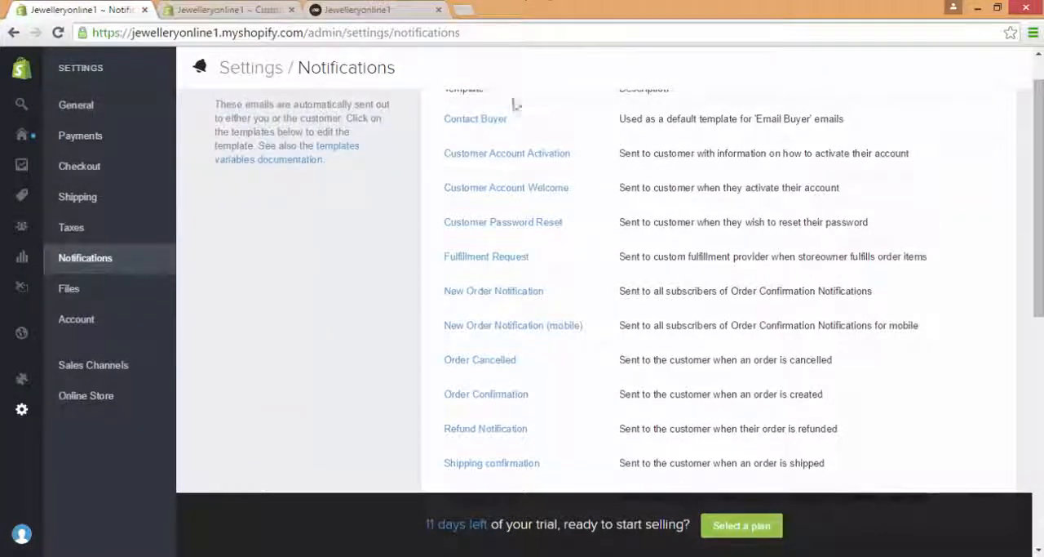
{"action": "left_click", "coordinate": [517, 159]}
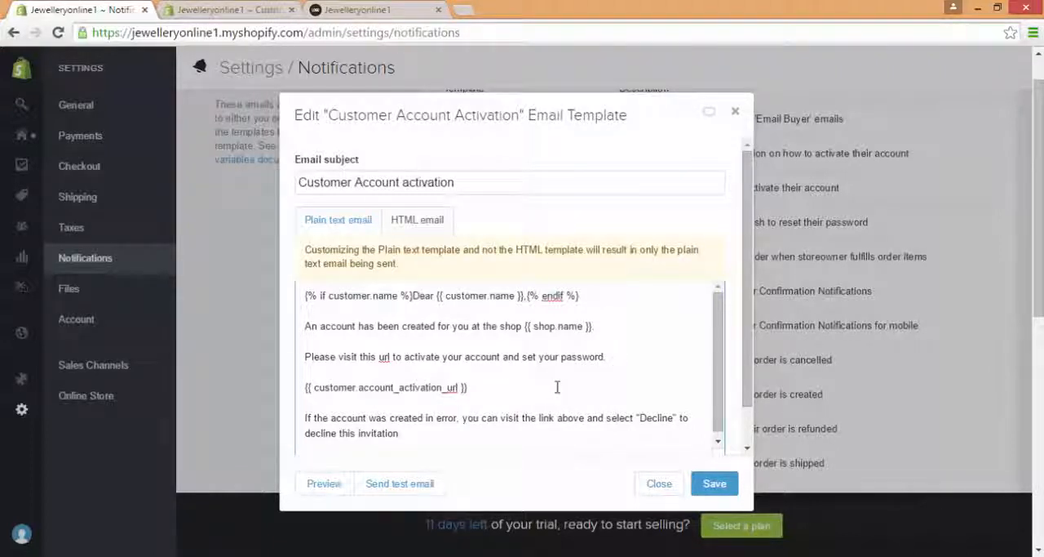
Step: Try adding a line of filler text below the password instruction in the plain text email and remove it
{"action": "left_click", "coordinate": [629, 367]}
{"action": "key", "text": "Return"}
{"action": "type", "text": "fjfj"}
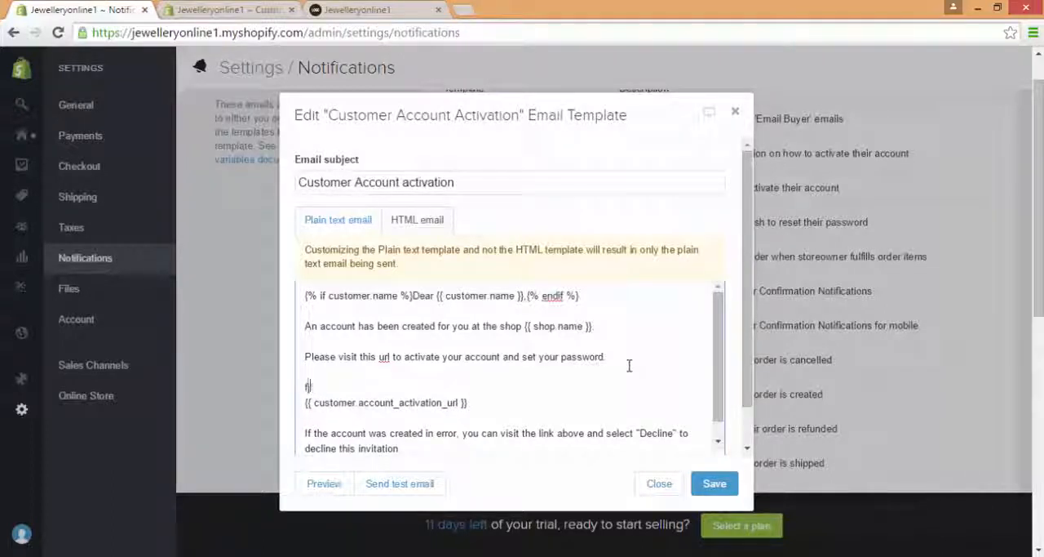
{"action": "key", "text": "BackSpace"}
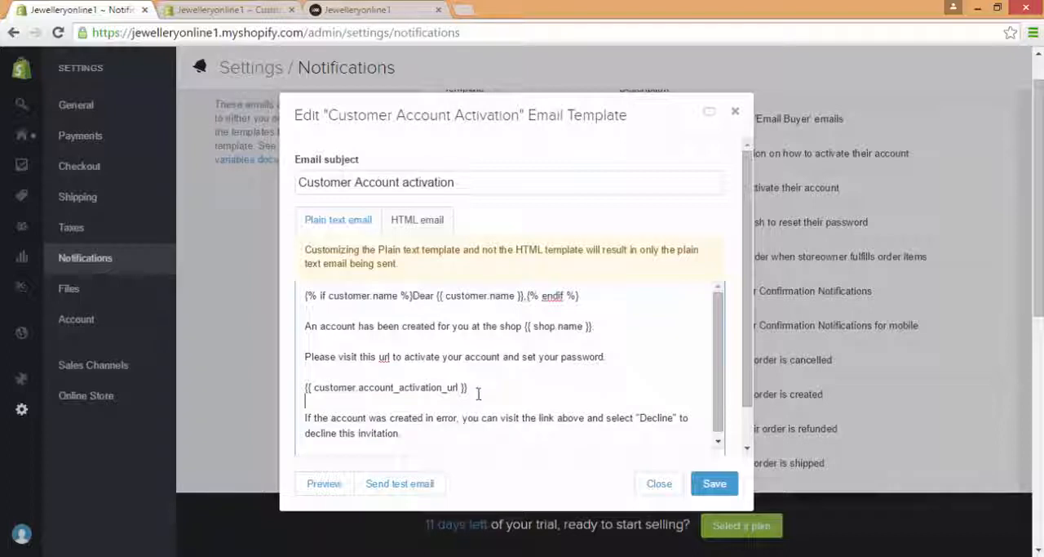
Step: Highlight the activation URL variable and the set-password wording in the plain text email, and close the template without saving
{"action": "triple_click", "coordinate": [359, 387]}
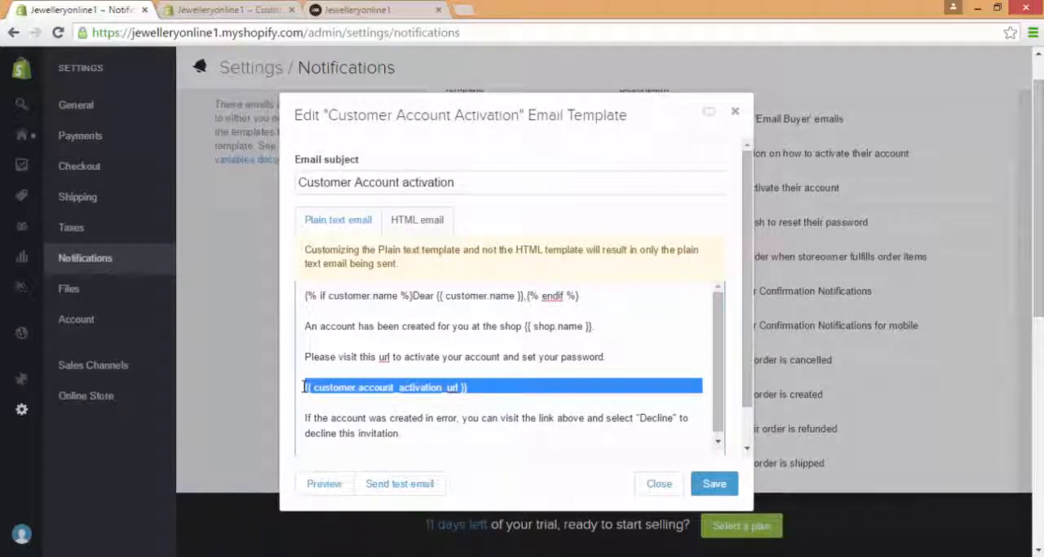
{"action": "left_click", "coordinate": [522, 380]}
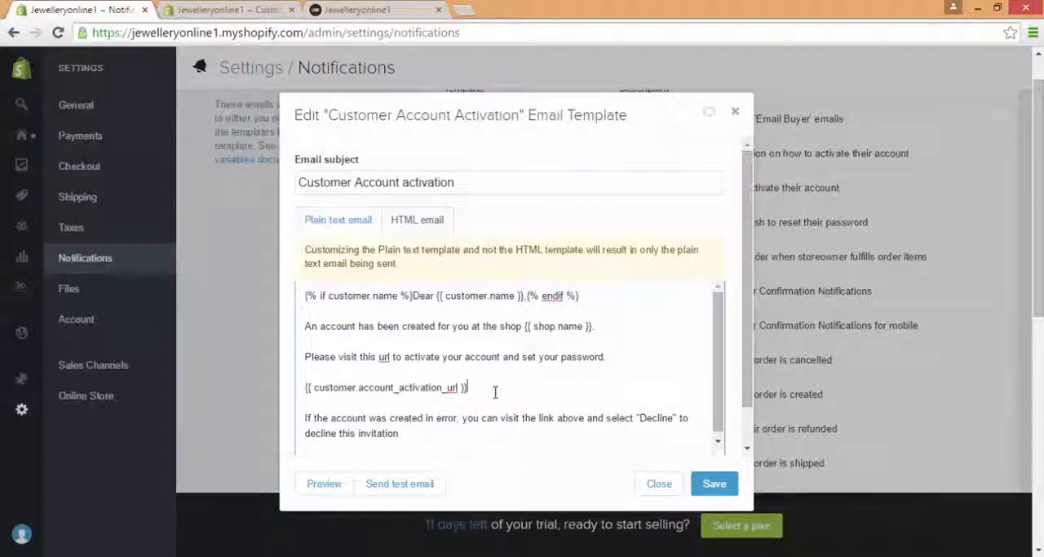
{"action": "left_click_drag", "start_coordinate": [625, 362], "coordinate": [478, 356]}
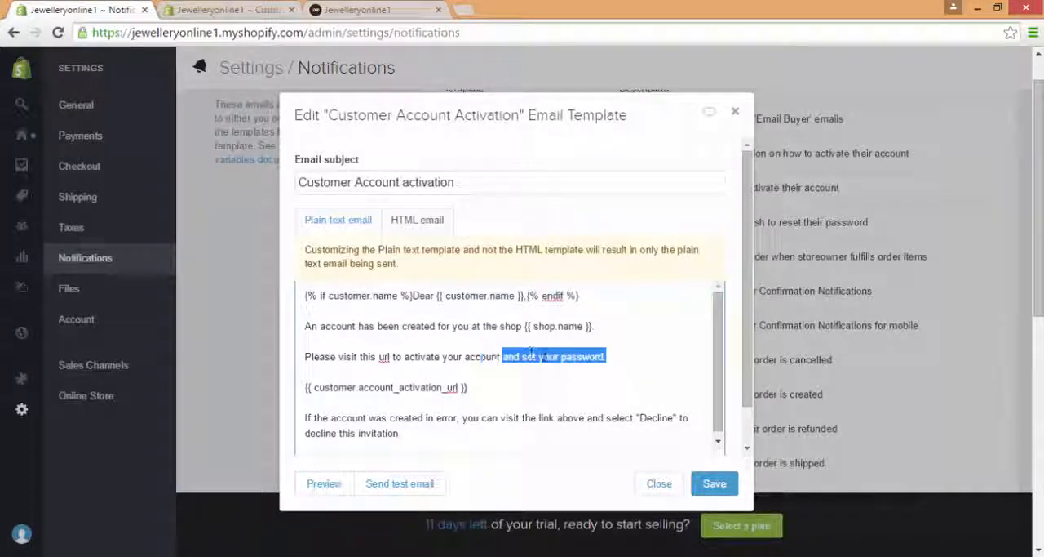
{"action": "left_click", "coordinate": [555, 357]}
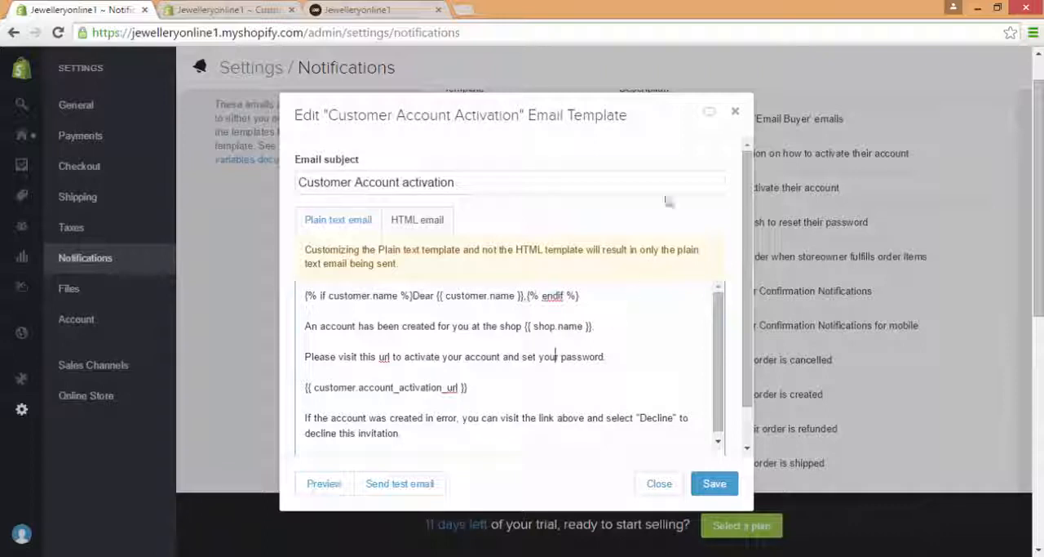
{"action": "left_click", "coordinate": [733, 114]}
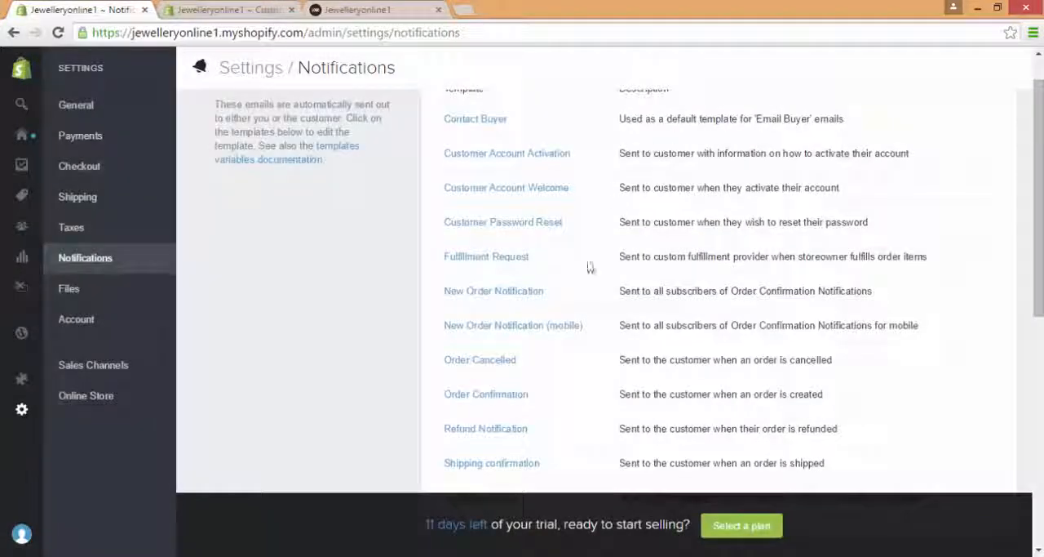
Step: View the store's file uploads section and the account overview with its plan and billing information
{"action": "left_click", "coordinate": [109, 285]}
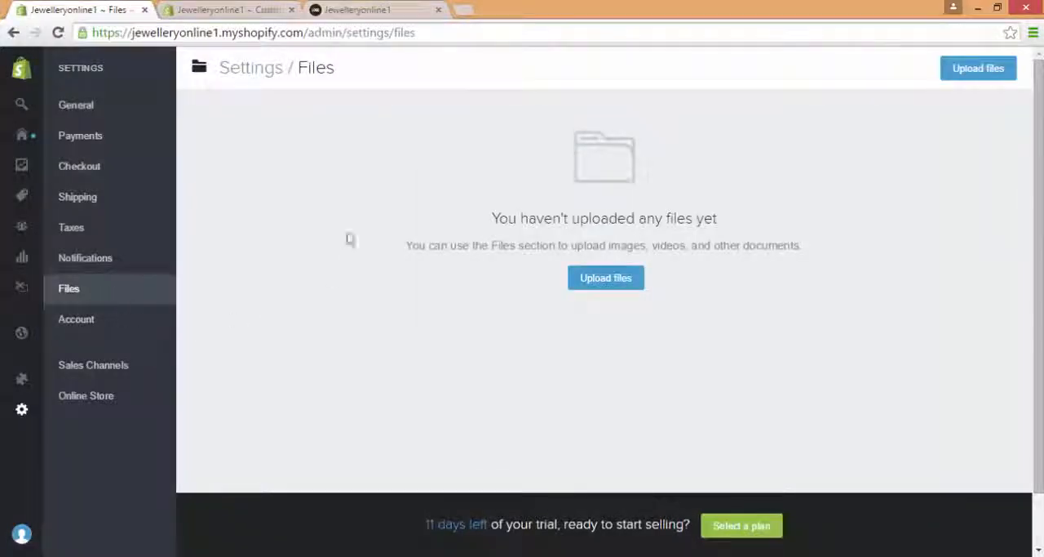
{"action": "left_click", "coordinate": [165, 324]}
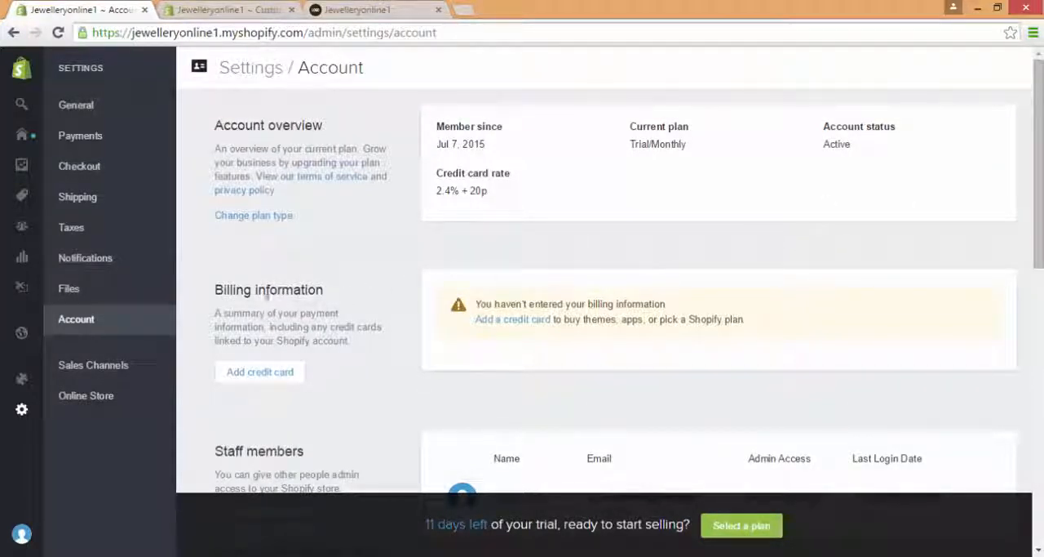
Step: View the store's sales channel settings, including the Online Store, Point of Sale and Pinterest channels
{"action": "left_click", "coordinate": [104, 366]}
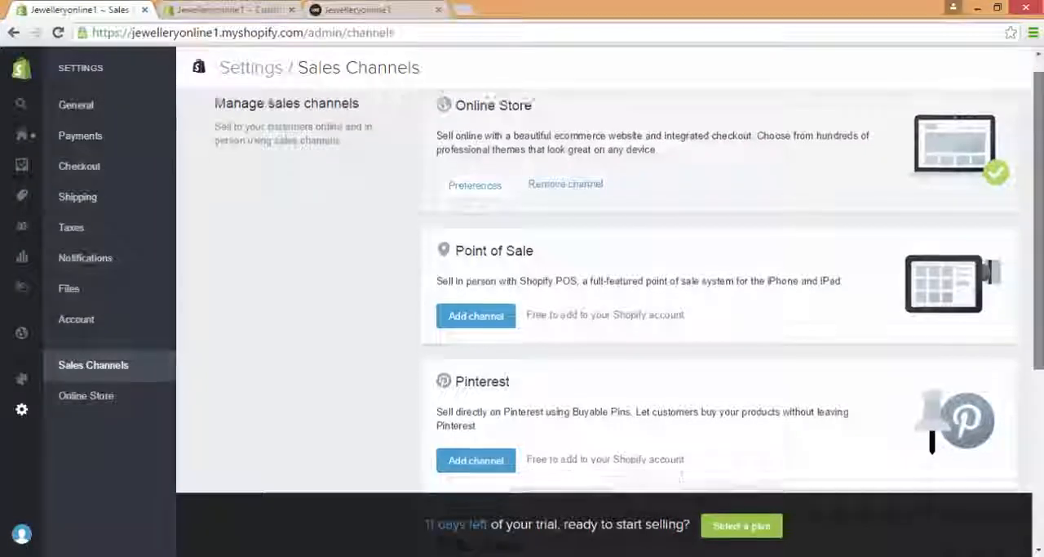
{"action": "scroll", "coordinate": [620, 310], "scroll_direction": "down", "scroll_amount": 1}
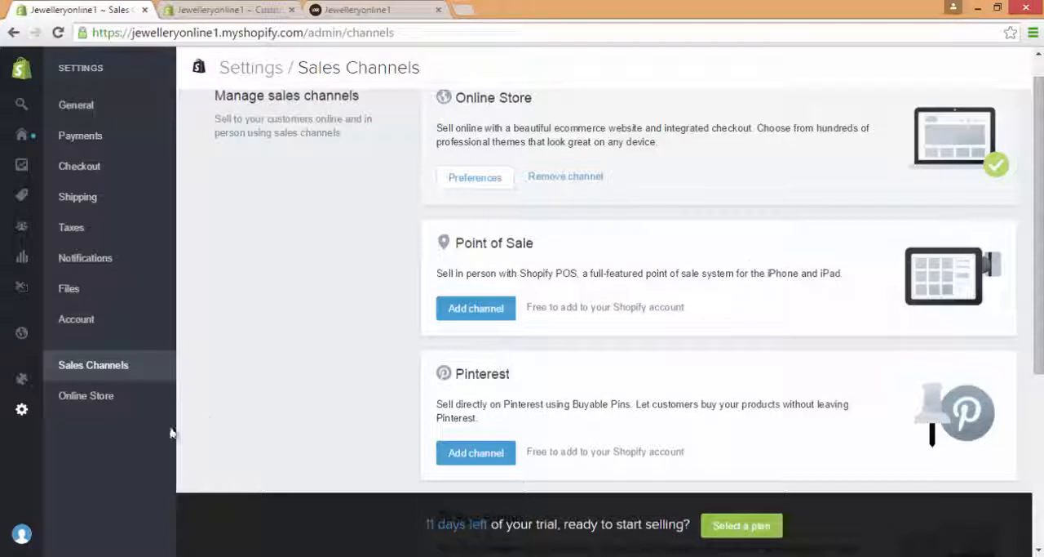
Step: Open the Online Store settings and begin filling in the homepage title with "Jewel"
{"action": "left_click", "coordinate": [116, 395]}
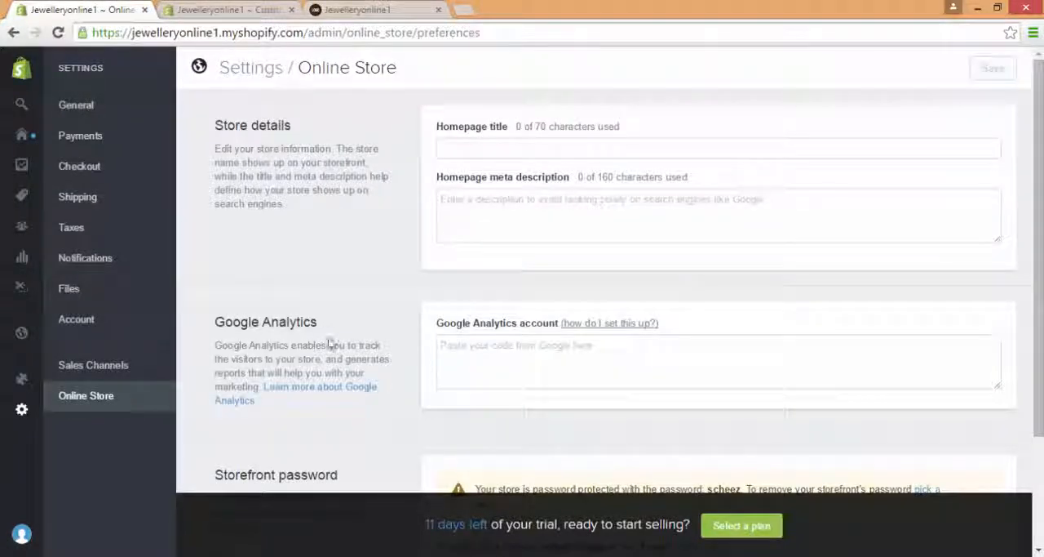
{"action": "left_click", "coordinate": [528, 153]}
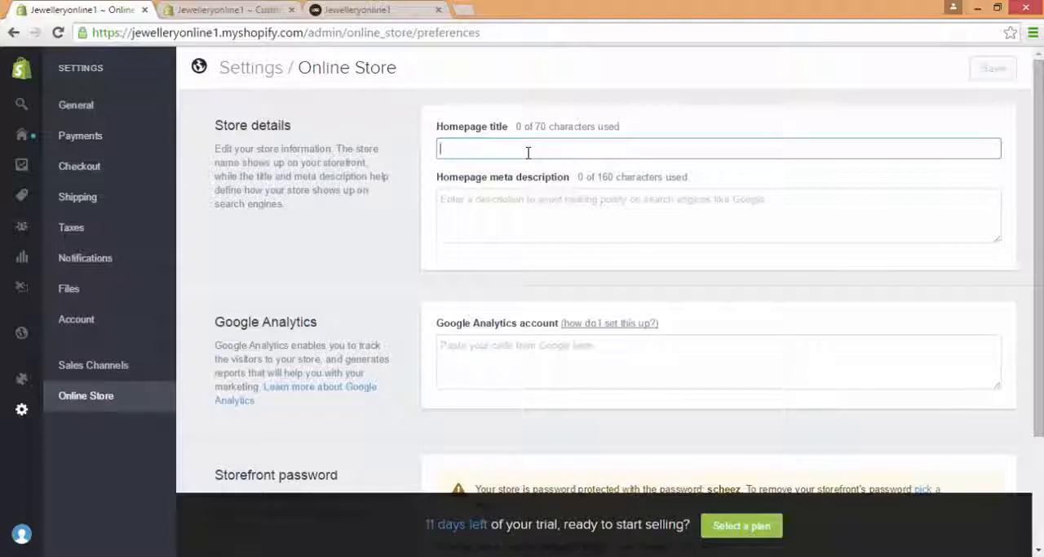
{"action": "type", "text": "J"}
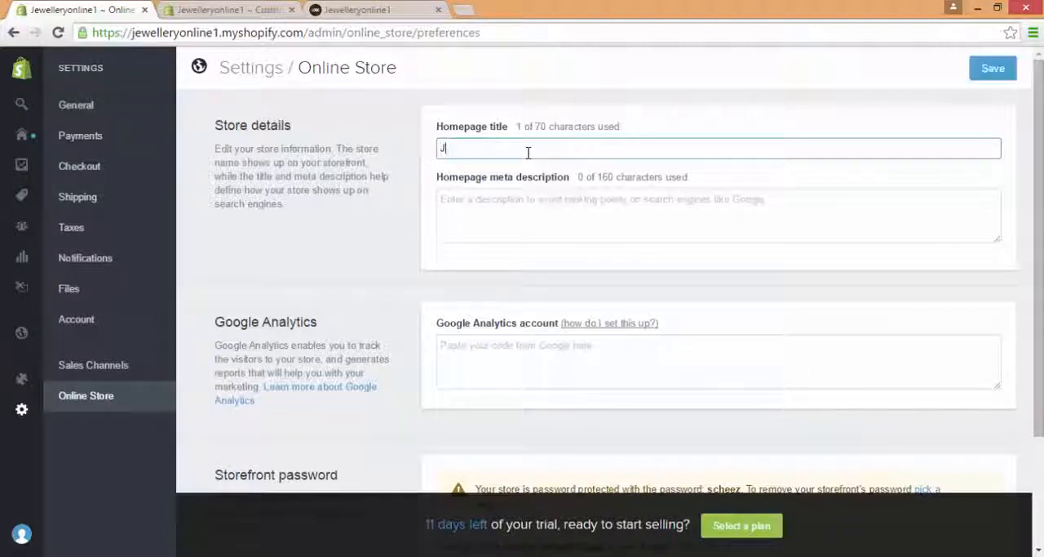
{"action": "type", "text": "ewels"}
{"action": "key", "text": "BackSpace"}
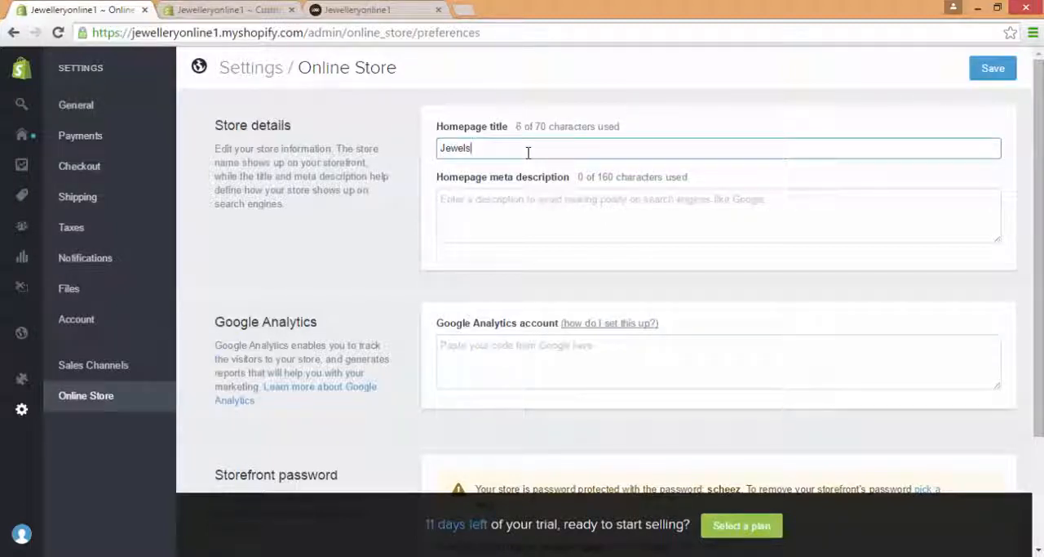